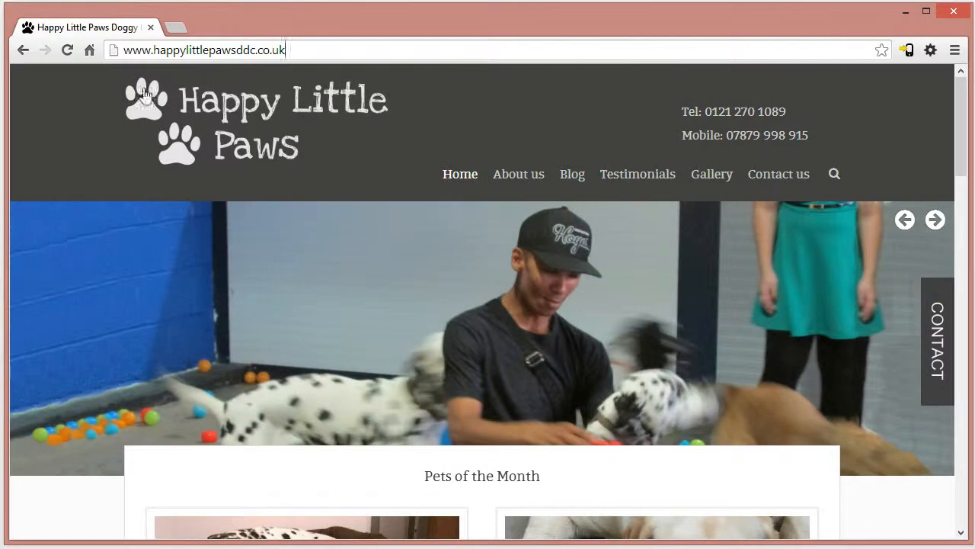
# - Look through the home page's slideshow, Pets of the Month, newest friends and latest posts
pyautogui.moveTo(965, 113); pyautogui.dragTo(966, 84)
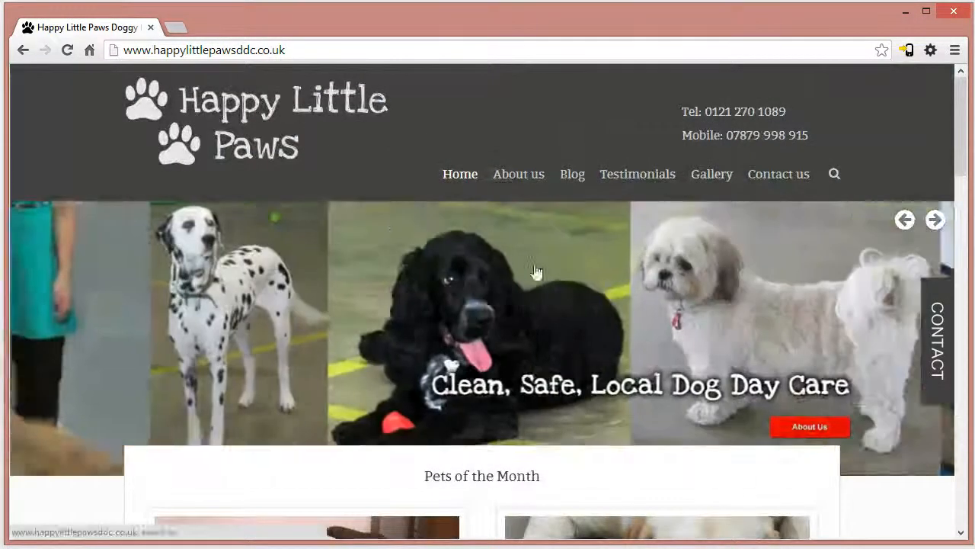
pyautogui.scroll(-2, 951, 160)
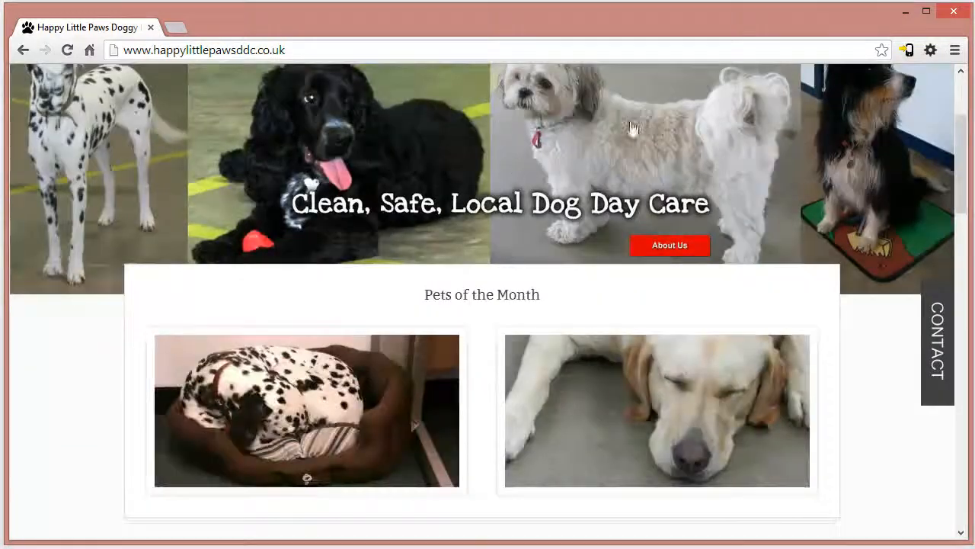
pyautogui.scroll(-2, 954, 171)
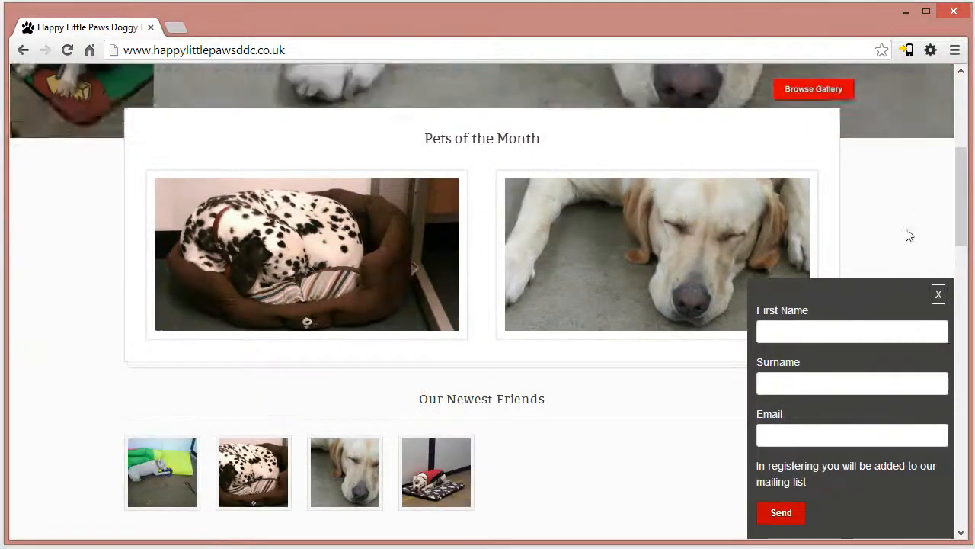
pyautogui.scroll(-3, 899, 156)
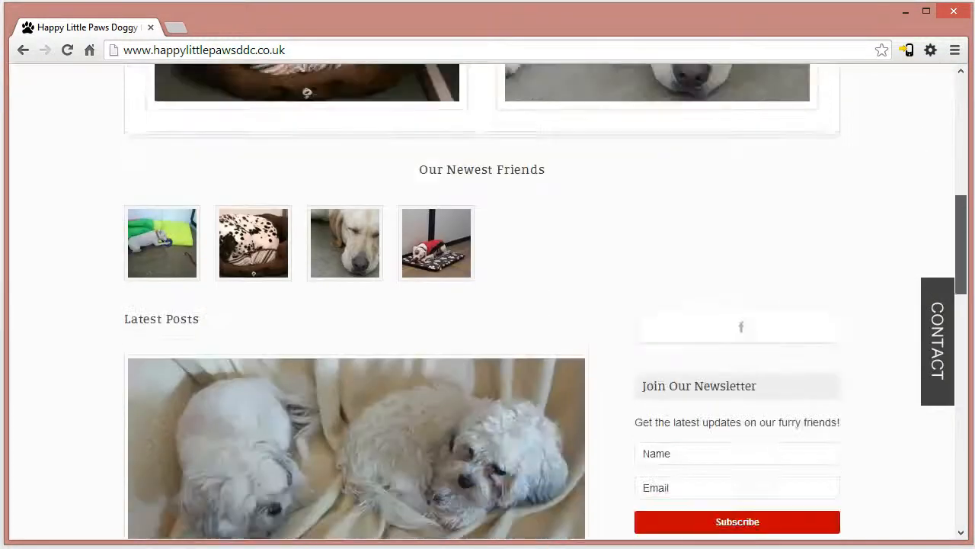
pyautogui.moveTo(966, 233); pyautogui.dragTo(968, 101)
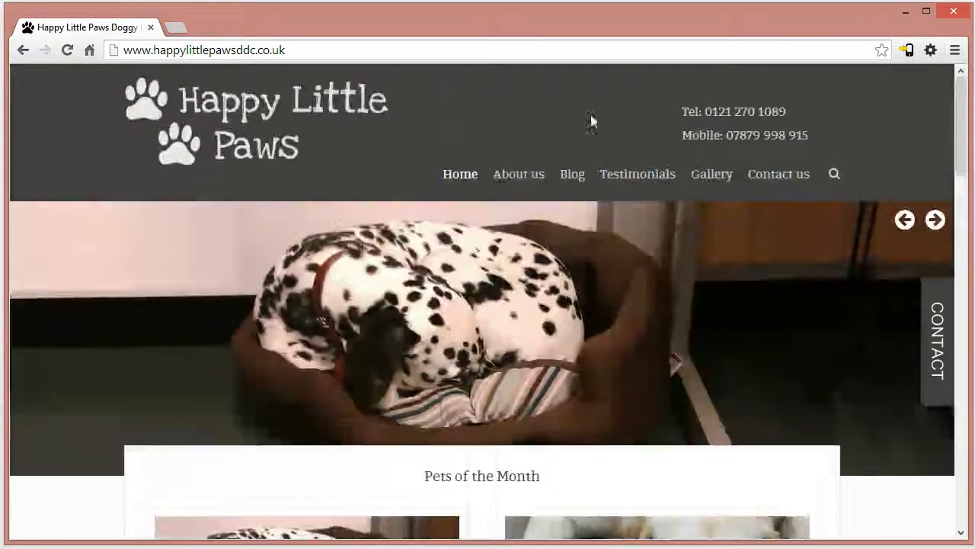
# - Visit the About us, Blog, Testimonials, Gallery and Contact us pages, and return to the home page's latest posts
pyautogui.click(519, 179)
pyautogui.click(573, 185)
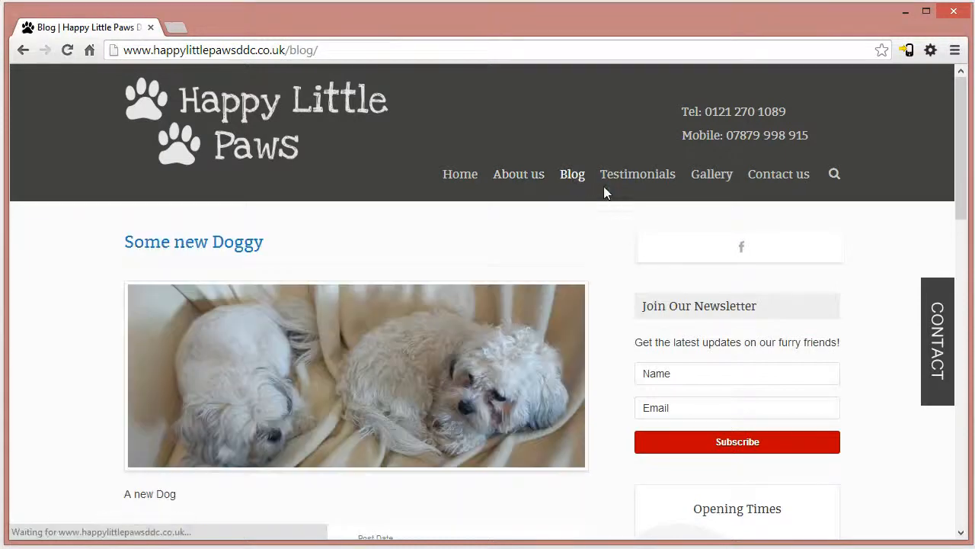
pyautogui.click(632, 181)
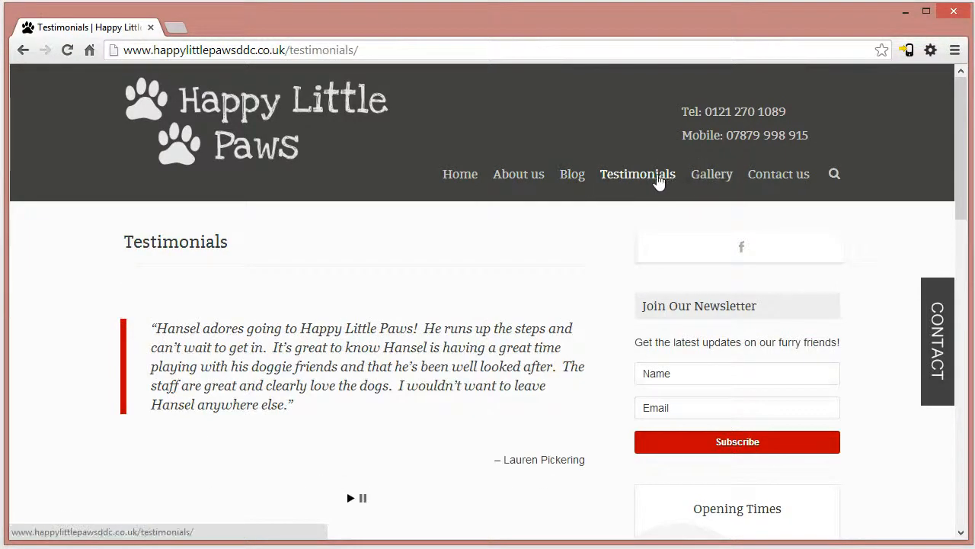
pyautogui.click(726, 177)
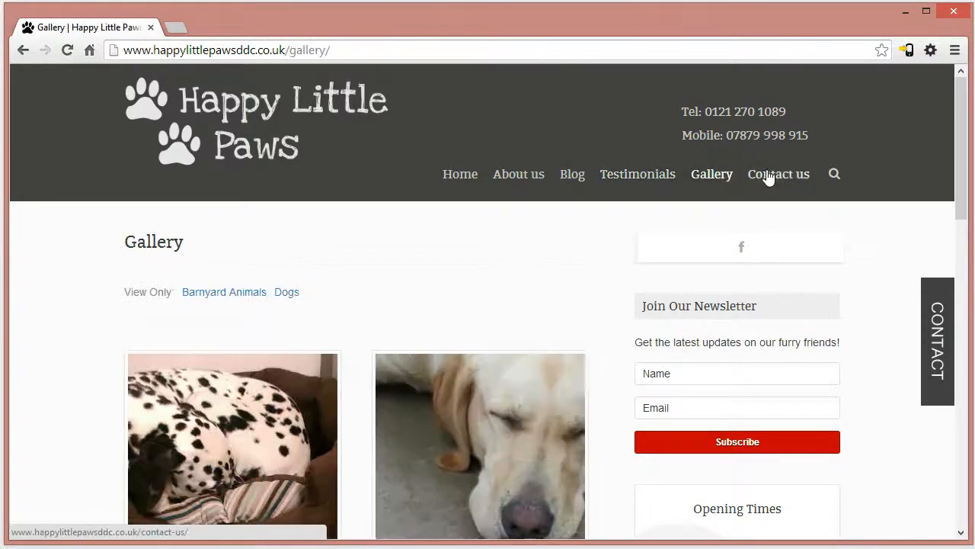
pyautogui.click(751, 183)
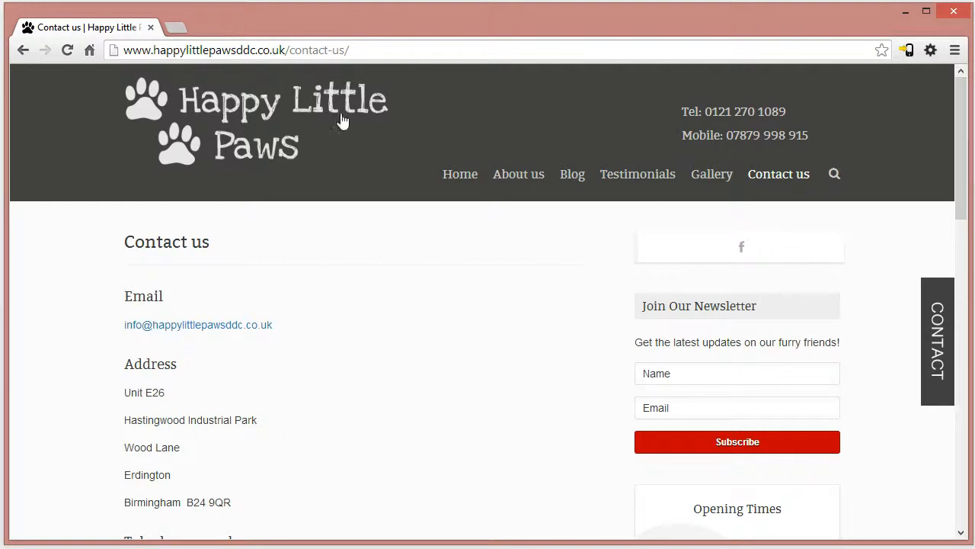
pyautogui.click(467, 175)
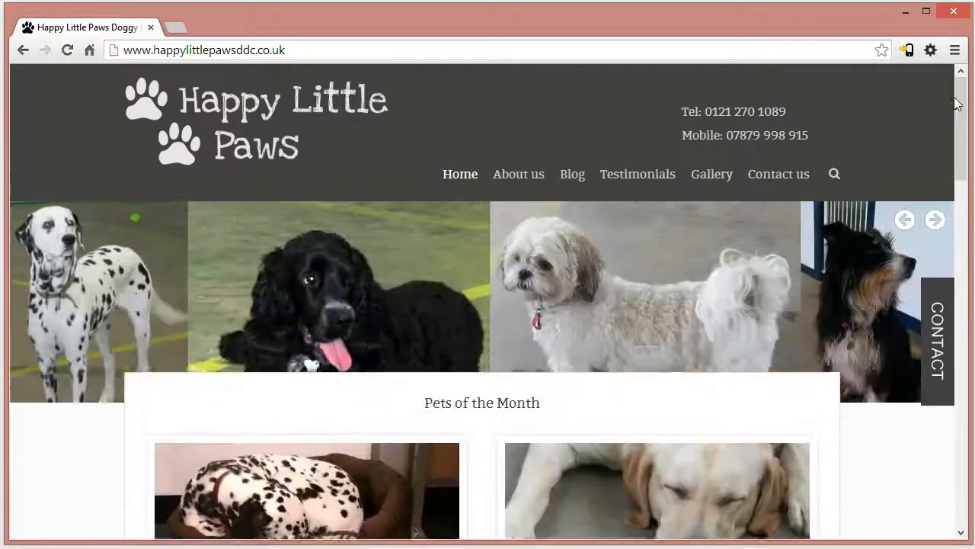
pyautogui.moveTo(957, 104); pyautogui.dragTo(970, 249)
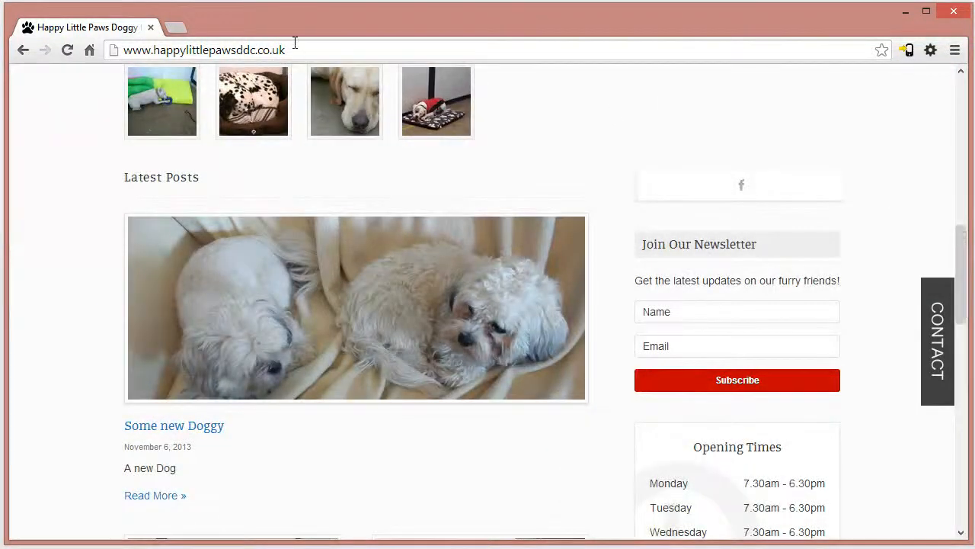
pyautogui.click(319, 43)
pyautogui.hotkey('ctrl', 'c')
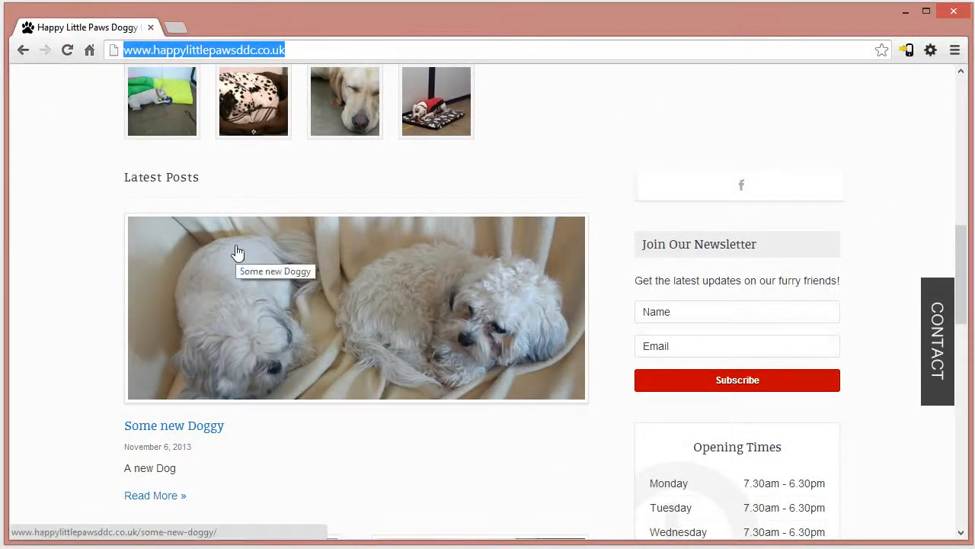
pyautogui.click(176, 27)
pyautogui.hotkey('ctrl', 'v')
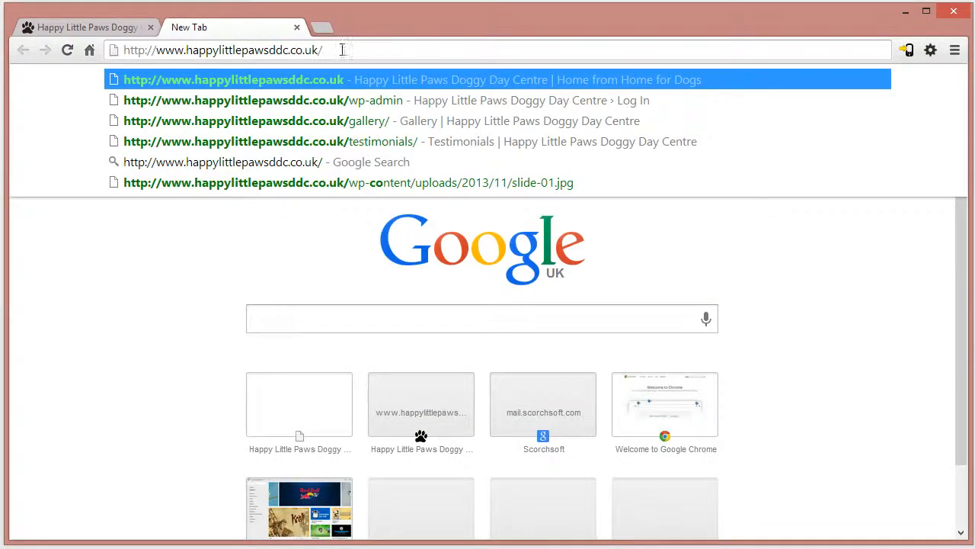
pyautogui.write('wp')
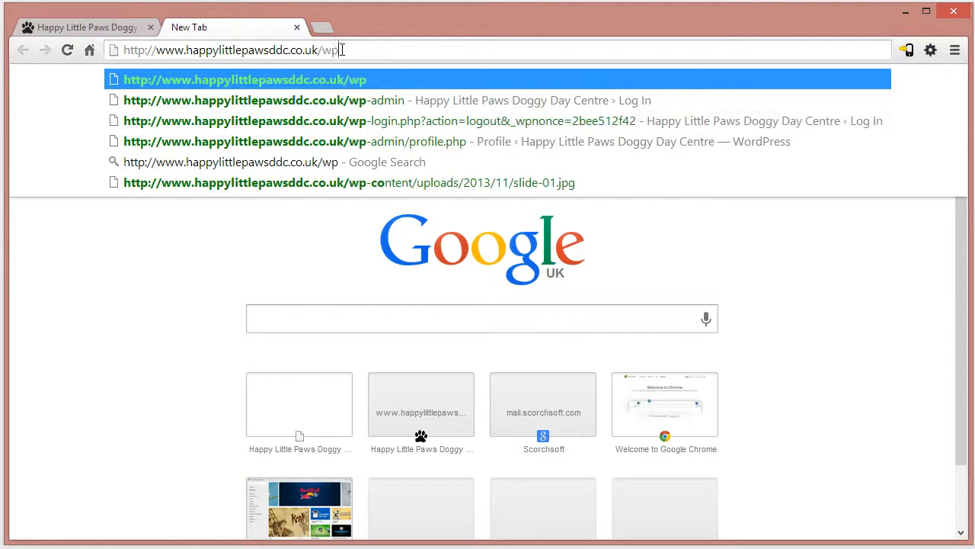
pyautogui.write('-admin/')
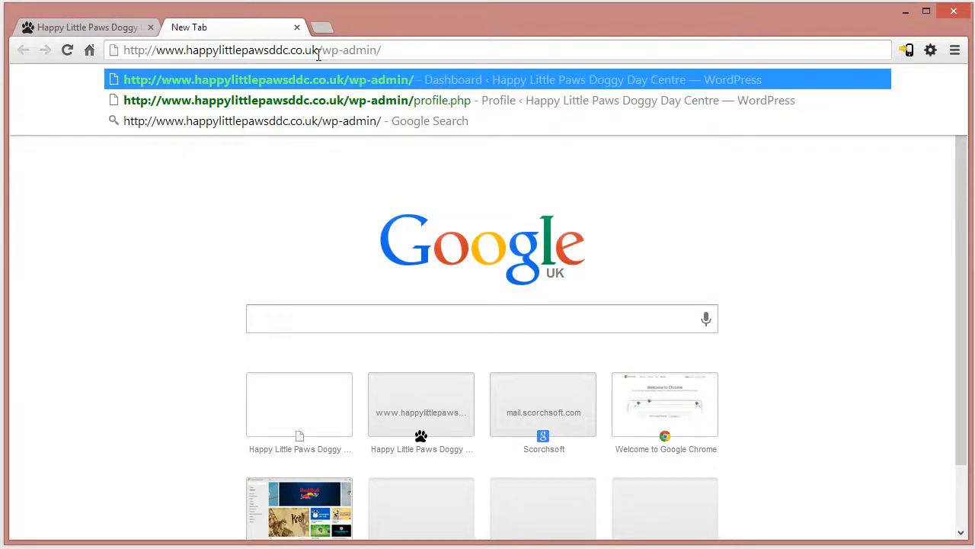
pyautogui.click(410, 51)
pyautogui.press('Return')
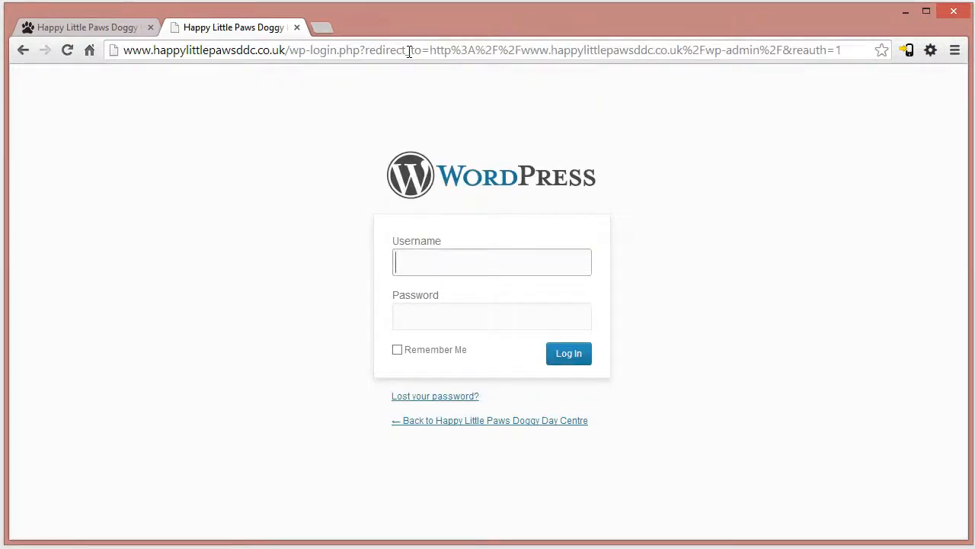
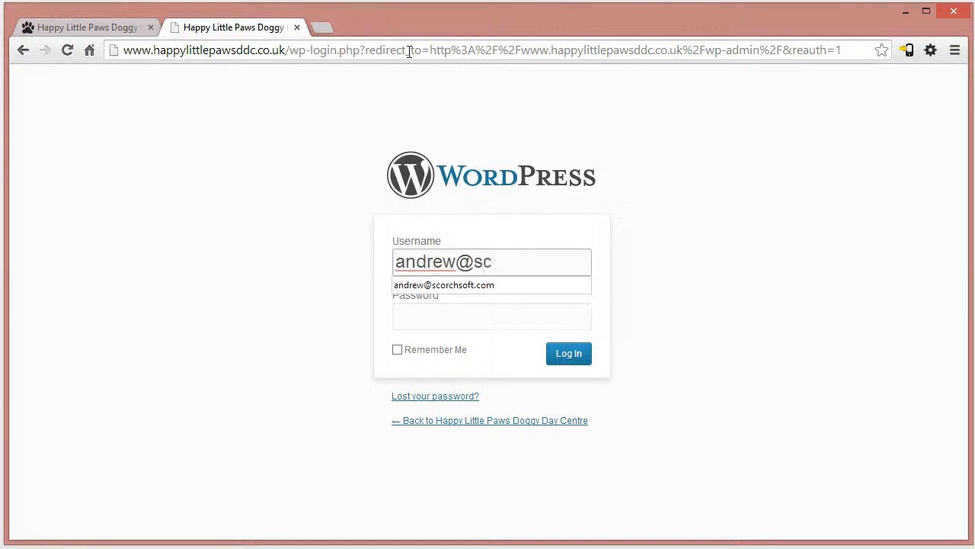
# - Log in to WordPress with the account's e-mail address as username and the account password
pyautogui.press('Tab')
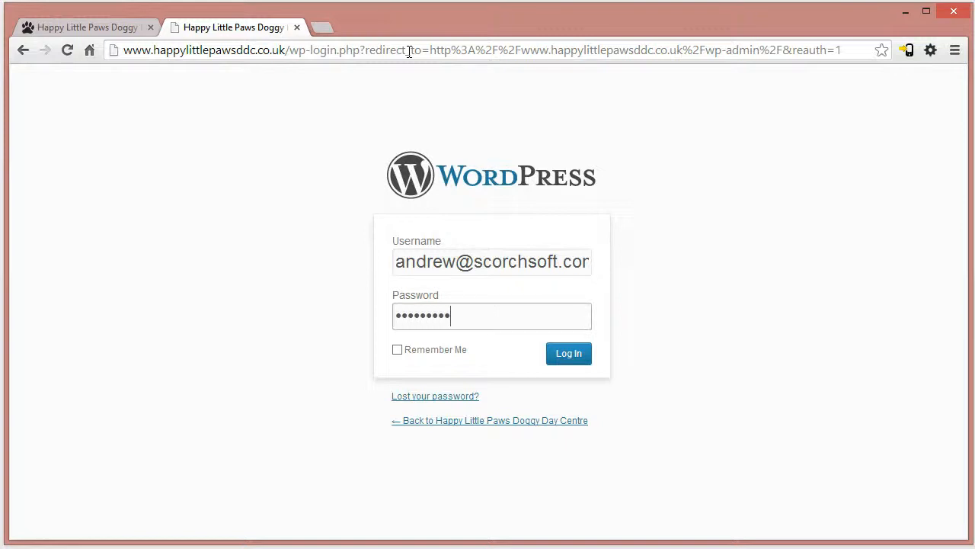
pyautogui.press('Return')
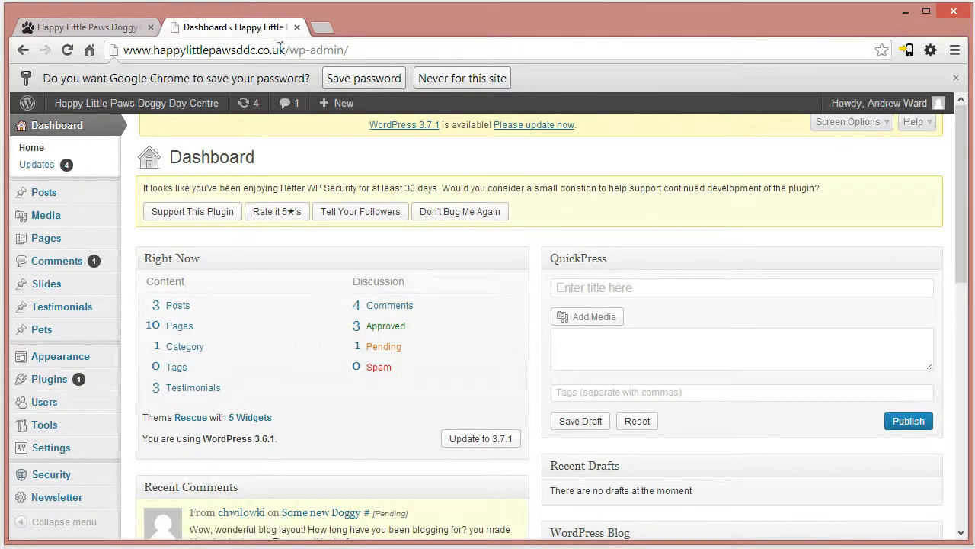
# - Reload the public home page while logged in and examine its admin bar and contact form
pyautogui.click(94, 28)
pyautogui.click(285, 51)
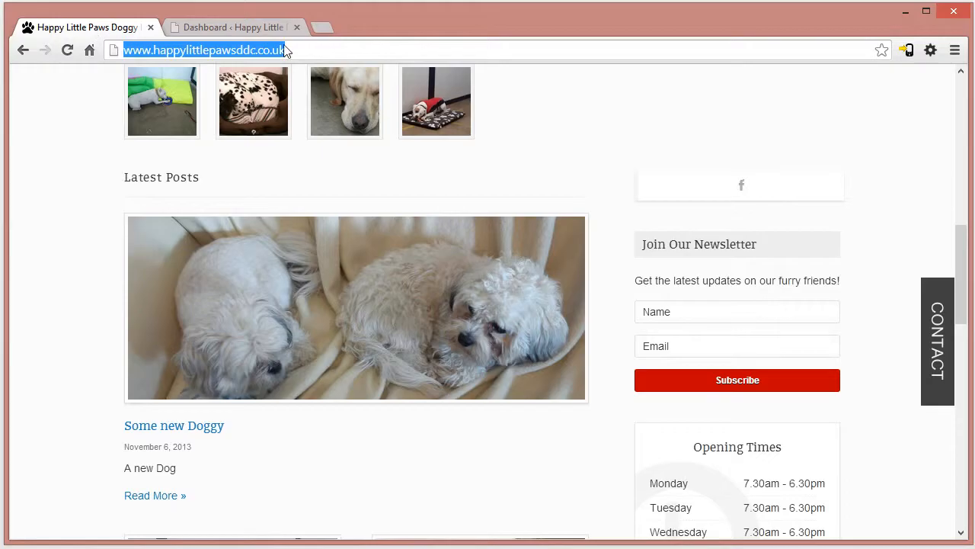
pyautogui.press('Return')
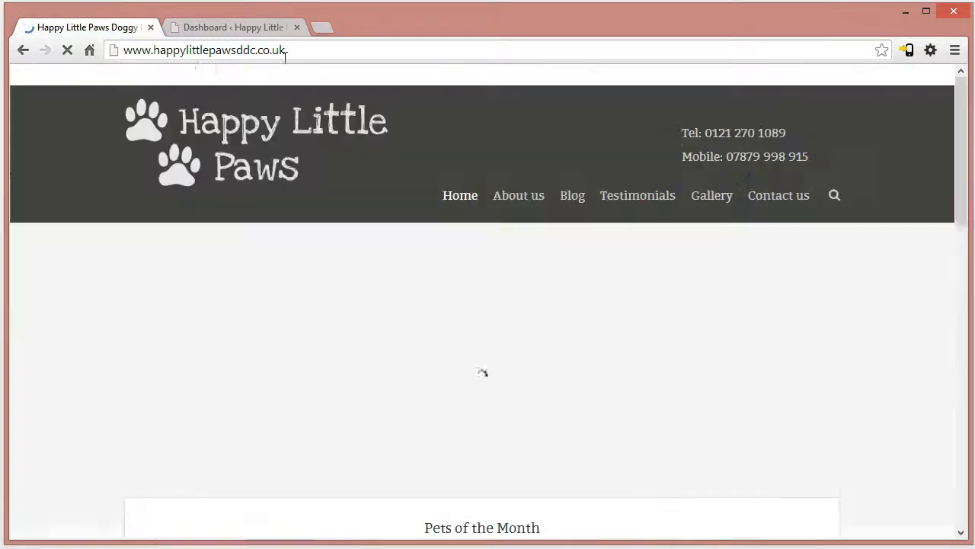
pyautogui.click(284, 49)
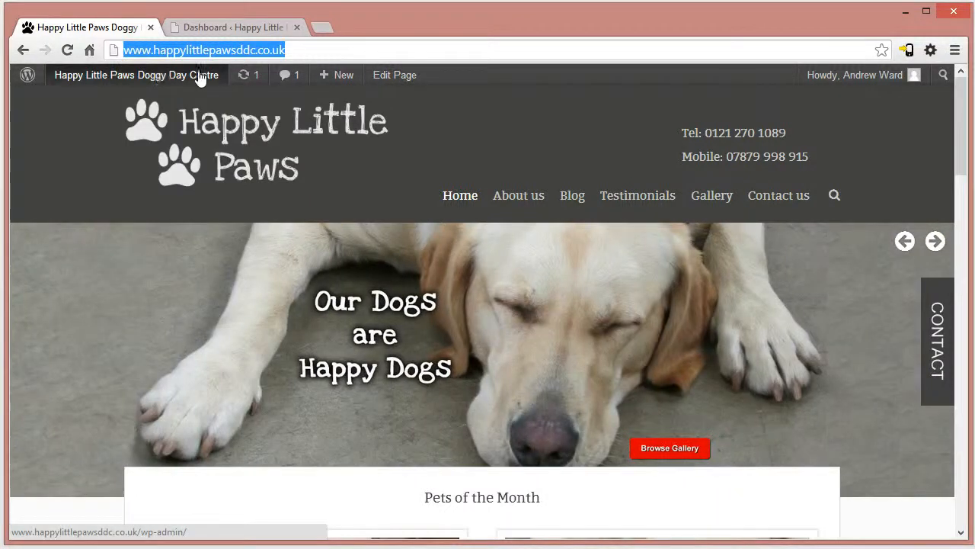
pyautogui.click(937, 340)
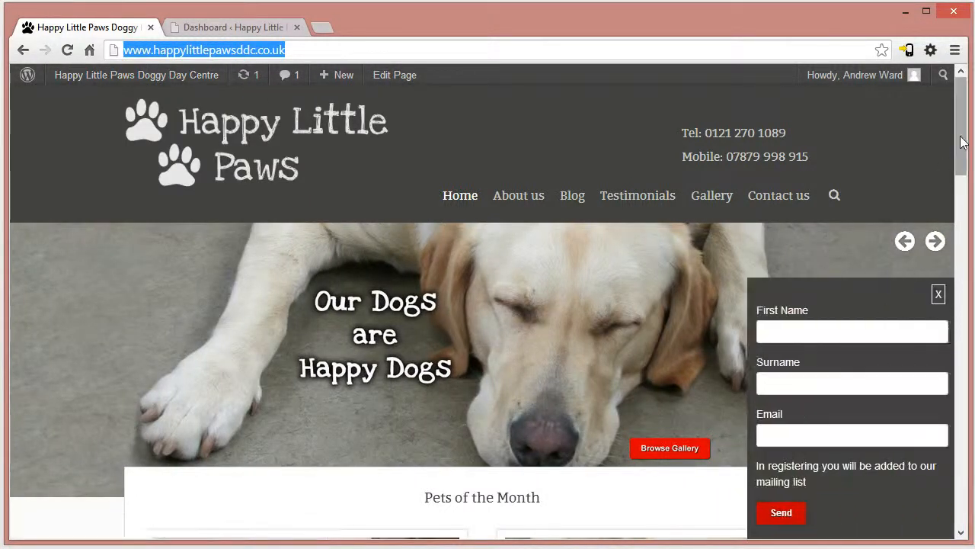
pyautogui.moveTo(962, 165); pyautogui.dragTo(962, 172)
# - View the public About us page with its Edit Page option, and return to the home page
pyautogui.click(519, 169)
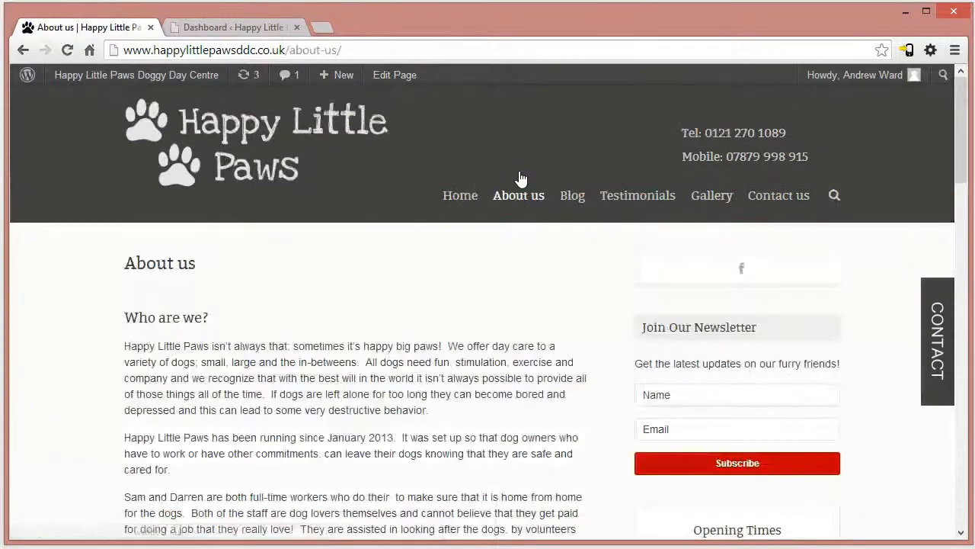
pyautogui.scroll(-4, 949, 99)
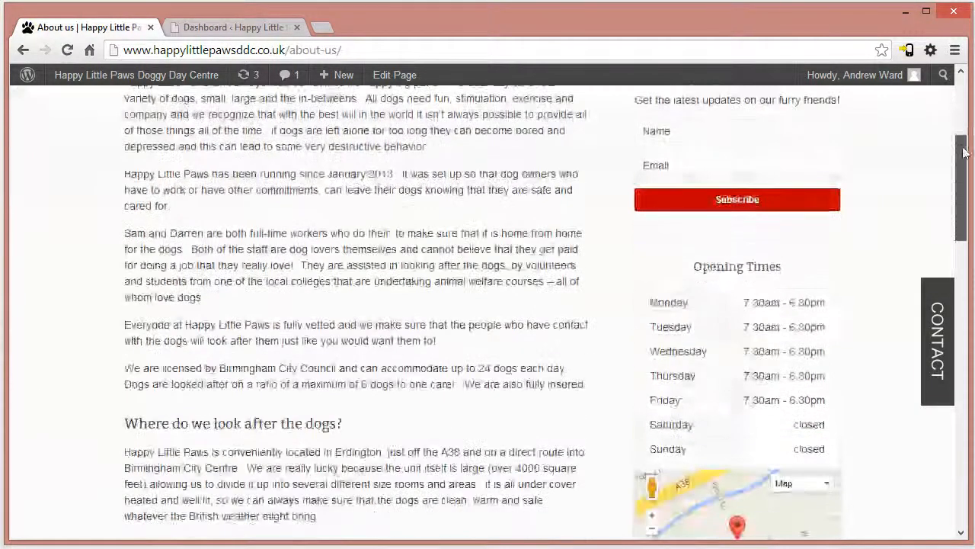
pyautogui.click(395, 75)
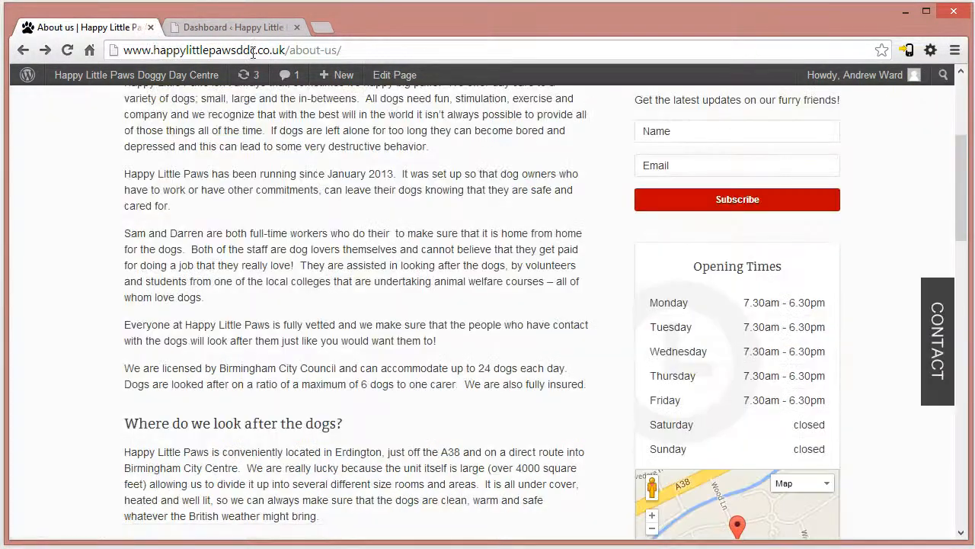
pyautogui.hotkey('shift', 'End')
pyautogui.press('BackSpace')
pyautogui.press('Return')
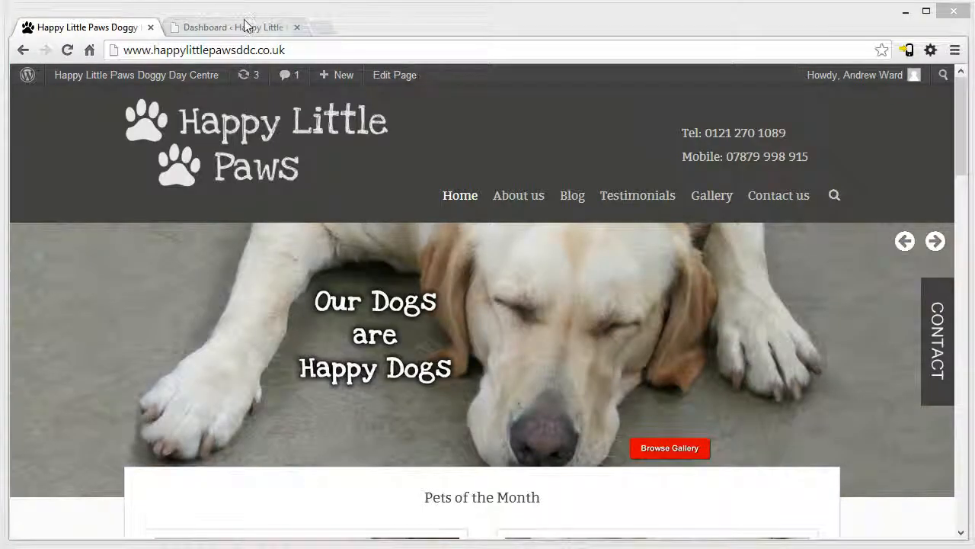
# - Return to the WordPress dashboard, open the list of all pages and look through it
pyautogui.click(246, 26)
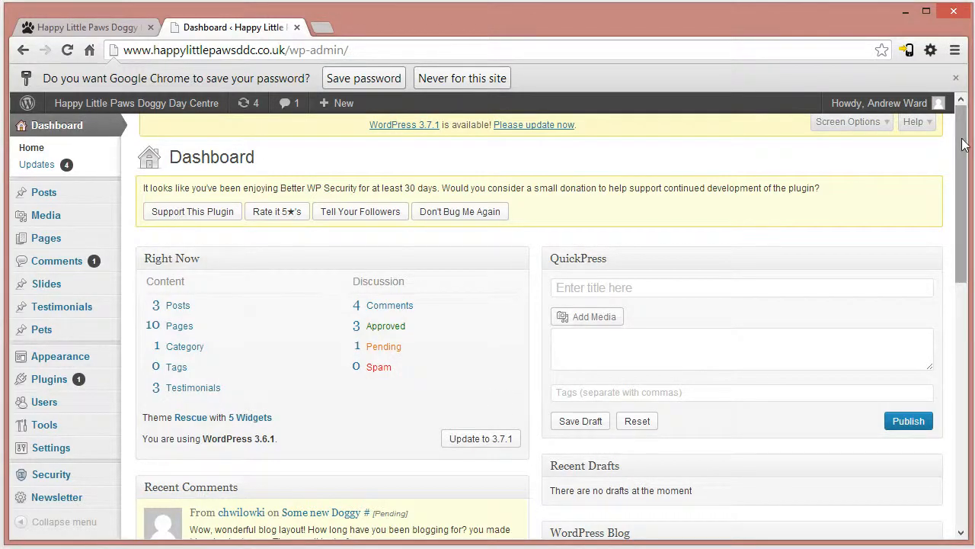
pyautogui.moveTo(965, 144)
pyautogui.mouseDown()
pyautogui.moveTo(965, 170)
pyautogui.moveTo(971, 133)
pyautogui.mouseUp()
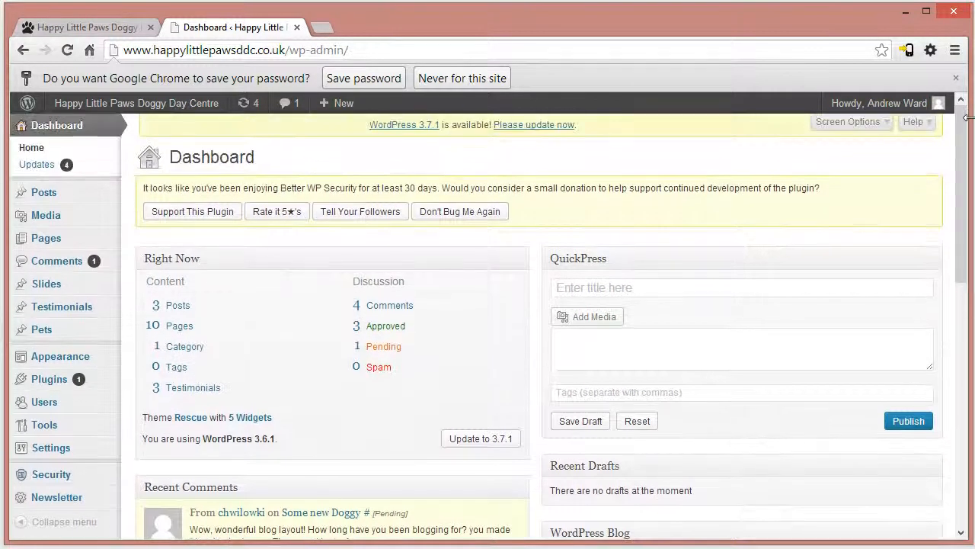
pyautogui.moveTo(43, 242)
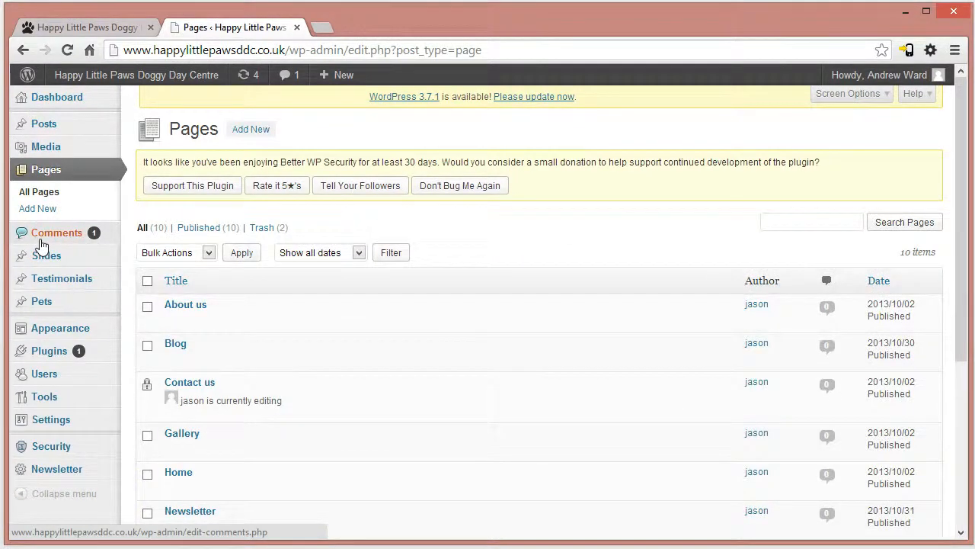
pyautogui.moveTo(961, 133); pyautogui.dragTo(960, 298)
pyautogui.scroll(3, 966, 284)
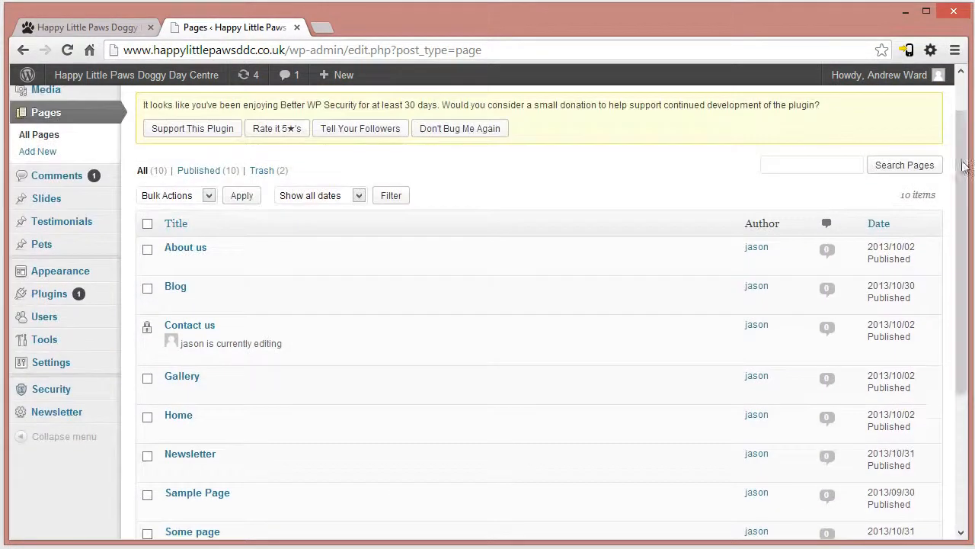
# - Review the public About us page's text and open that page for editing from the WordPress page list
pyautogui.click(90, 31)
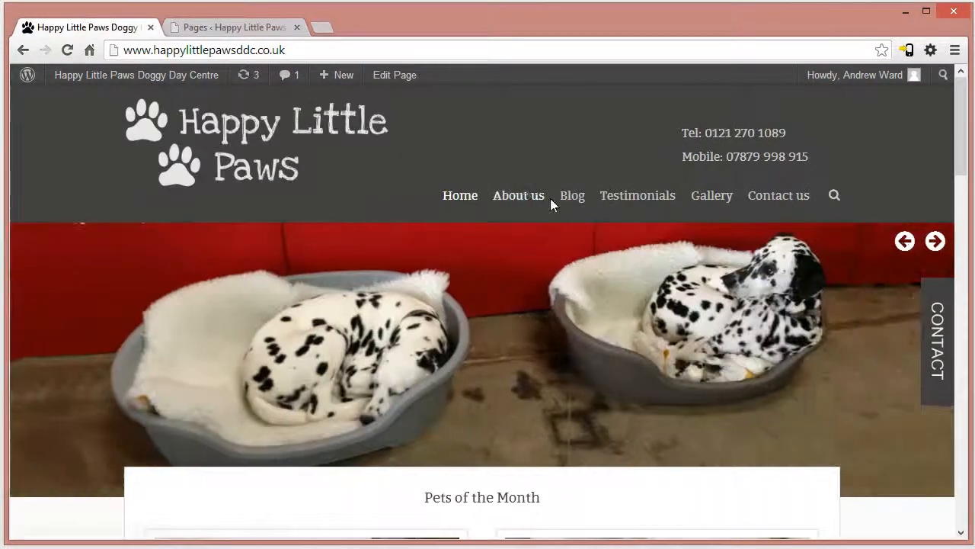
pyautogui.click(525, 198)
pyautogui.scroll(-8, 929, 151)
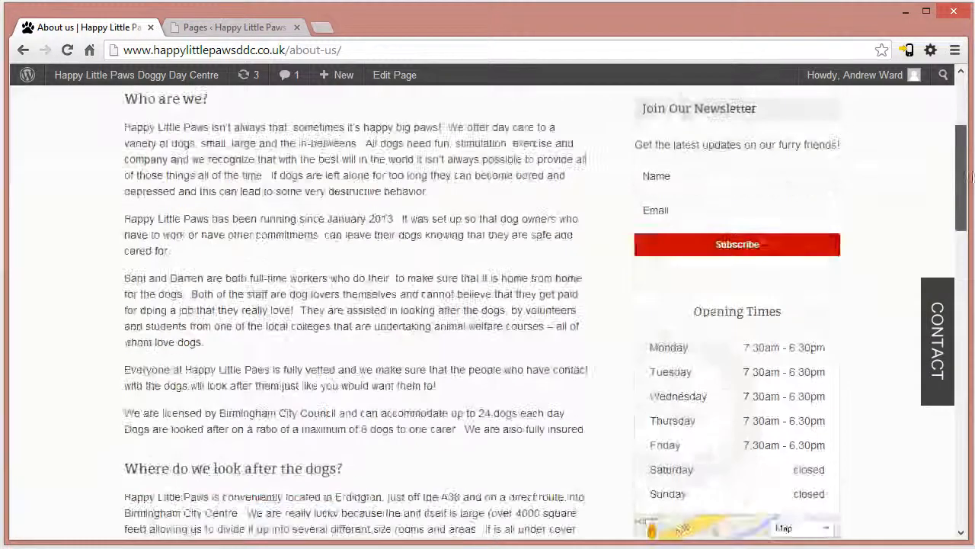
pyautogui.scroll(-3, 488, 305)
pyautogui.click(237, 29)
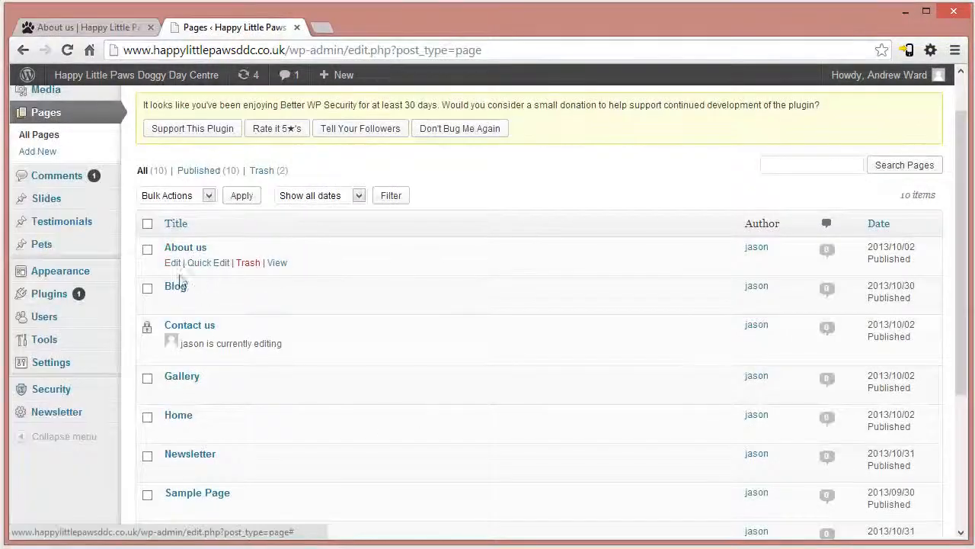
pyautogui.click(169, 260)
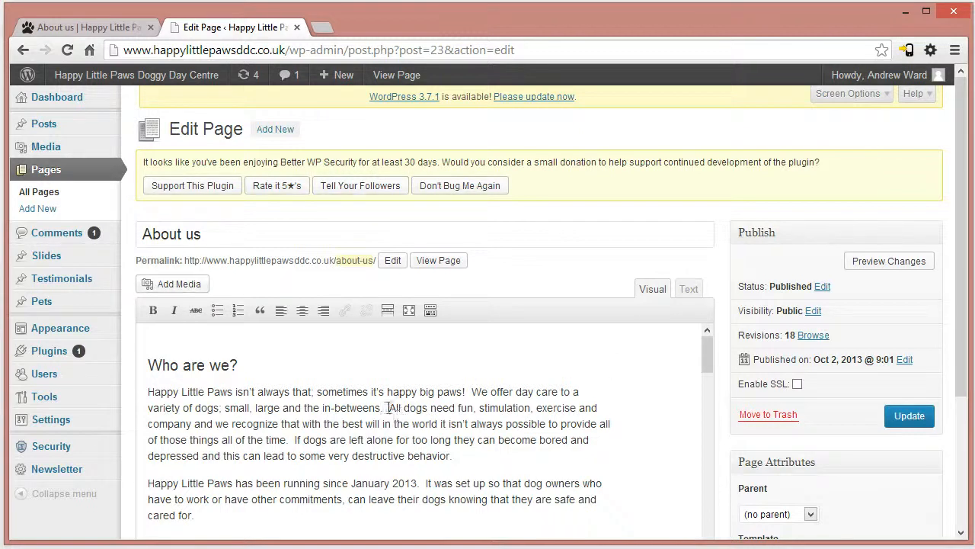
# - Try centring the first paragraph under the "Who are we?" heading and restore its left alignment
pyautogui.moveTo(145, 365); pyautogui.dragTo(276, 372)
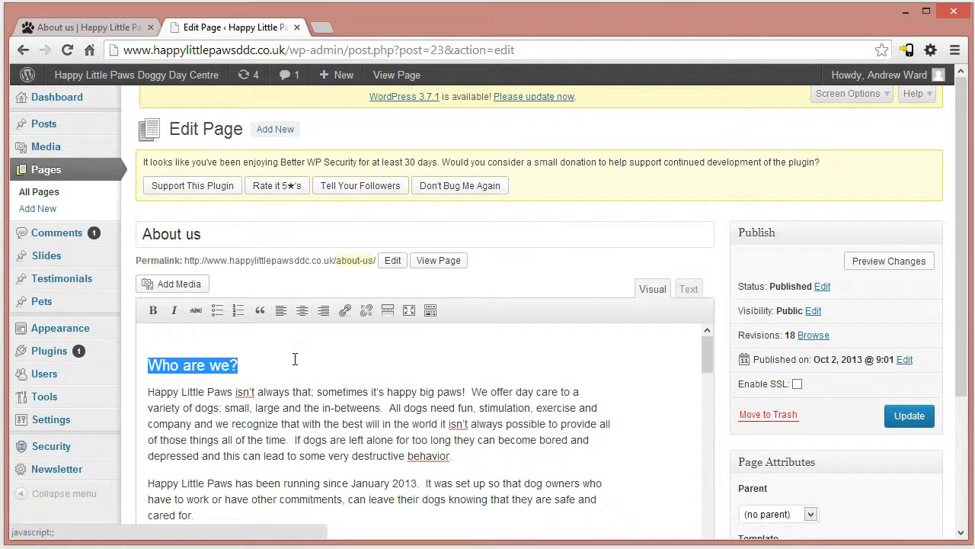
pyautogui.moveTo(479, 457); pyautogui.dragTo(48, 390)
pyautogui.click(303, 310)
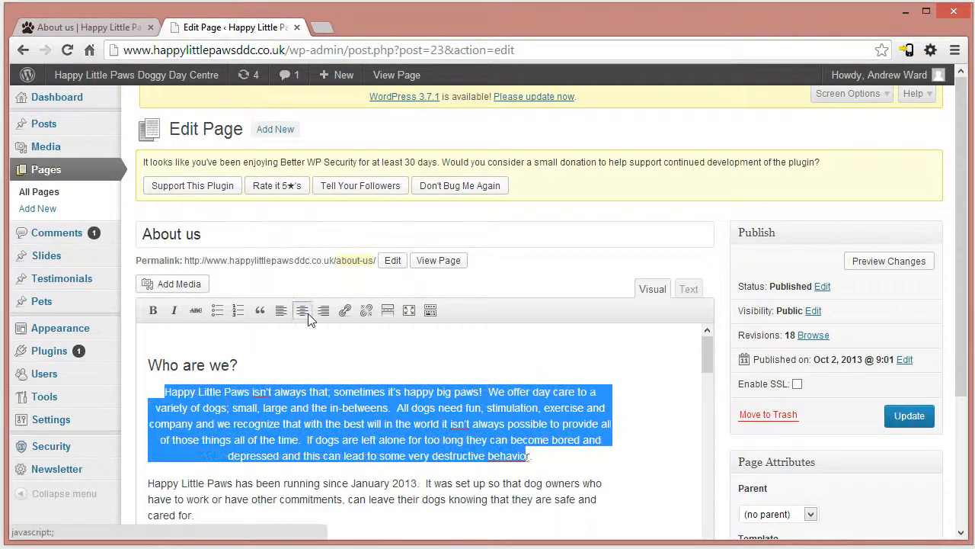
pyautogui.click(305, 314)
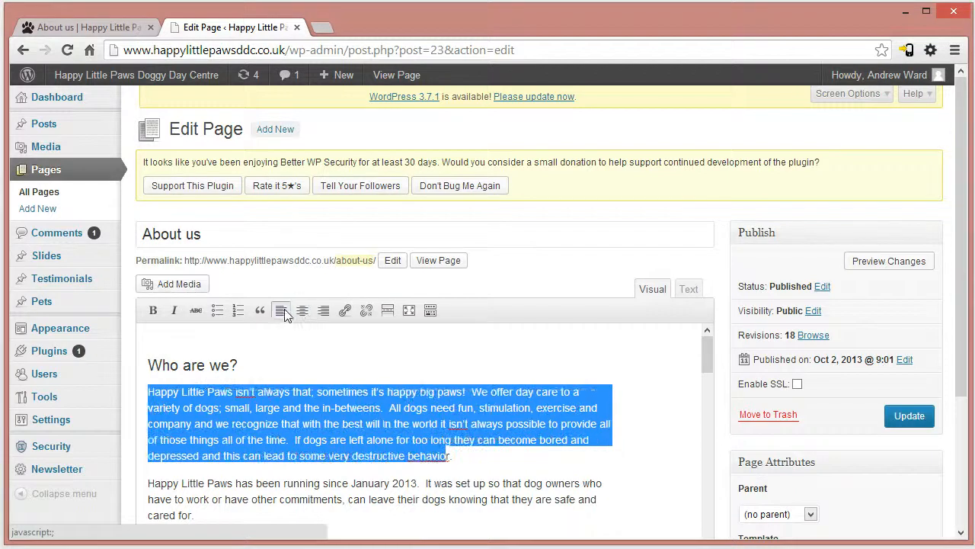
# - Insert the portrait image square.jpg from the Media Library on a new line under the "Who are we?" heading
pyautogui.click(191, 282)
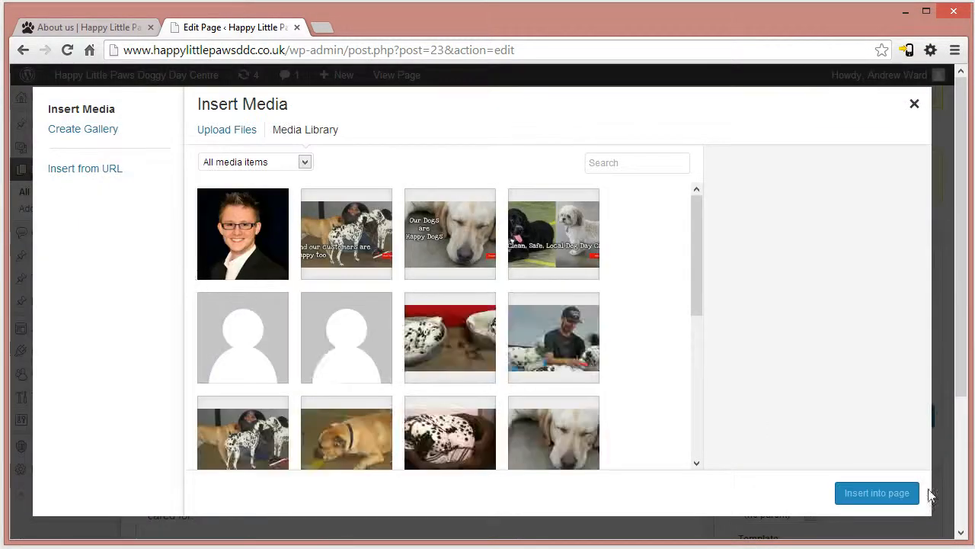
pyautogui.click(915, 103)
pyautogui.click(279, 372)
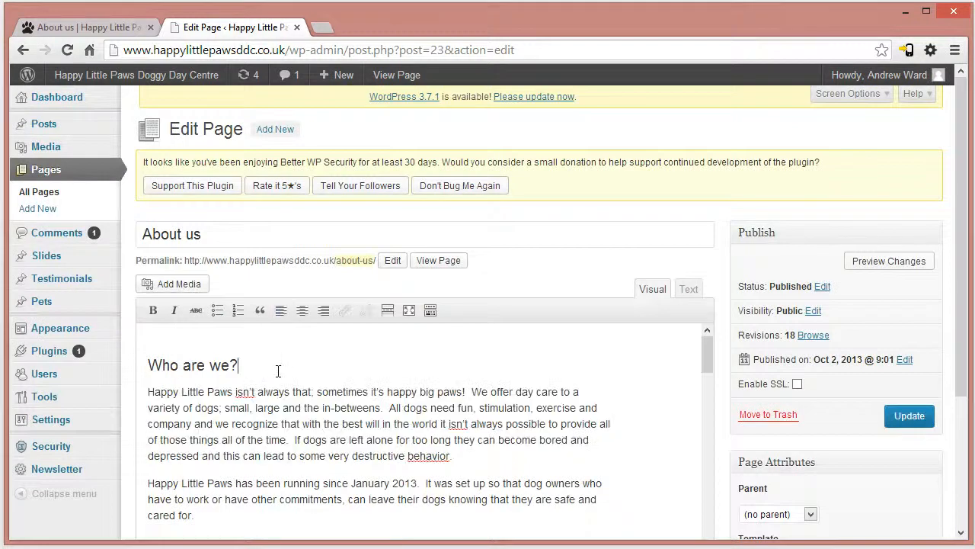
pyautogui.press('Return')
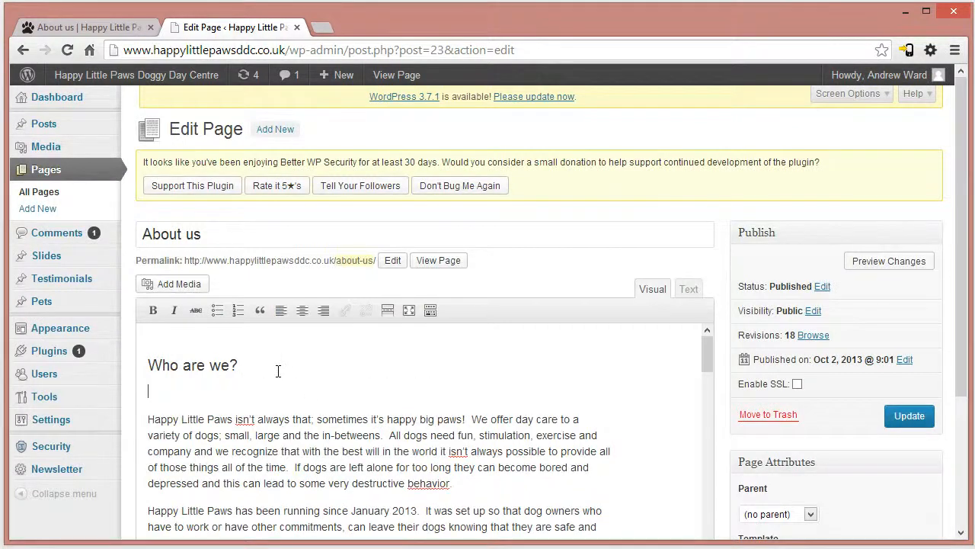
pyautogui.click(179, 284)
pyautogui.click(243, 253)
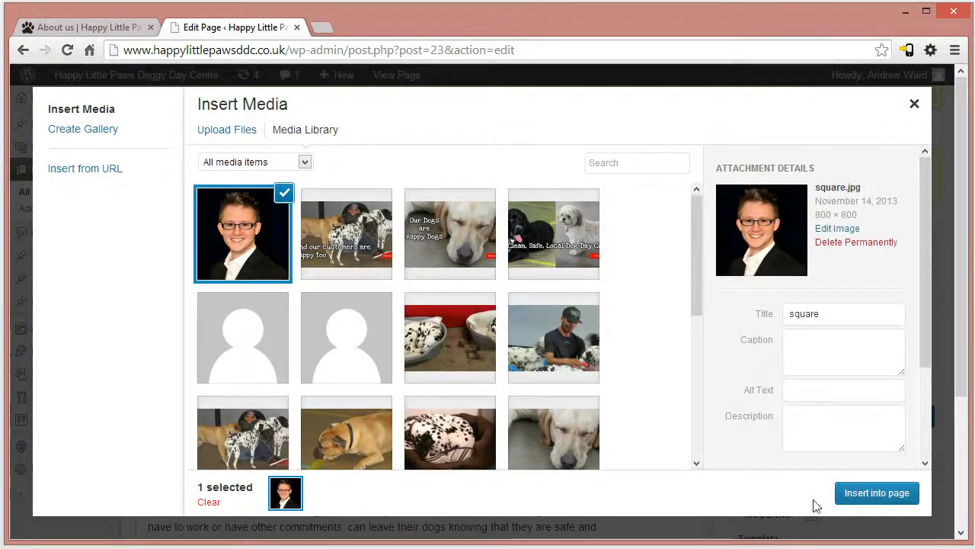
pyautogui.click(877, 493)
pyautogui.scroll(-1, 367, 403)
pyautogui.scroll(2, 368, 406)
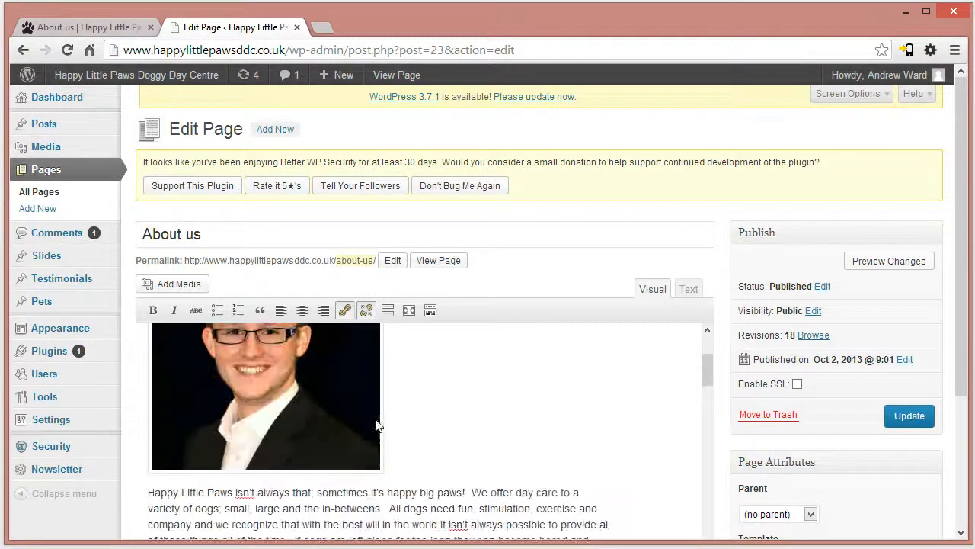
pyautogui.scroll(2, 406, 436)
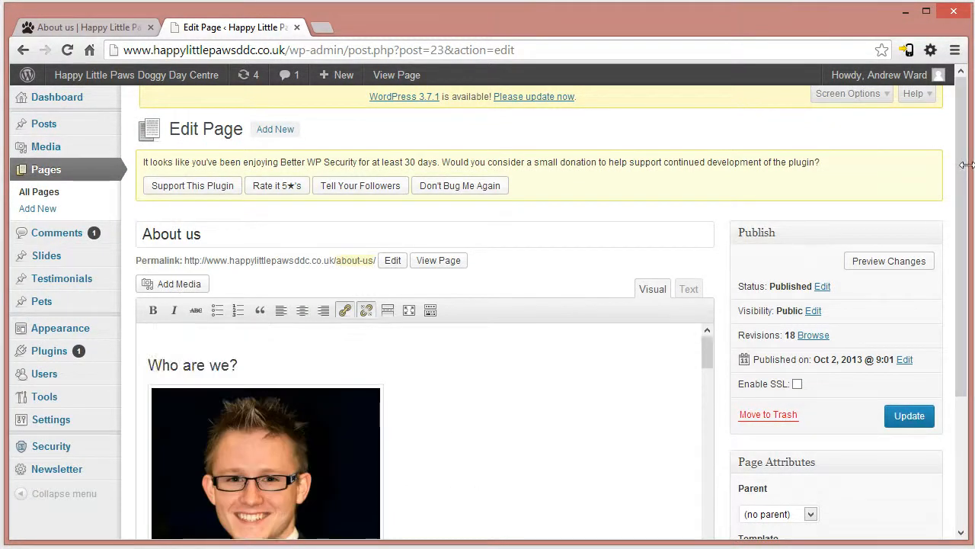
pyautogui.scroll(-2, 945, 287)
pyautogui.scroll(-1, 945, 287)
pyautogui.scroll(4, 962, 274)
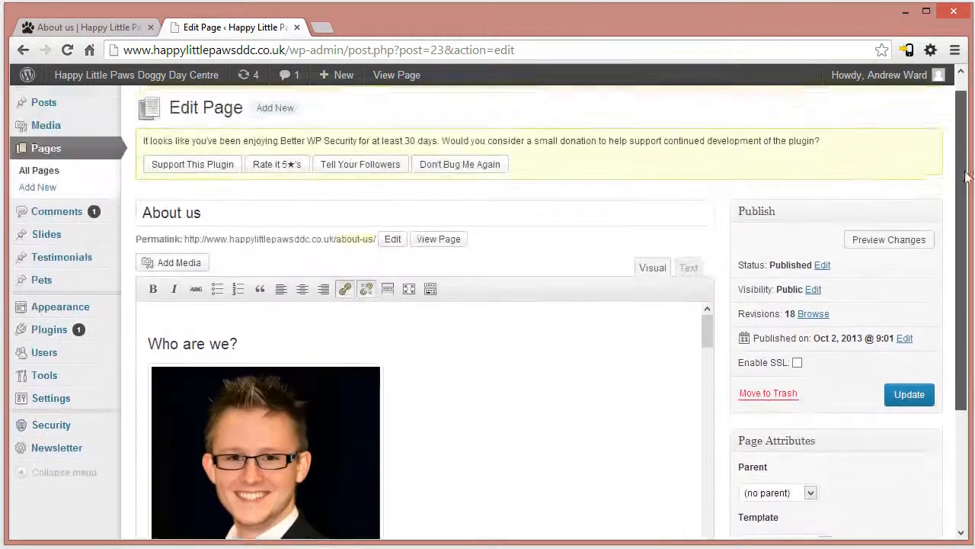
# - Update the About us page and reload its public version to check the inserted picture
pyautogui.click(907, 417)
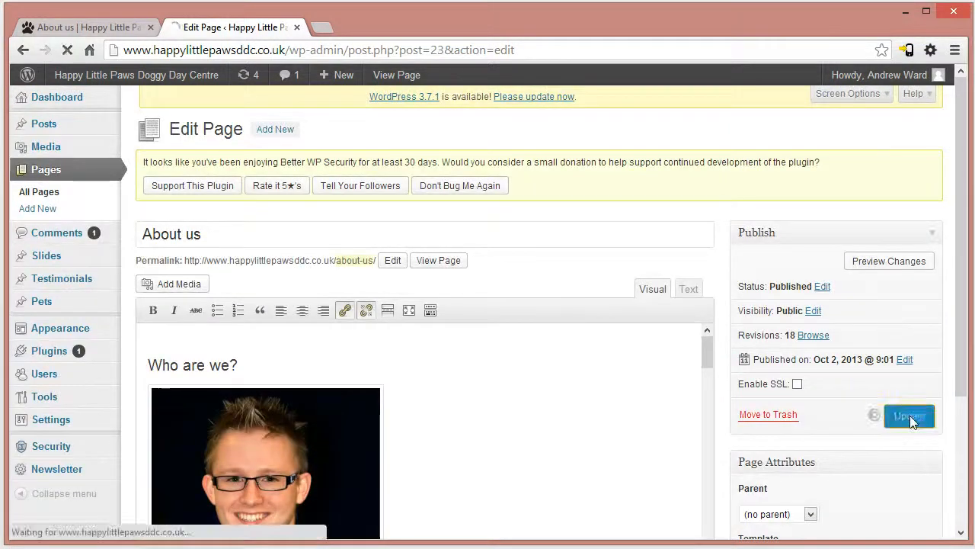
pyautogui.click(99, 27)
pyautogui.click(265, 47)
pyautogui.press('Return')
pyautogui.moveTo(962, 161); pyautogui.dragTo(972, 215)
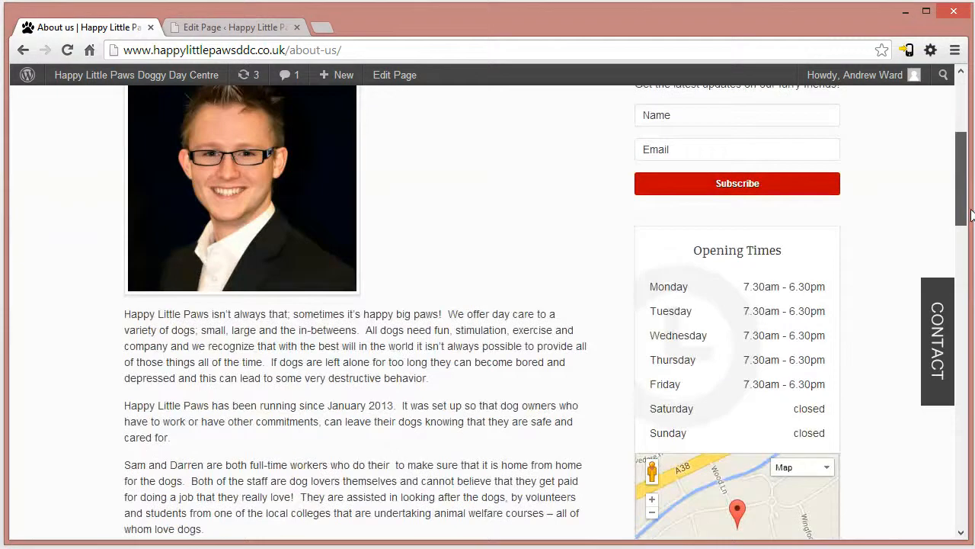
# - Remove the portrait picture and the empty line under "Who are we?" in the page editor, and update the page
pyautogui.click(232, 28)
pyautogui.scroll(-2, 501, 477)
pyautogui.scroll(-3, 446, 415)
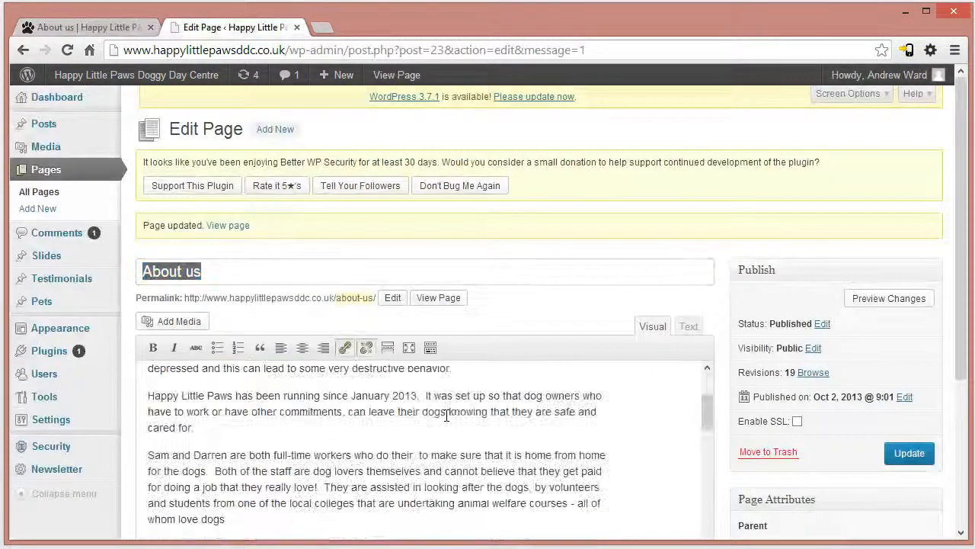
pyautogui.click(918, 454)
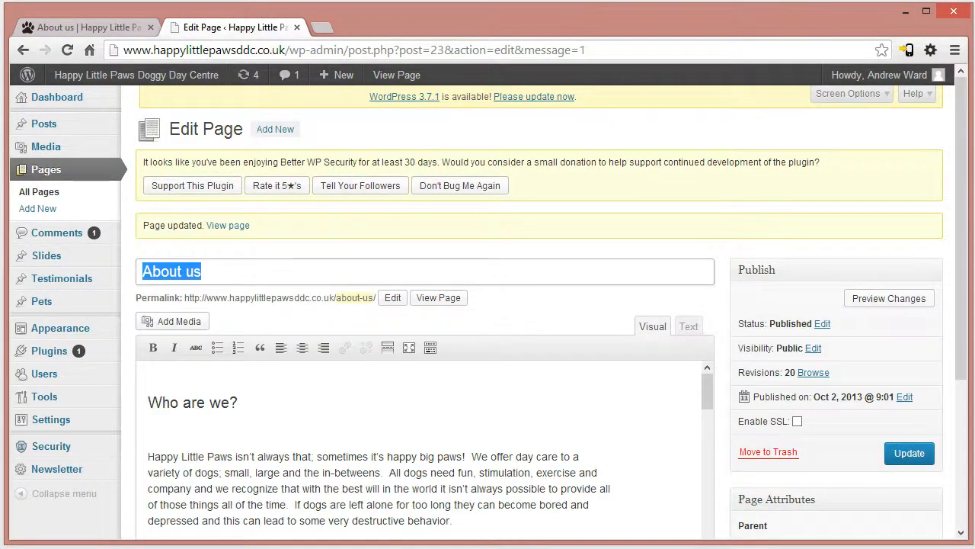
pyautogui.click(241, 419)
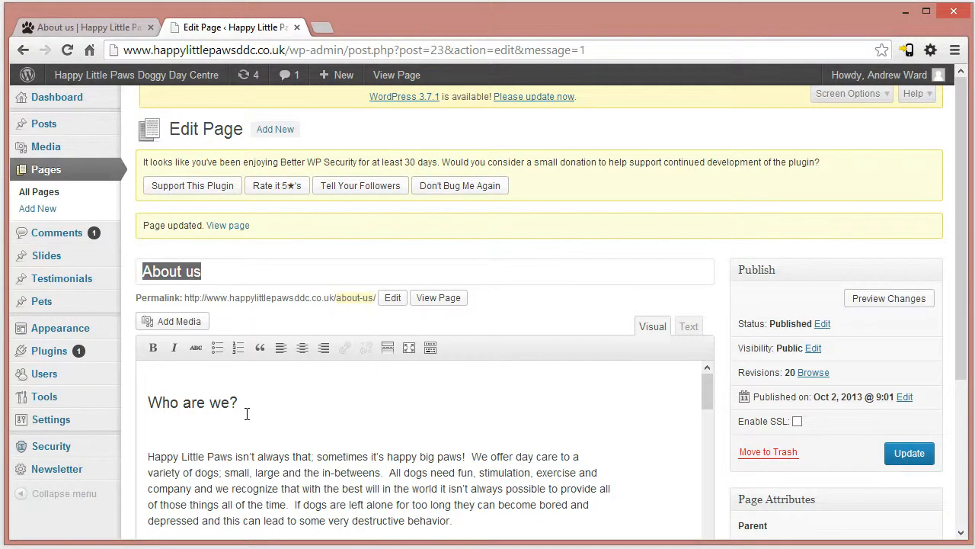
pyautogui.press('BackSpace')
pyautogui.click(918, 462)
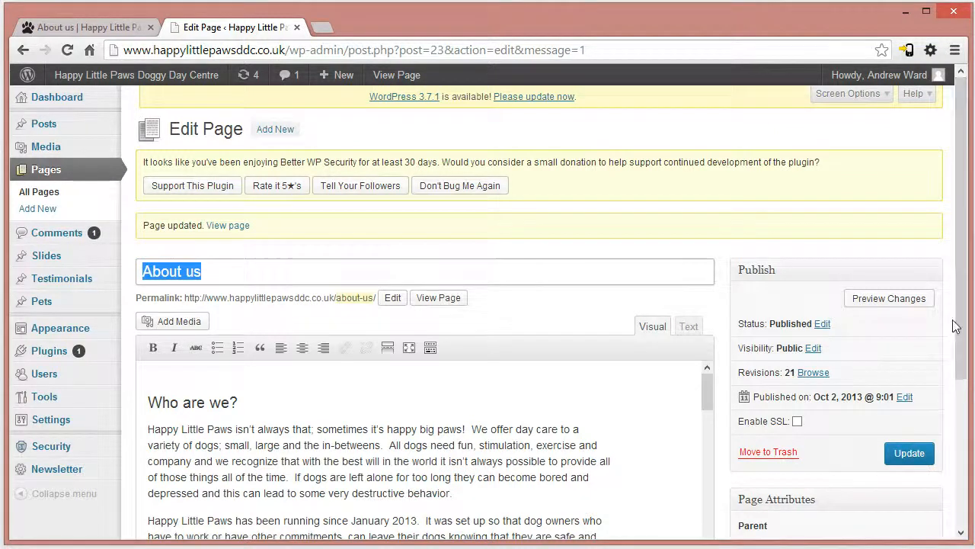
# - Examine the About us page's revisions and published status in its publishing settings
pyautogui.scroll(-2, 957, 326)
pyautogui.moveTo(738, 214); pyautogui.dragTo(838, 215)
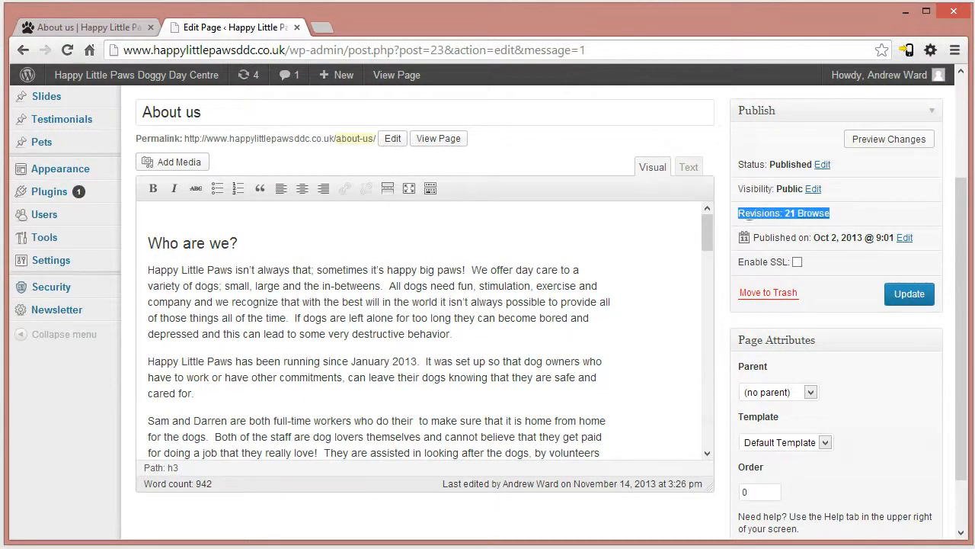
pyautogui.click(272, 270)
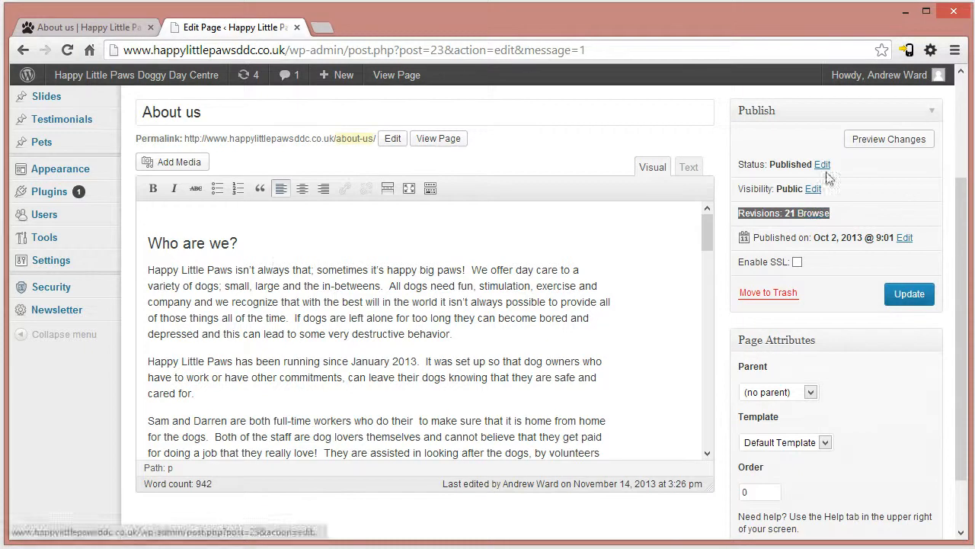
pyautogui.moveTo(744, 165); pyautogui.dragTo(832, 165)
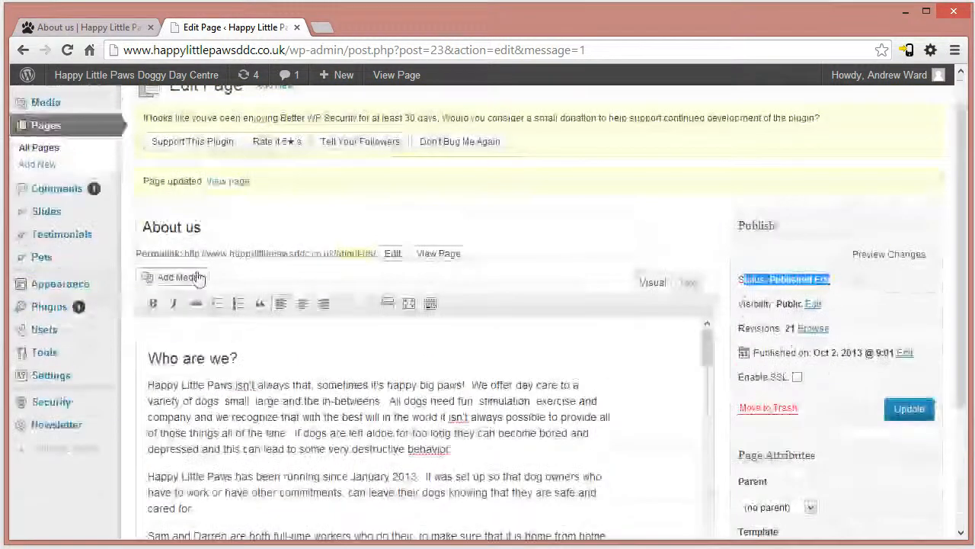
# - Examine the About us page's permalink and open its about-us part for editing
pyautogui.moveTo(141, 253); pyautogui.dragTo(371, 254)
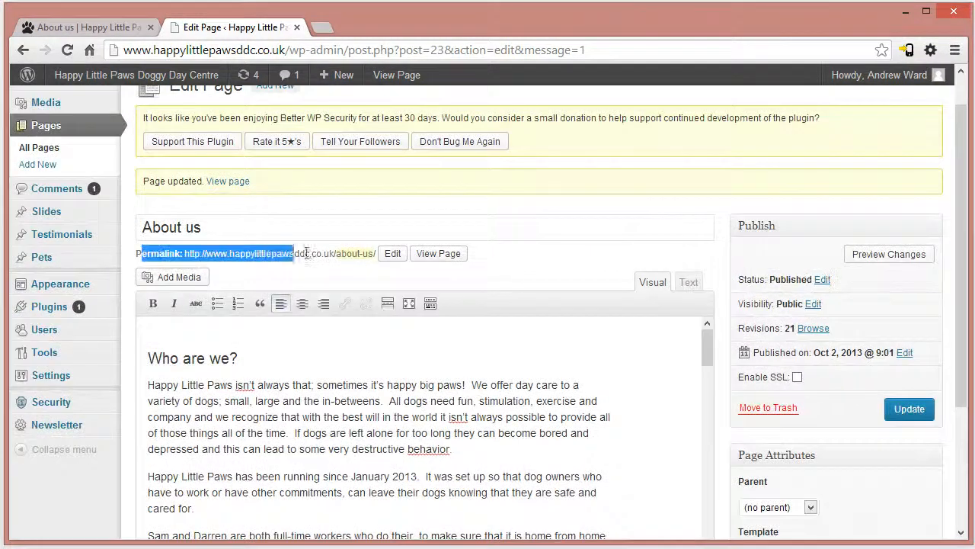
pyautogui.click(235, 254)
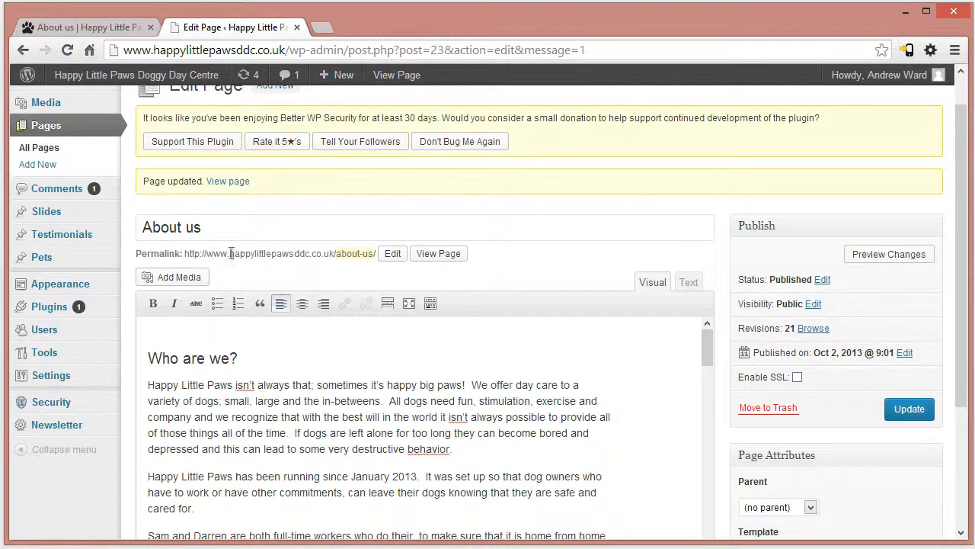
pyautogui.click(392, 253)
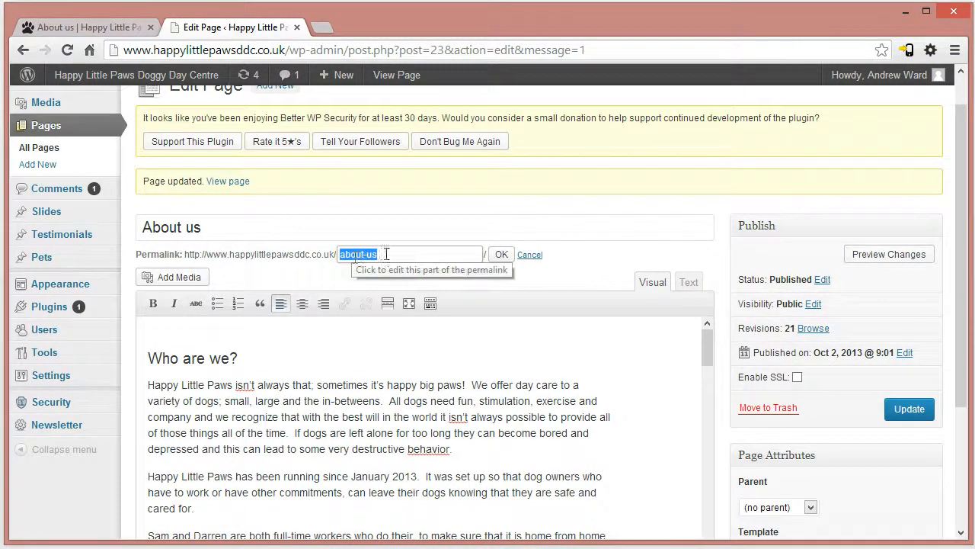
pyautogui.click(412, 259)
pyautogui.moveTo(437, 262); pyautogui.dragTo(297, 250)
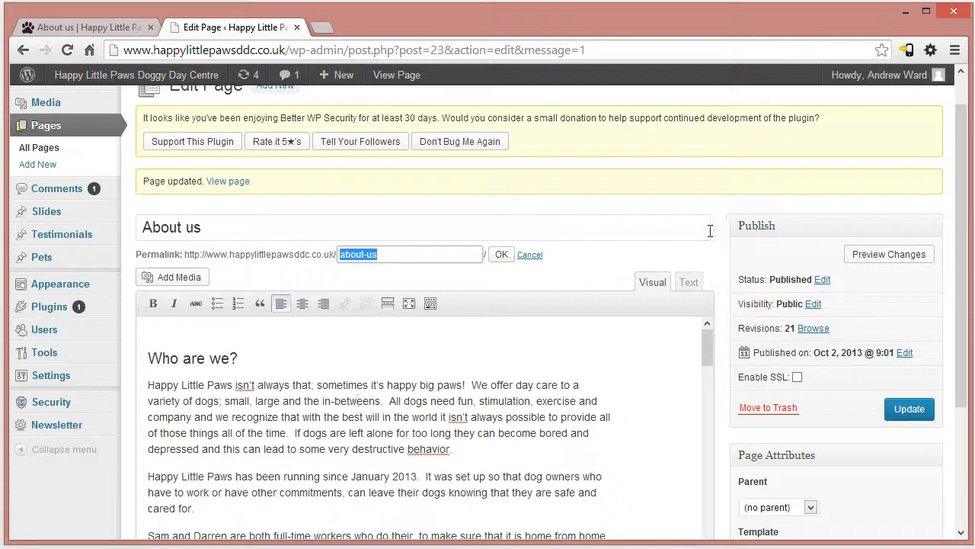
pyautogui.moveTo(399, 256); pyautogui.dragTo(320, 249)
pyautogui.click(323, 422)
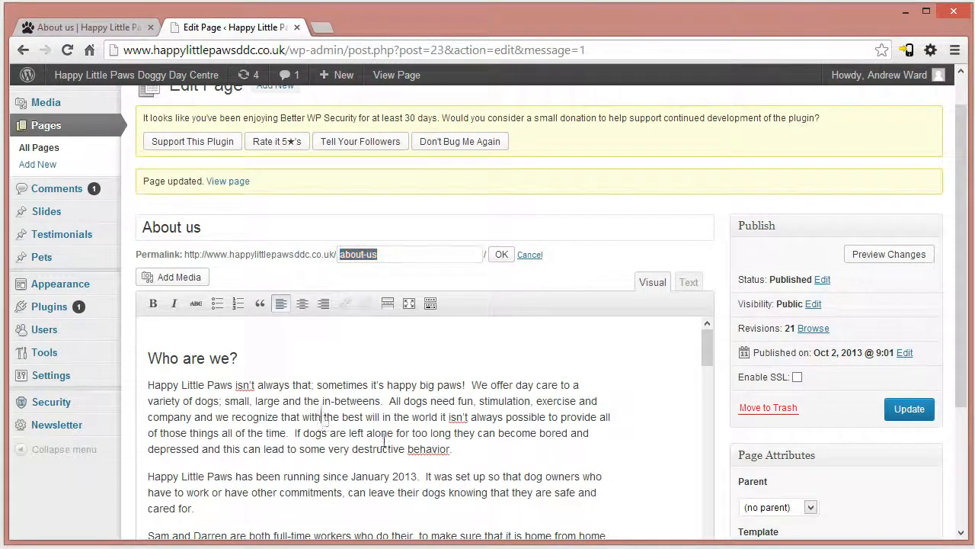
# - Look through the About us page's headings and paragraphs in the editor, down to "What can your dog expect?"
pyautogui.scroll(-2, 328, 422)
pyautogui.moveTo(201, 384); pyautogui.dragTo(331, 400)
pyautogui.scroll(-2, 354, 450)
pyautogui.moveTo(235, 382); pyautogui.dragTo(331, 420)
pyautogui.moveTo(283, 448); pyautogui.dragTo(318, 464)
pyautogui.scroll(-3, 430, 486)
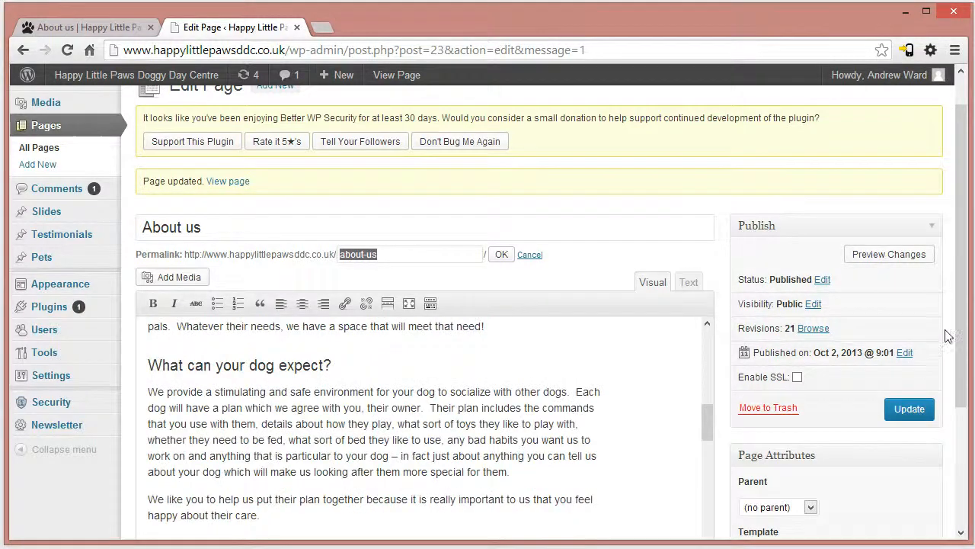
pyautogui.moveTo(964, 330); pyautogui.dragTo(966, 213)
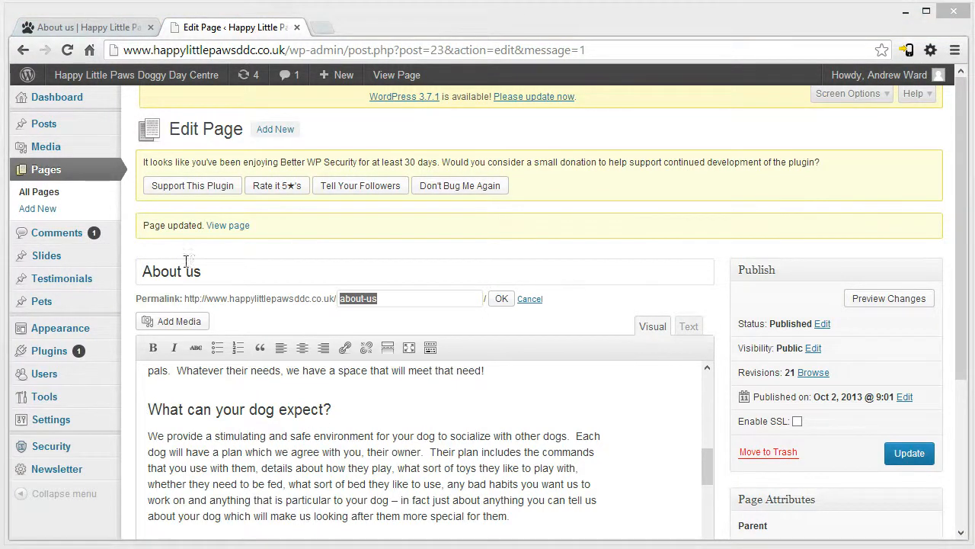
# - Create a new page titled "liewfbhwe" with the body text "fwefwefwefwefw" and save it as a draft
pyautogui.click(37, 213)
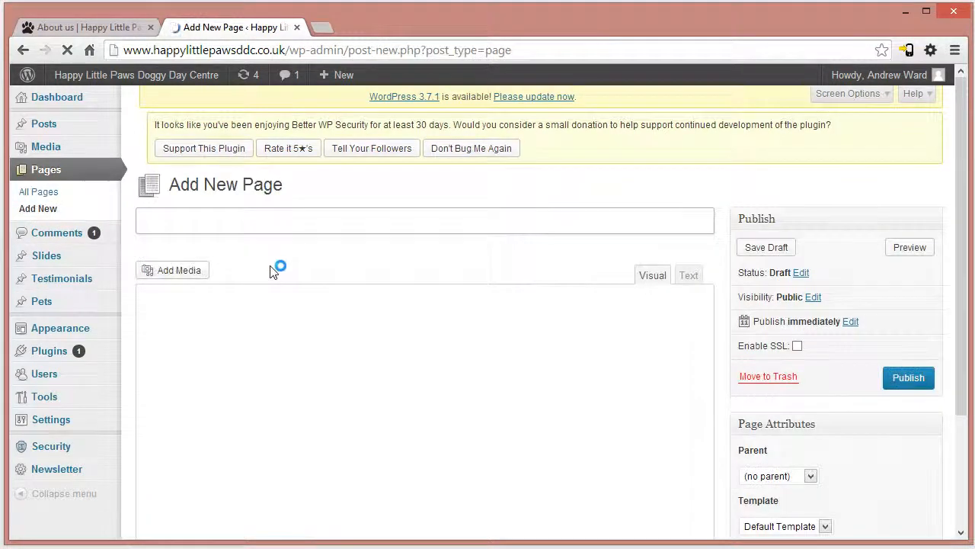
pyautogui.write('liewfbhwe')
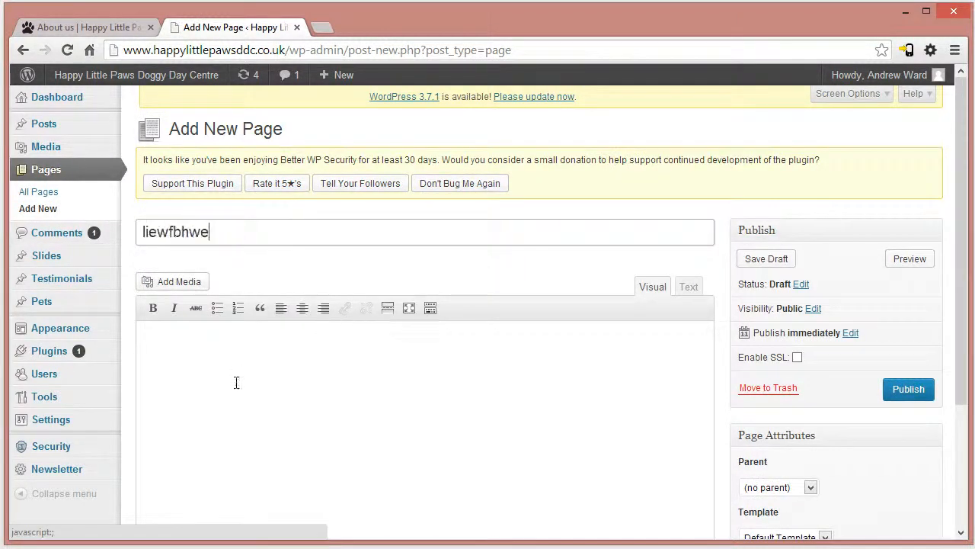
pyautogui.click(246, 389)
pyautogui.write('fwefwefwefwefw')
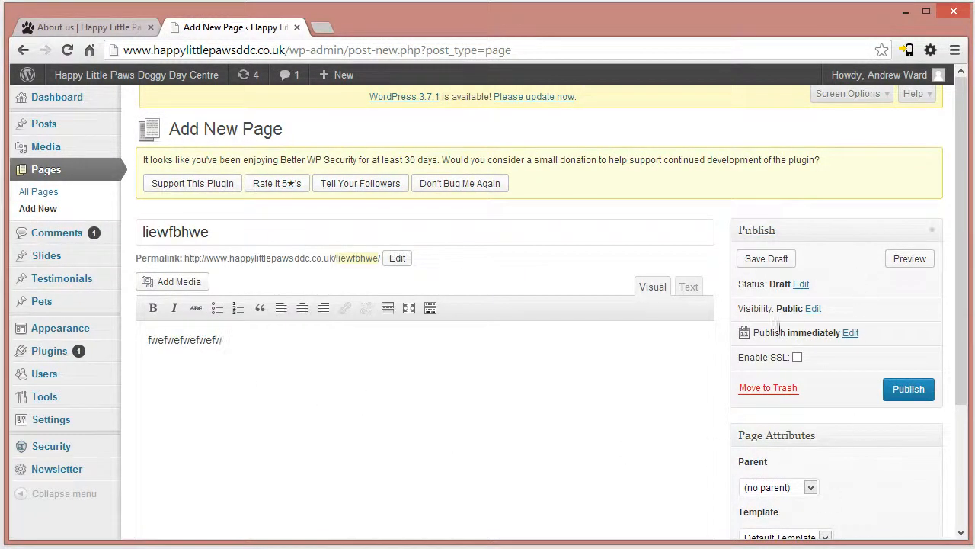
pyautogui.click(753, 265)
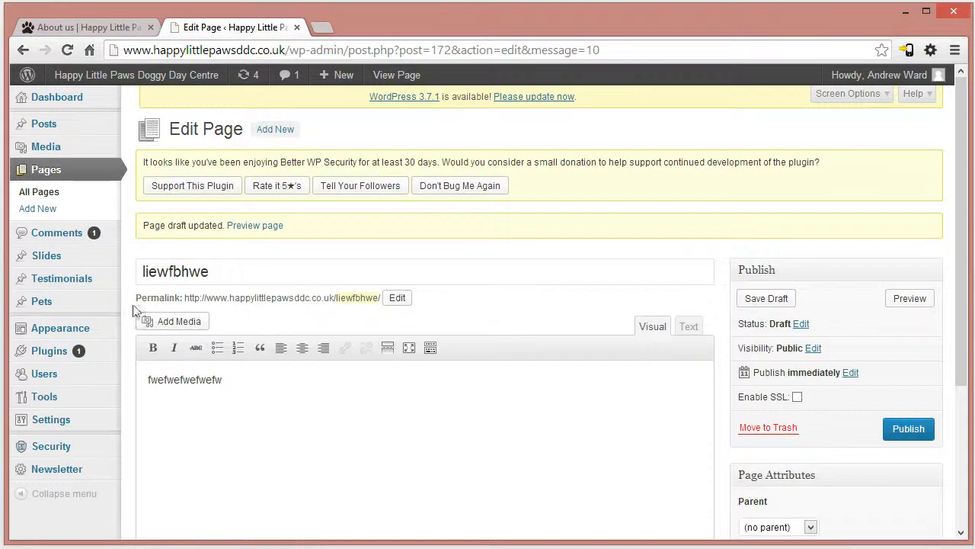
# - Find the "liewfbhwe" draft in the list of all pages and open it for editing
pyautogui.click(44, 192)
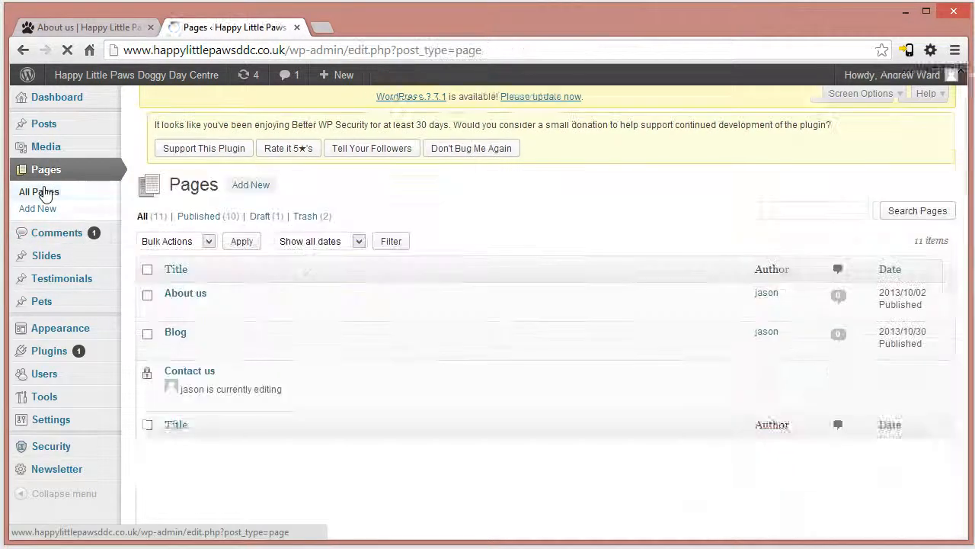
pyautogui.moveTo(966, 306); pyautogui.dragTo(965, 457)
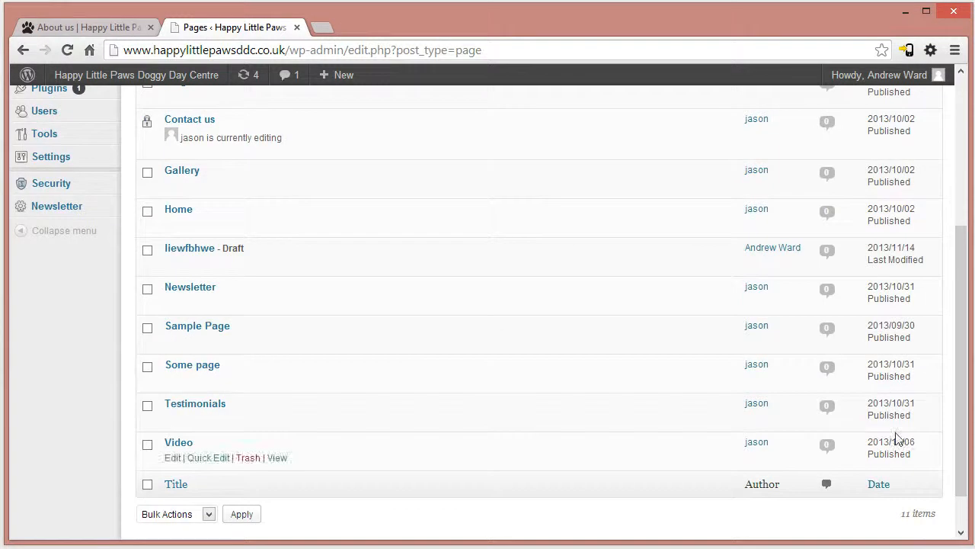
pyautogui.click(192, 250)
pyautogui.moveTo(967, 277); pyautogui.dragTo(958, 279)
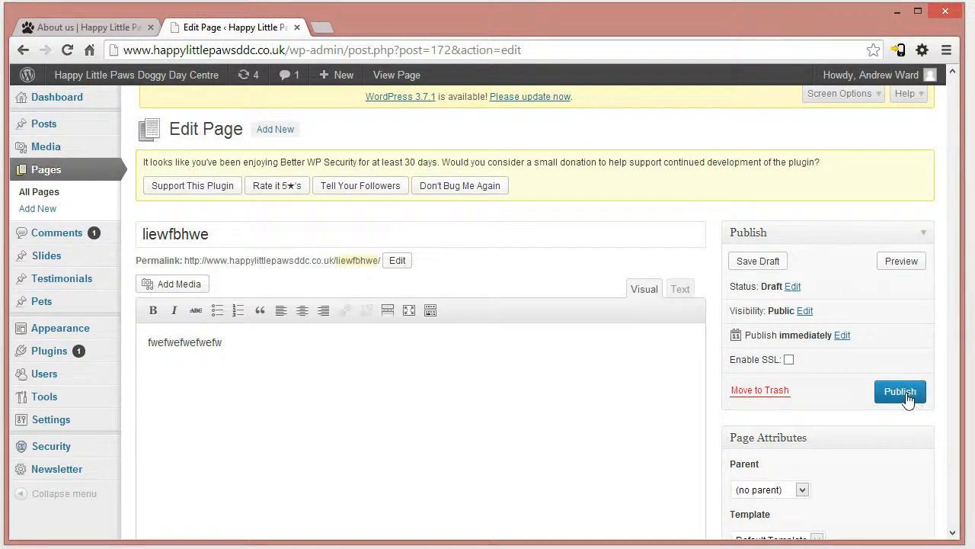
# - Return to the list of all pages and examine the actions available for the "liewfbhwe" draft
pyautogui.click(47, 192)
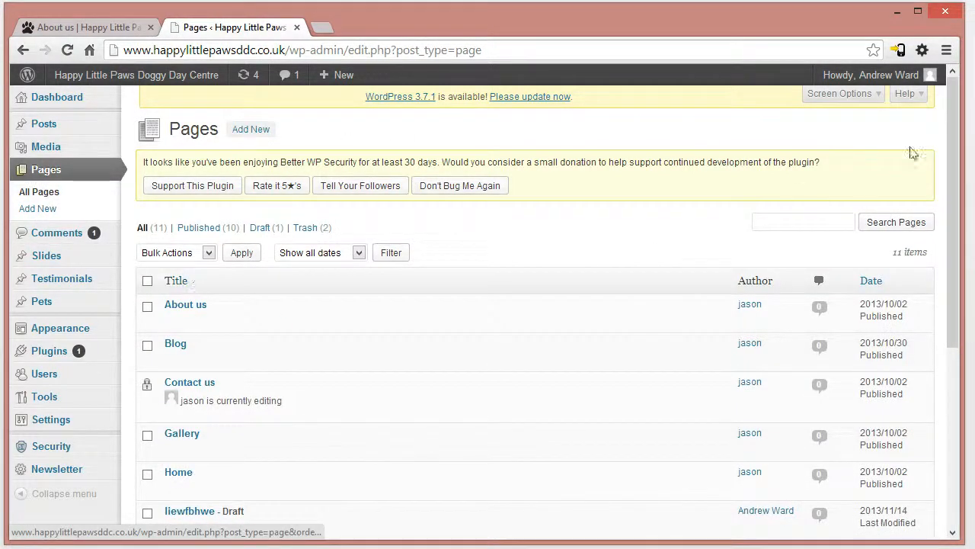
pyautogui.moveTo(964, 148); pyautogui.dragTo(964, 155)
pyautogui.scroll(-3, 964, 154)
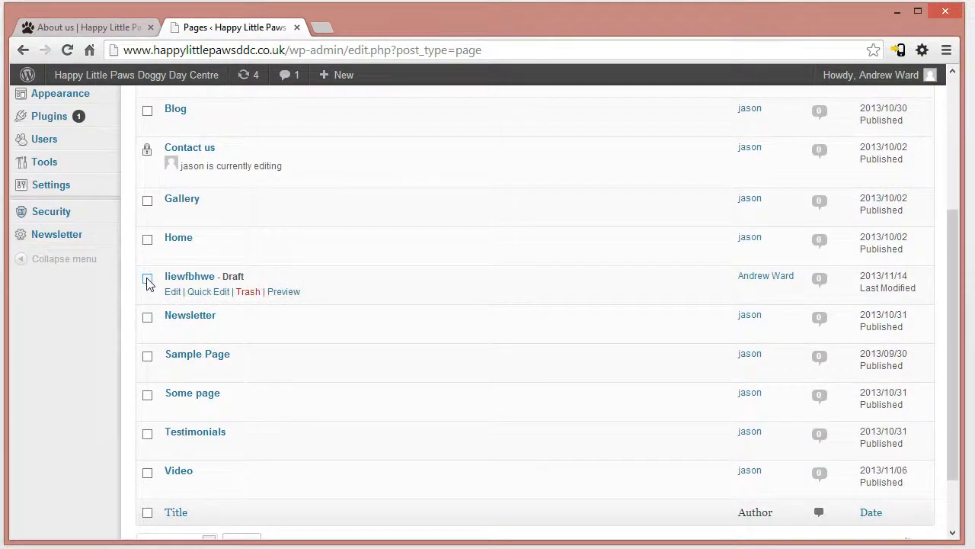
pyautogui.scroll(-2, 953, 351)
pyautogui.click(172, 462)
pyautogui.moveTo(955, 407); pyautogui.dragTo(929, 350)
pyautogui.moveTo(175, 316)
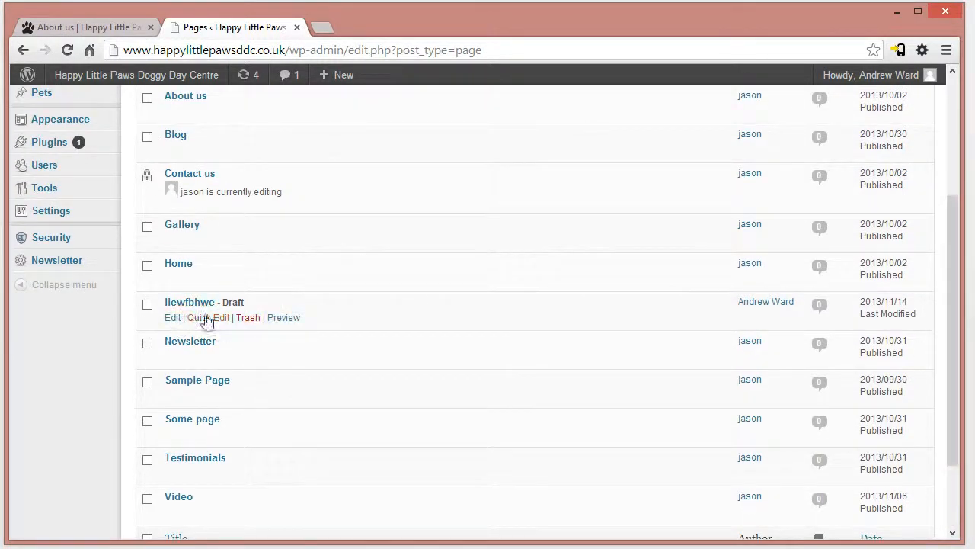
# - Move the "liewfbhwe" draft to the trash and check the remaining list of pages
pyautogui.click(248, 318)
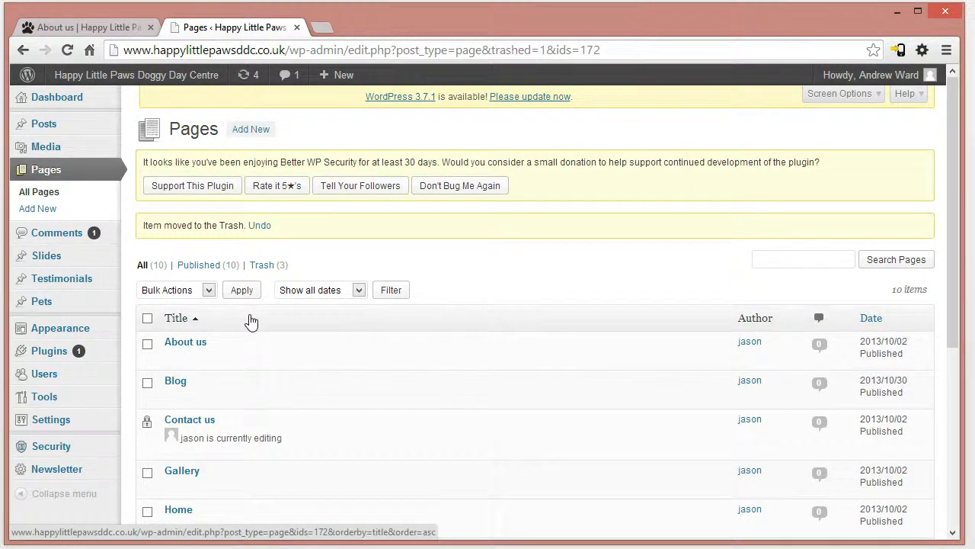
pyautogui.scroll(-8, 322, 353)
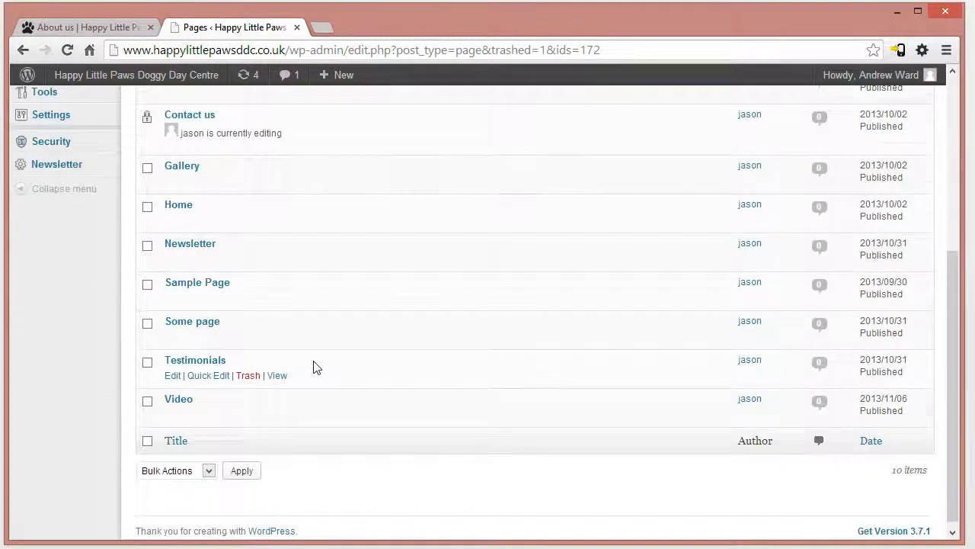
pyautogui.scroll(8, 313, 370)
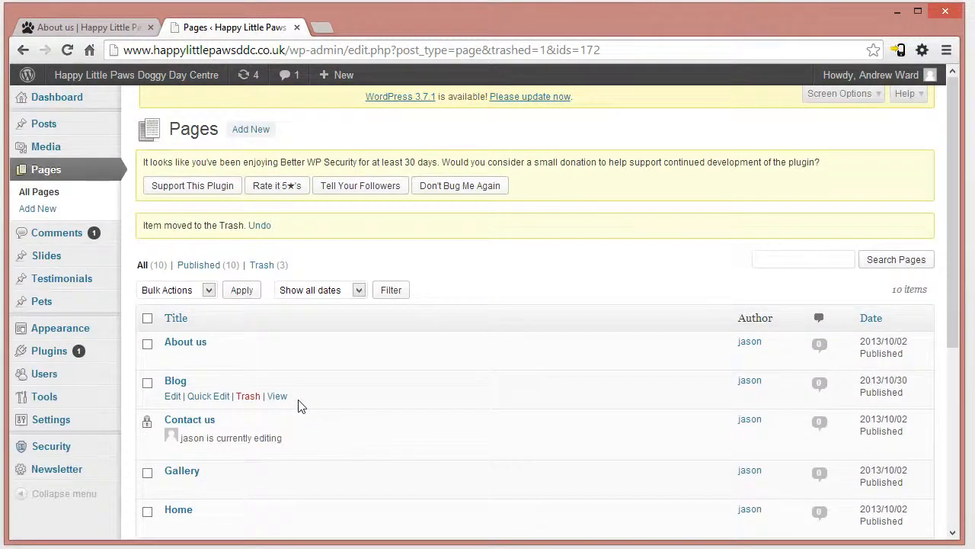
# - View the navigation at the head of the live About us page and close the contact form overlay
pyautogui.click(76, 22)
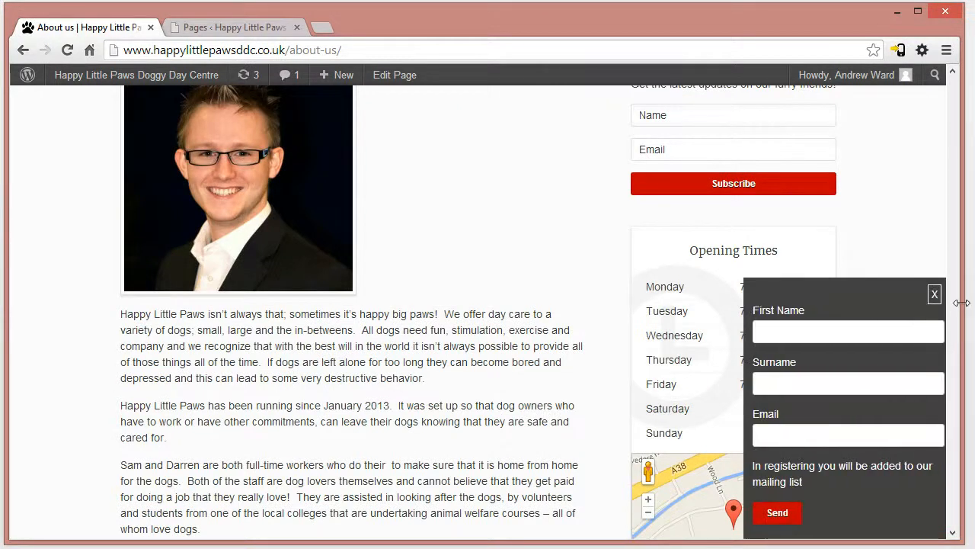
pyautogui.scroll(3, 848, 254)
pyautogui.scroll(1, 848, 255)
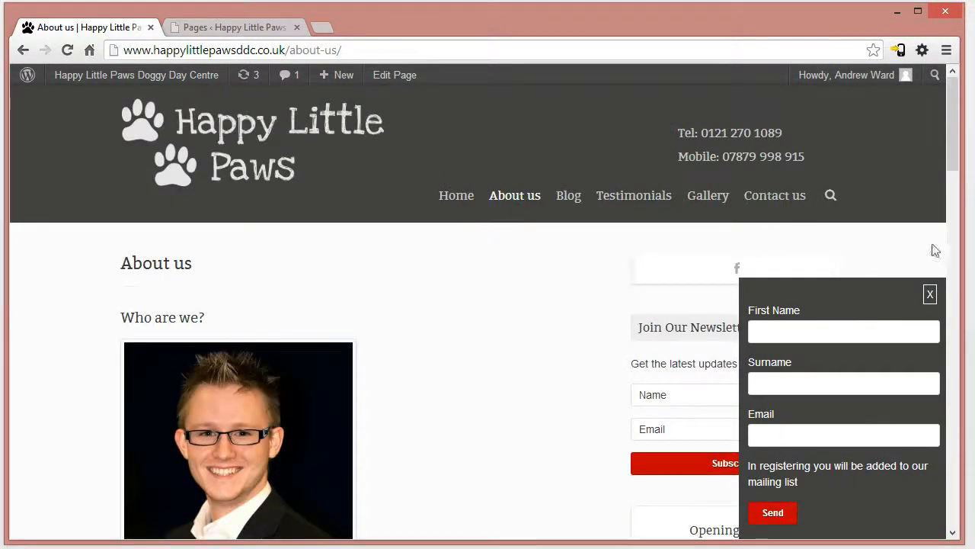
pyautogui.click(930, 293)
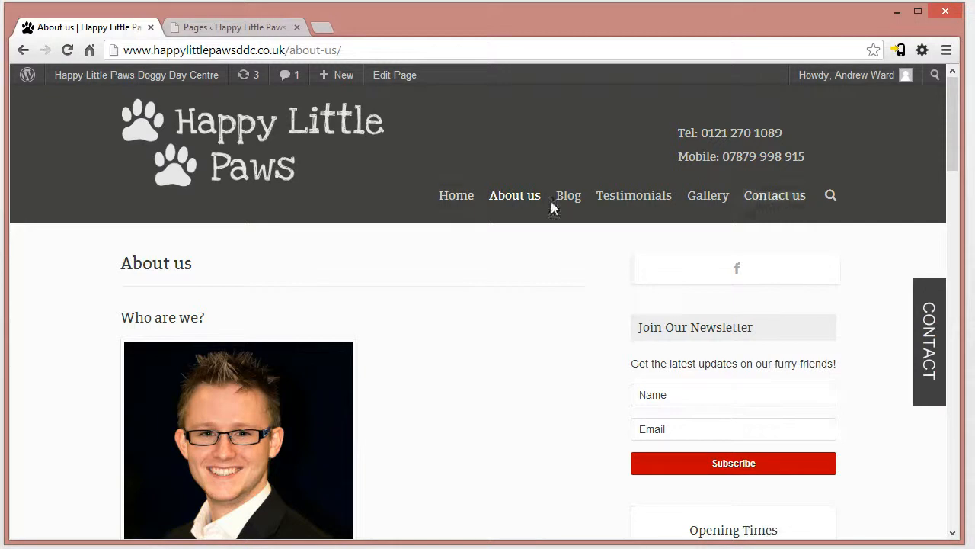
# - Open the WordPress menu editor and compare the "main" menu's structure with the live site's navigation
pyautogui.click(233, 30)
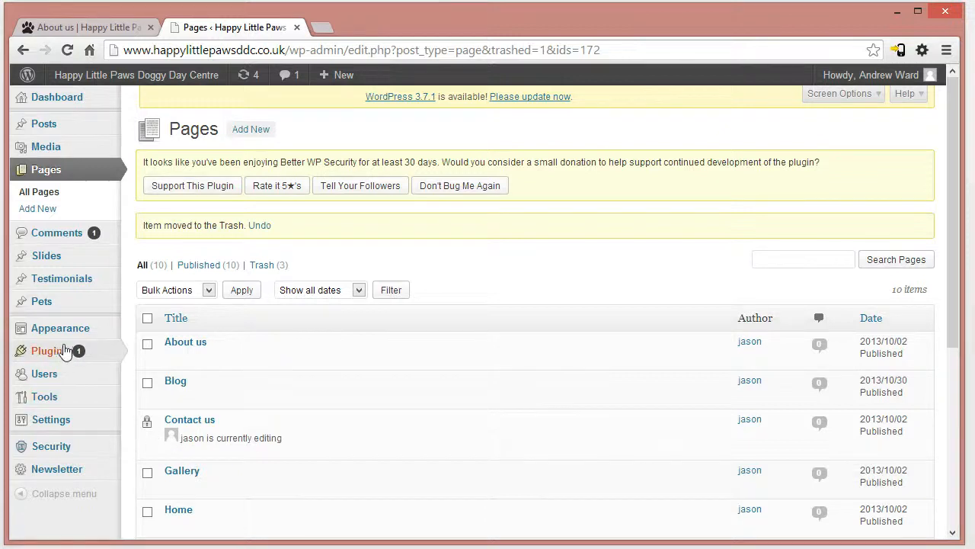
pyautogui.moveTo(61, 329)
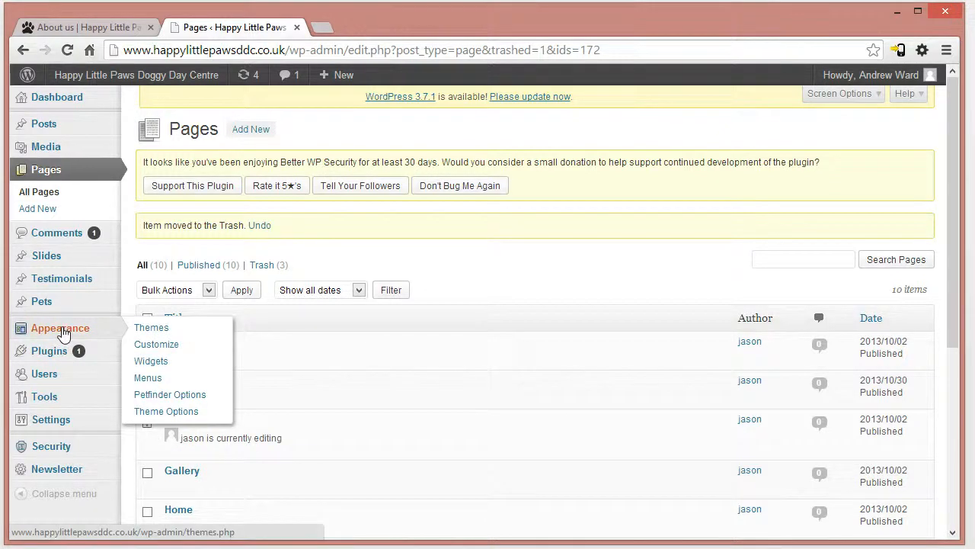
pyautogui.click(150, 378)
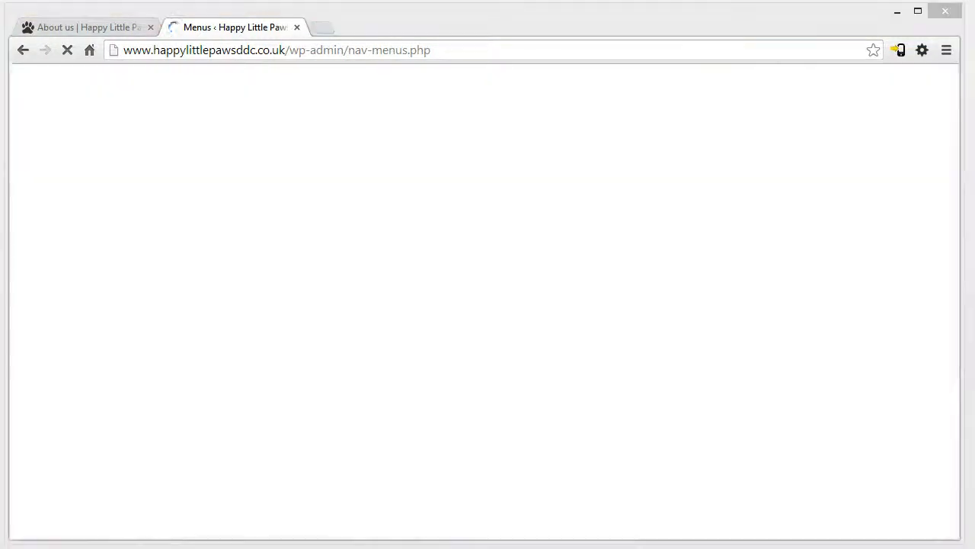
pyautogui.scroll(-3, 952, 252)
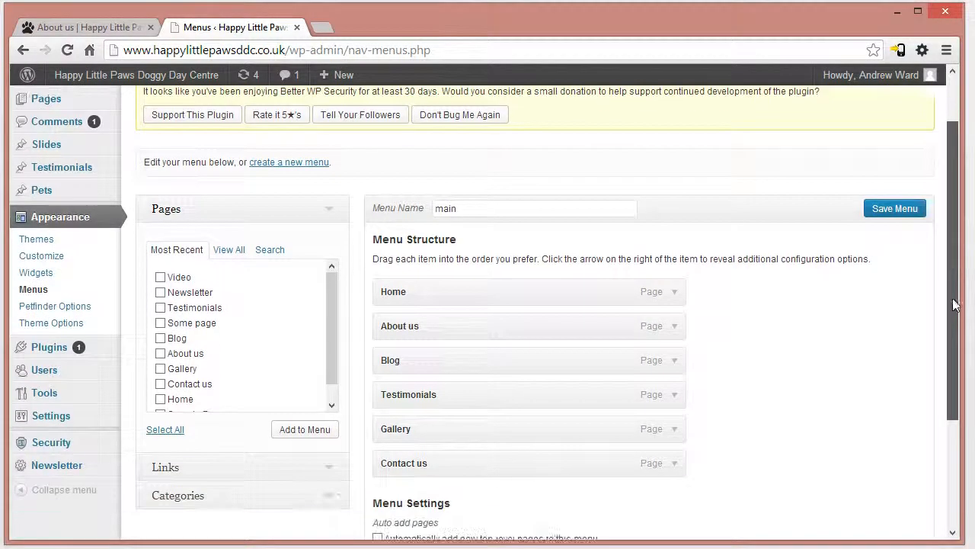
pyautogui.moveTo(376, 211); pyautogui.dragTo(729, 462)
pyautogui.click(734, 486)
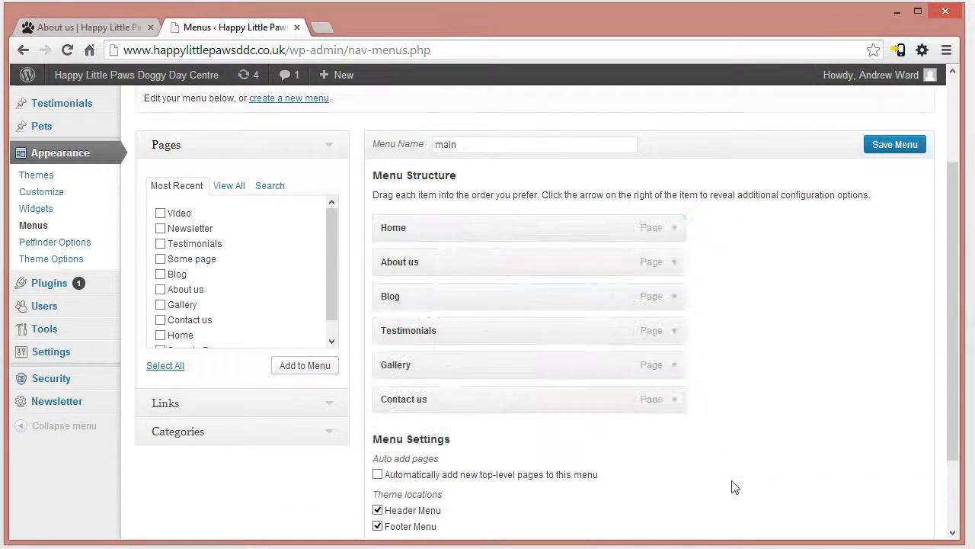
pyautogui.click(67, 29)
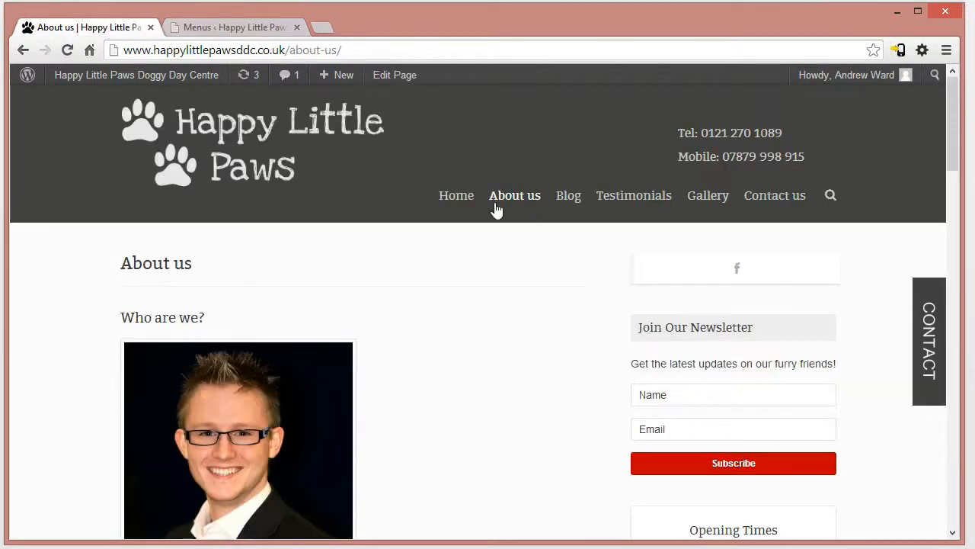
pyautogui.click(261, 33)
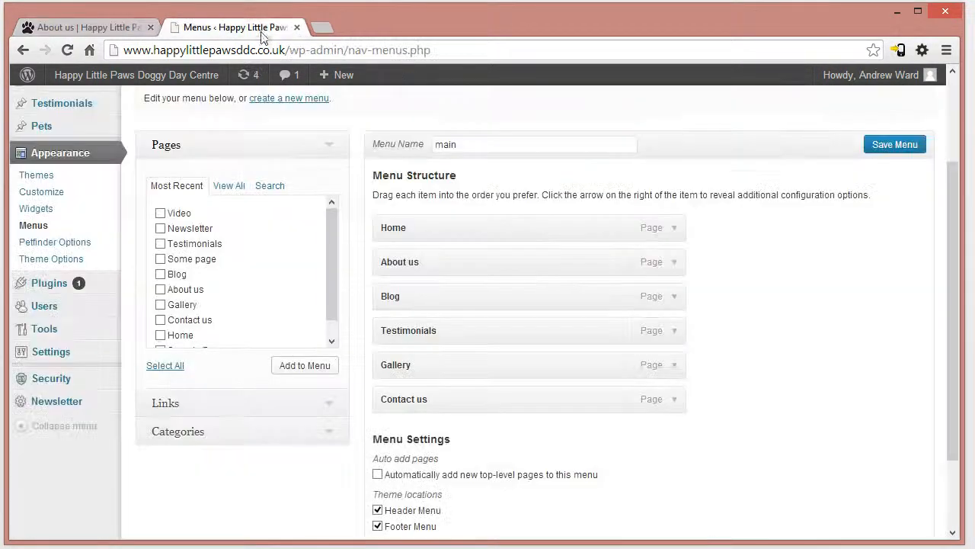
# - Move the Gallery item directly below About us in the "main" menu, save it and reload the live About us page
pyautogui.moveTo(426, 362); pyautogui.dragTo(374, 293)
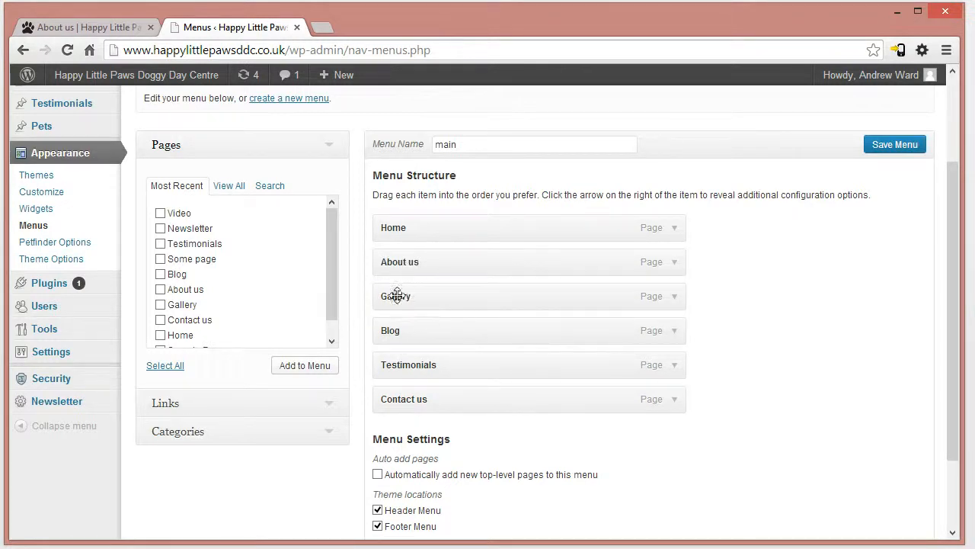
pyautogui.click(128, 28)
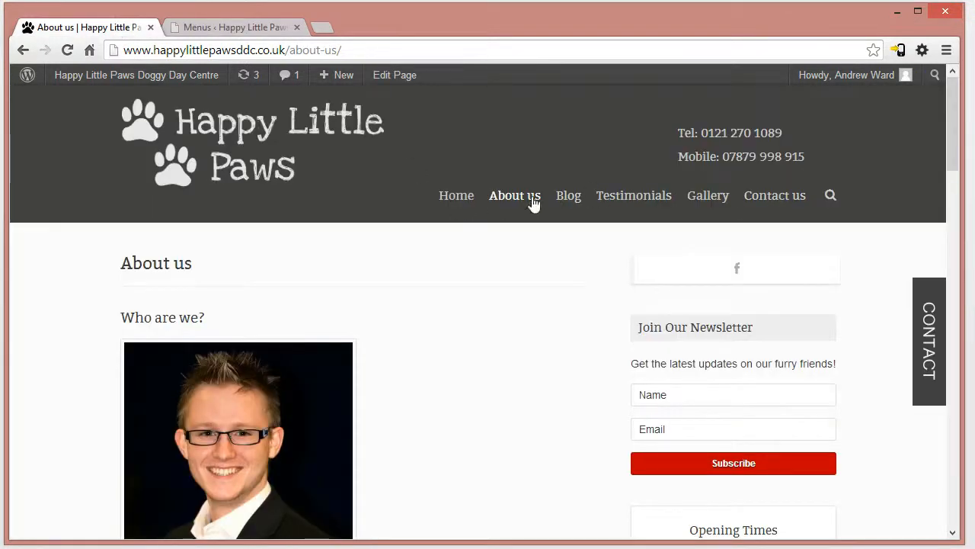
pyautogui.click(233, 27)
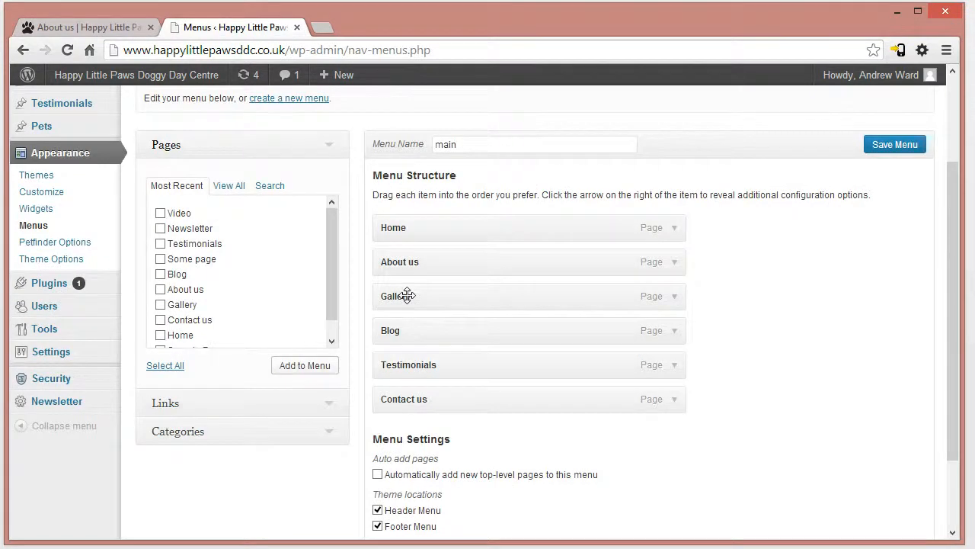
pyautogui.click(908, 146)
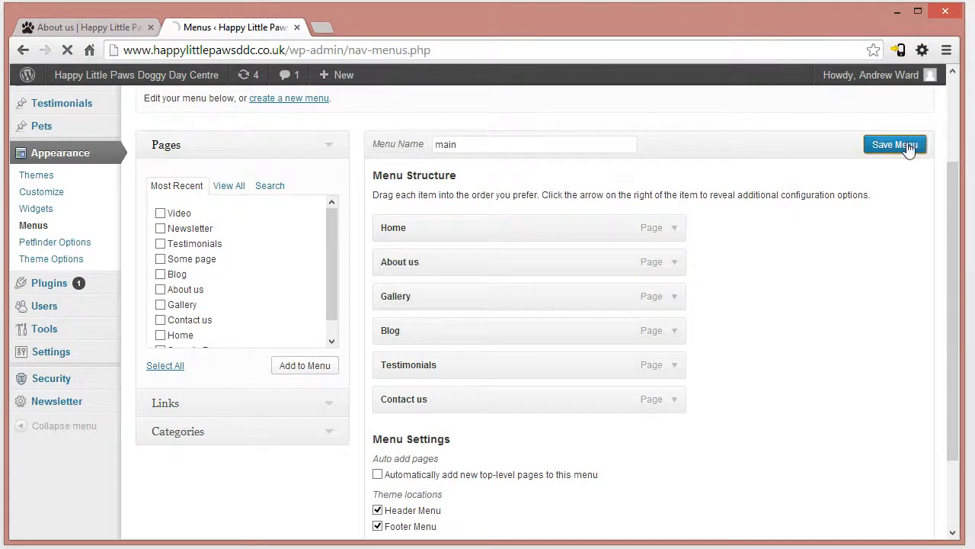
pyautogui.click(149, 31)
pyautogui.click(154, 52)
pyautogui.press('Return')
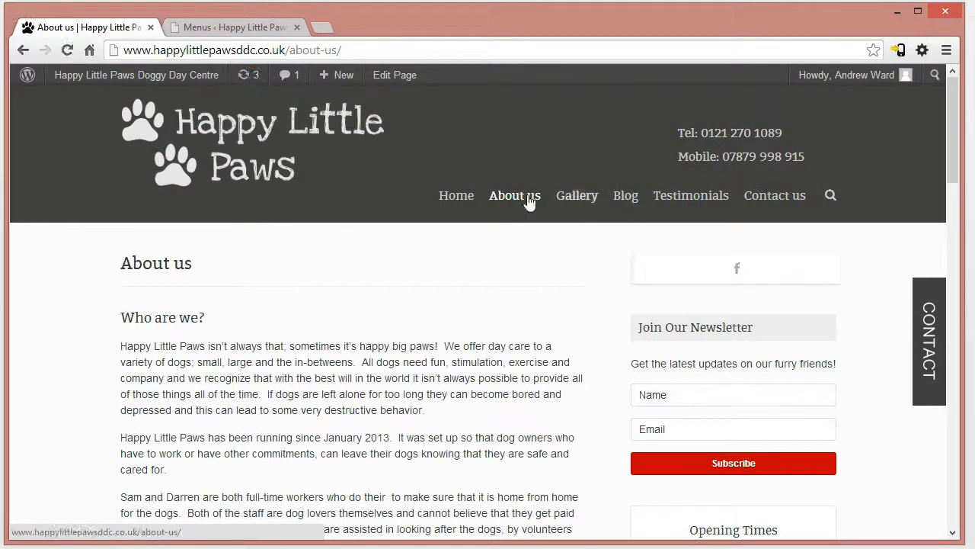
# - Nest Gallery as a sub item under Testimonials, save the menu and reload the live page to inspect its navigation
pyautogui.click(265, 26)
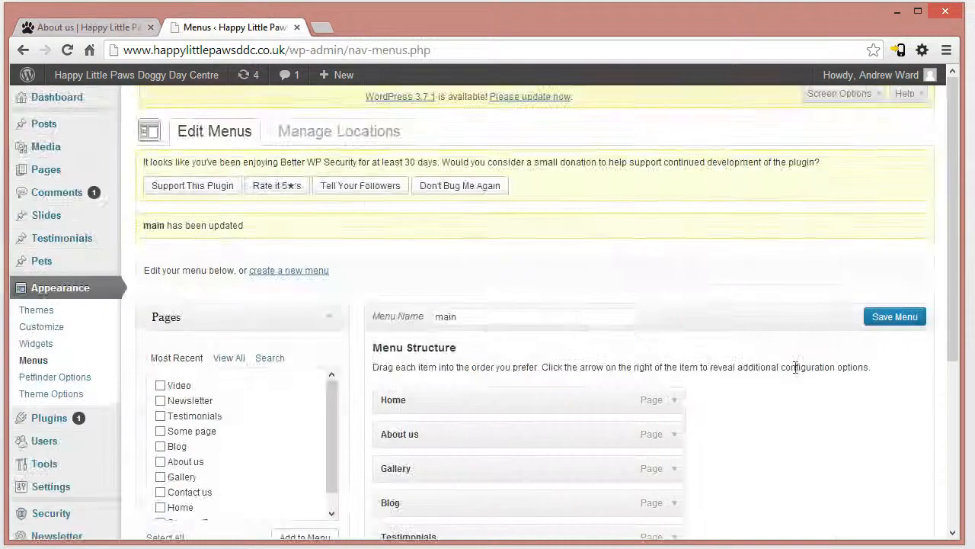
pyautogui.scroll(-3, 838, 427)
pyautogui.moveTo(405, 239); pyautogui.dragTo(423, 310)
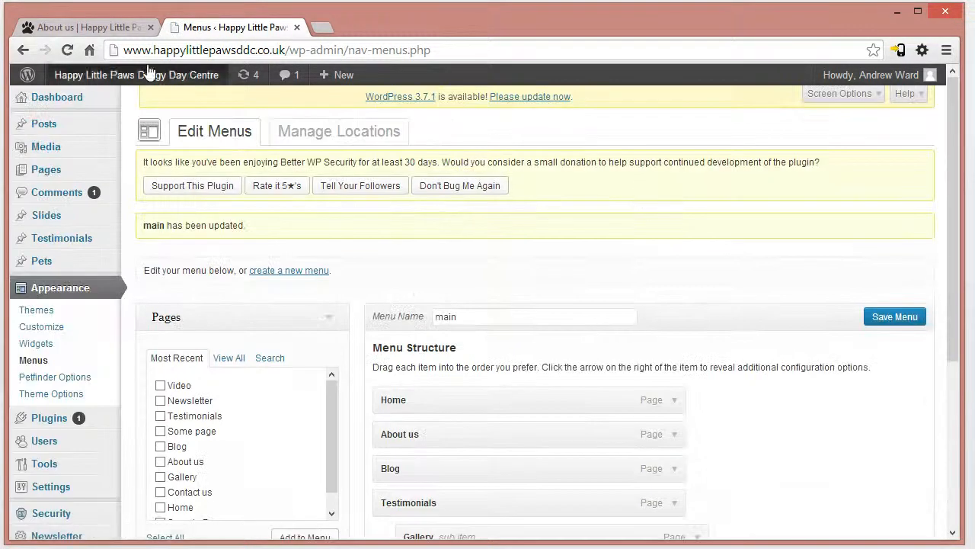
pyautogui.click(95, 28)
pyautogui.click(214, 50)
pyautogui.press('Return')
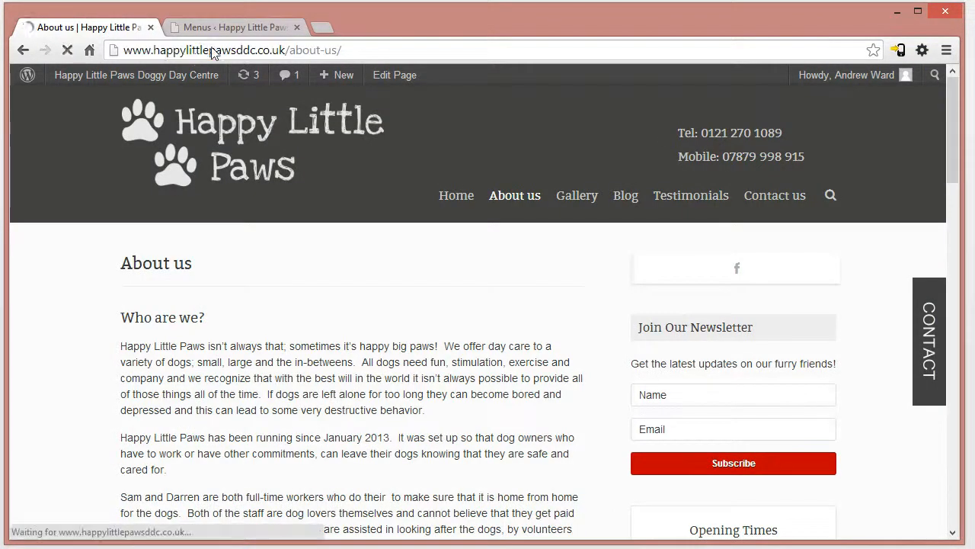
pyautogui.moveTo(692, 201)
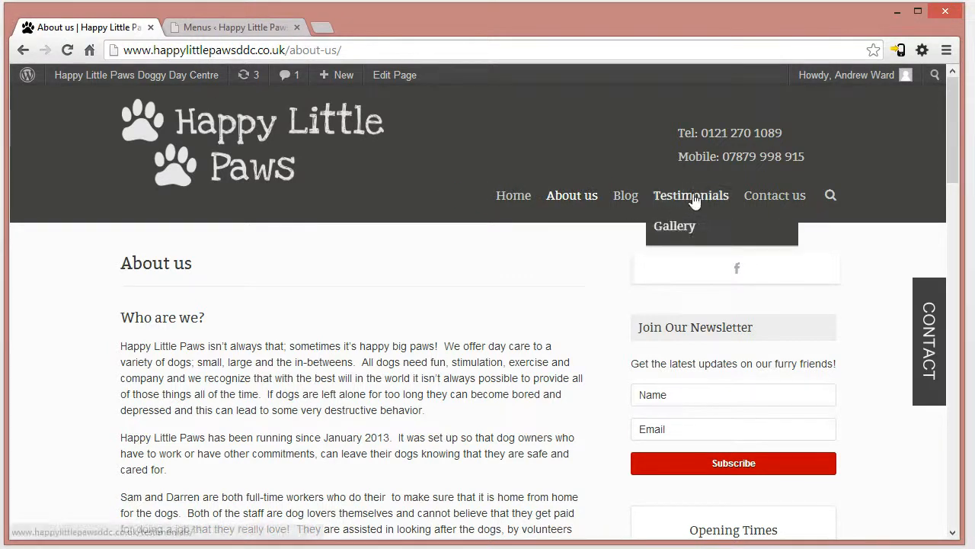
# - Return Gallery to a top-level item between Testimonials and Contact us, and save the "main" menu
pyautogui.click(231, 27)
pyautogui.scroll(-4, 725, 311)
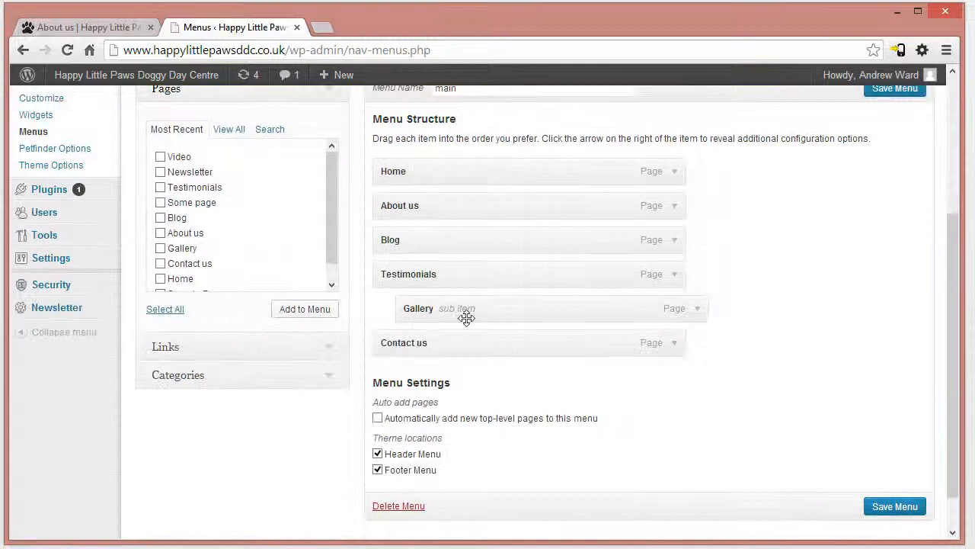
pyautogui.click(107, 28)
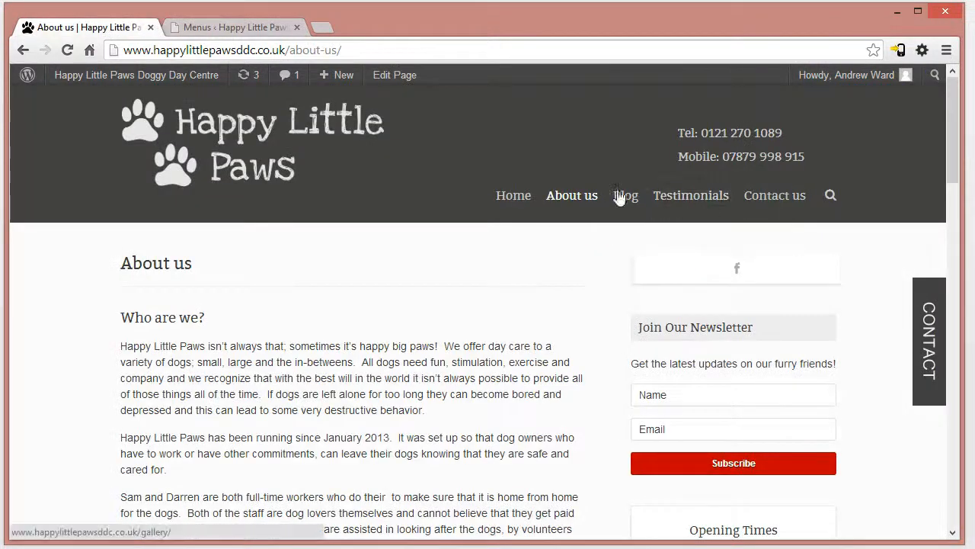
pyautogui.click(225, 28)
pyautogui.moveTo(485, 314)
pyautogui.mouseDown()
pyautogui.moveTo(447, 312)
pyautogui.moveTo(473, 312)
pyautogui.mouseUp()
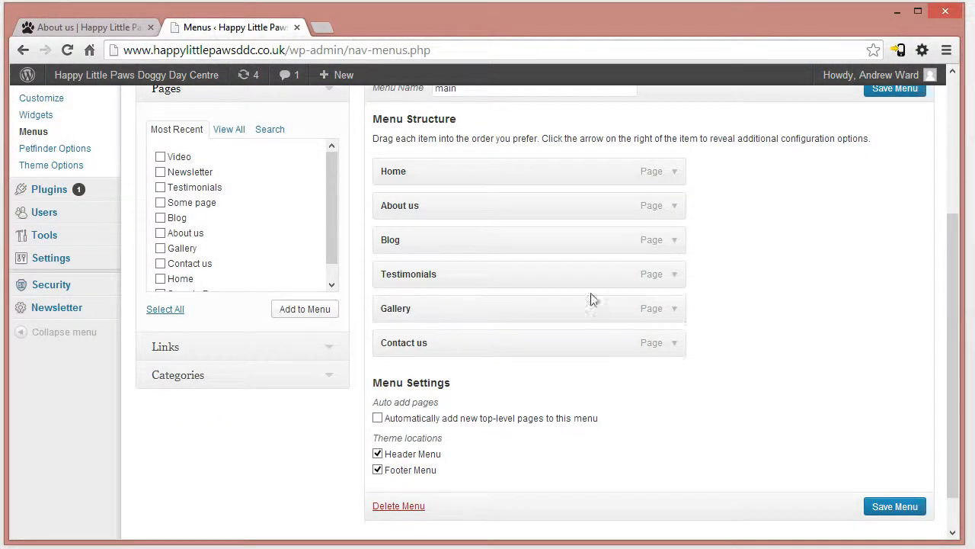
pyautogui.click(895, 90)
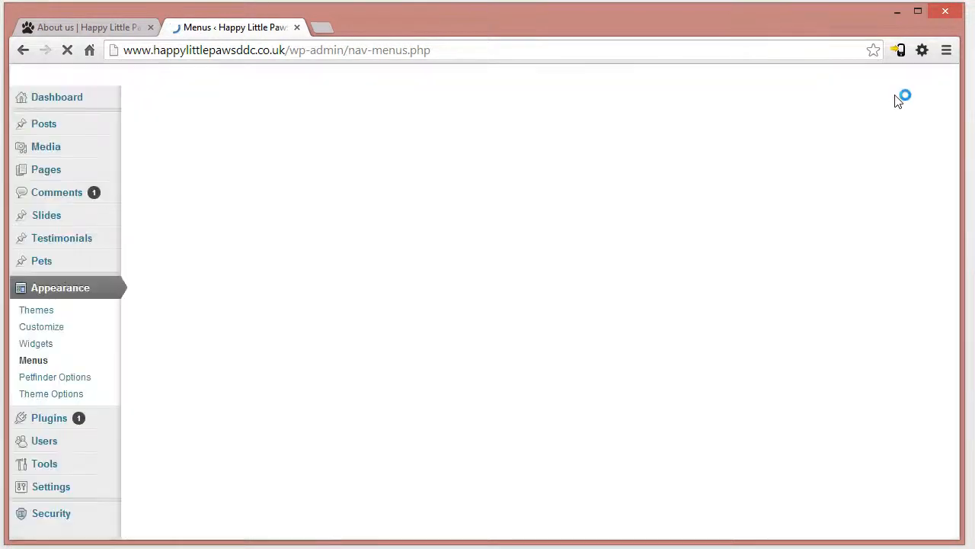
# - Add Sample Page from the available pages to the "main" menu structure
pyautogui.moveTo(955, 151); pyautogui.dragTo(950, 227)
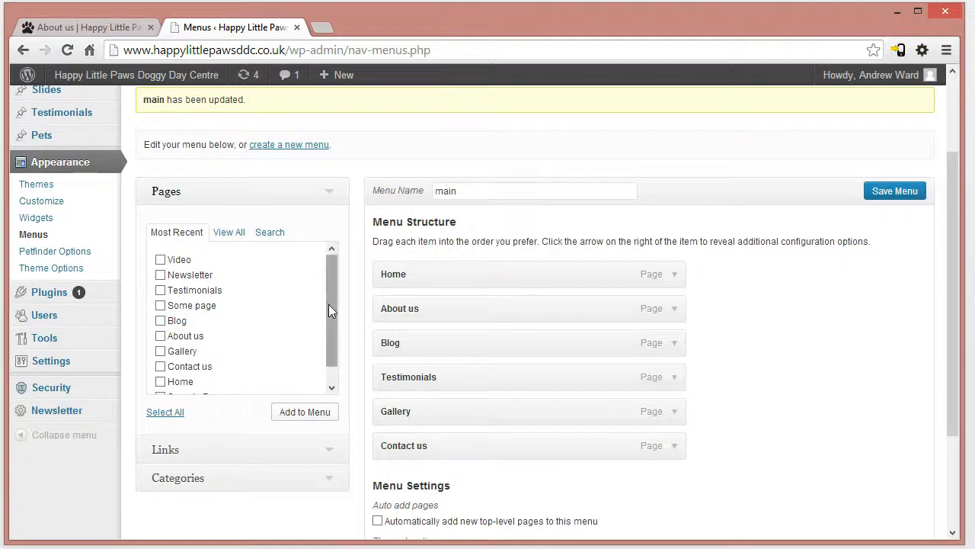
pyautogui.moveTo(328, 303); pyautogui.dragTo(330, 333)
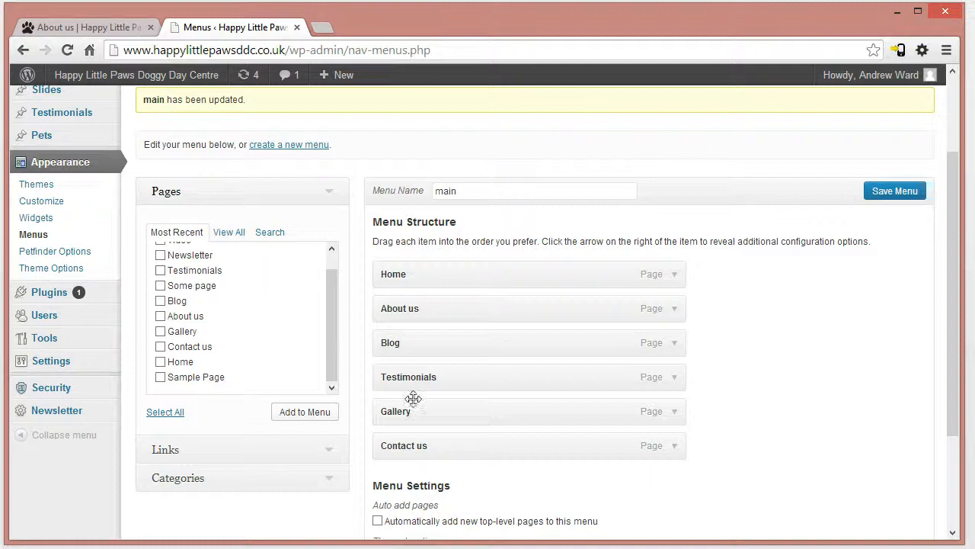
pyautogui.click(218, 191)
pyautogui.click(162, 195)
pyautogui.click(160, 377)
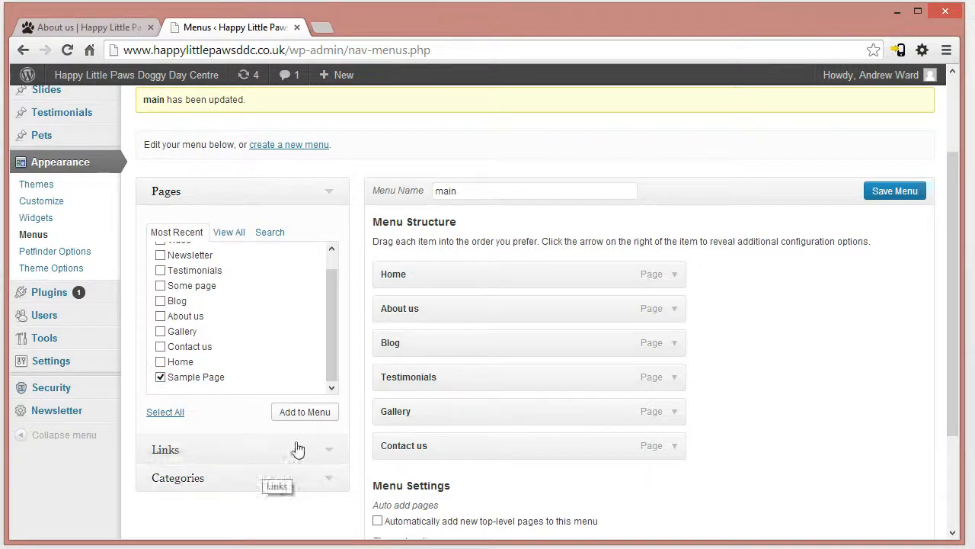
pyautogui.click(313, 411)
pyautogui.scroll(-3, 457, 507)
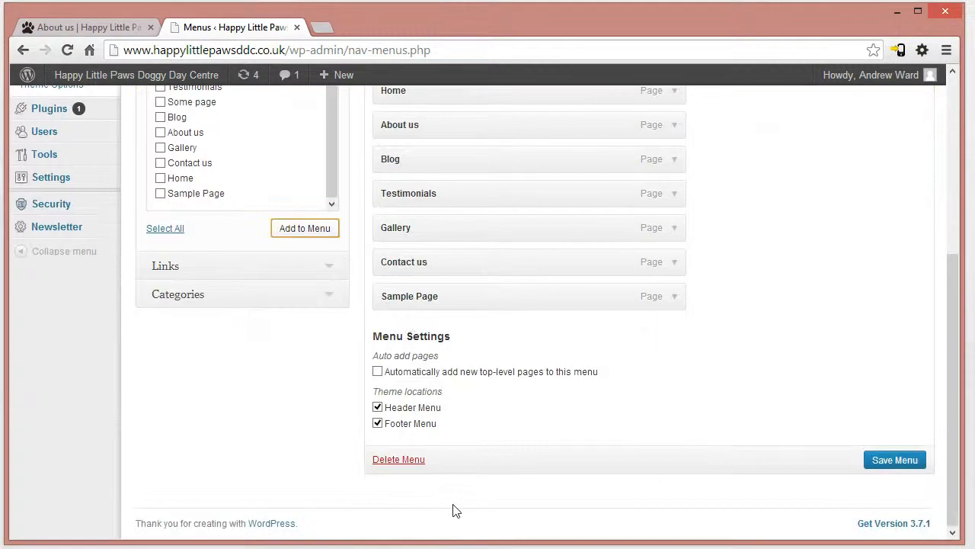
pyautogui.scroll(2, 455, 510)
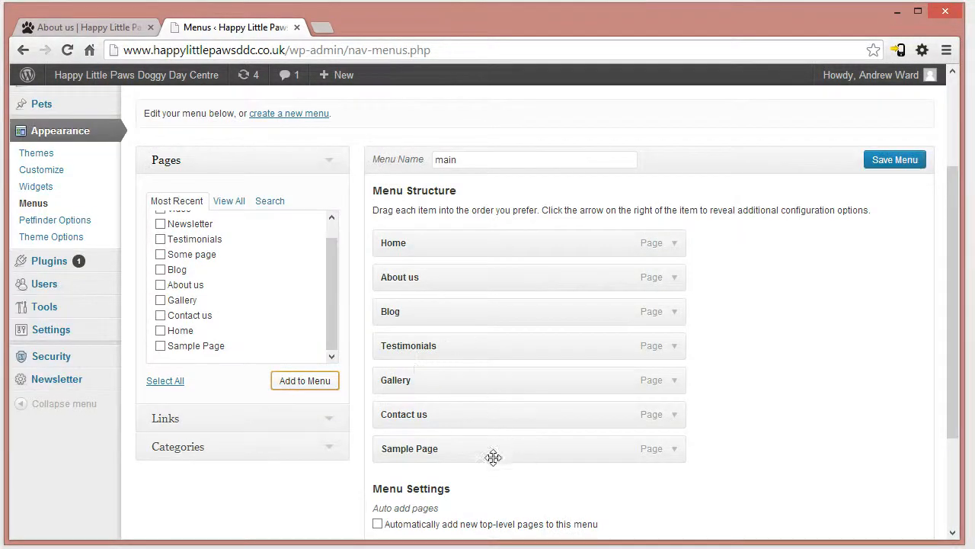
# - Set the Sample Page menu item's navigation label to "test" and save the menu
pyautogui.click(674, 450)
pyautogui.scroll(-2, 495, 375)
pyautogui.press('Tab')
pyautogui.write('test')
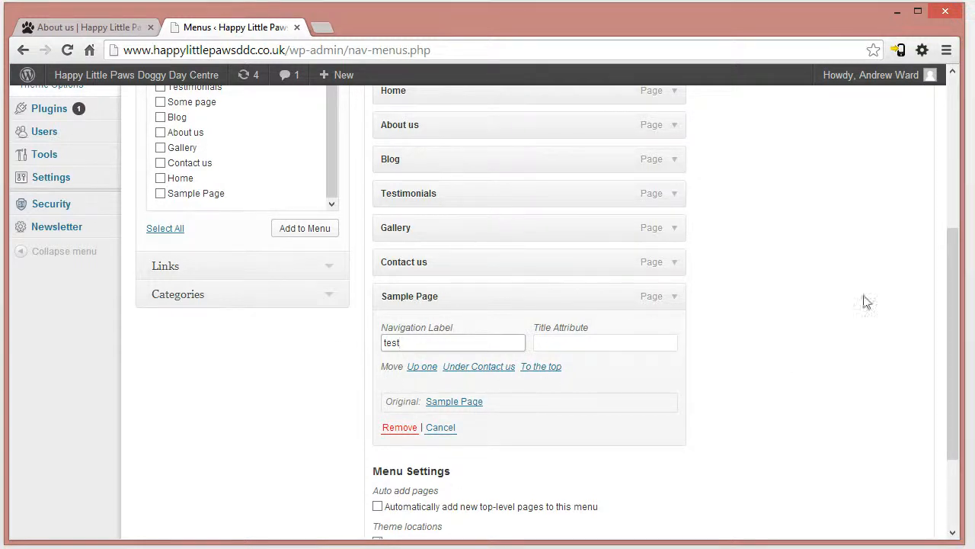
pyautogui.scroll(3, 942, 307)
pyautogui.click(893, 233)
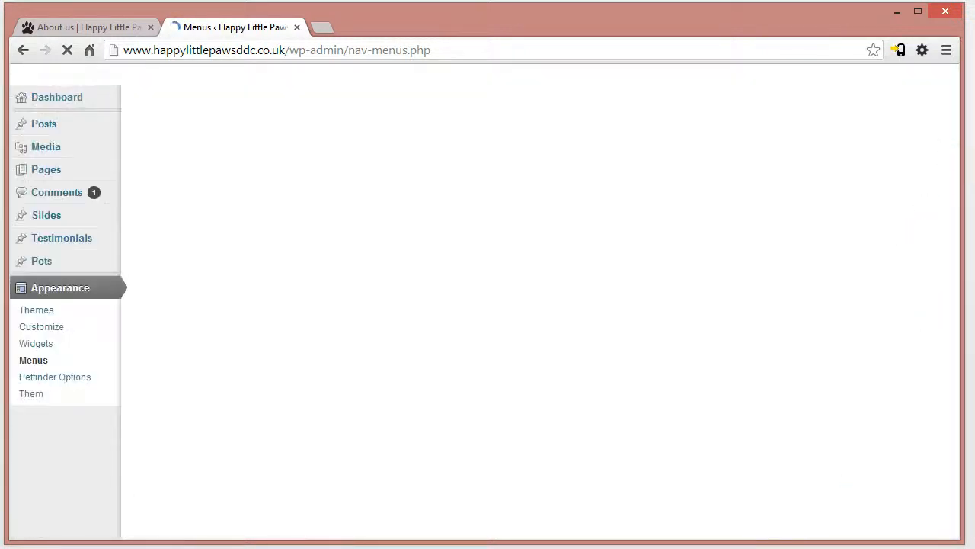
# - Reload the live About us page to check the "test" item in its navigation
pyautogui.scroll(-3, 945, 274)
pyautogui.scroll(-1, 945, 274)
pyautogui.click(104, 26)
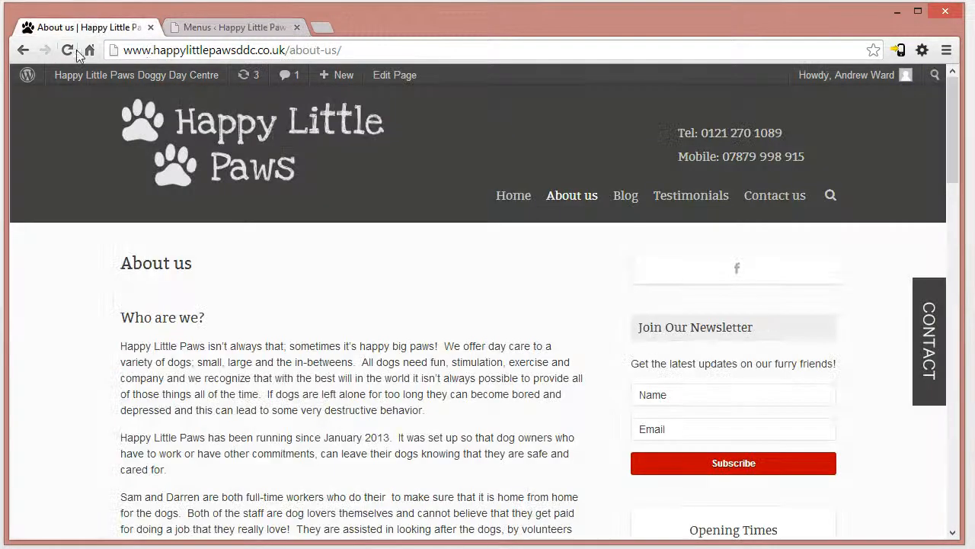
pyautogui.click(67, 50)
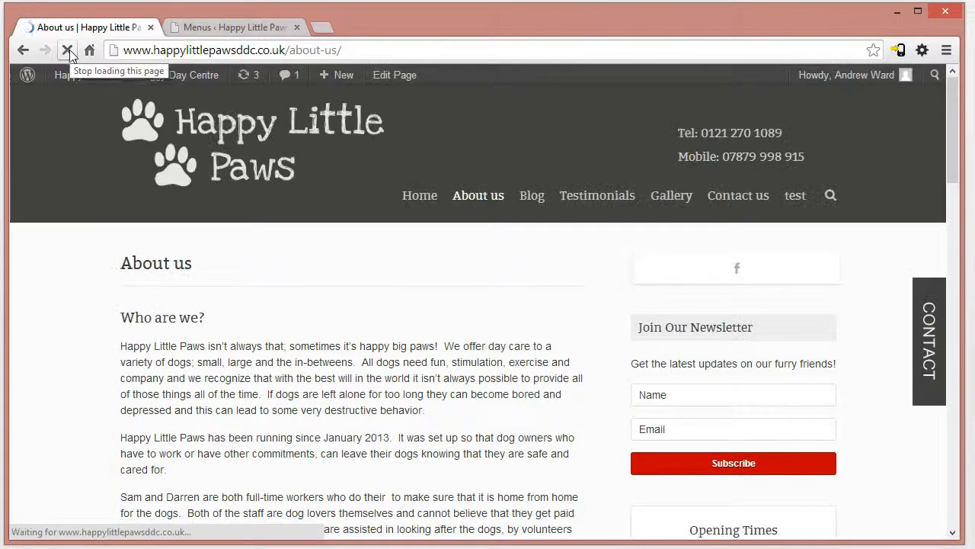
# - Open the "test" item from the live site's navigation, review its Sample Page content, and return to About us
pyautogui.click(799, 201)
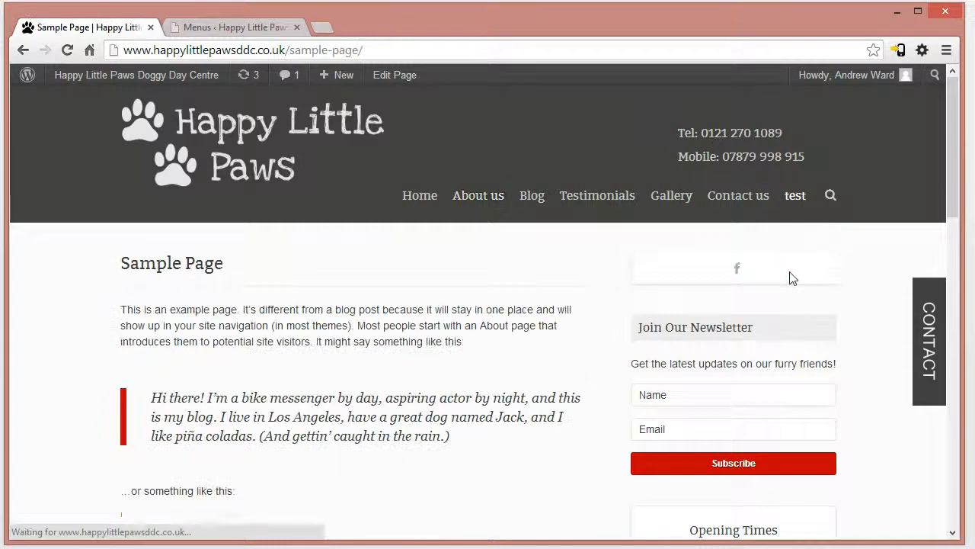
pyautogui.moveTo(152, 268); pyautogui.dragTo(419, 435)
pyautogui.moveTo(415, 494); pyautogui.dragTo(154, 325)
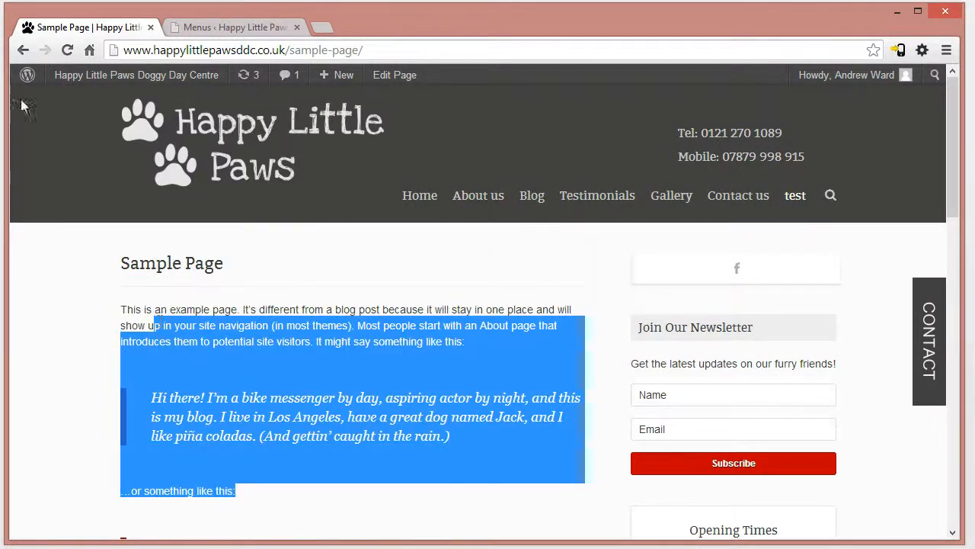
pyautogui.click(23, 51)
# - Remove the "test" item from the "main" menu structure in the WordPress menu editor and save the menu
pyautogui.click(220, 27)
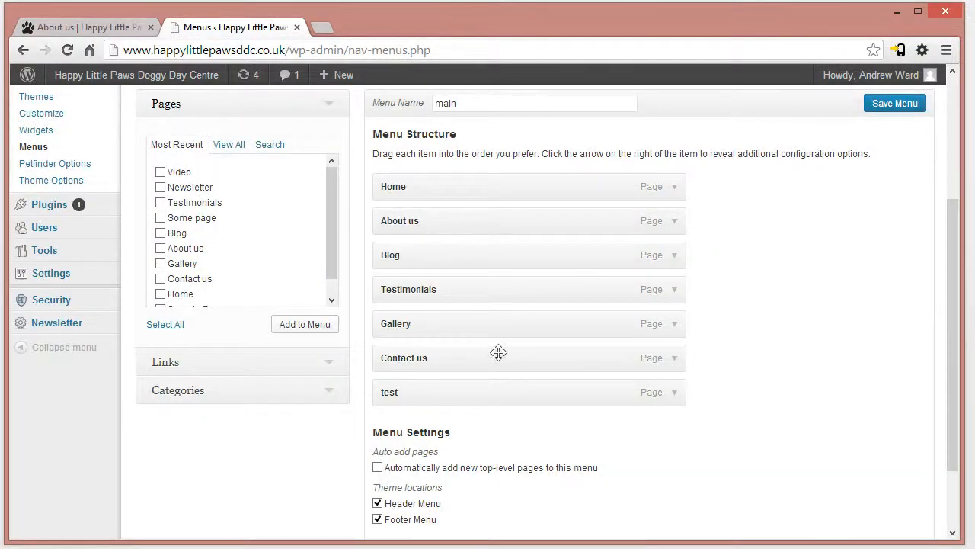
pyautogui.click(676, 393)
pyautogui.scroll(-1, 675, 411)
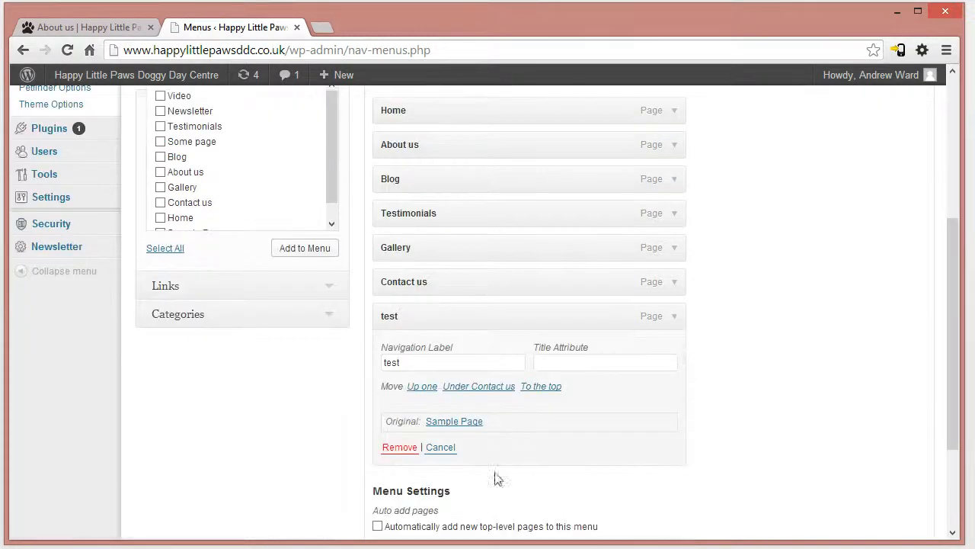
pyautogui.click(678, 319)
pyautogui.click(678, 320)
pyautogui.click(402, 448)
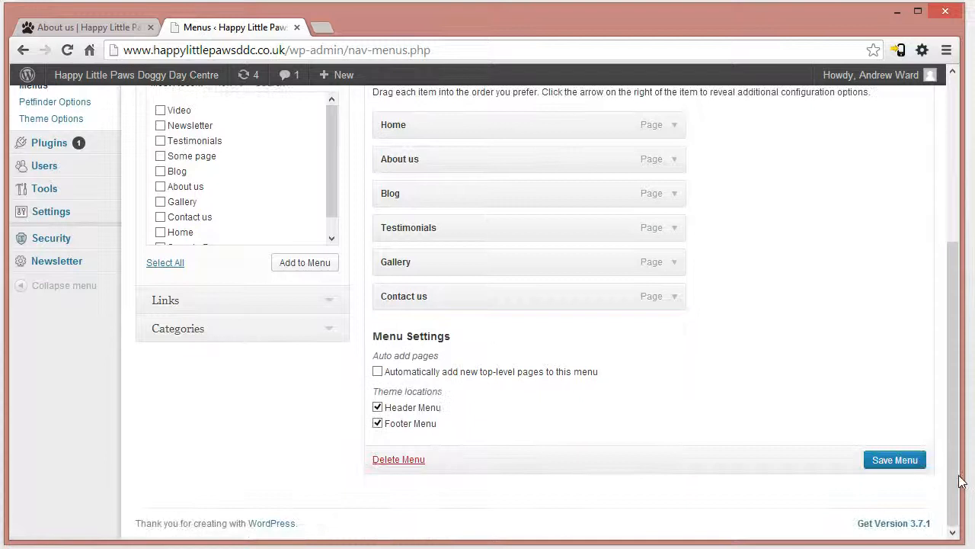
pyautogui.click(890, 462)
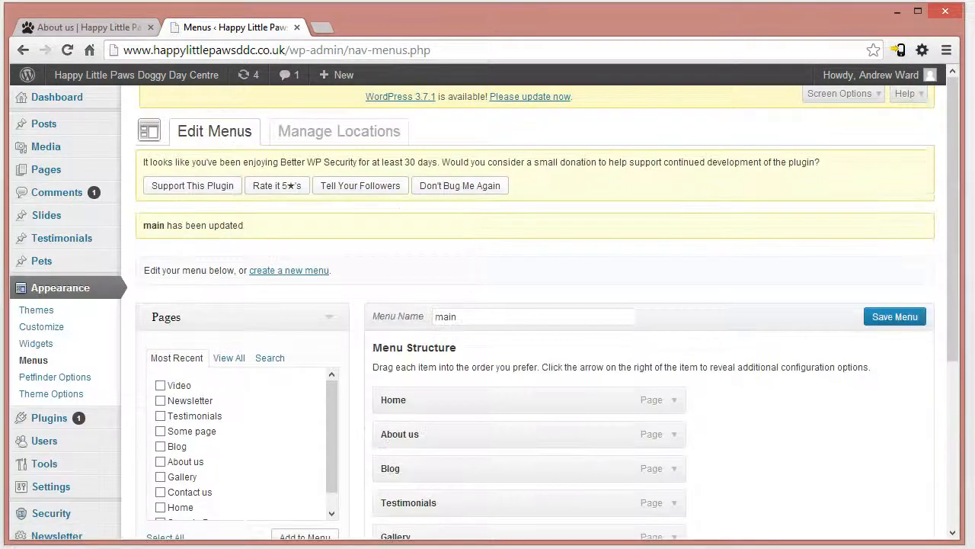
# - Reload the live About us page to check its navigation without the "test" item
pyautogui.scroll(-4, 747, 220)
pyautogui.click(123, 30)
pyautogui.click(147, 47)
pyautogui.press('Return')
pyautogui.click(209, 25)
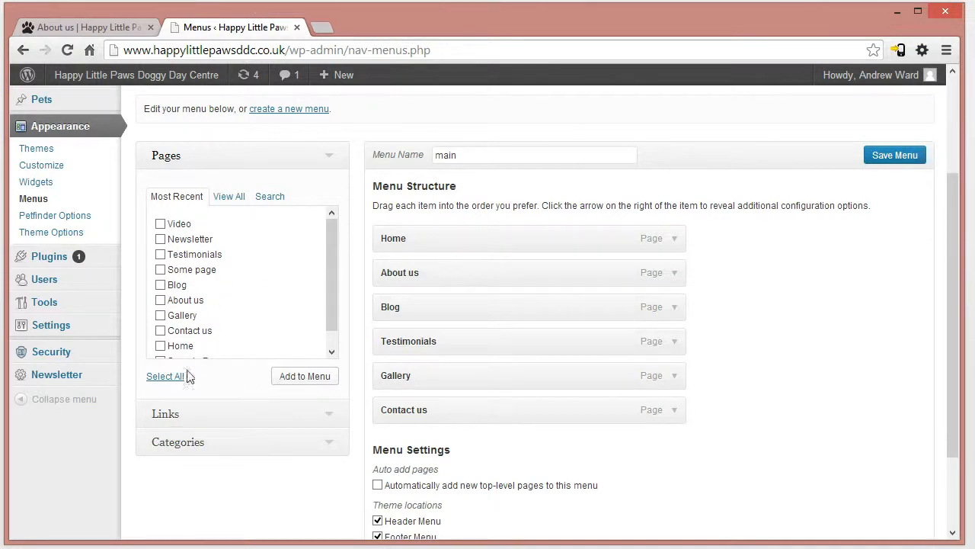
pyautogui.click(190, 160)
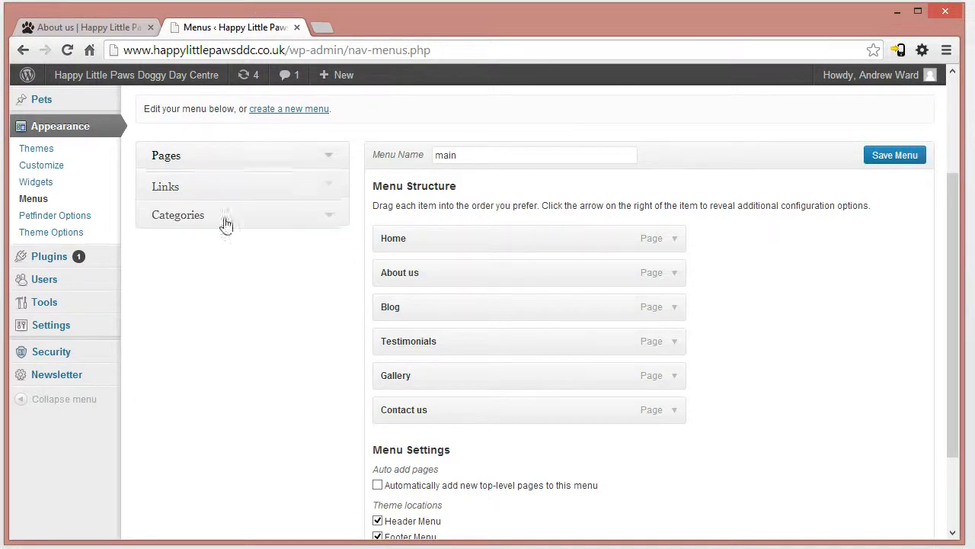
pyautogui.click(182, 190)
pyautogui.click(267, 227)
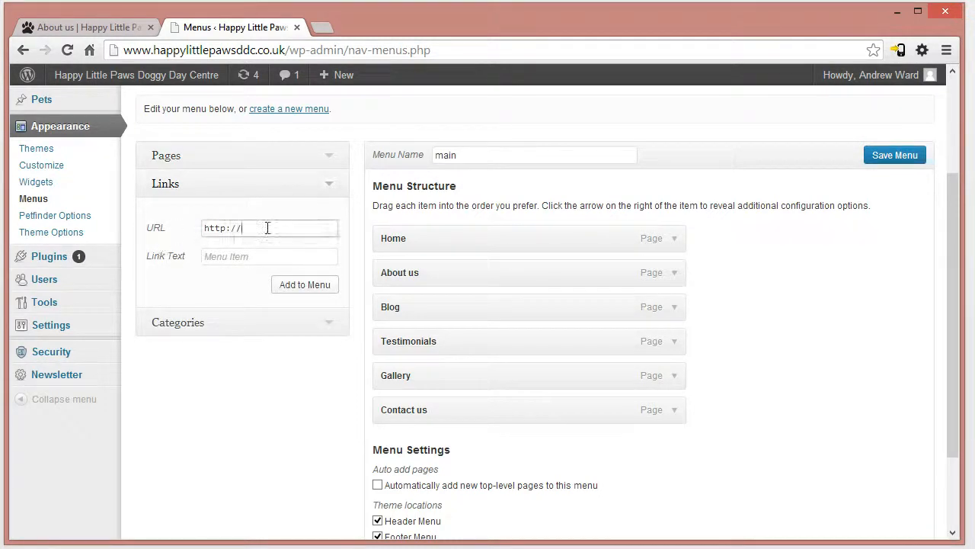
pyautogui.click(261, 257)
pyautogui.write('sdfsdfs')
pyautogui.moveTo(248, 257); pyautogui.dragTo(4, 246)
pyautogui.write('goole')
pyautogui.click(312, 291)
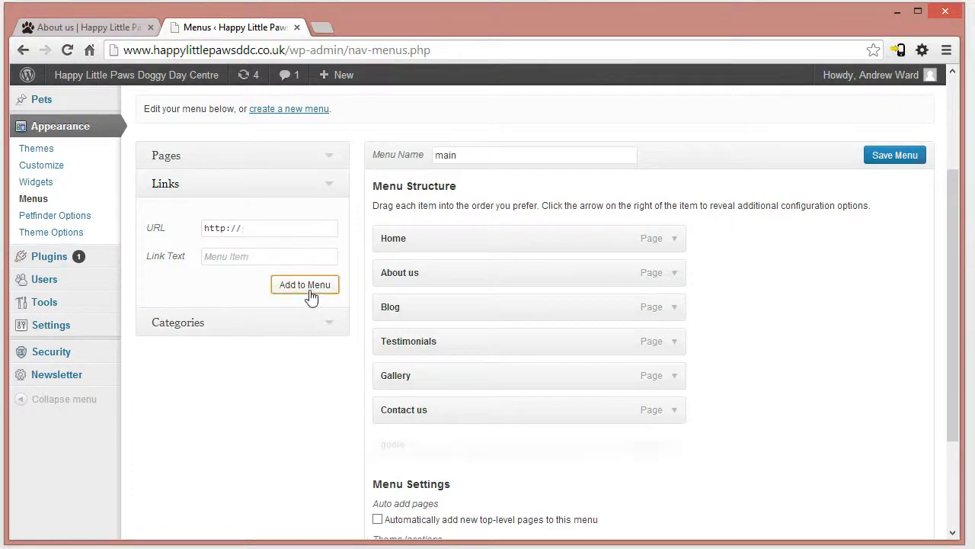
# - Remove the "goole" custom link from the "main" menu structure
pyautogui.scroll(-2, 557, 405)
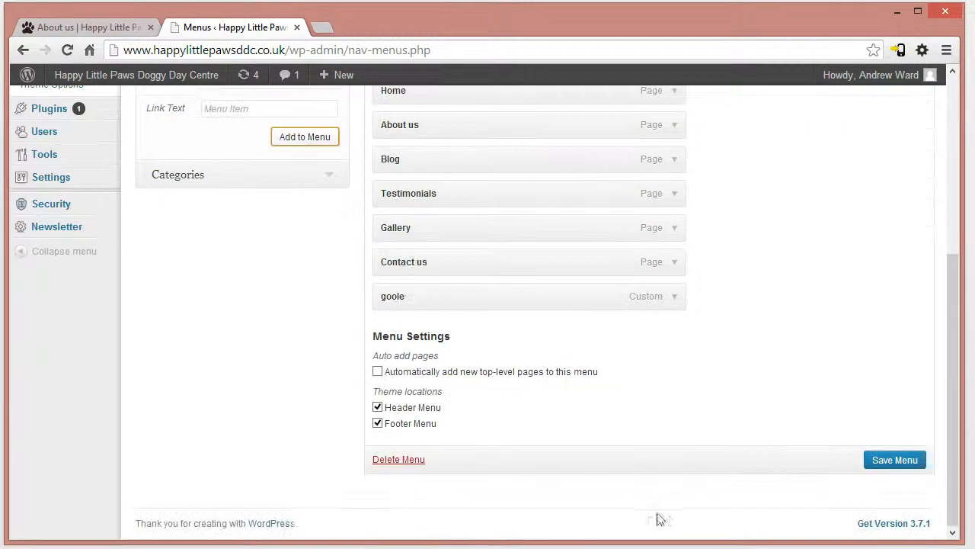
pyautogui.click(675, 297)
pyautogui.click(401, 437)
pyautogui.scroll(2, 343, 450)
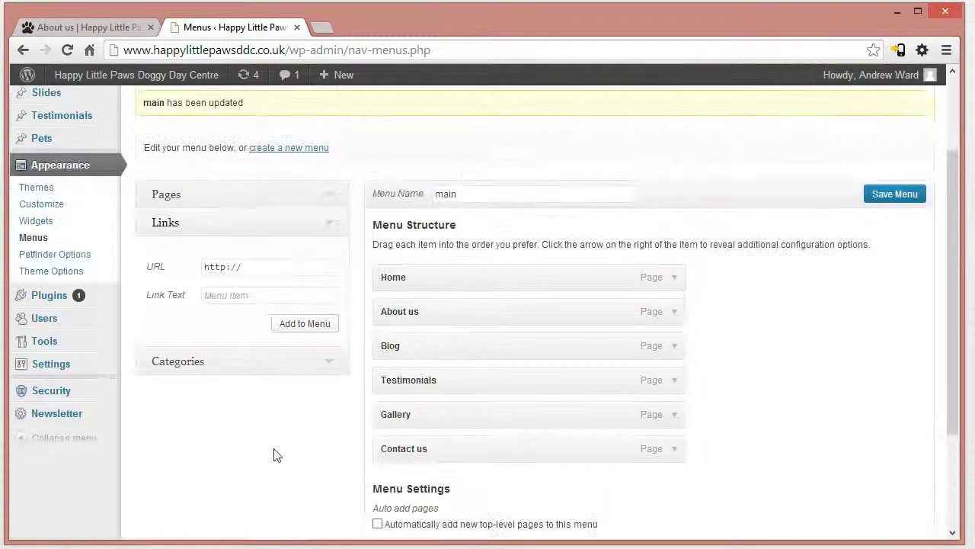
# - Examine which categories can be added to the menu, and collapse the Categories section again
pyautogui.click(192, 225)
pyautogui.click(177, 251)
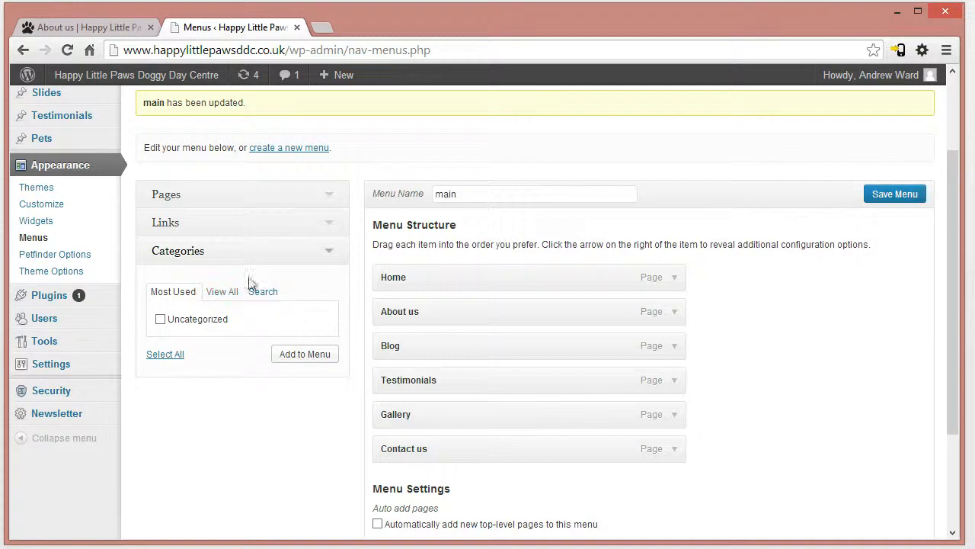
pyautogui.click(181, 263)
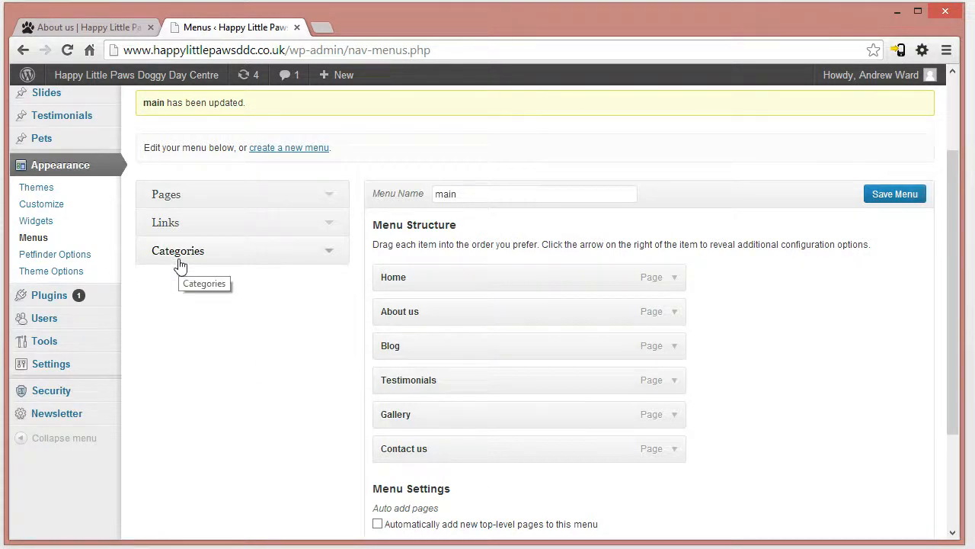
pyautogui.scroll(2, 185, 283)
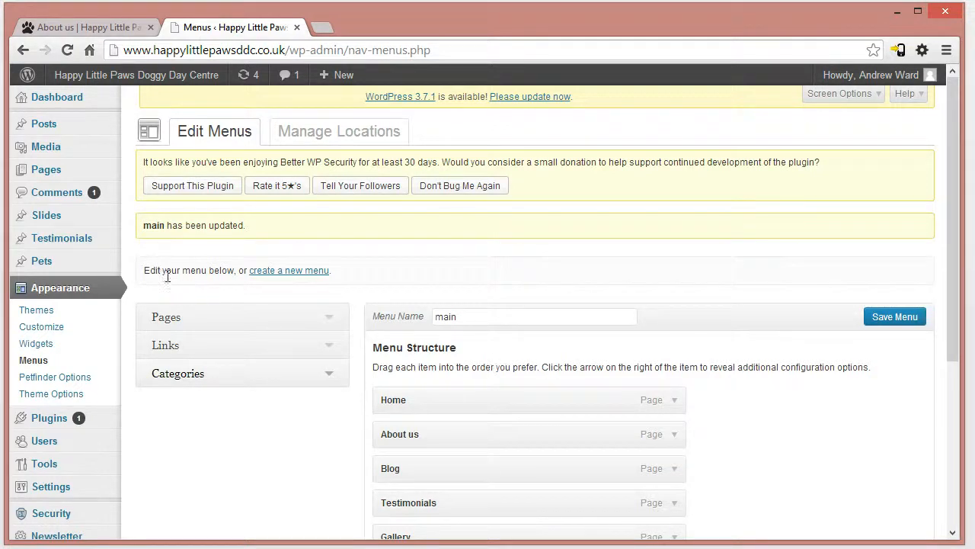
# - Open the live Blog page and look through its posts, including the "Some new Doggy" post's text and details
pyautogui.click(77, 26)
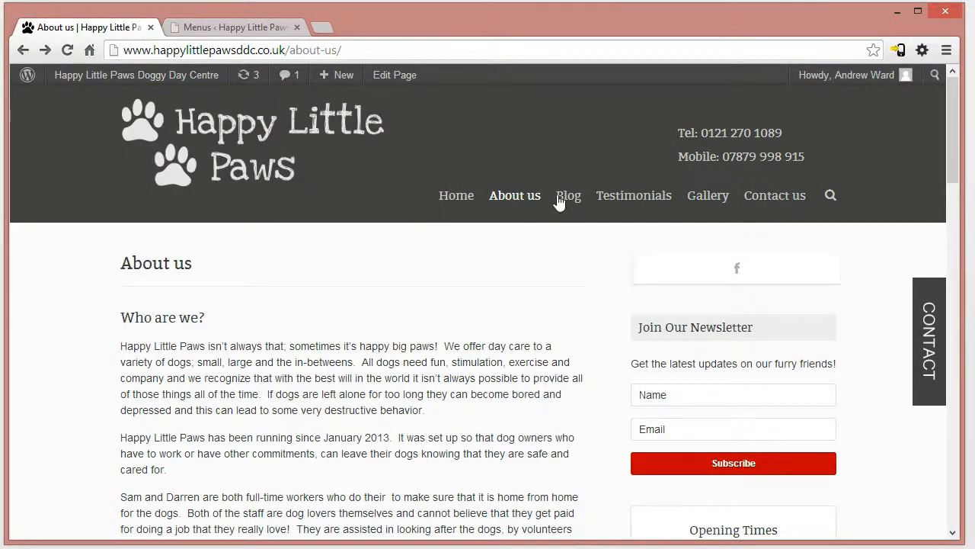
pyautogui.click(568, 196)
pyautogui.moveTo(953, 152); pyautogui.dragTo(947, 244)
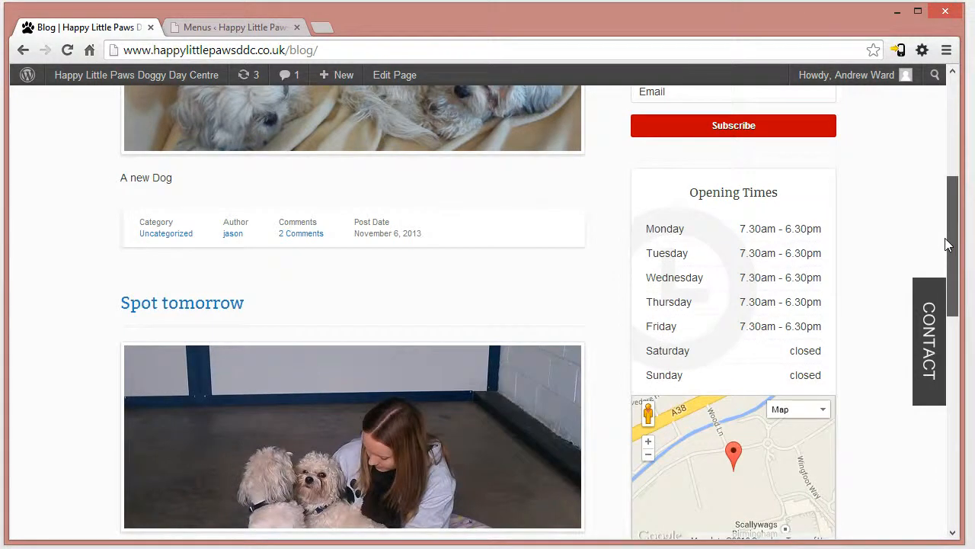
pyautogui.moveTo(948, 244); pyautogui.dragTo(950, 268)
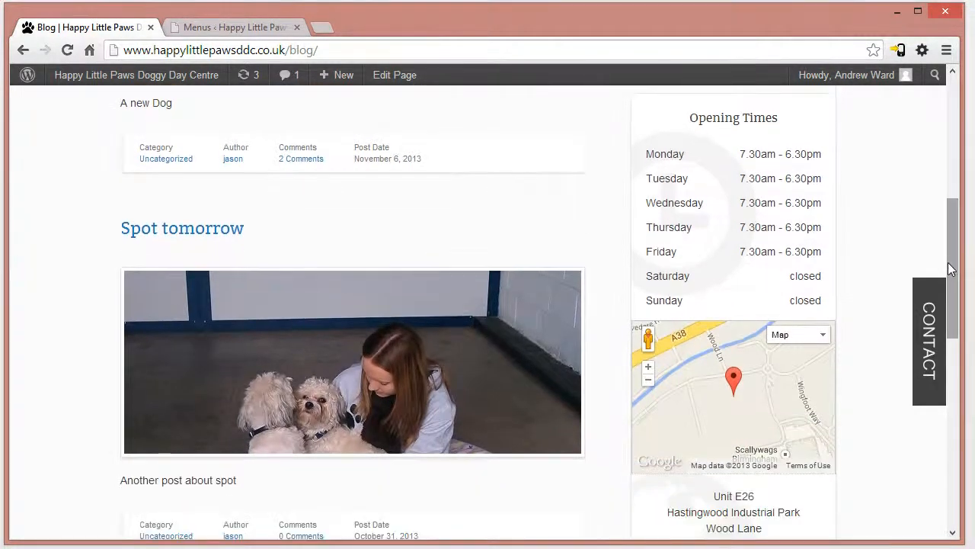
pyautogui.moveTo(955, 266); pyautogui.dragTo(971, 134)
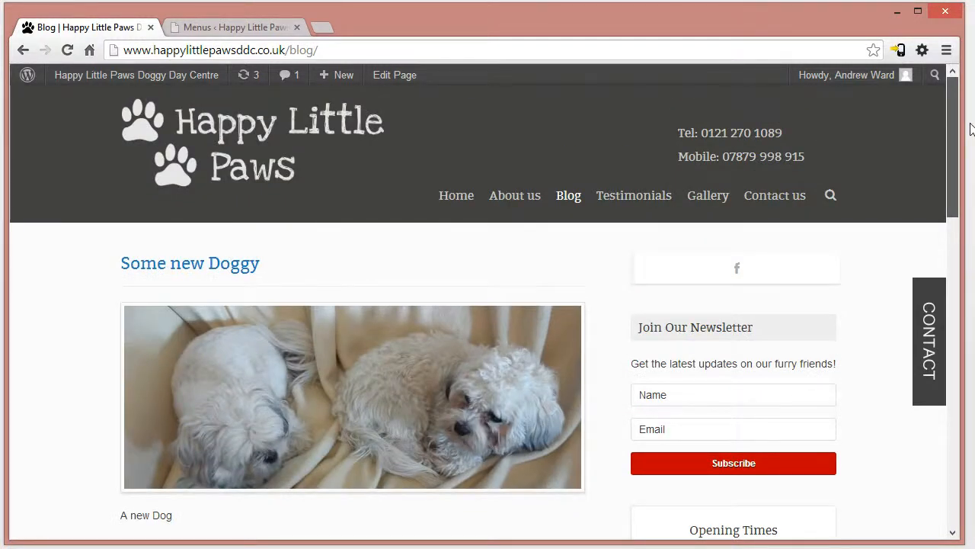
pyautogui.moveTo(971, 151); pyautogui.dragTo(972, 174)
pyautogui.moveTo(109, 416); pyautogui.dragTo(190, 416)
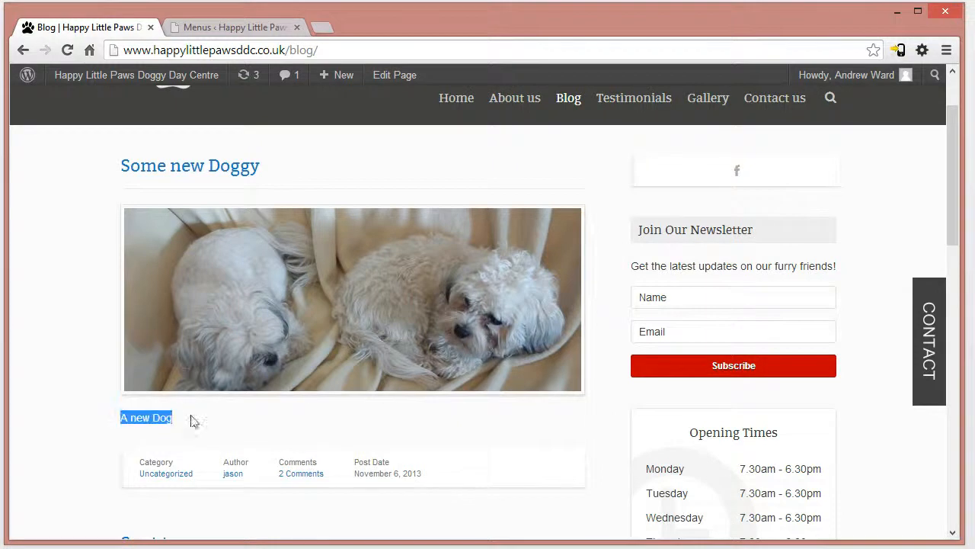
pyautogui.click(194, 423)
pyautogui.moveTo(952, 130); pyautogui.dragTo(939, 89)
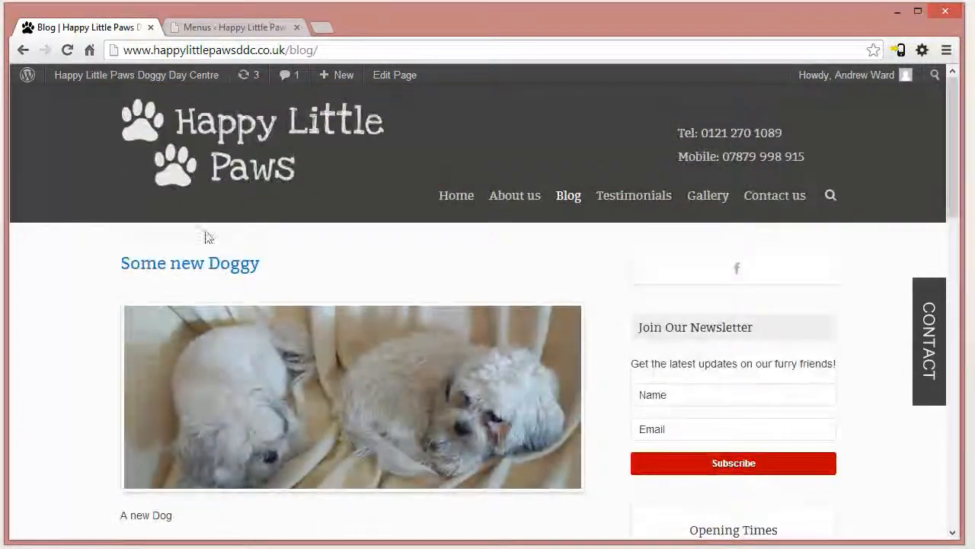
# - Read the older "Spot tomorrow" and "Spot today" posts on the live Blog page and return to its start
pyautogui.scroll(-6, 157, 311)
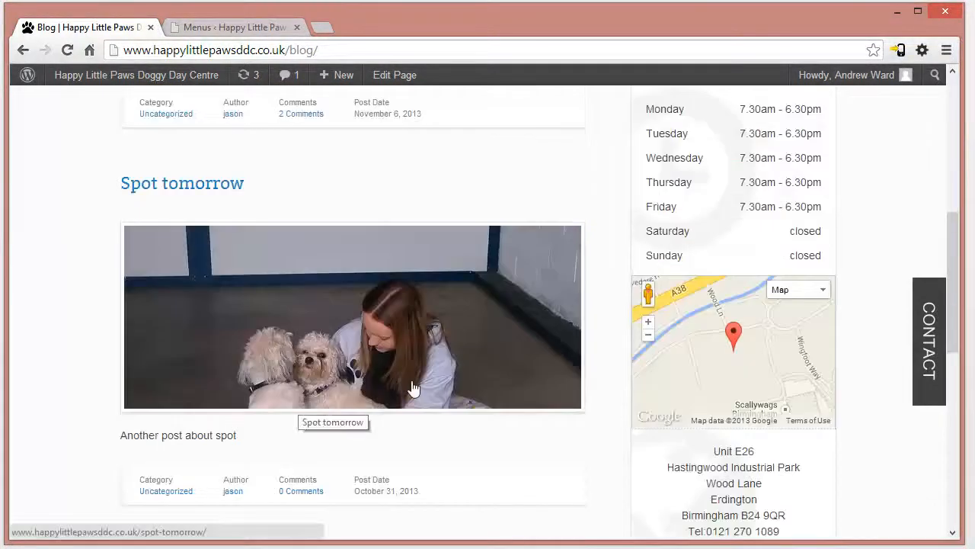
pyautogui.scroll(-6, 355, 371)
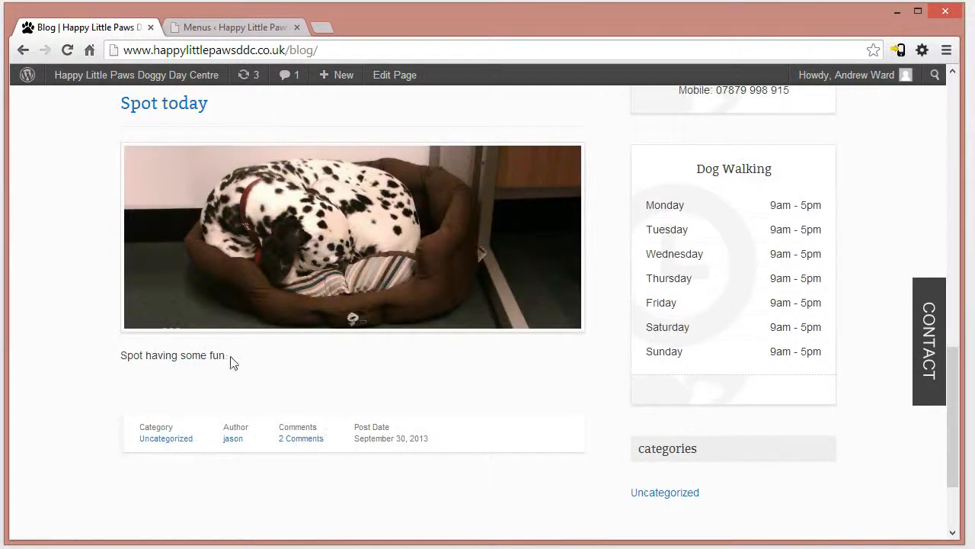
pyautogui.tripleClick(179, 350)
pyautogui.click(303, 360)
pyautogui.scroll(12, 303, 360)
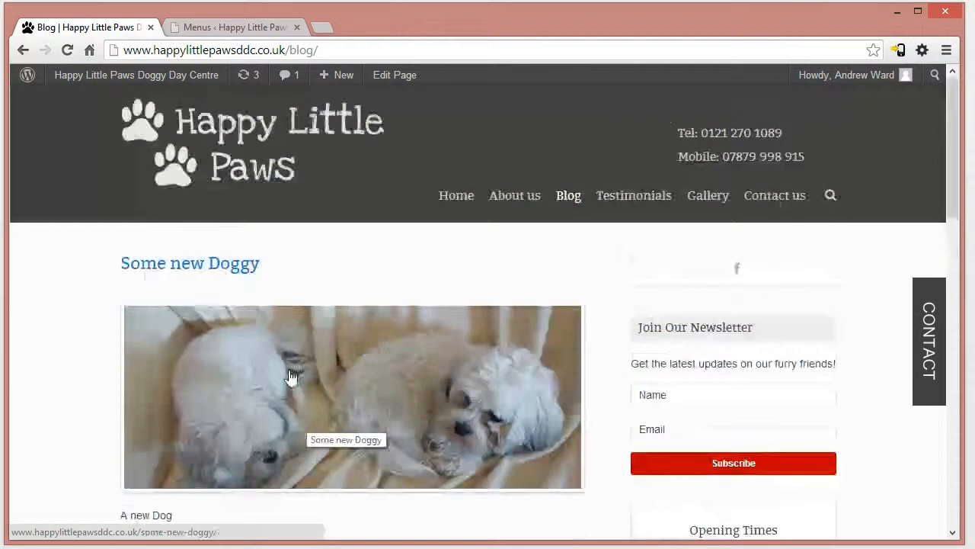
# - Leave the WordPress menu editor without saving the pending changes and open the list of all posts
pyautogui.click(217, 32)
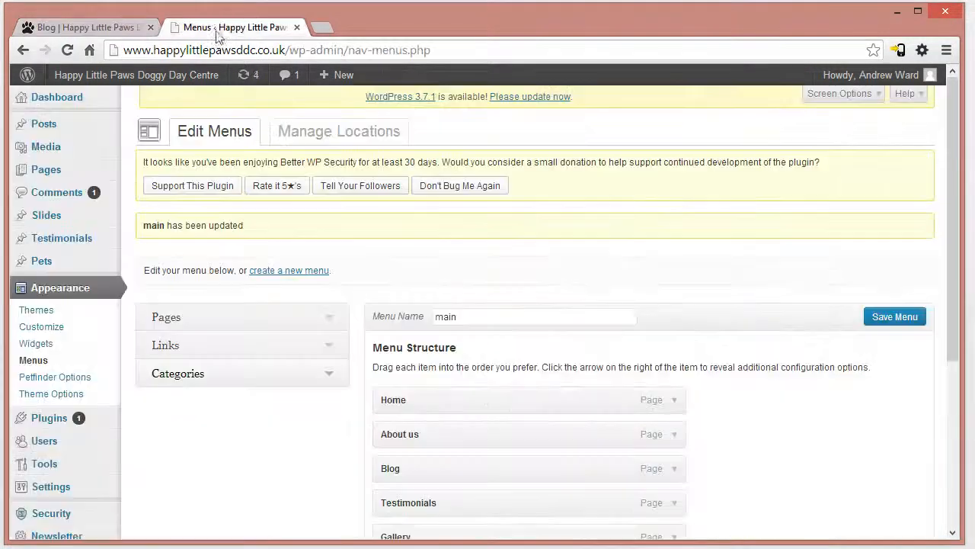
pyautogui.moveTo(62, 133)
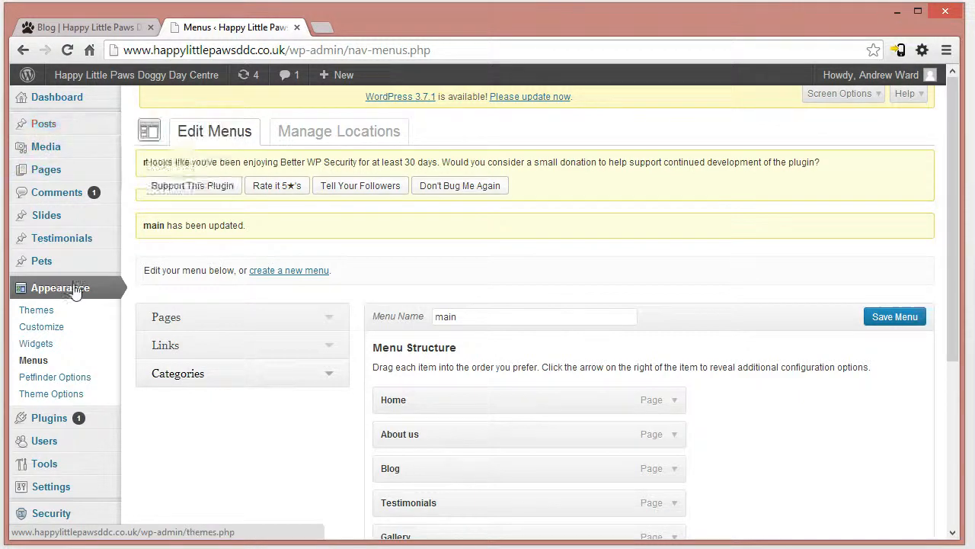
pyautogui.click(47, 126)
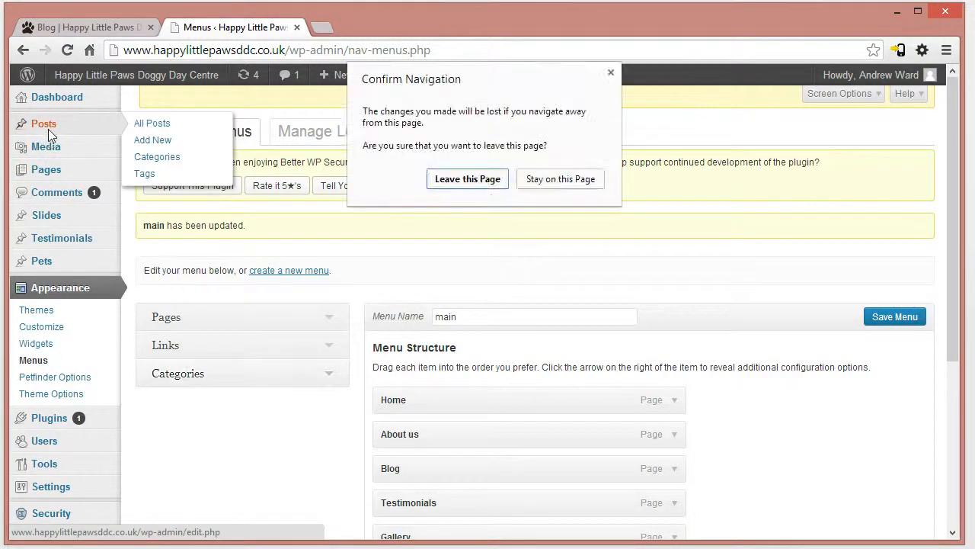
pyautogui.click(499, 184)
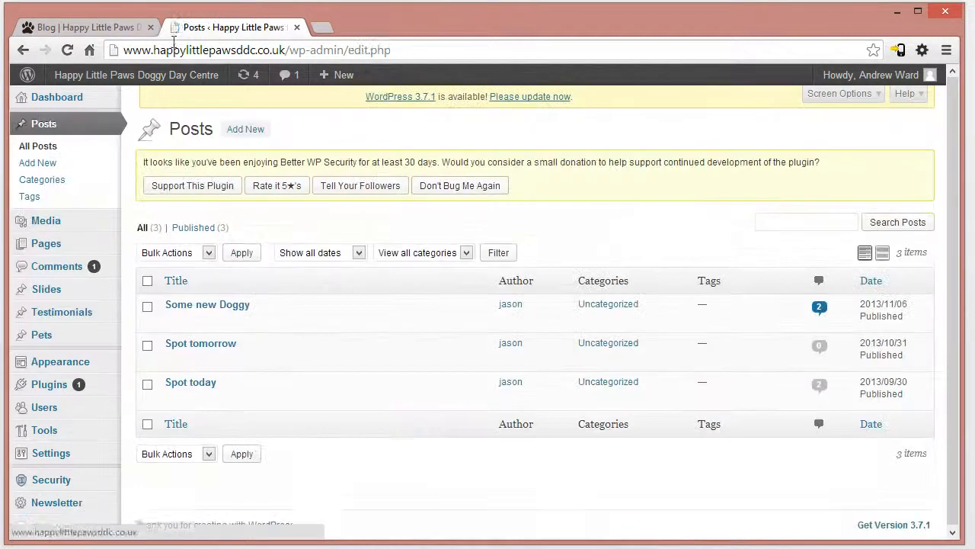
# - Reload the live Blog page and compare its posts with the entries in the WordPress Posts list
pyautogui.click(102, 25)
pyautogui.click(156, 53)
pyautogui.press('Return')
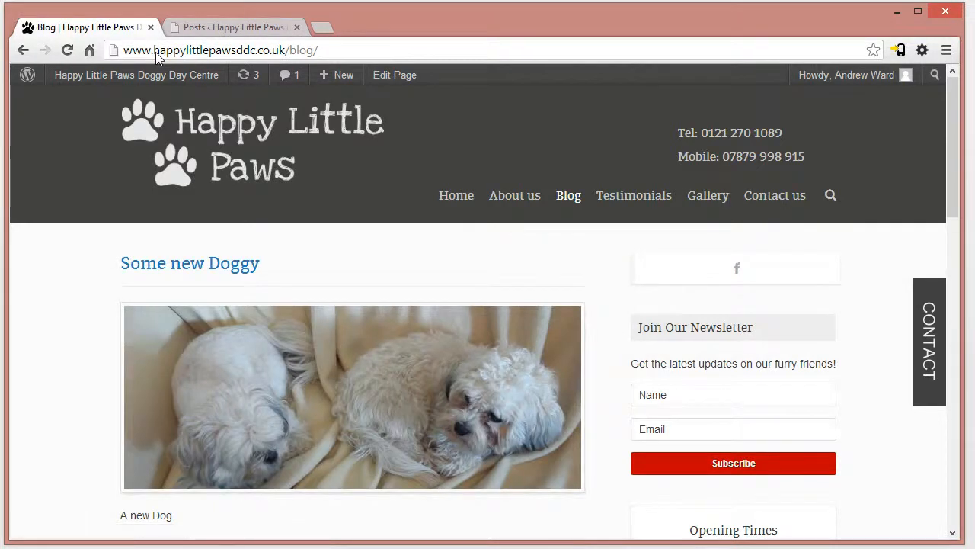
pyautogui.click(255, 29)
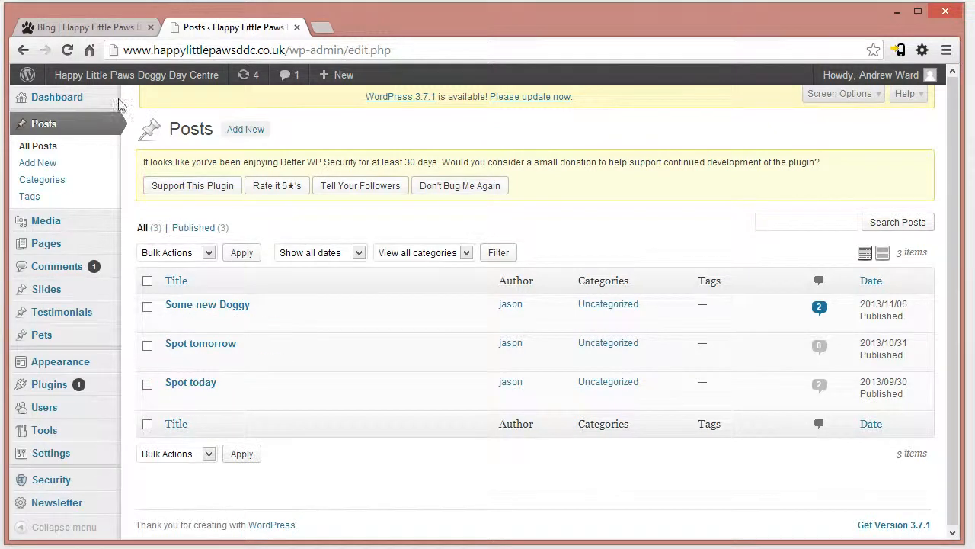
pyautogui.click(101, 29)
pyautogui.moveTo(951, 152); pyautogui.dragTo(971, 177)
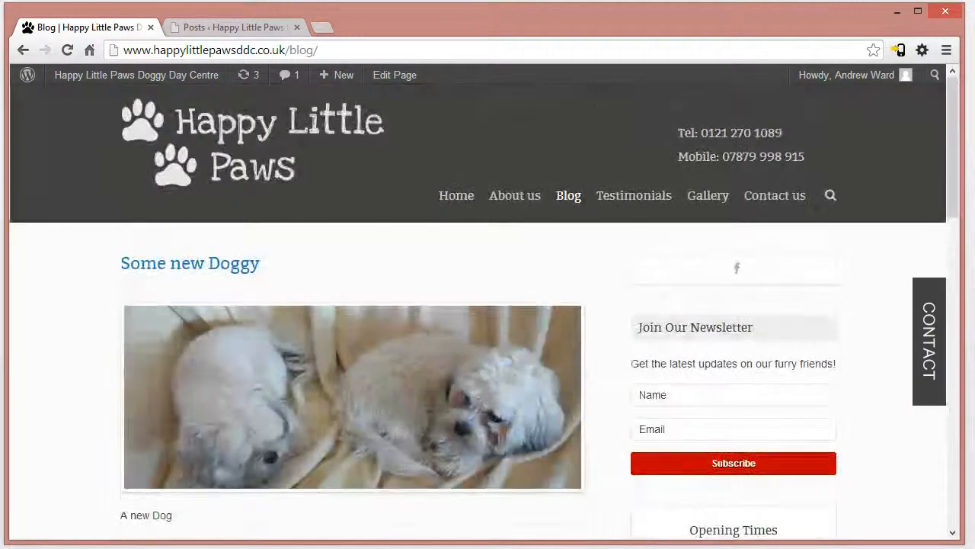
pyautogui.click(205, 30)
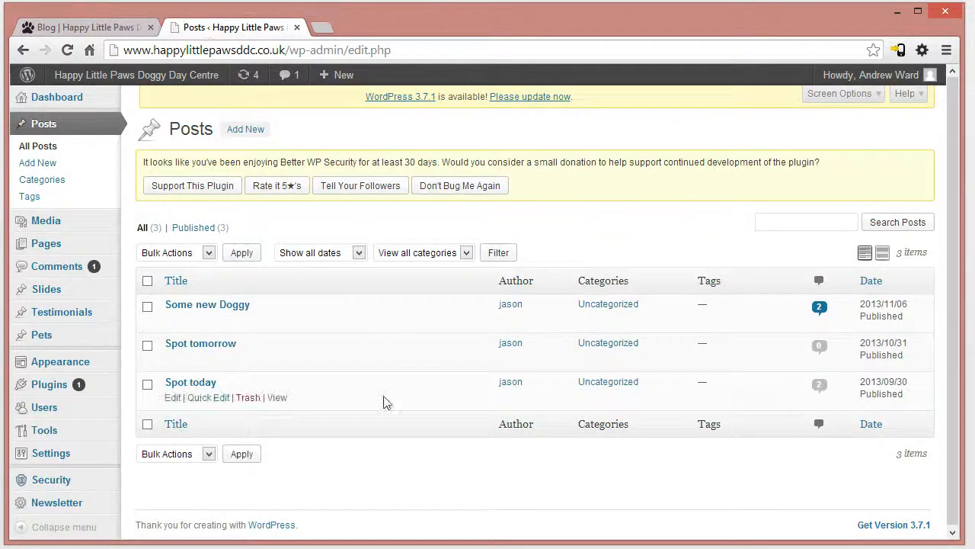
# - Open the "Some new Doggy" post for editing and compare its title and content with the live Blog page
pyautogui.click(221, 305)
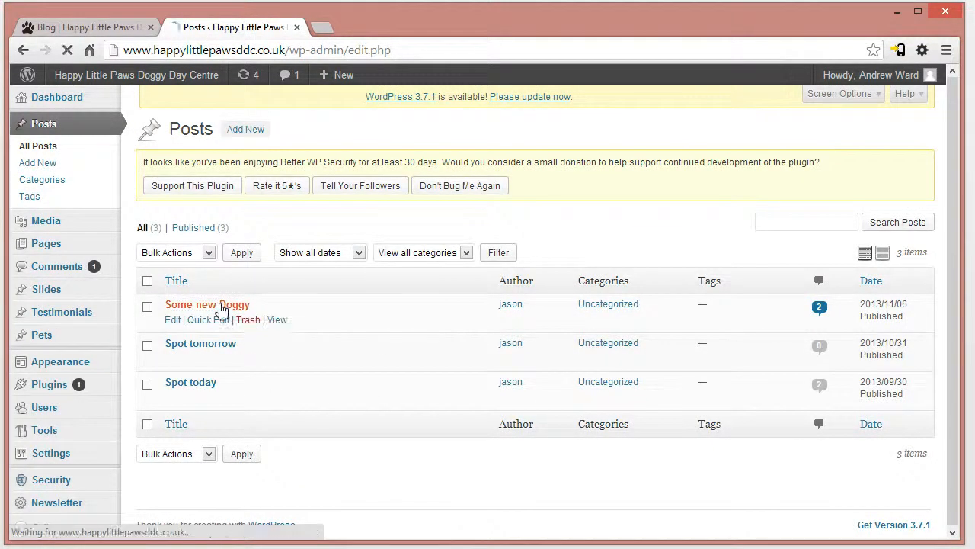
pyautogui.moveTo(955, 176)
pyautogui.mouseDown()
pyautogui.moveTo(965, 381)
pyautogui.moveTo(958, 180)
pyautogui.mouseUp()
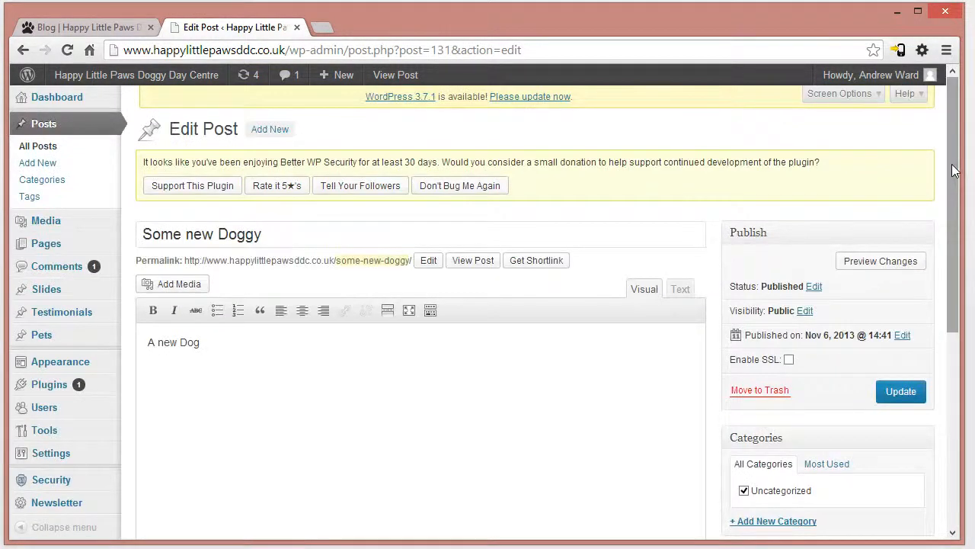
pyautogui.moveTo(957, 170); pyautogui.dragTo(955, 224)
pyautogui.click(69, 28)
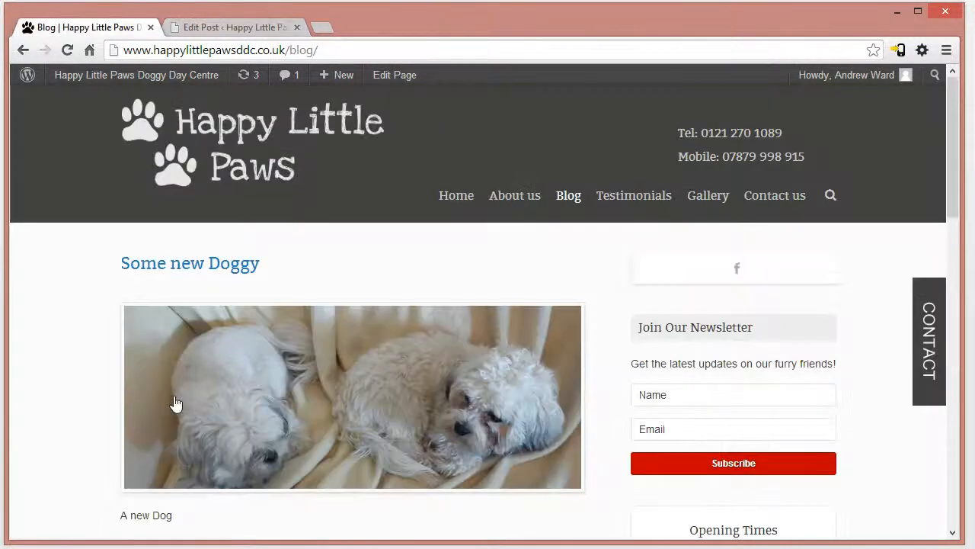
# - Examine the featured image of the "Some new Doggy" post in the post editor
pyautogui.click(233, 27)
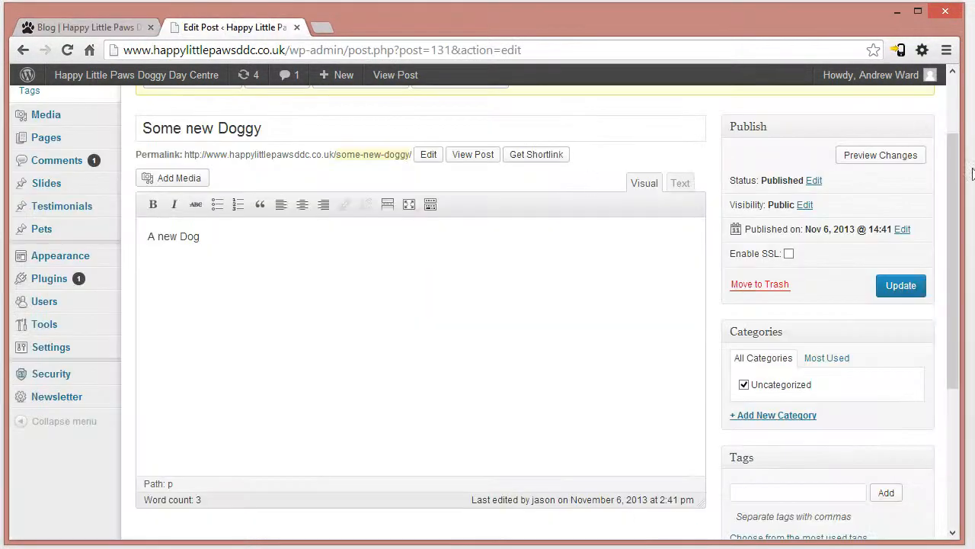
pyautogui.moveTo(956, 182); pyautogui.dragTo(941, 333)
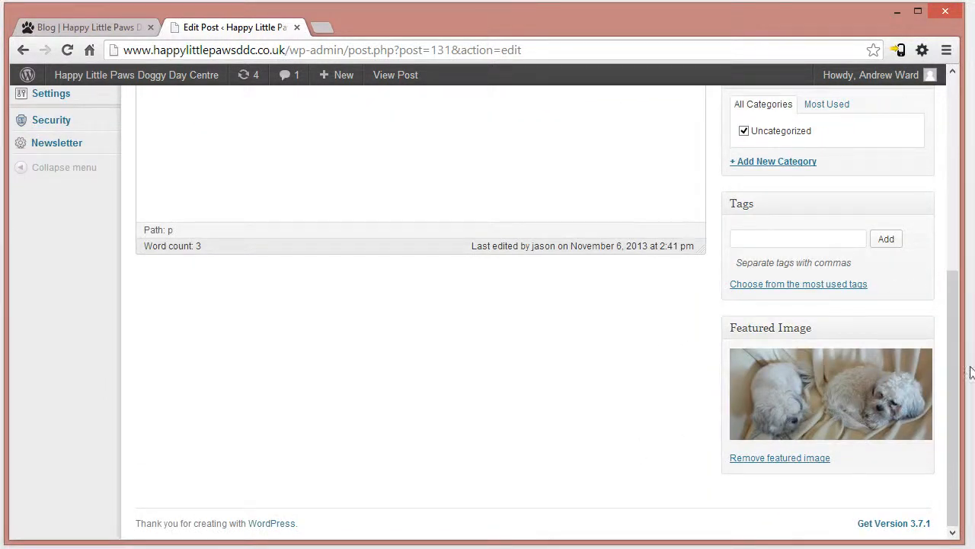
pyautogui.scroll(5, 947, 364)
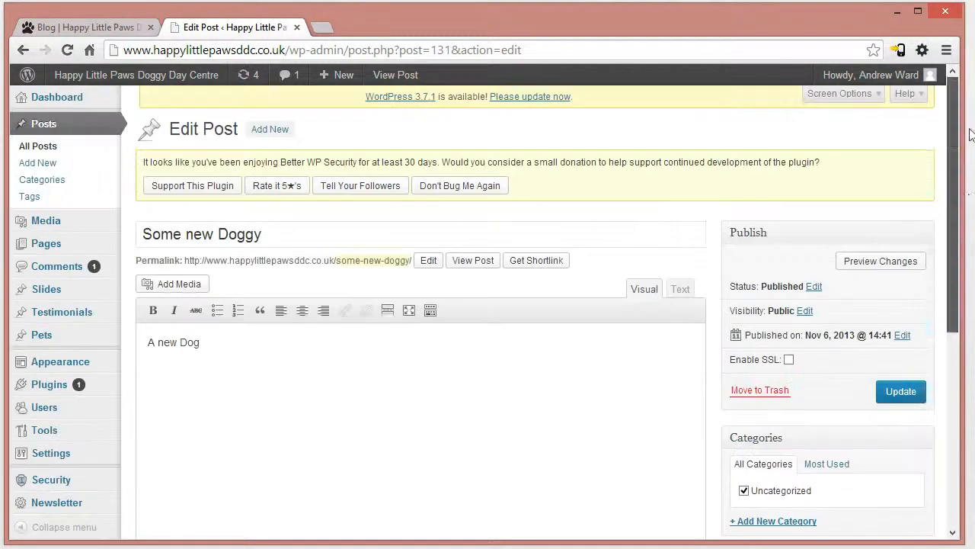
# - Publish a new post titled "test post" with the body text "test" and reload the live Blog page to check it
pyautogui.click(38, 163)
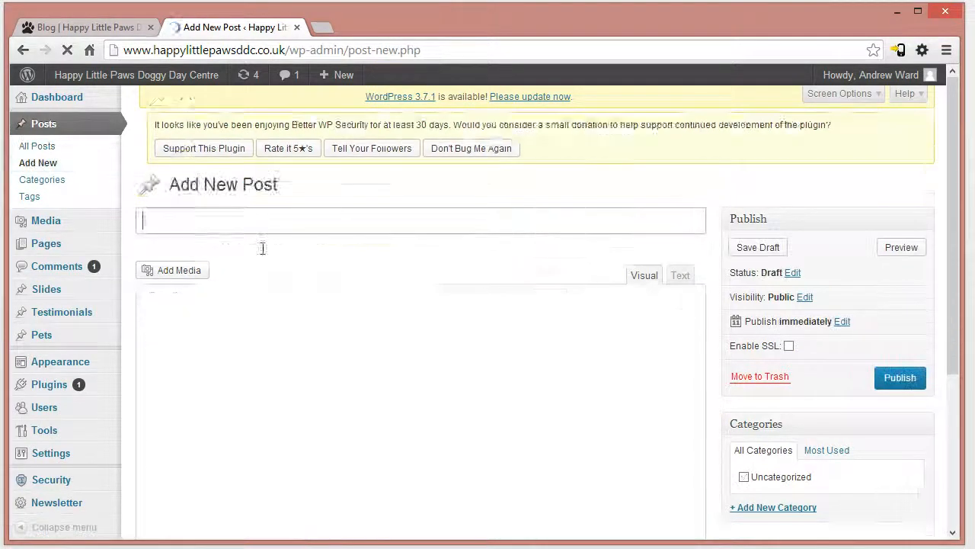
pyautogui.write('test post')
pyautogui.click(202, 383)
pyautogui.write('test')
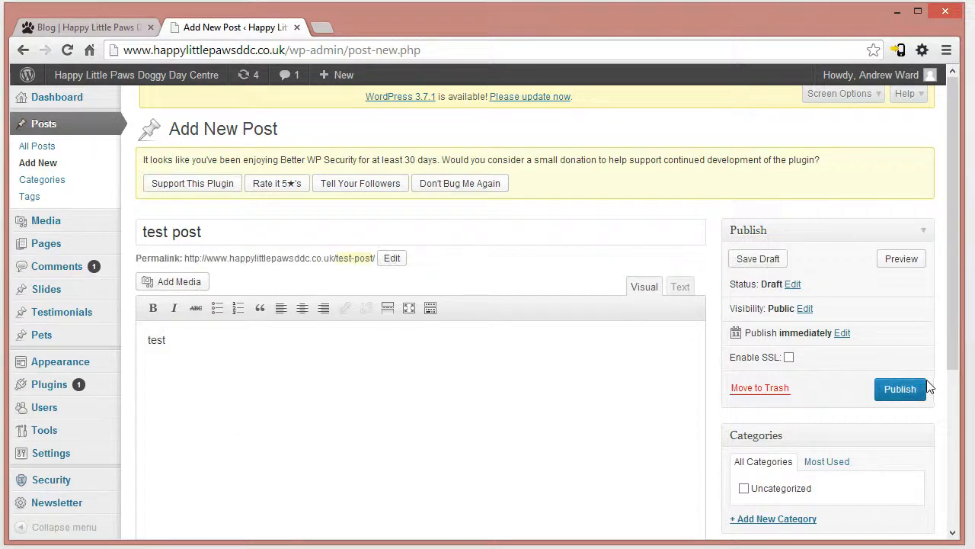
pyautogui.click(907, 389)
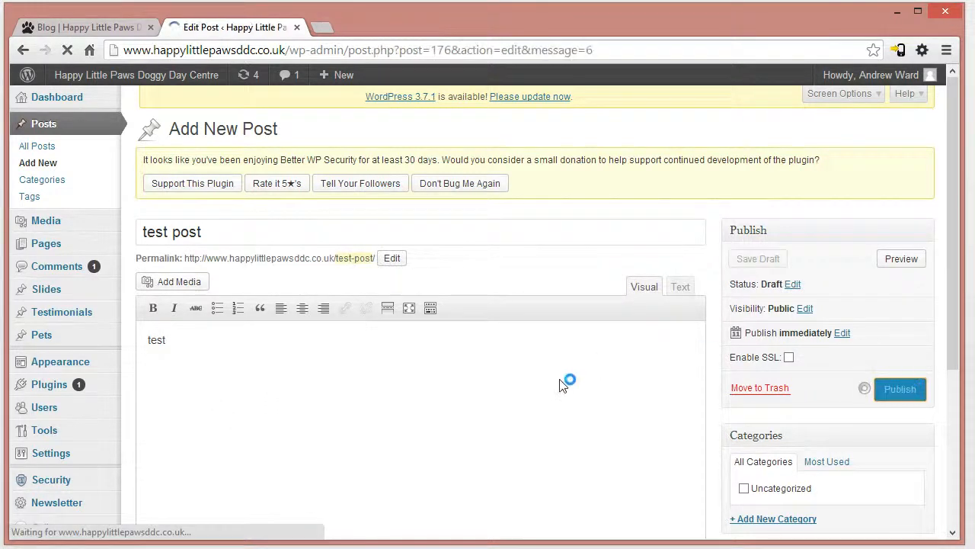
pyautogui.click(112, 26)
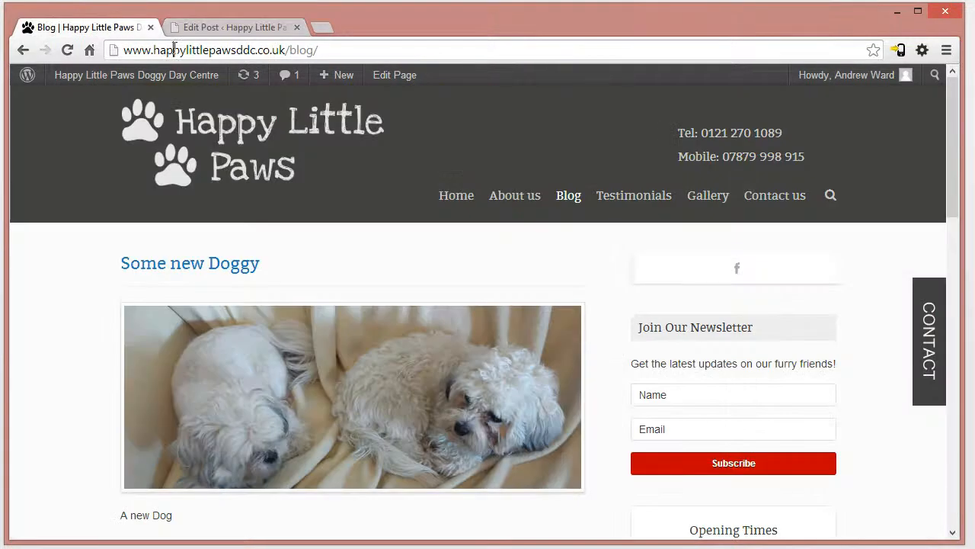
pyautogui.press('F5')
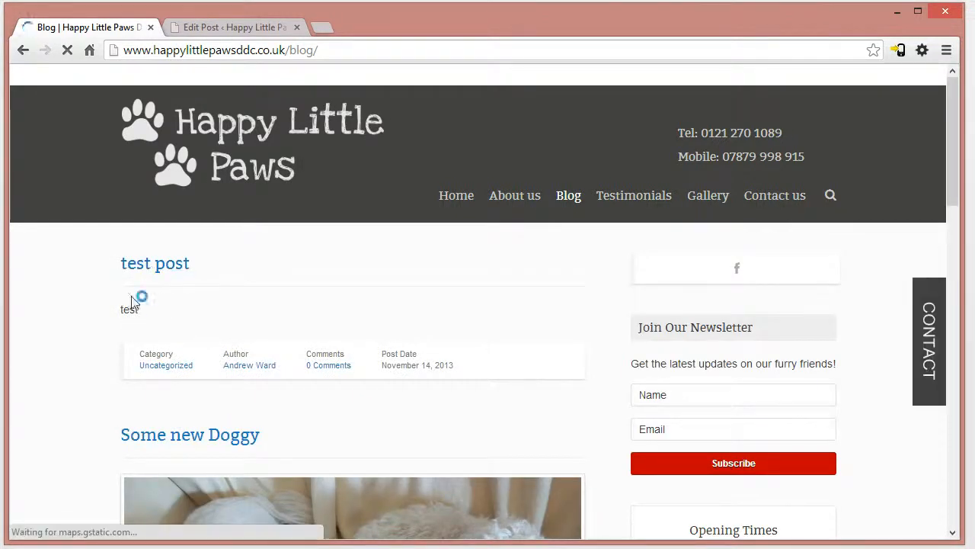
# - Set the first Media Library image, the smiling man in glasses on a black background, as the test post's featured image
pyautogui.click(242, 28)
pyautogui.moveTo(951, 292); pyautogui.dragTo(940, 480)
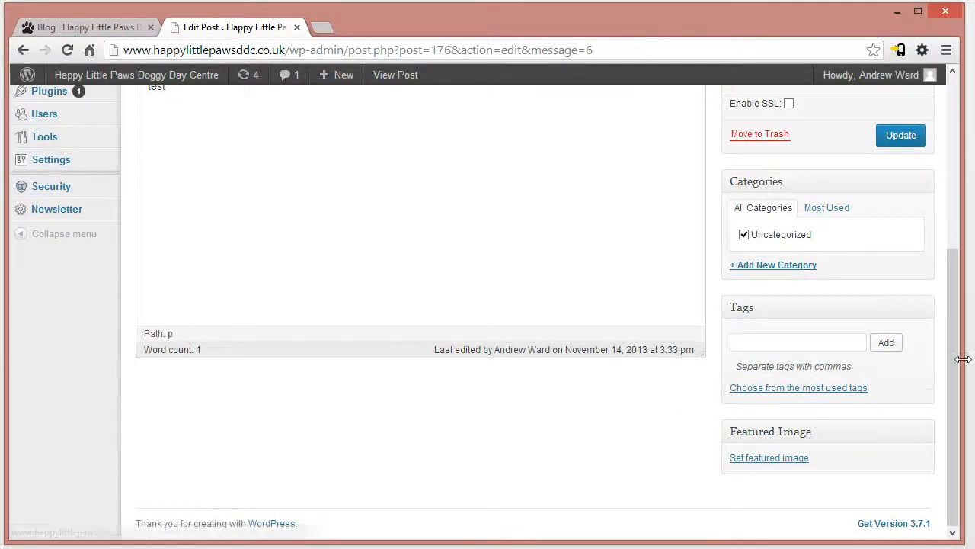
pyautogui.moveTo(962, 276); pyautogui.dragTo(948, 276)
pyautogui.moveTo(951, 319); pyautogui.dragTo(964, 315)
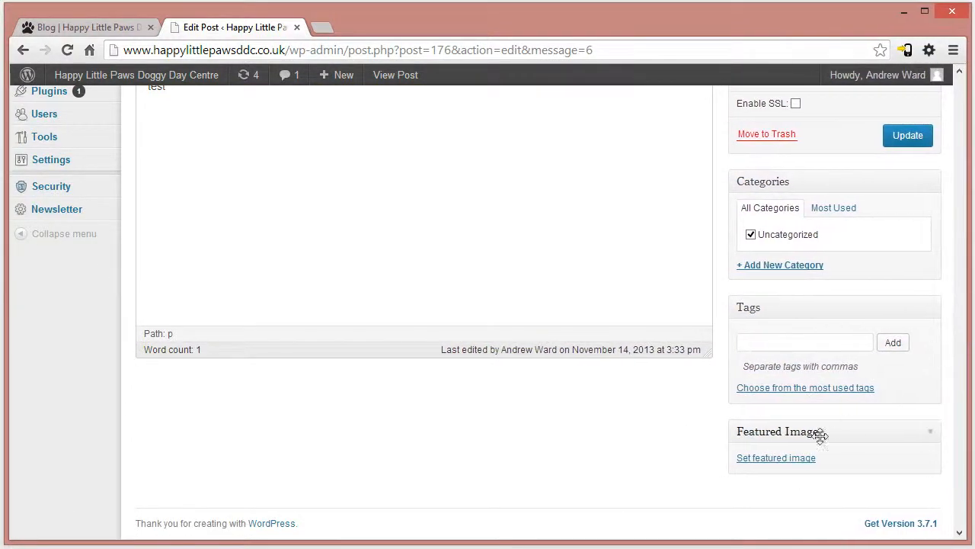
pyautogui.click(777, 463)
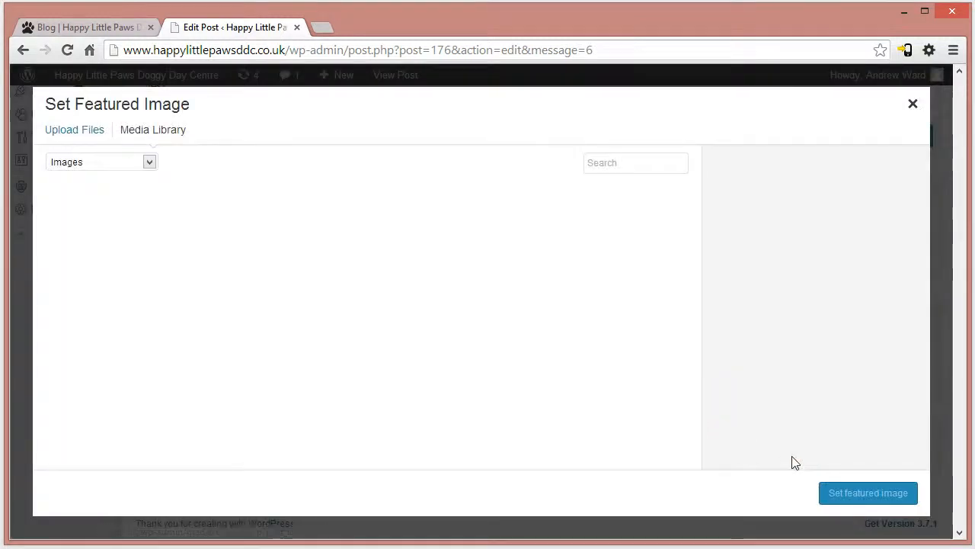
pyautogui.click(81, 163)
pyautogui.click(144, 197)
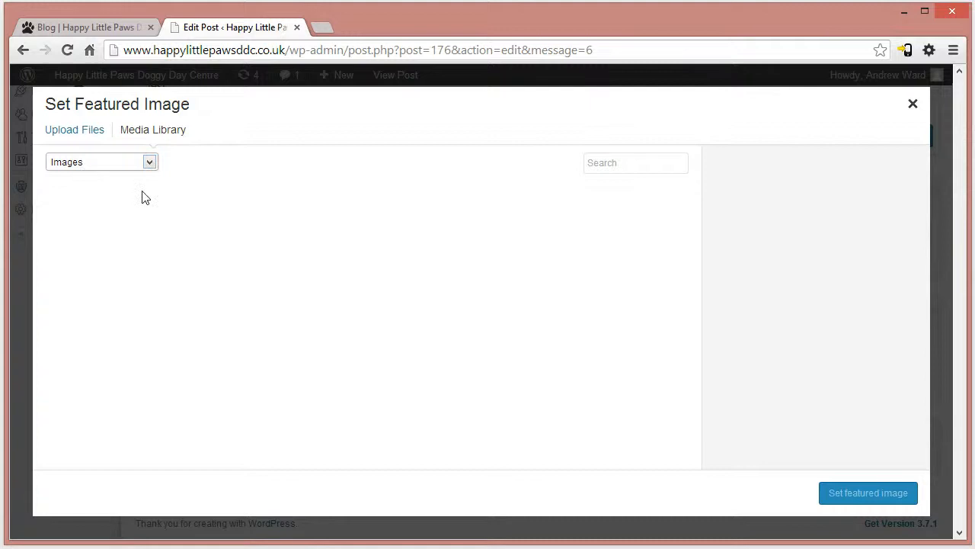
pyautogui.click(84, 130)
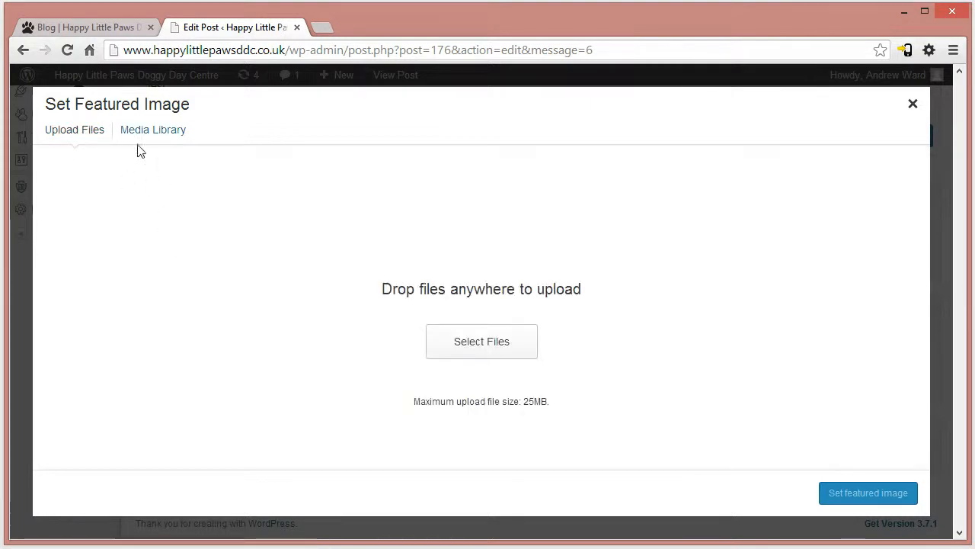
pyautogui.click(151, 130)
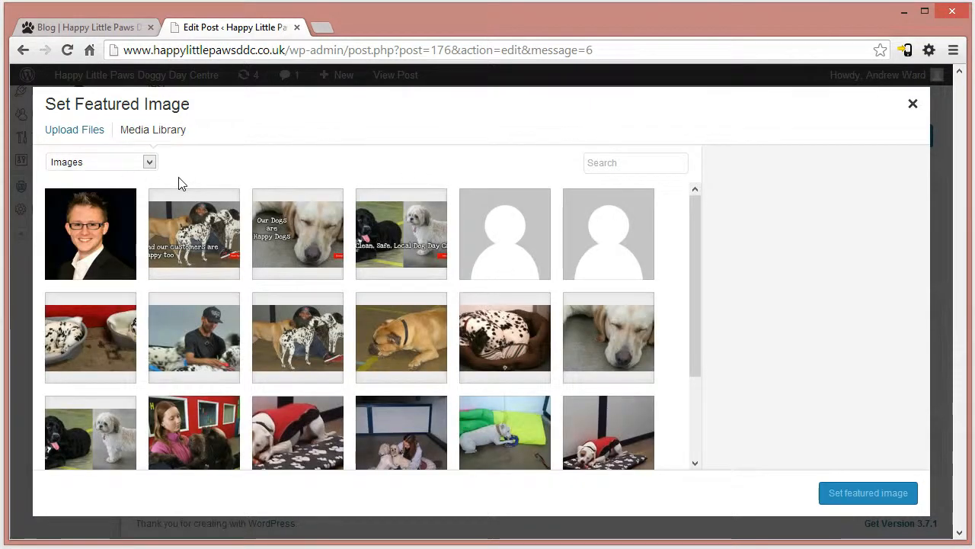
pyautogui.moveTo(699, 239); pyautogui.dragTo(709, 202)
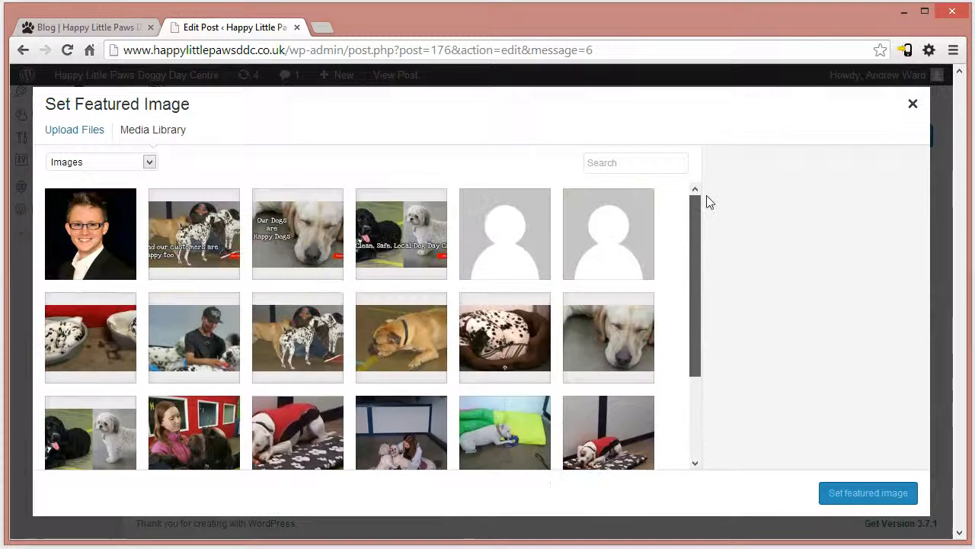
pyautogui.click(92, 247)
pyautogui.click(846, 496)
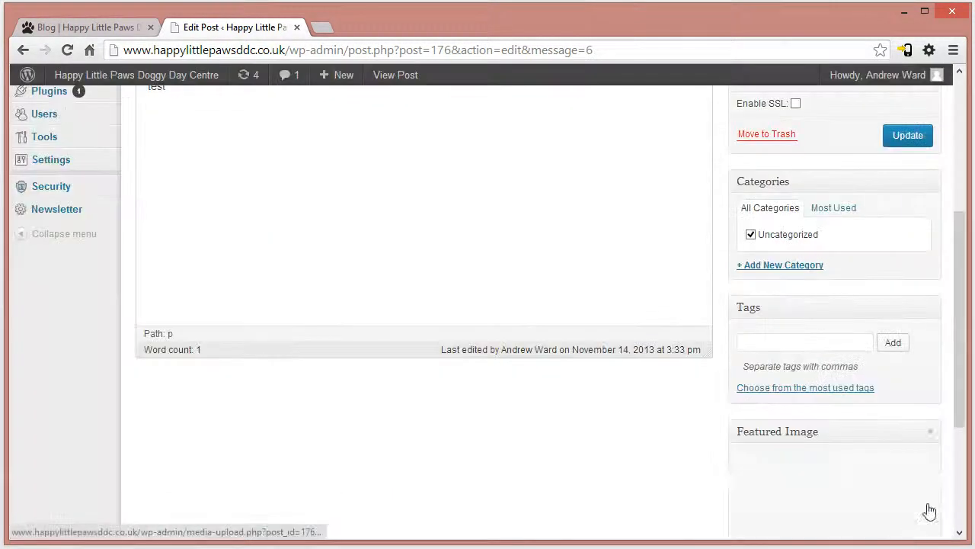
# - Update the test post and reload the live Blog page to check how its featured image is shown
pyautogui.moveTo(962, 421); pyautogui.dragTo(959, 518)
pyautogui.moveTo(964, 470); pyautogui.dragTo(962, 245)
pyautogui.click(899, 410)
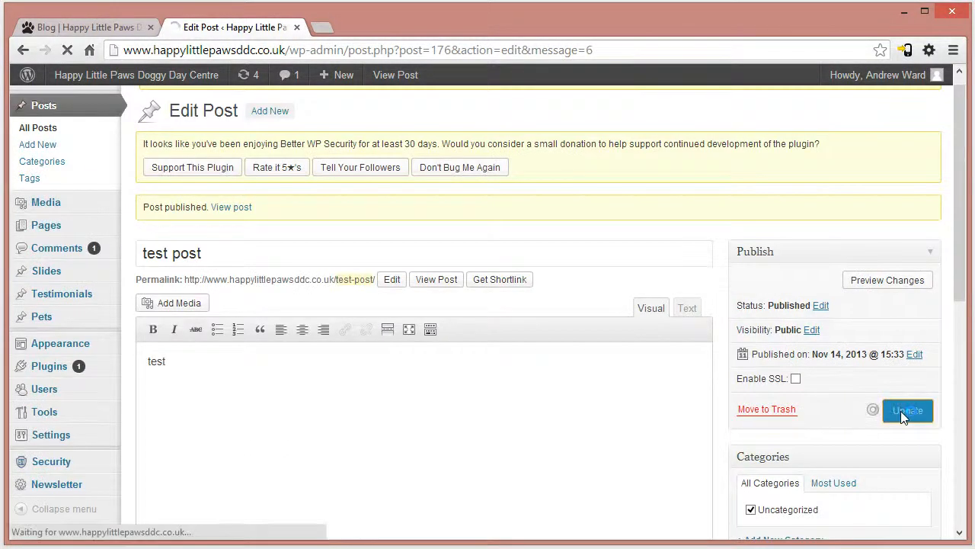
pyautogui.click(111, 26)
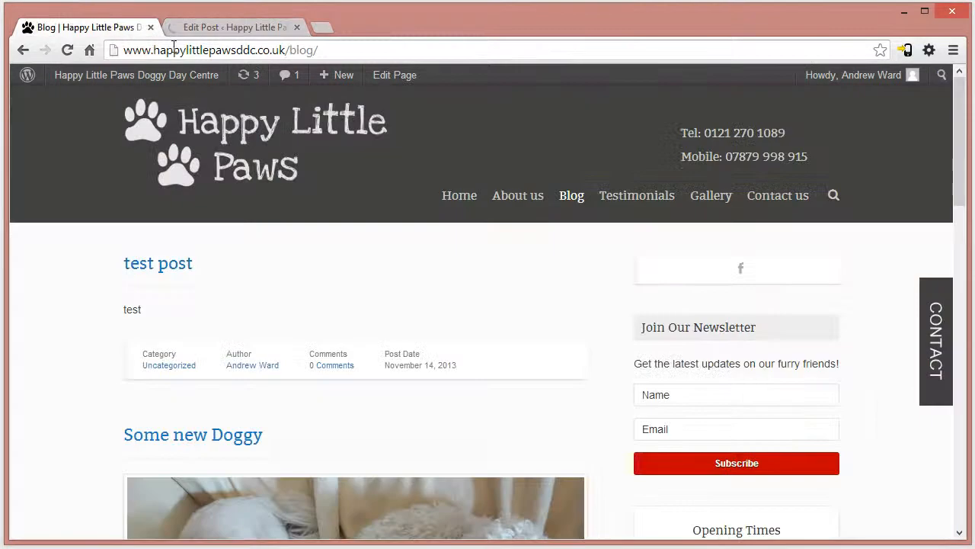
pyautogui.click(184, 48)
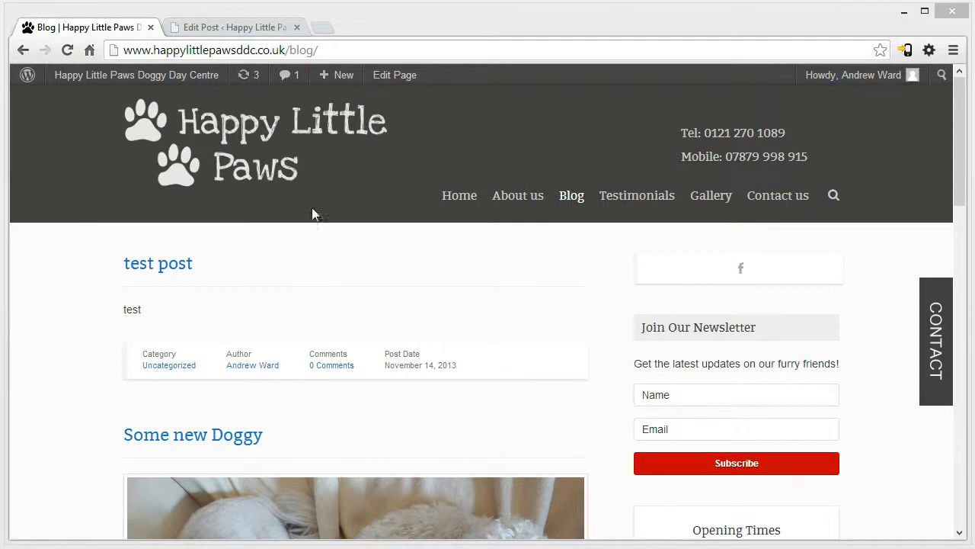
pyautogui.click(272, 50)
pyautogui.press('Return')
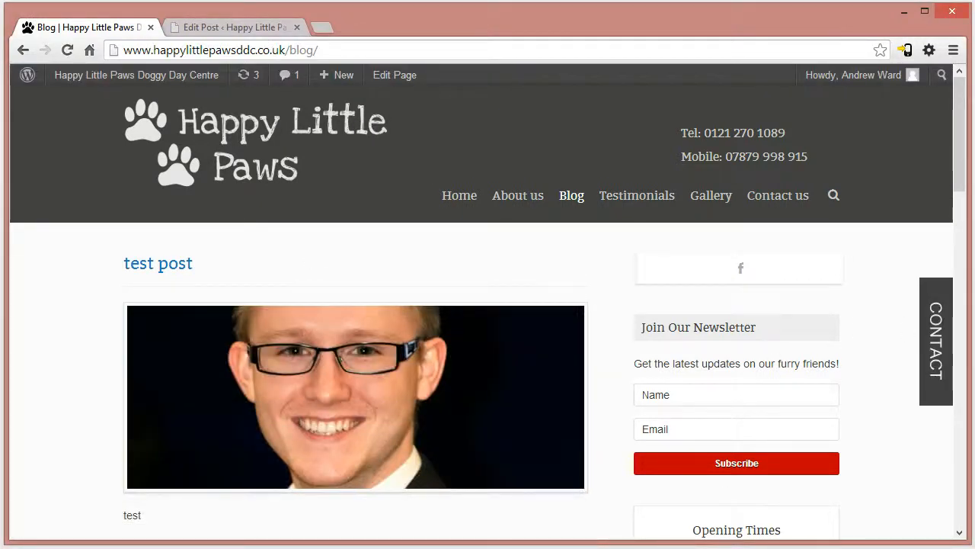
pyautogui.moveTo(960, 152); pyautogui.dragTo(943, 175)
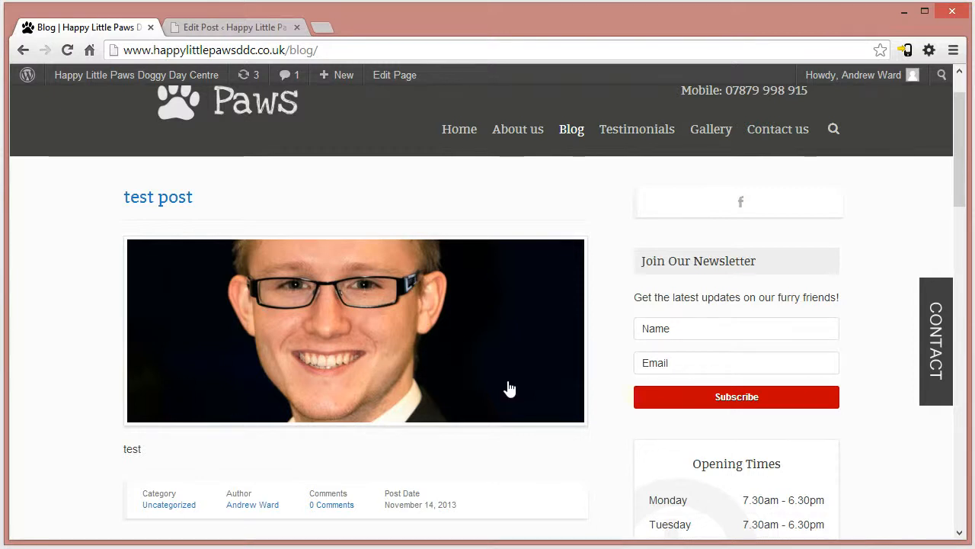
# - Replace the test post's featured image with a newly uploaded portrait of a man in a red-striped tie and update the post
pyautogui.click(202, 35)
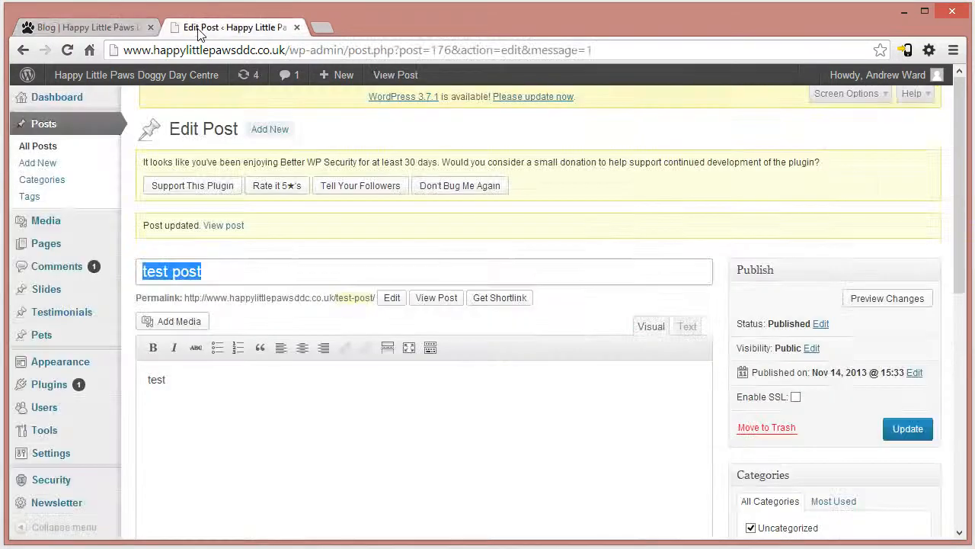
pyautogui.moveTo(961, 190); pyautogui.dragTo(953, 452)
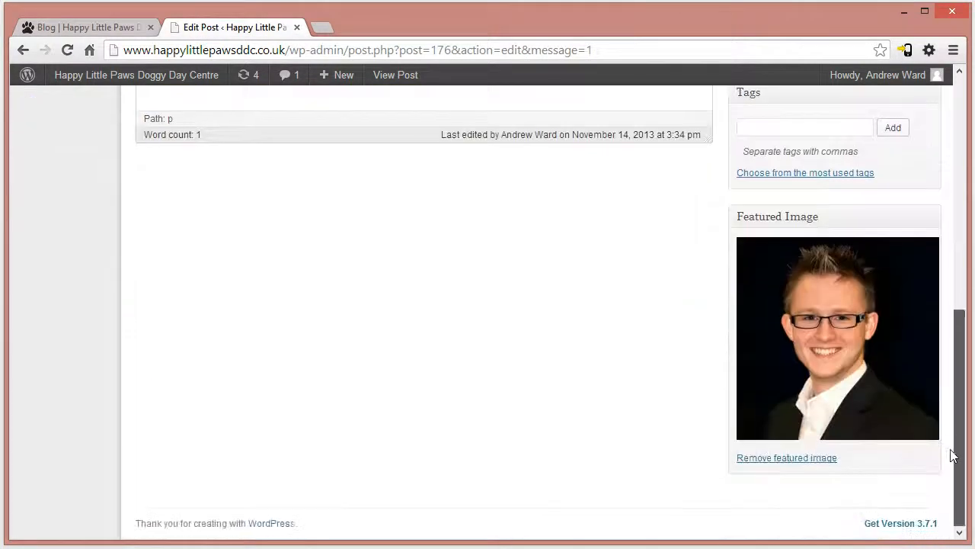
pyautogui.click(793, 458)
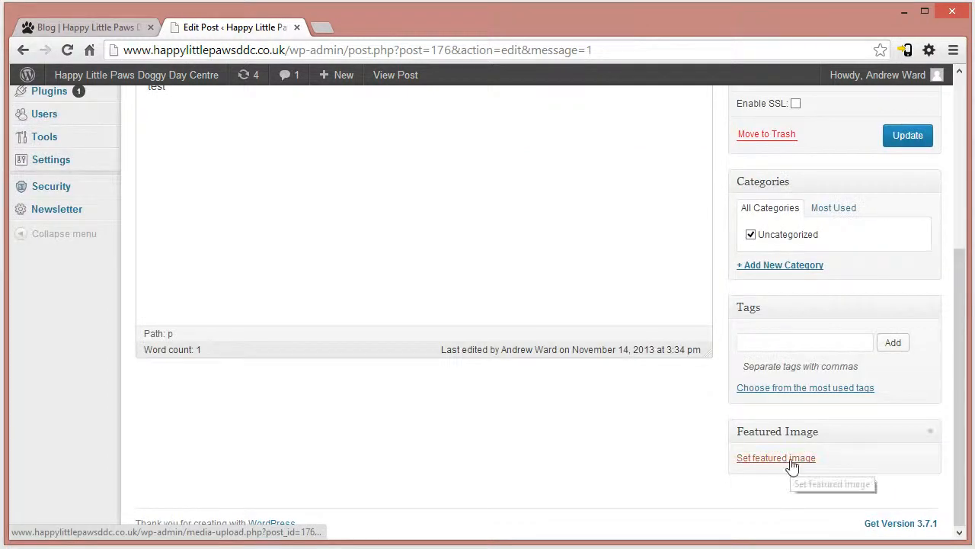
pyautogui.click(800, 459)
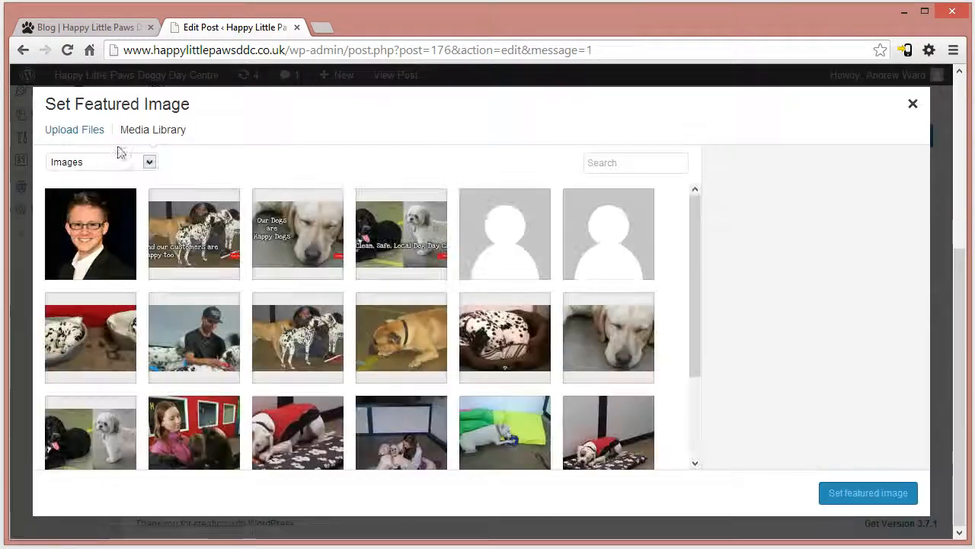
pyautogui.click(85, 131)
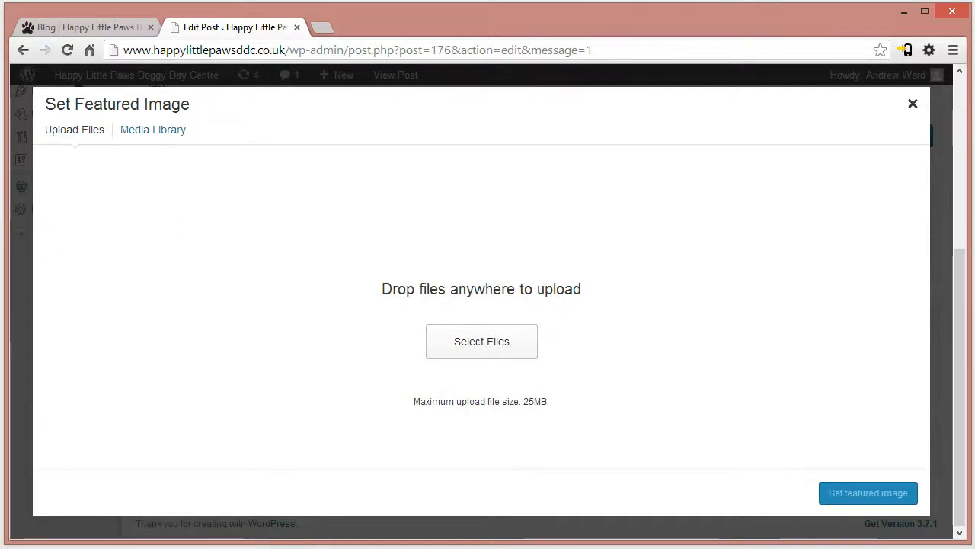
pyautogui.press('super+e')
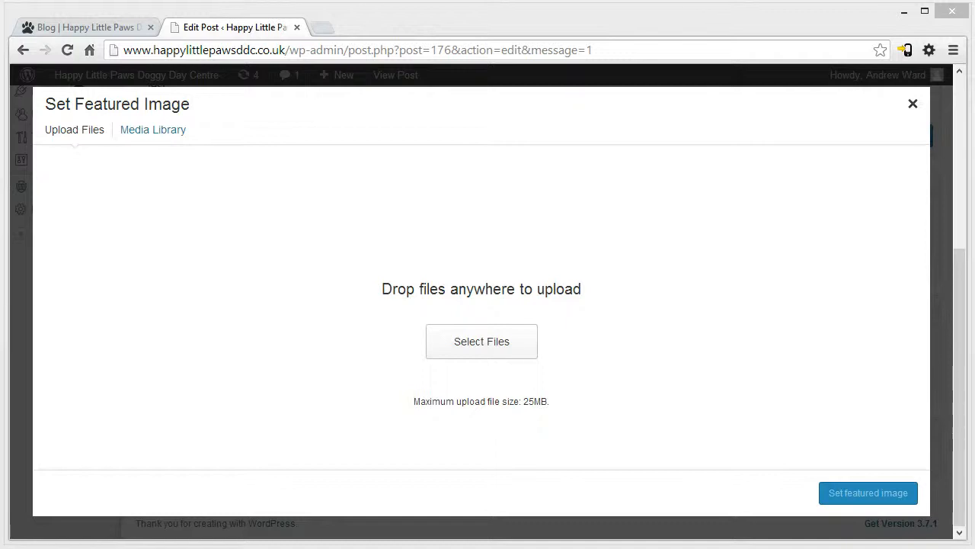
pyautogui.moveTo(495, 328); pyautogui.dragTo(496, 328)
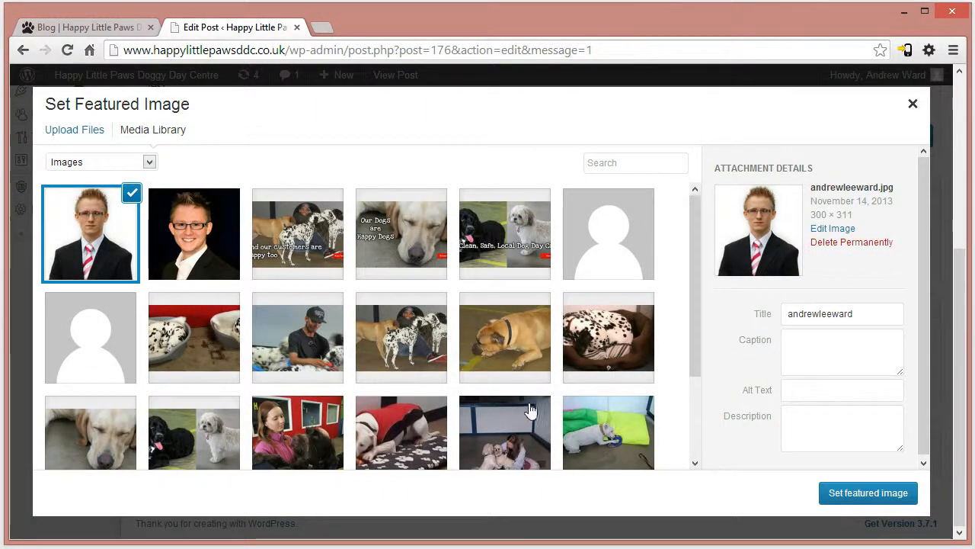
pyautogui.click(859, 495)
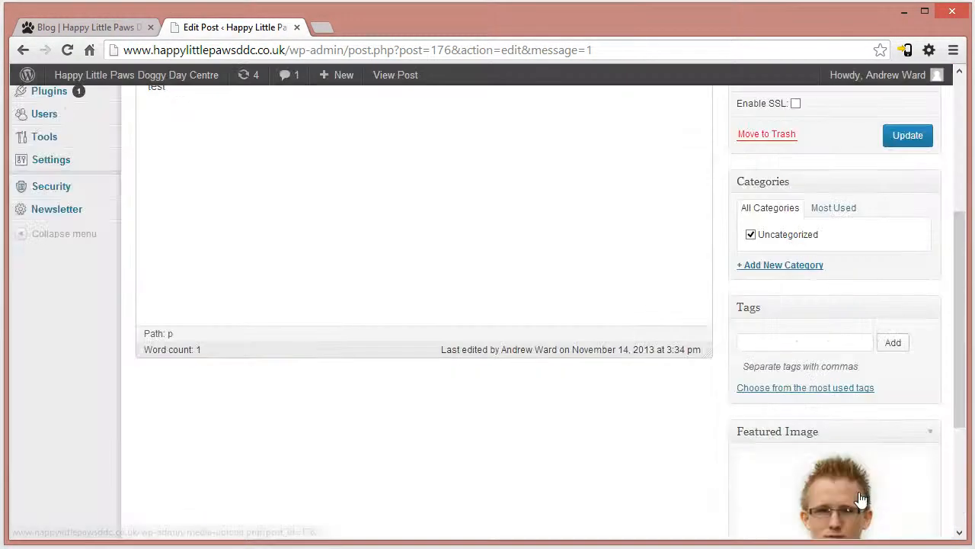
pyautogui.click(924, 135)
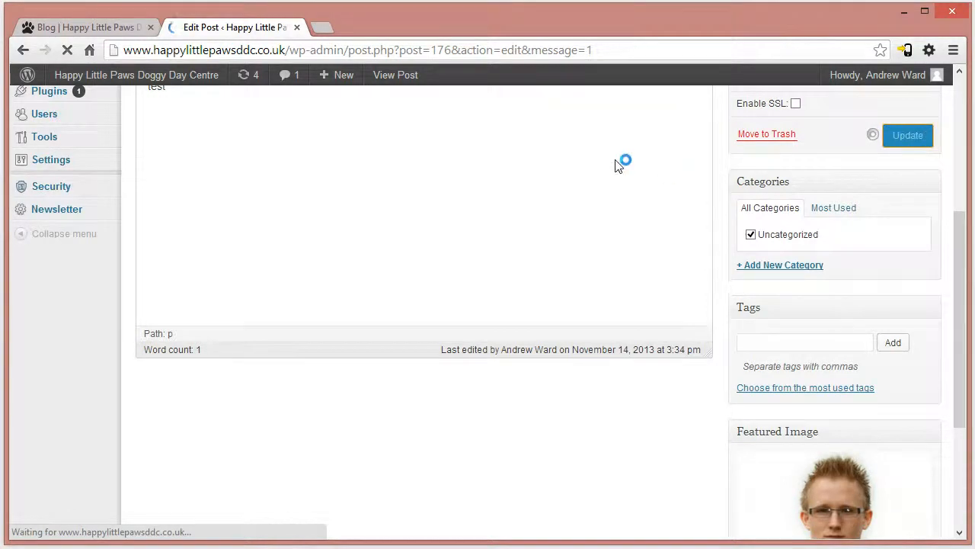
# - Reload the live Blog page and examine the test post with its replaced featured image
pyautogui.click(88, 25)
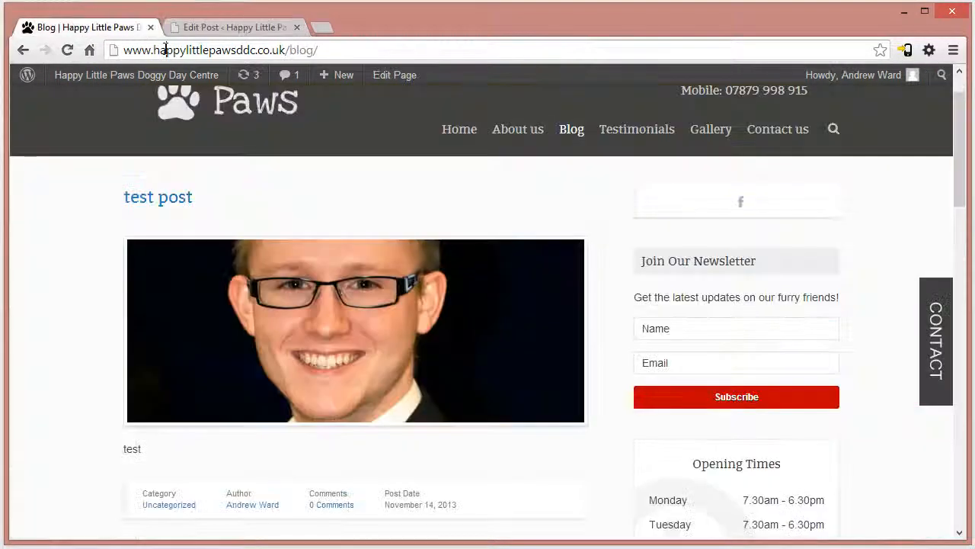
pyautogui.click(164, 50)
pyautogui.press('Return')
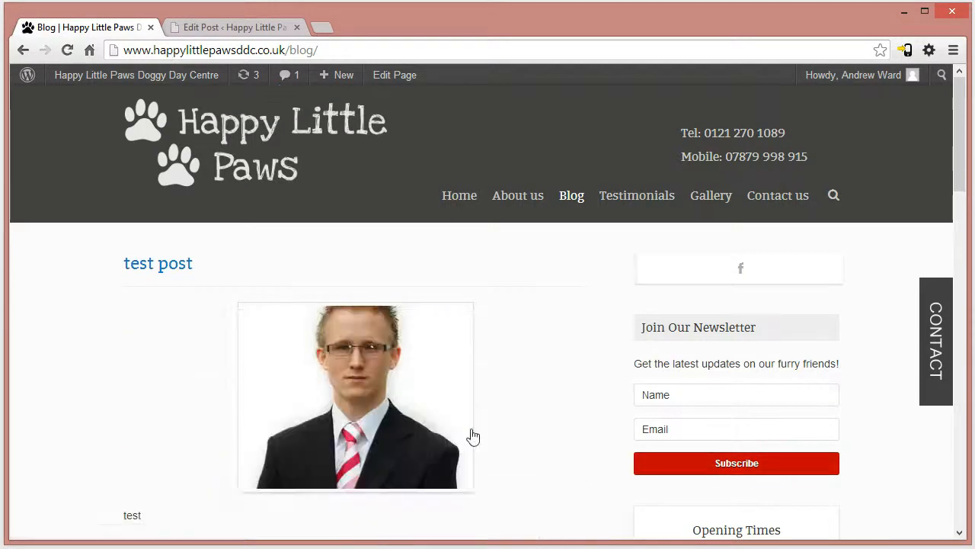
pyautogui.scroll(-1, 438, 381)
pyautogui.scroll(1, 493, 422)
pyautogui.scroll(-1, 481, 435)
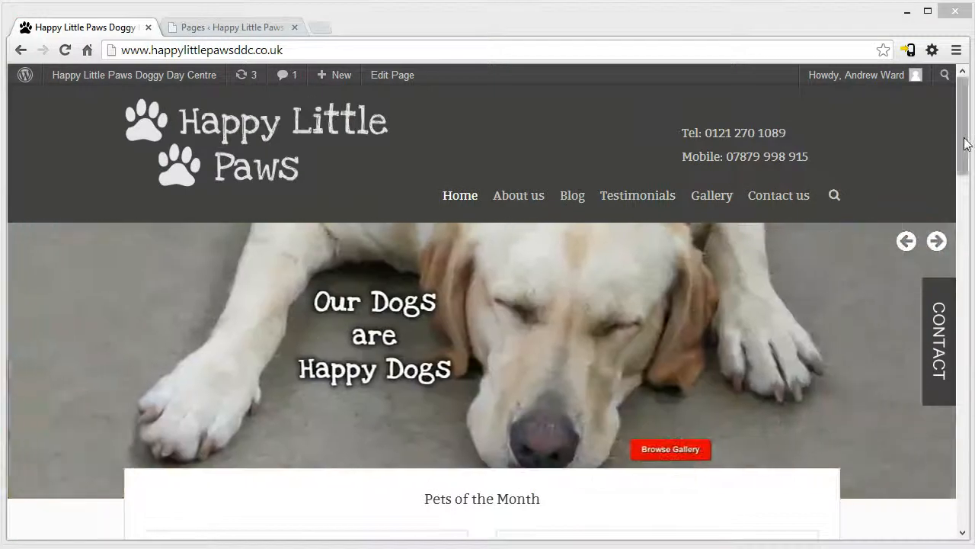
# - Look at the live home page's pet sections and open the list of all pets in the WordPress admin
pyautogui.moveTo(964, 139); pyautogui.dragTo(969, 213)
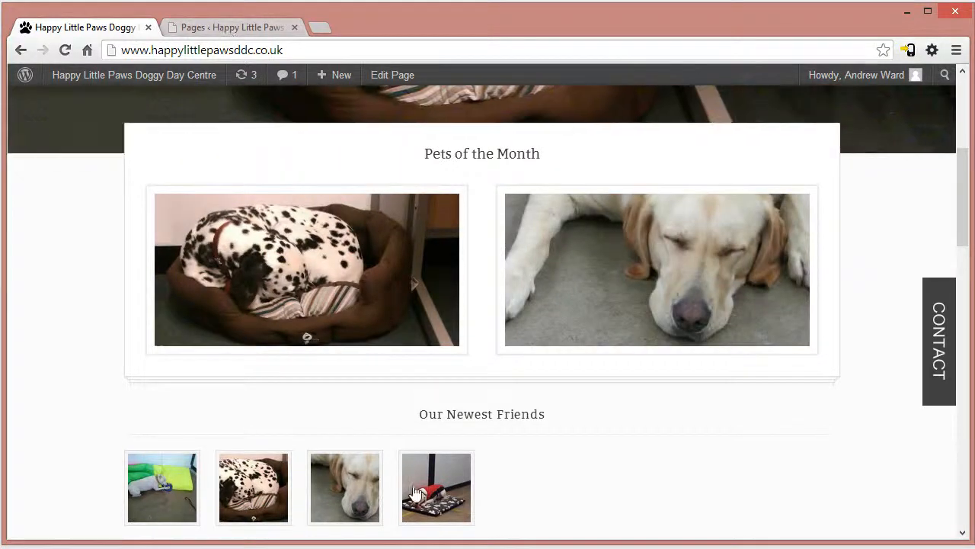
pyautogui.click(246, 29)
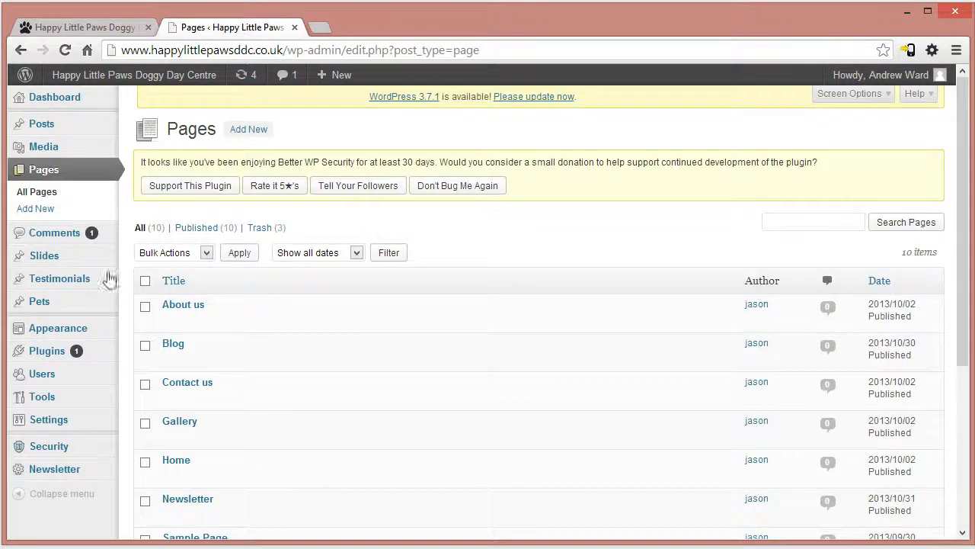
pyautogui.moveTo(40, 309)
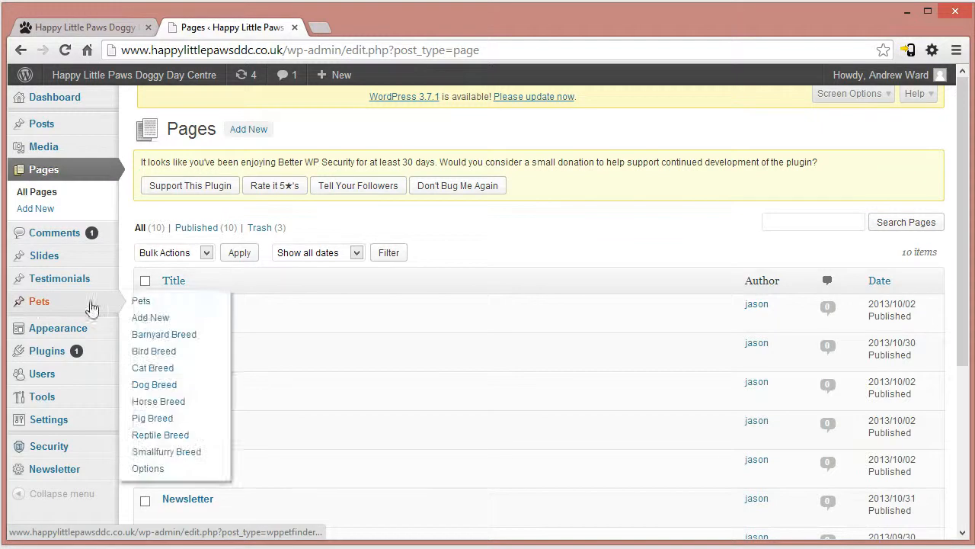
pyautogui.click(141, 304)
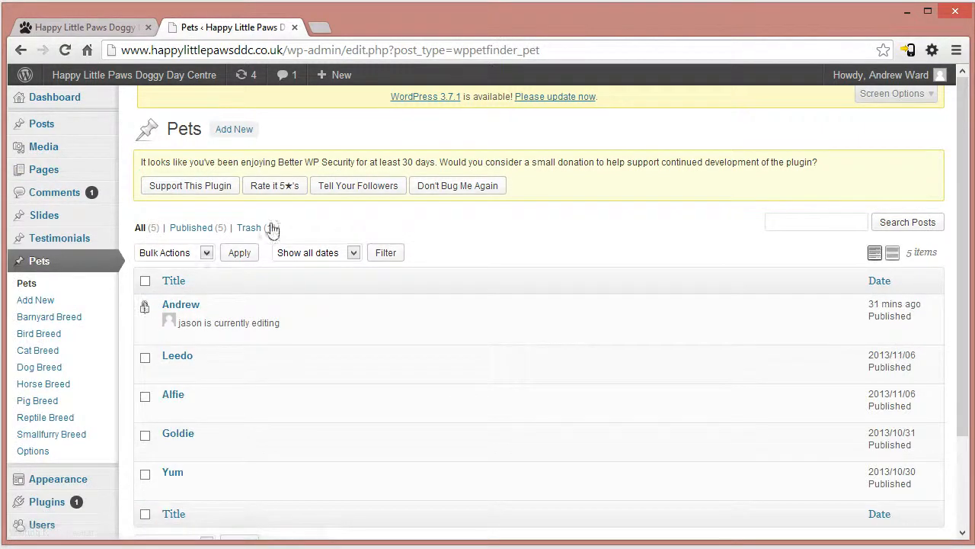
pyautogui.scroll(-3, 412, 358)
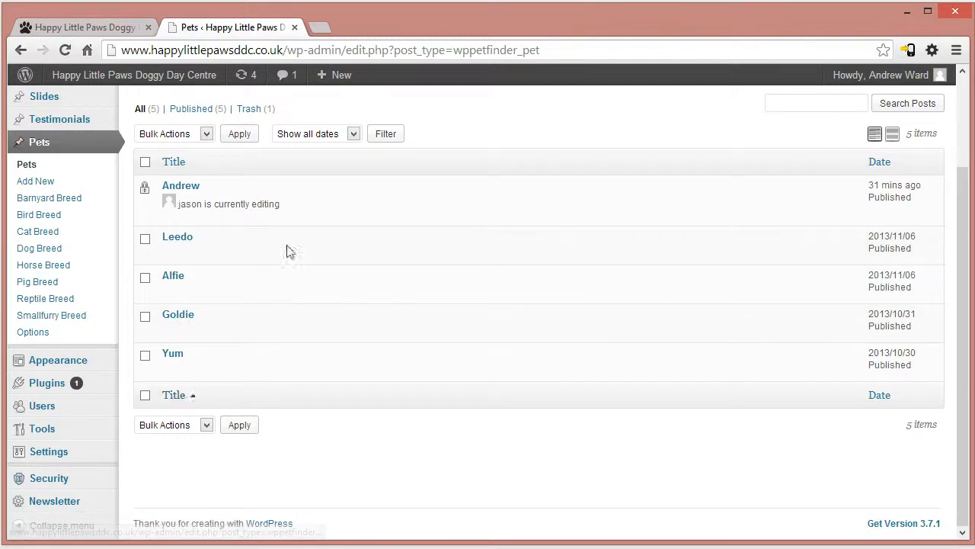
# - Compare the Pets of the Month and Our Newest Friends sections on the live home page with the admin's pets list
pyautogui.click(84, 26)
pyautogui.scroll(-2, 198, 408)
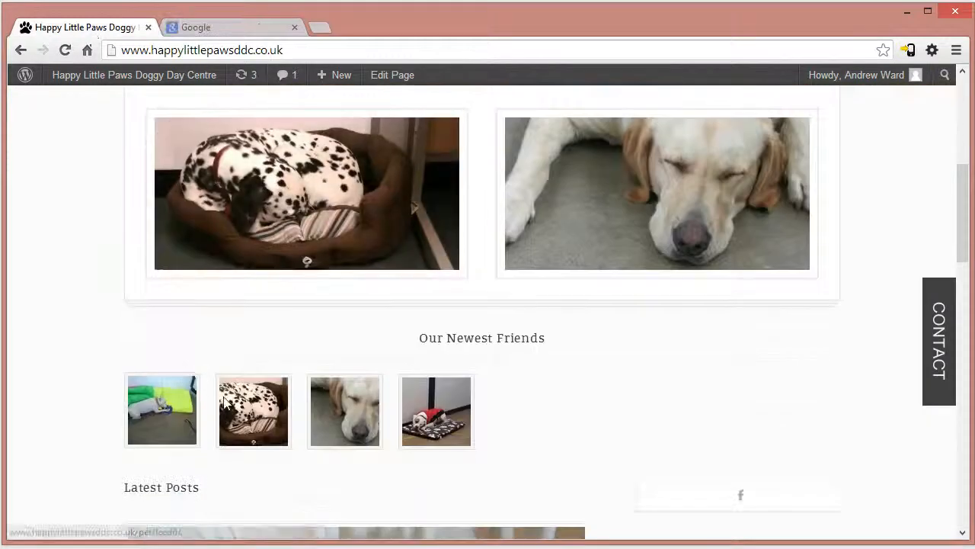
pyautogui.scroll(3, 374, 287)
pyautogui.scroll(-2, 592, 426)
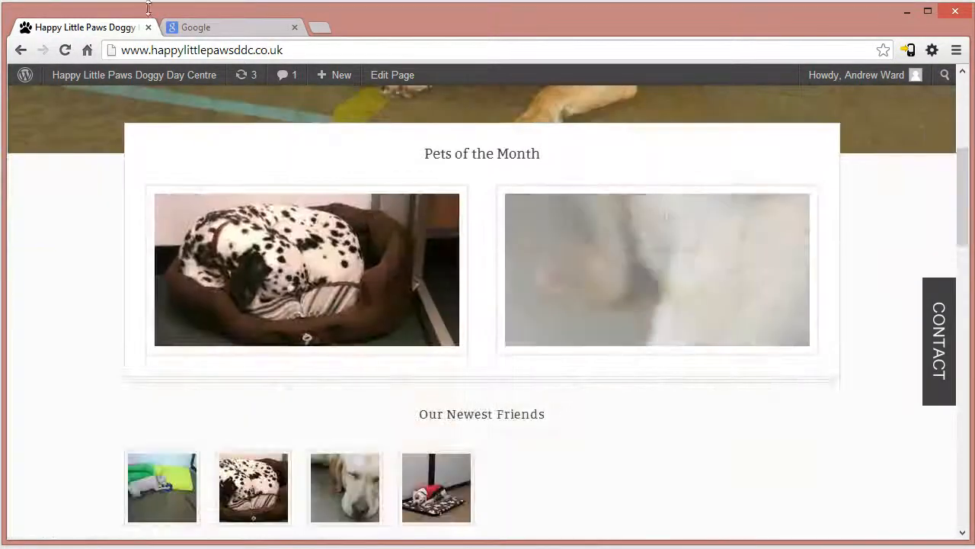
pyautogui.click(199, 28)
pyautogui.click(96, 26)
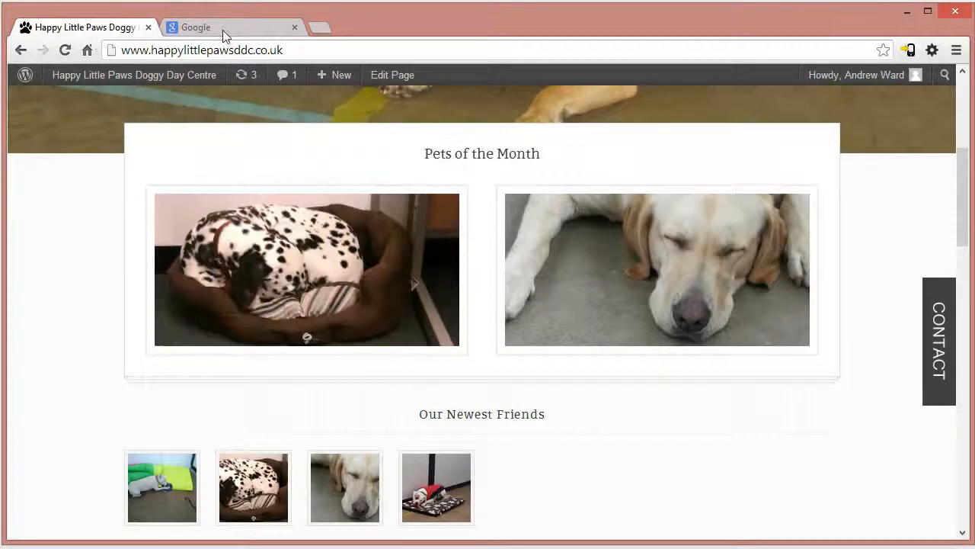
pyautogui.click(213, 29)
pyautogui.click(22, 50)
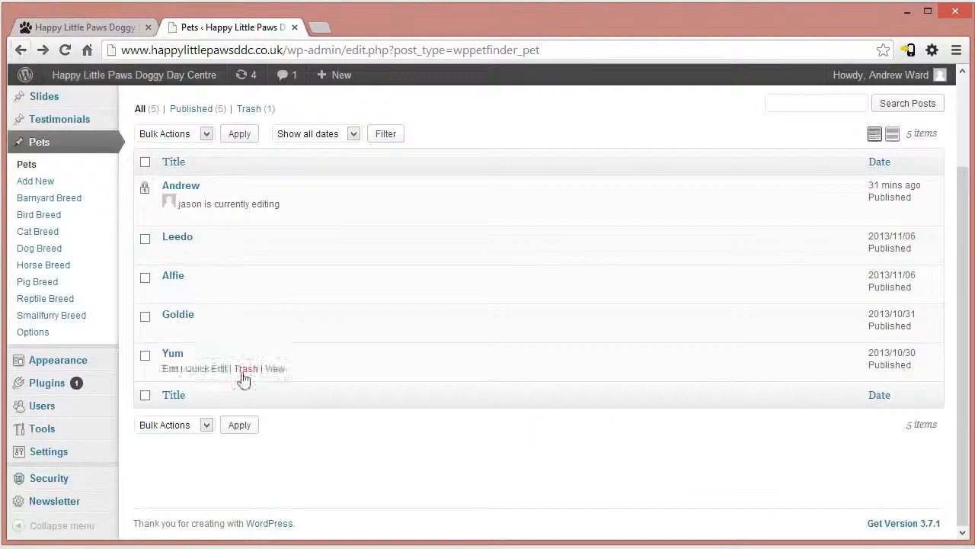
# - Start a new pet entry titled "ererferf" with the body text "erger erg"
pyautogui.scroll(1, 323, 189)
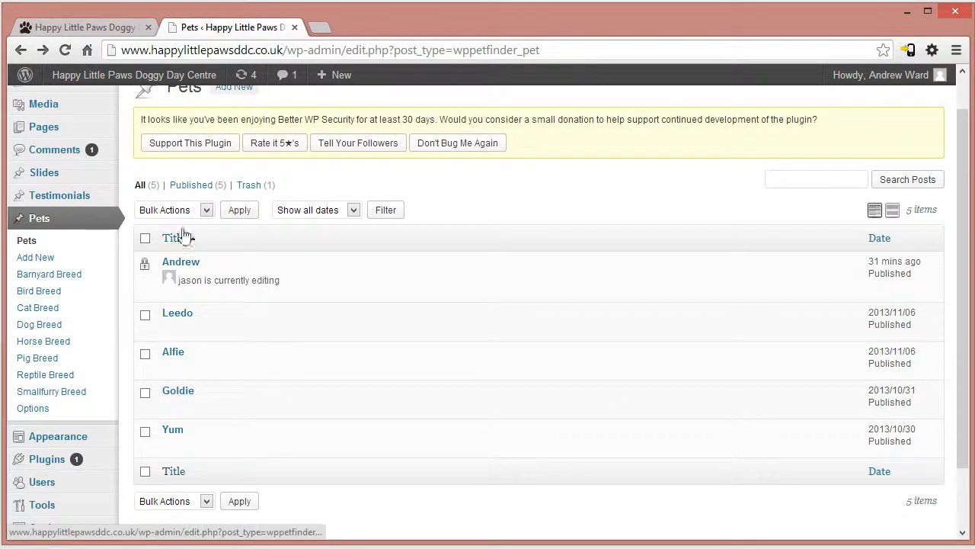
pyautogui.scroll(1, 282, 214)
pyautogui.click(234, 129)
pyautogui.write('ererferf')
pyautogui.click(298, 388)
pyautogui.write('erger erg')
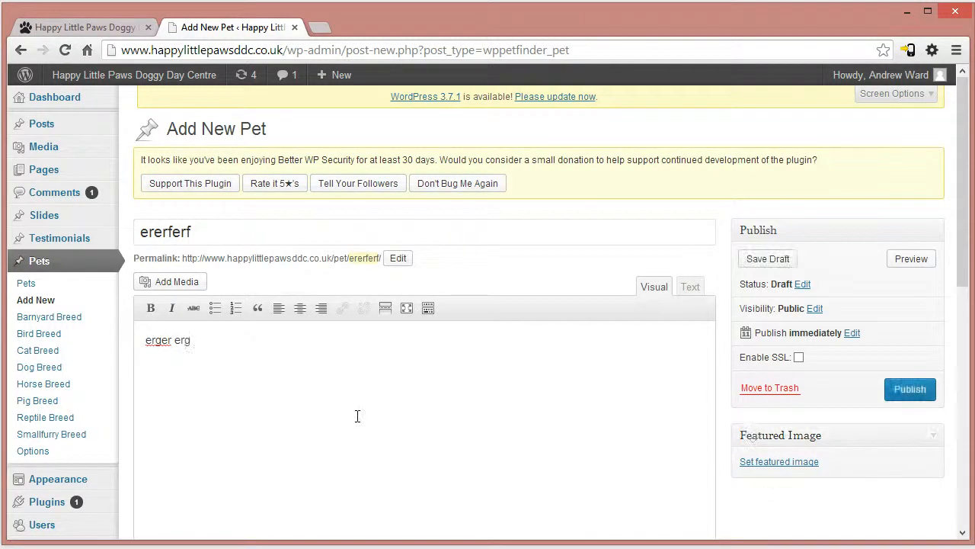
# - Set square.jpg from the Media Library as the new pet's featured image and publish the pet
pyautogui.click(789, 463)
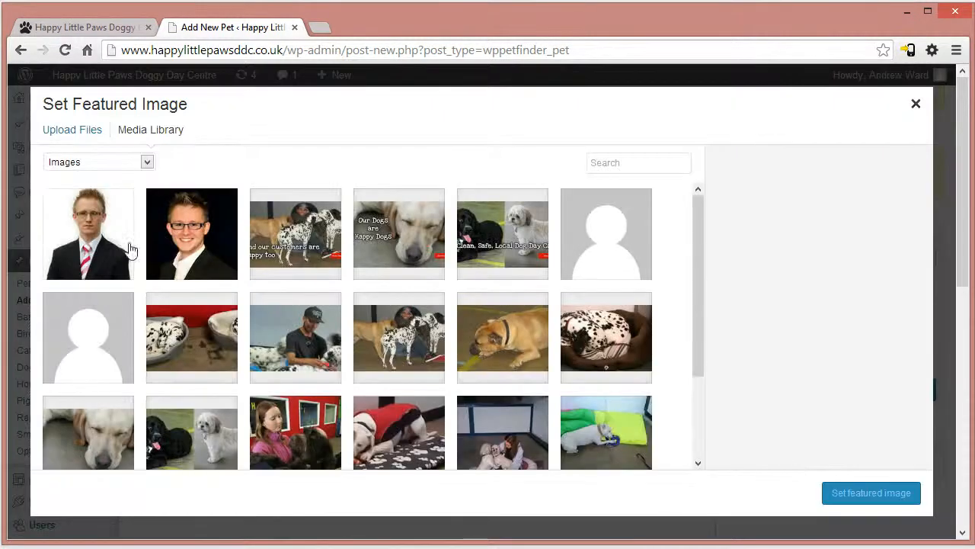
pyautogui.click(229, 252)
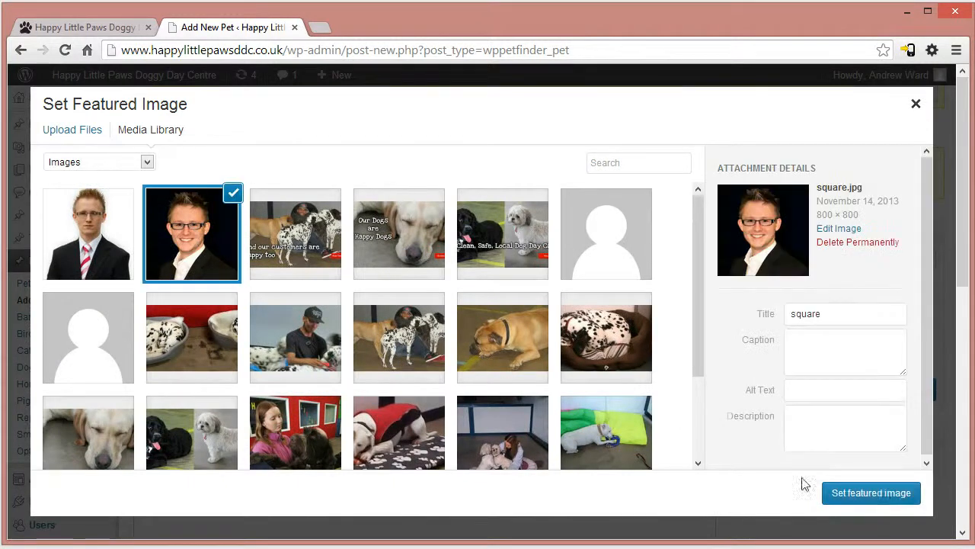
pyautogui.click(881, 493)
pyautogui.scroll(-1, 881, 495)
pyautogui.click(910, 312)
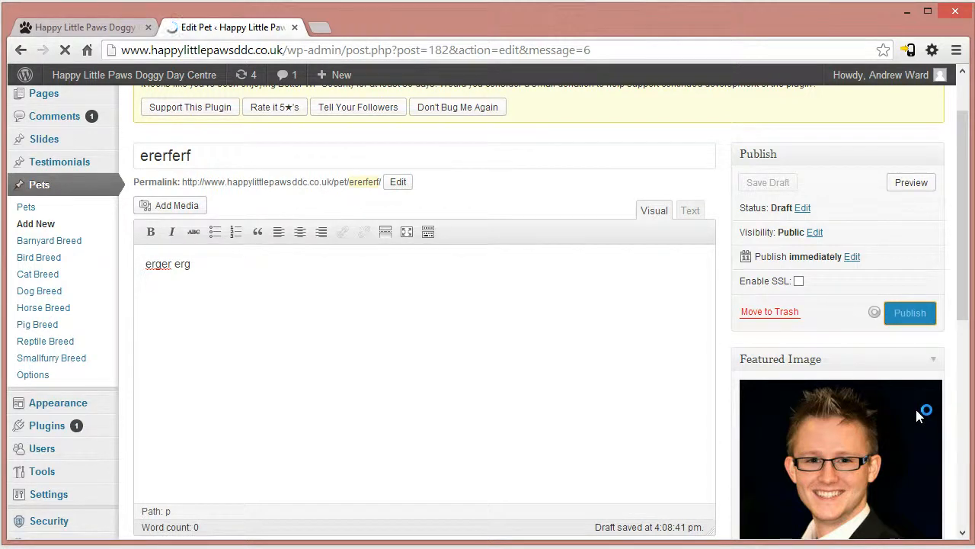
# - Open the live Gallery page and look for the newly published pet among the listed animals
pyautogui.click(99, 28)
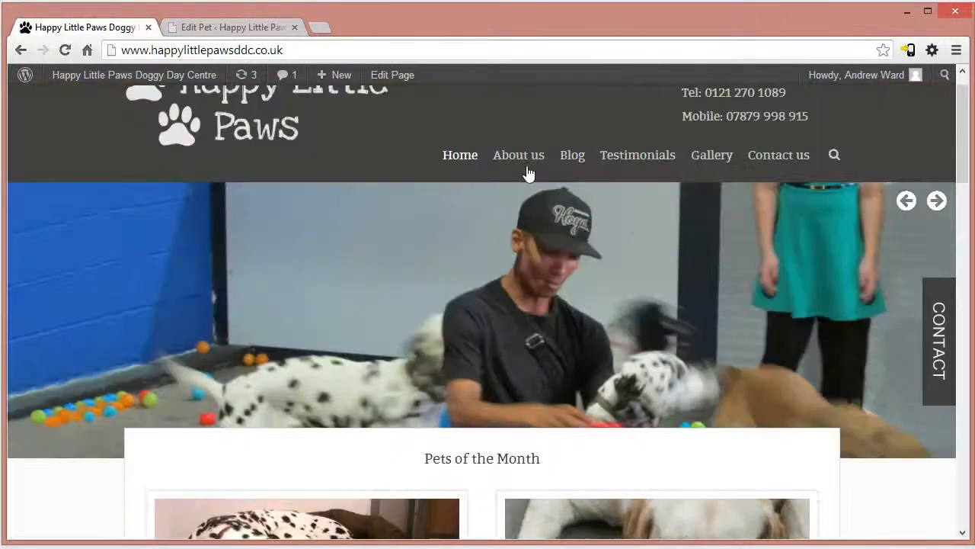
pyautogui.click(707, 156)
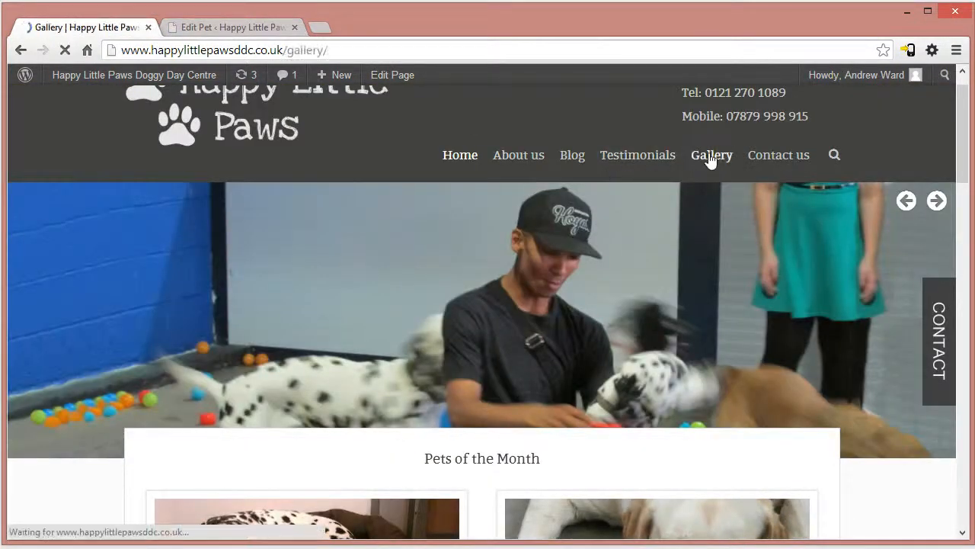
pyautogui.scroll(-3, 632, 312)
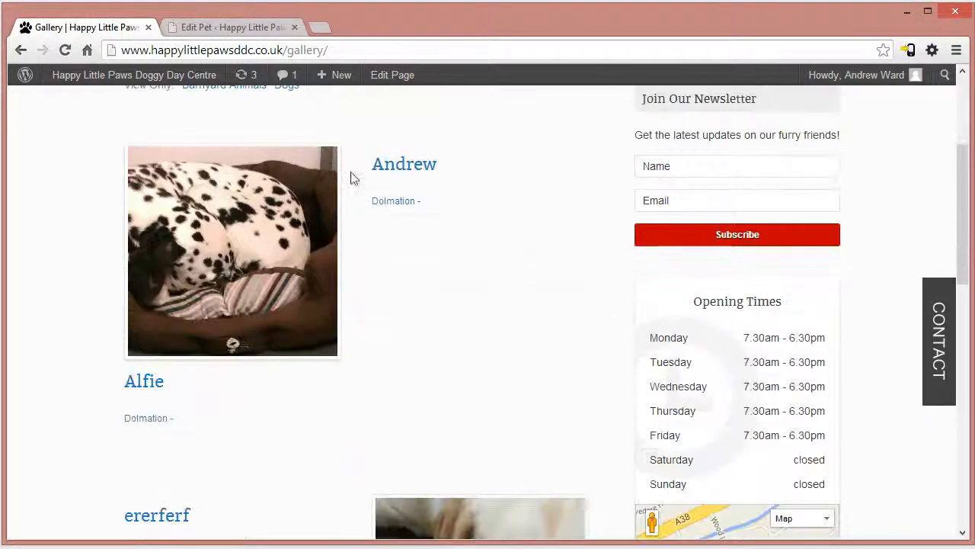
pyautogui.scroll(-2, 605, 333)
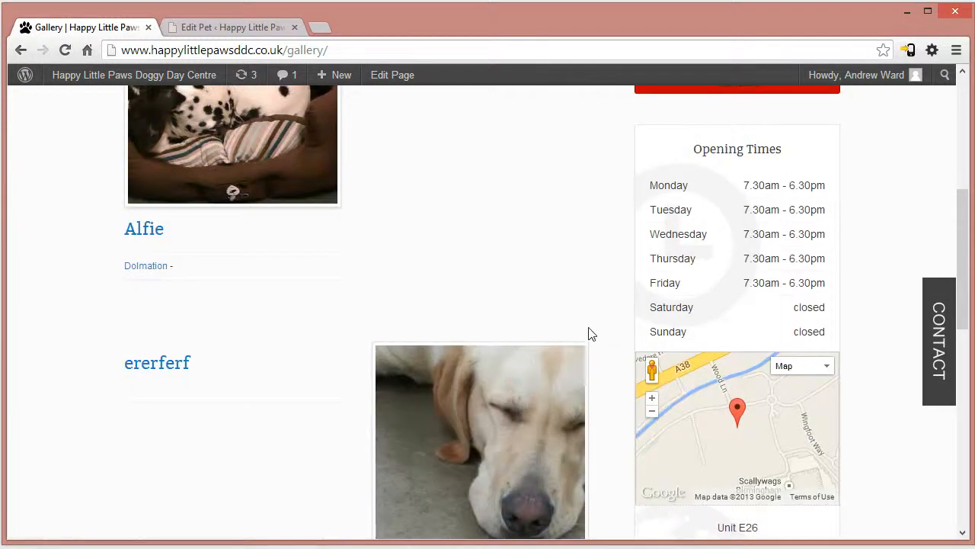
pyautogui.scroll(3, 602, 333)
# - Return to the live home page and check which pets appear under Pets of the Month
pyautogui.click(221, 29)
pyautogui.click(75, 29)
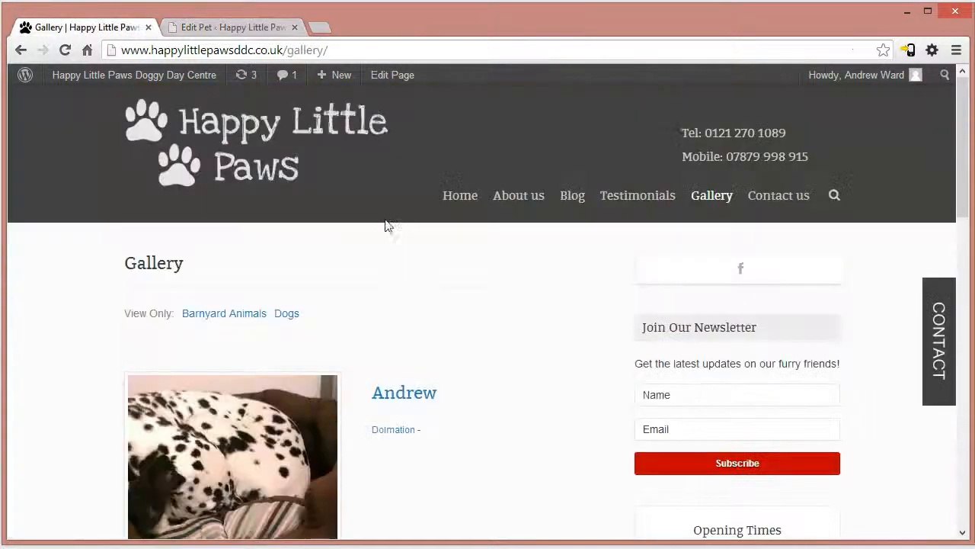
pyautogui.click(198, 156)
pyautogui.scroll(-2, 305, 305)
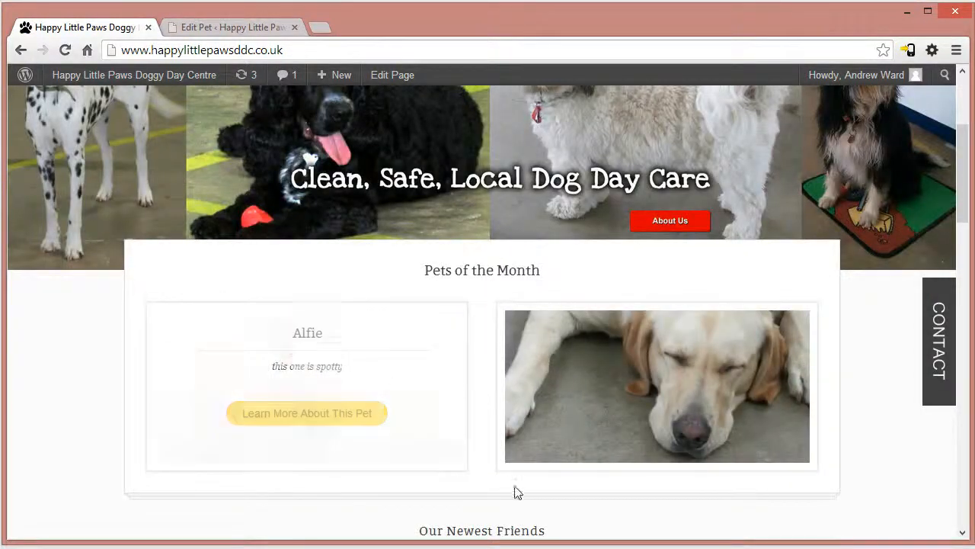
# - Mark the ererferf pet as featured and update its entry
pyautogui.click(251, 27)
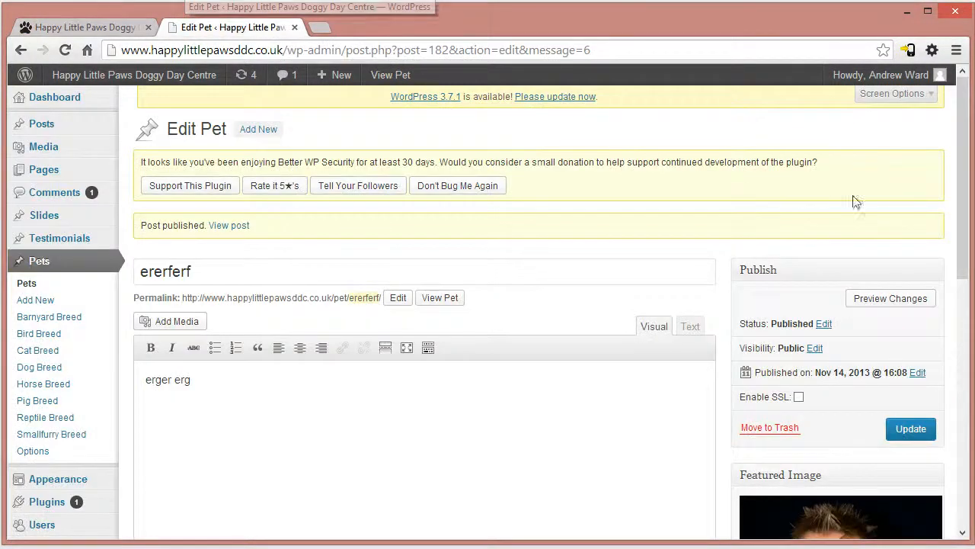
pyautogui.scroll(-6, 267, 241)
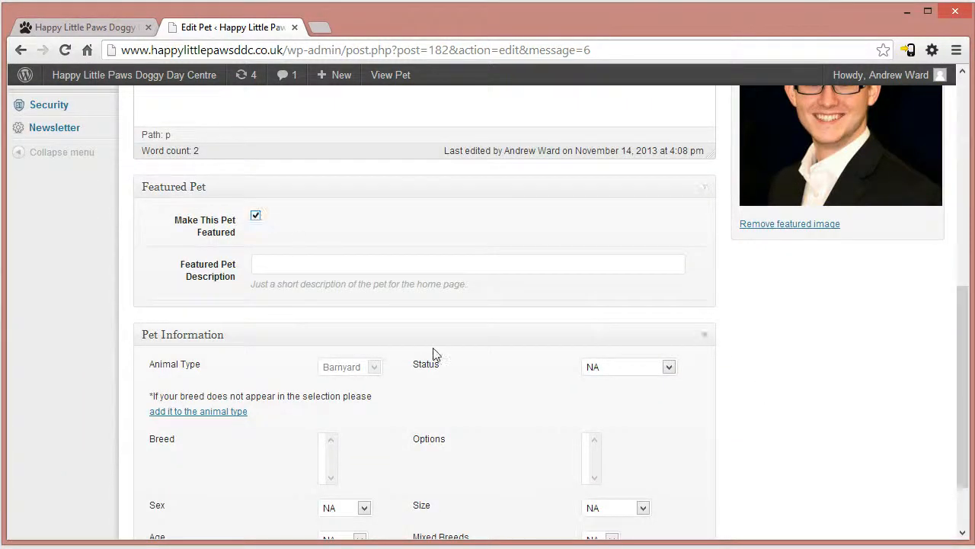
pyautogui.moveTo(968, 348); pyautogui.dragTo(960, 211)
pyautogui.click(907, 357)
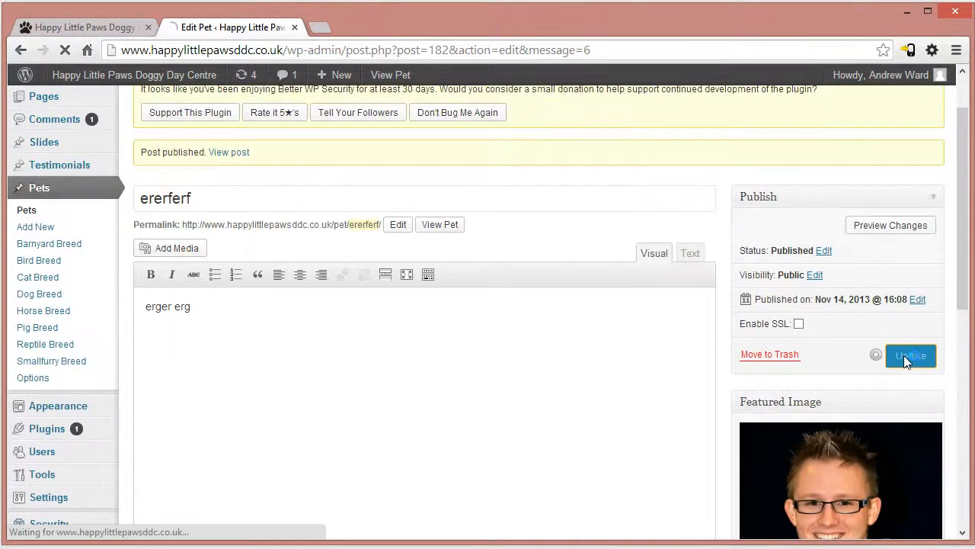
# - Reload the live home page and examine Pets of the Month, Our Newest Friends and the latest posts
pyautogui.click(130, 27)
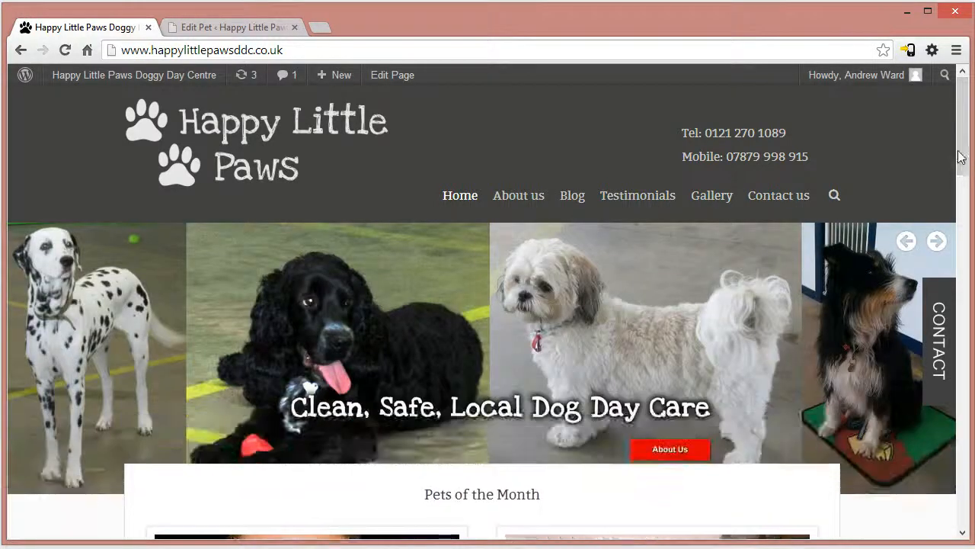
pyautogui.moveTo(963, 156); pyautogui.dragTo(968, 226)
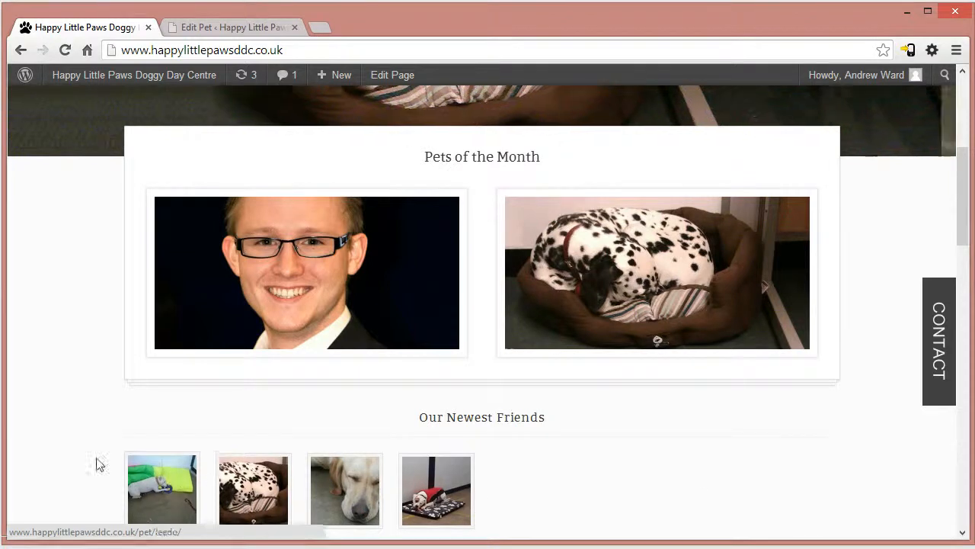
pyautogui.scroll(3, 100, 446)
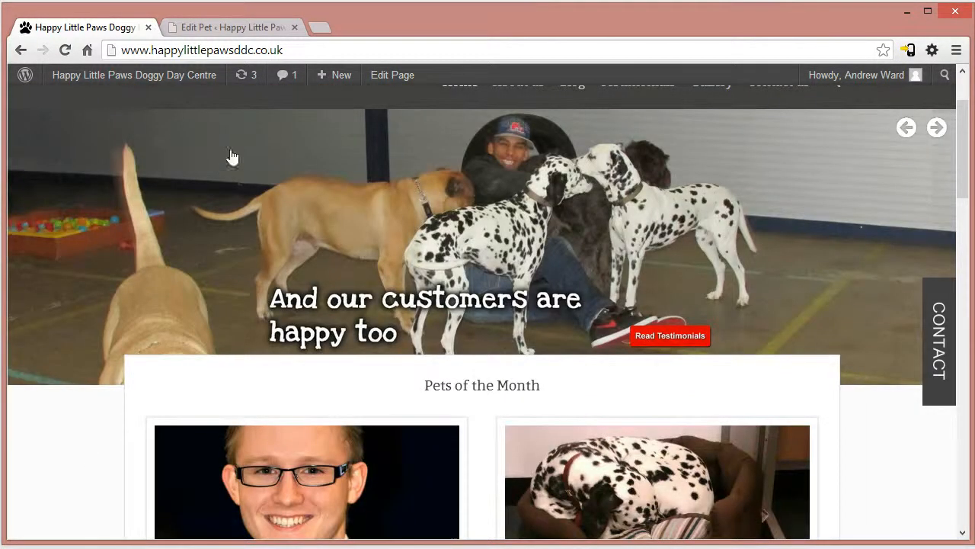
pyautogui.scroll(2, 751, 259)
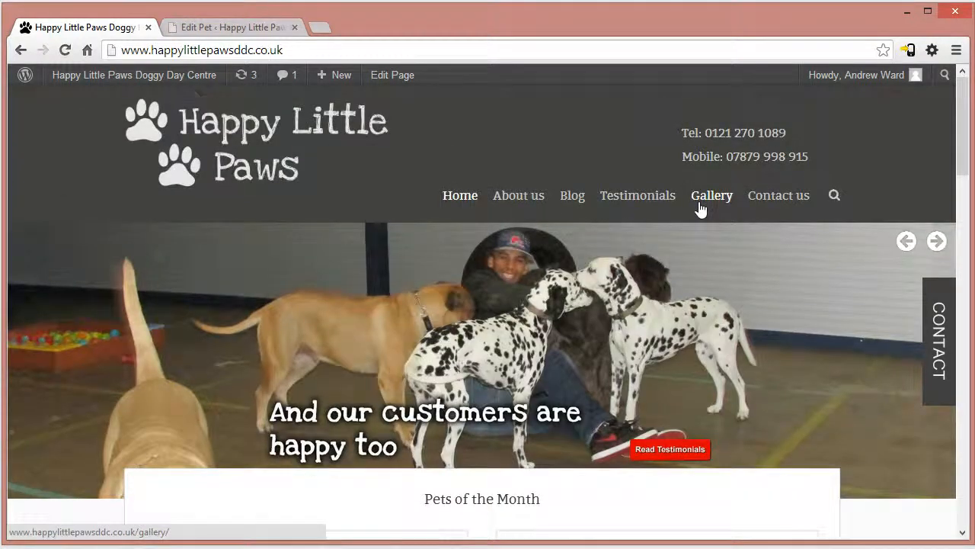
pyautogui.scroll(-4, 700, 209)
pyautogui.scroll(-4, 481, 322)
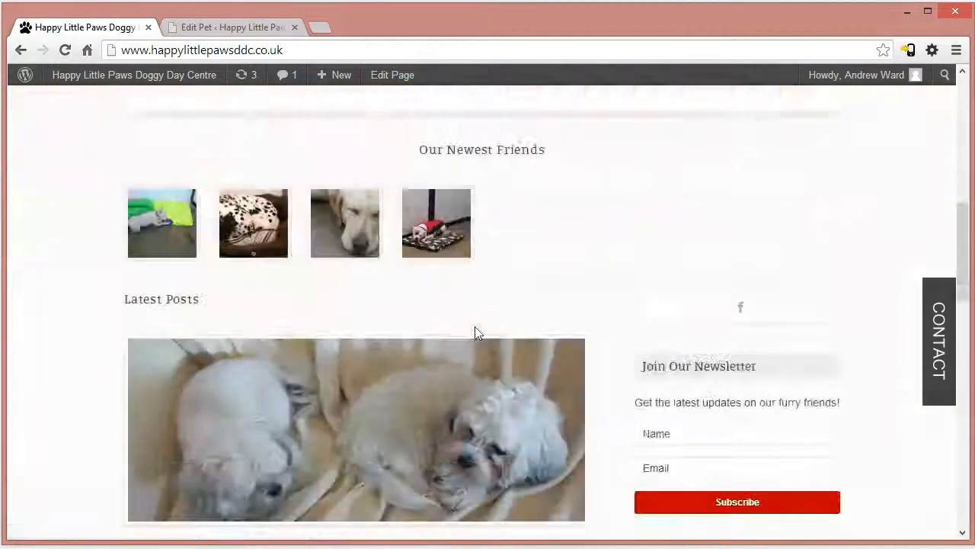
pyautogui.scroll(-2, 137, 261)
pyautogui.scroll(3, 232, 320)
# - Review the ererferf pet's Featured Pet fields and open the Dalmatian's detail page from Pets of the Month on the home page
pyautogui.click(195, 23)
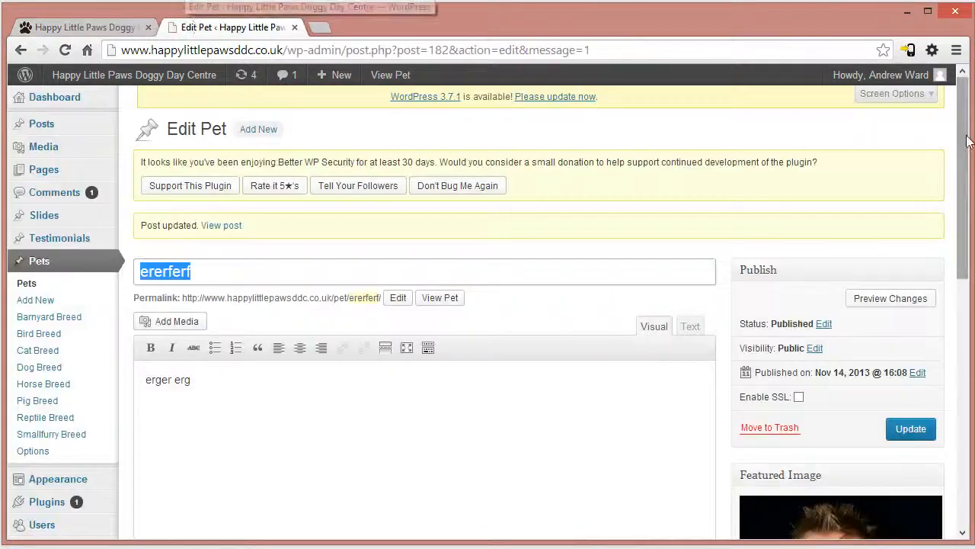
pyautogui.moveTo(964, 122); pyautogui.dragTo(964, 366)
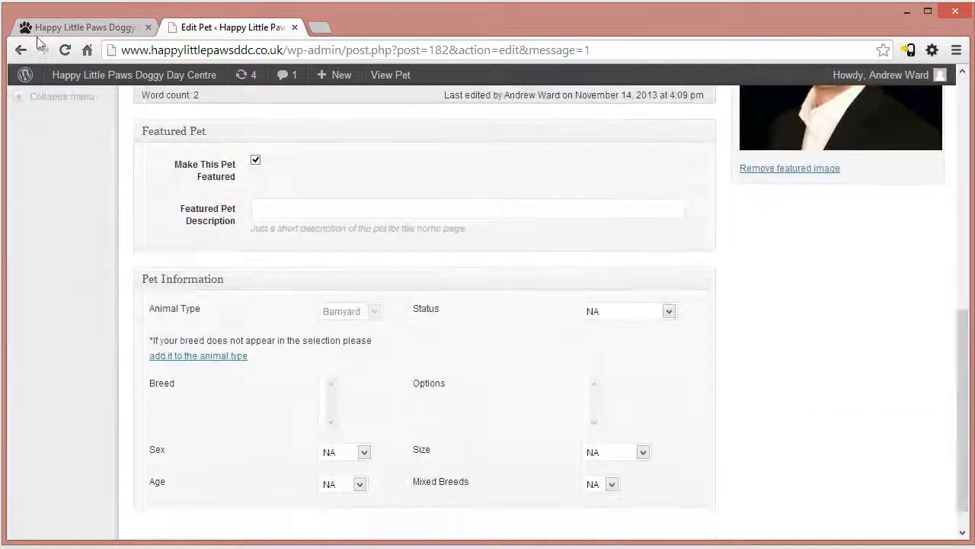
pyautogui.click(76, 27)
pyautogui.moveTo(584, 275)
pyautogui.click(650, 337)
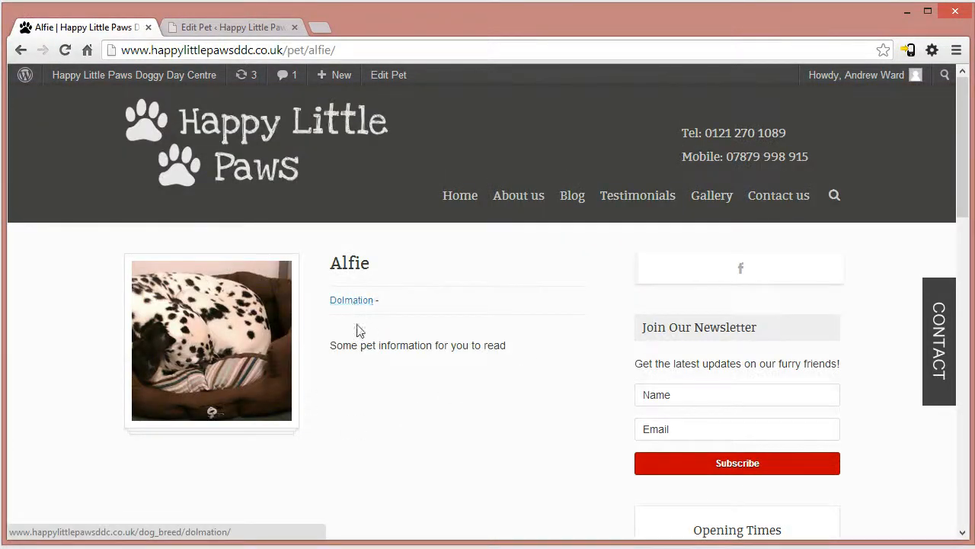
# - View the pets listed under the Dolmation breed and return to Alfie's page
pyautogui.click(351, 300)
pyautogui.scroll(-2, 396, 327)
pyautogui.scroll(1, 411, 354)
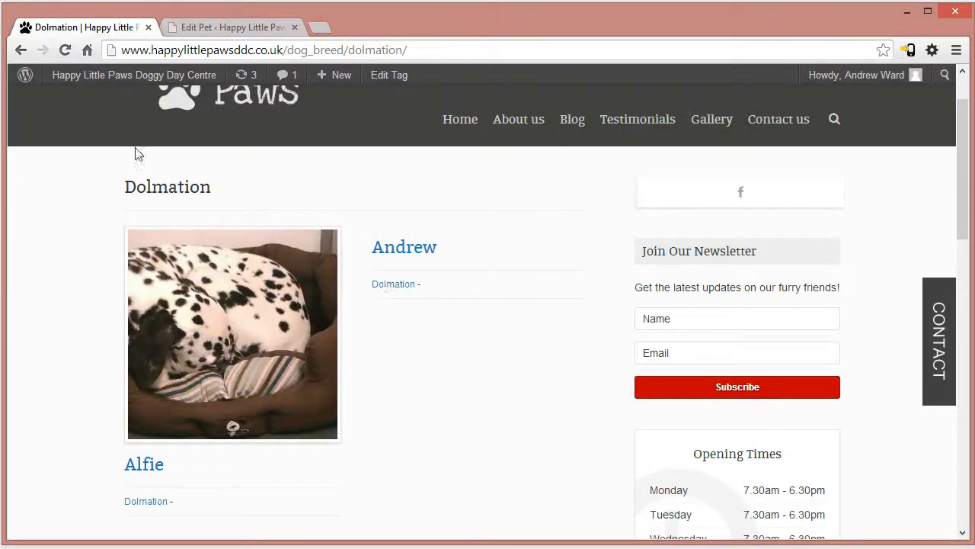
pyautogui.click(21, 49)
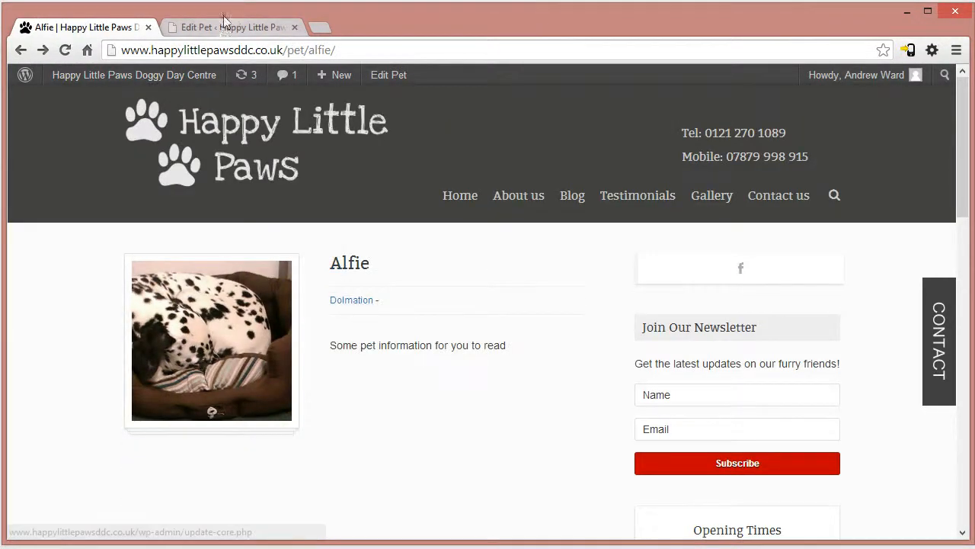
# - Examine the Pet Information fields of the ererferf pet, including animal type, breed, status, sex, size and age
pyautogui.click(221, 28)
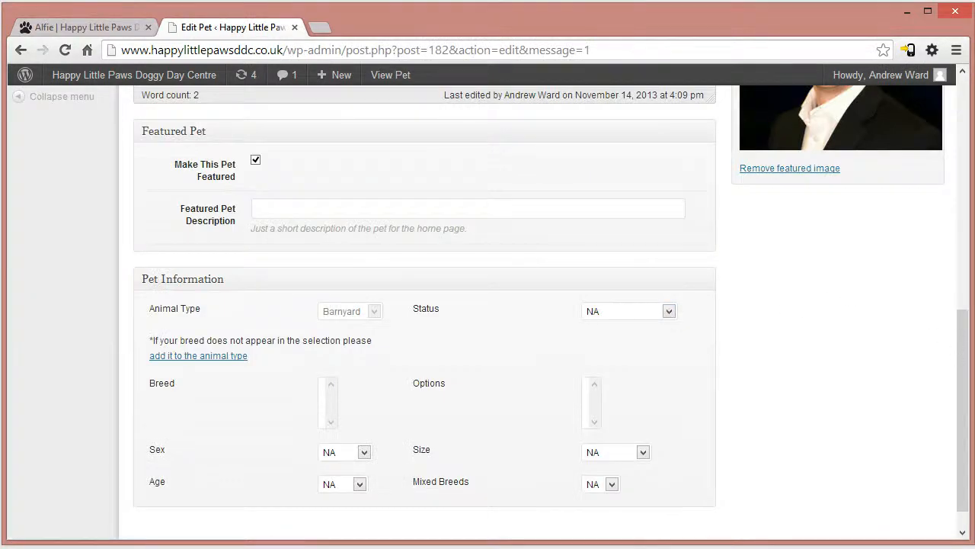
pyautogui.moveTo(958, 328); pyautogui.dragTo(664, 392)
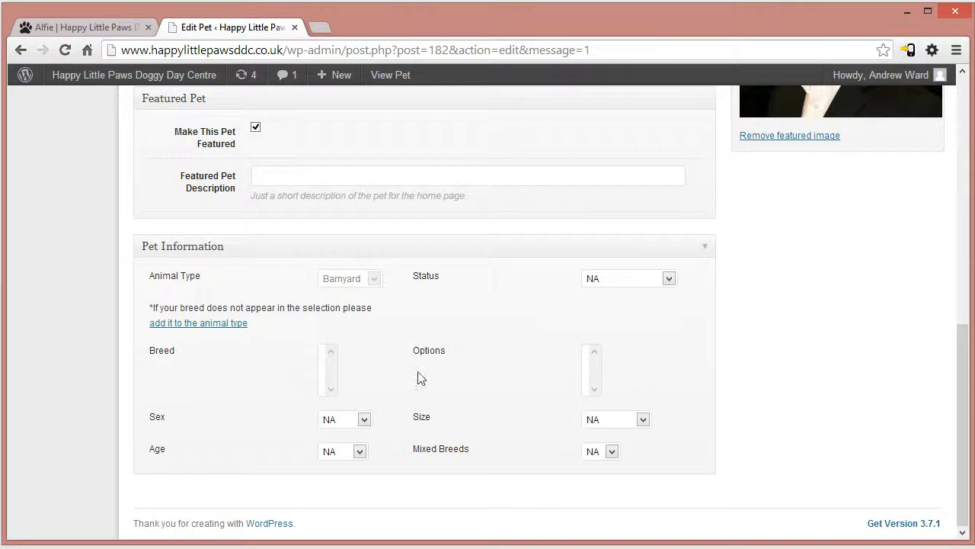
# - Check the ererferf pet's description, featured image, Sex options and Animal Type setting
pyautogui.scroll(10, 427, 385)
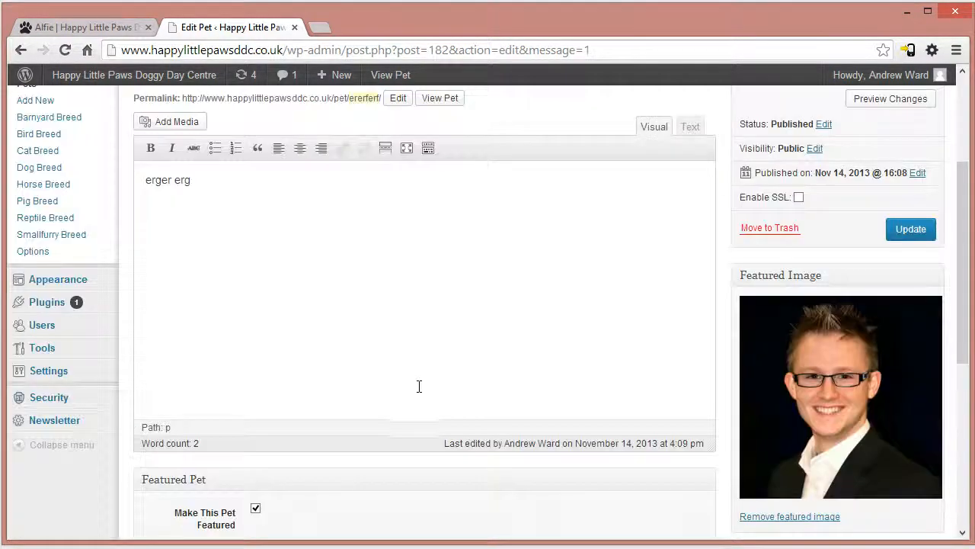
pyautogui.scroll(-10, 411, 390)
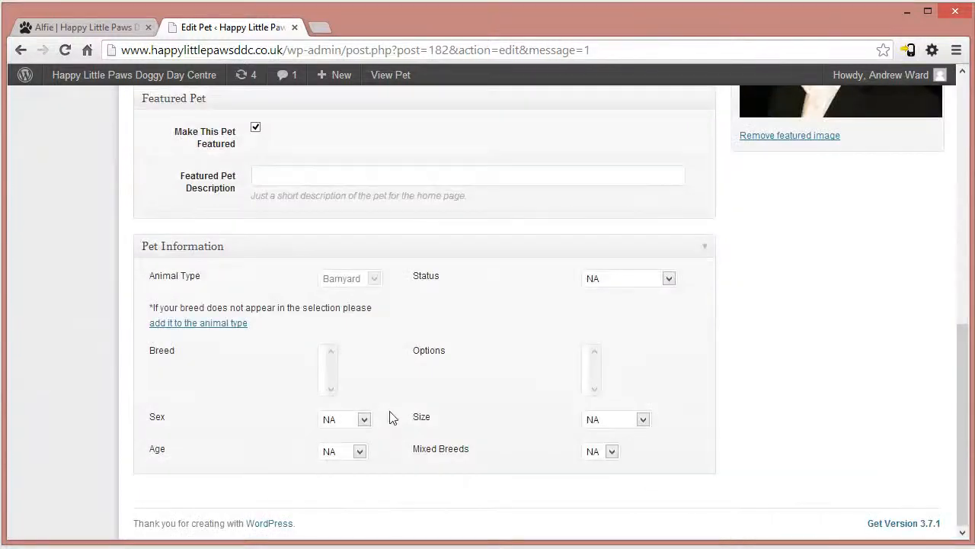
pyautogui.click(363, 420)
pyautogui.click(342, 296)
pyautogui.scroll(5, 418, 326)
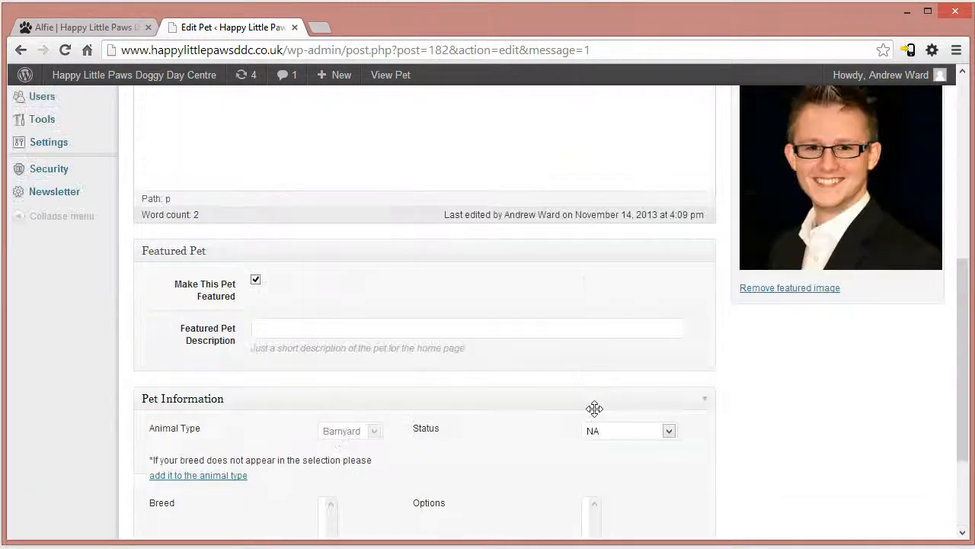
pyautogui.scroll(-4, 651, 366)
pyautogui.scroll(10, 709, 279)
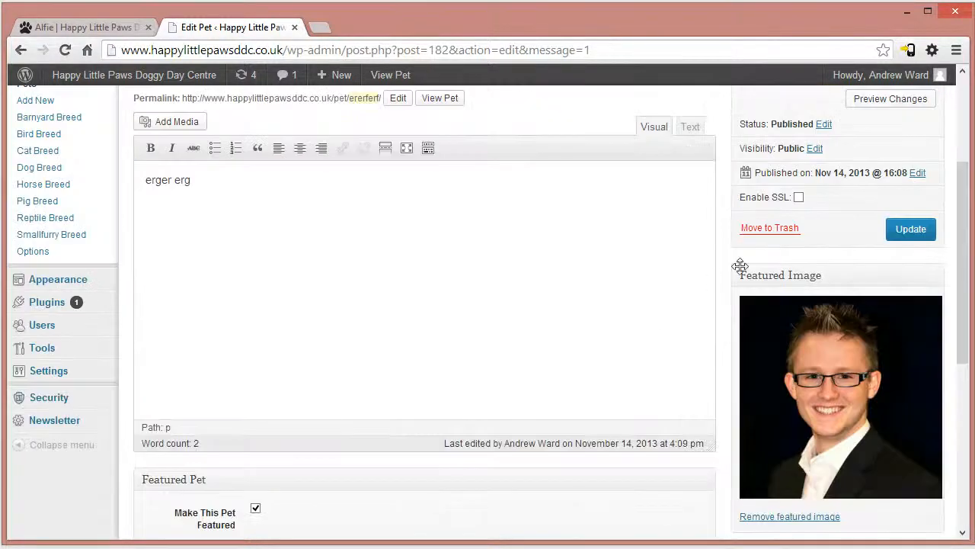
# - Move the ererferf pet to the trash from the pets list
pyautogui.click(27, 283)
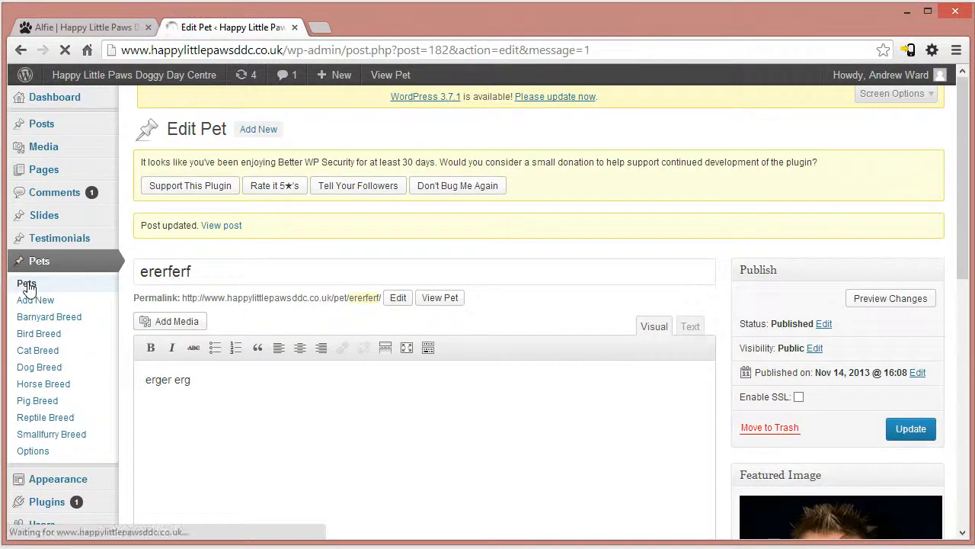
pyautogui.scroll(-2, 206, 385)
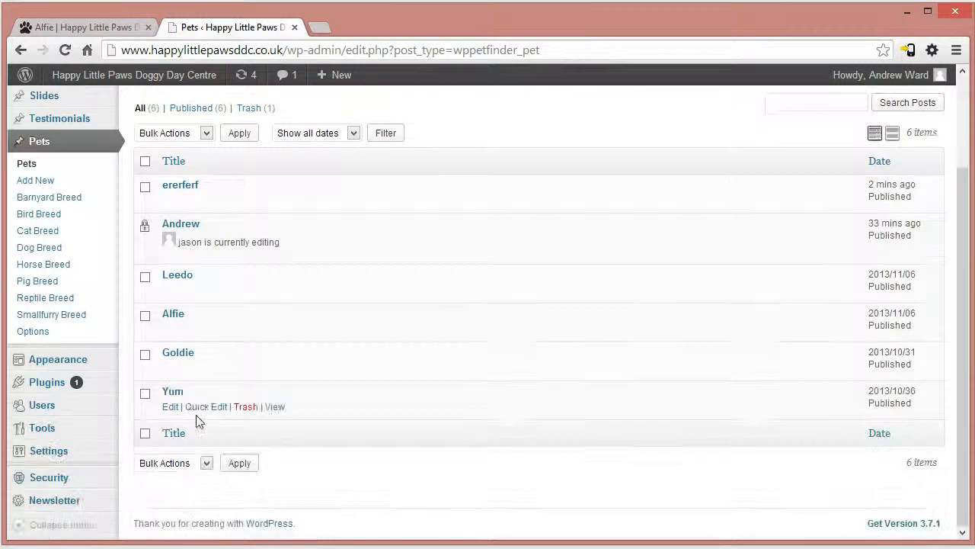
pyautogui.click(244, 201)
# - Start a new pet titled reger with the description gergerg
pyautogui.click(36, 300)
pyautogui.write('reger')
pyautogui.click(297, 387)
pyautogui.write('gergerg')
# - Set the media library portrait of the man in a dark suit and striped tie as the pet's featured image
pyautogui.scroll(-1, 808, 390)
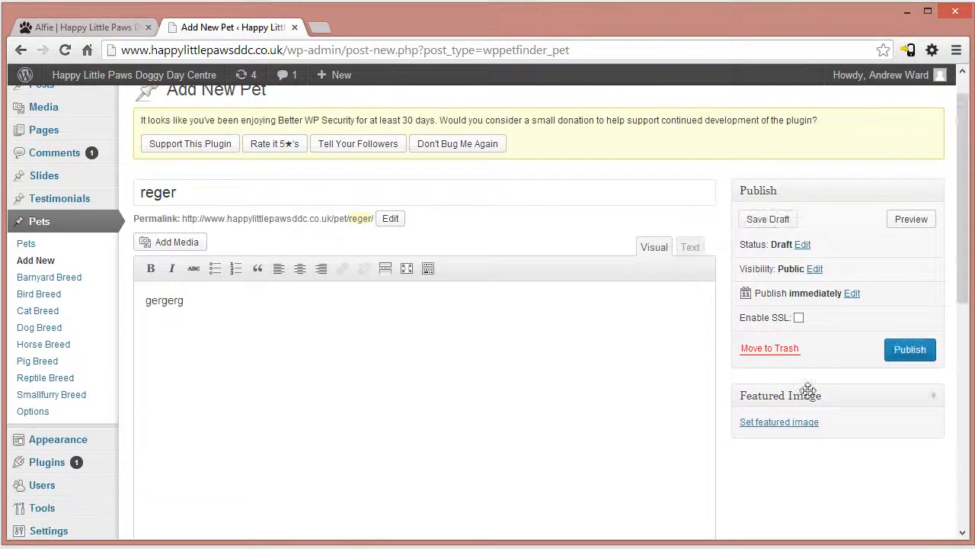
pyautogui.click(774, 423)
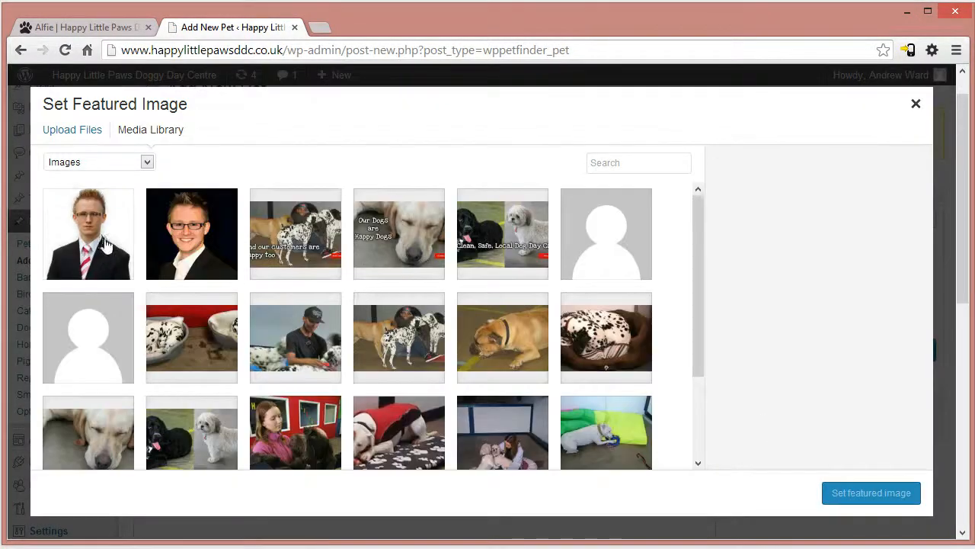
pyautogui.click(107, 244)
pyautogui.click(871, 492)
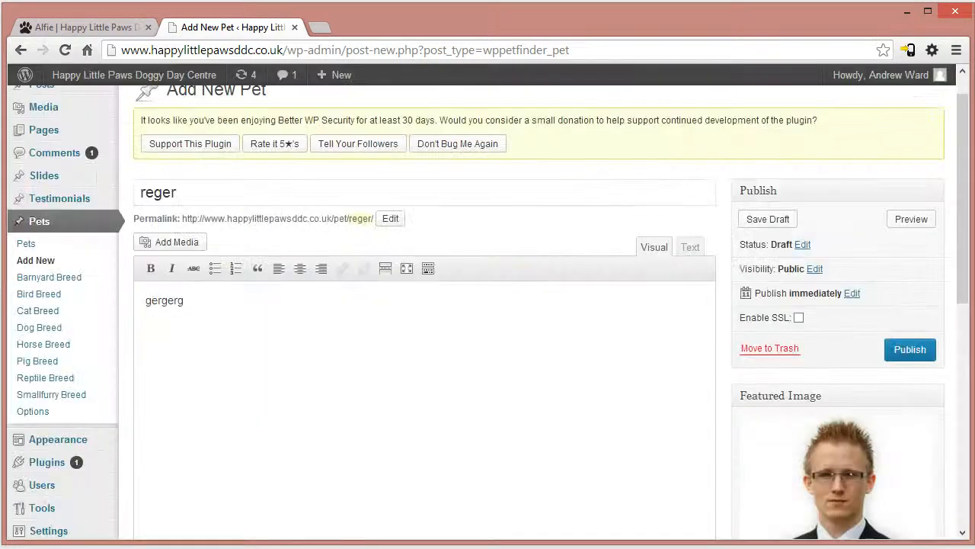
# - Set the reger pet's animal type to Dog and publish the pet
pyautogui.scroll(-10, 486, 380)
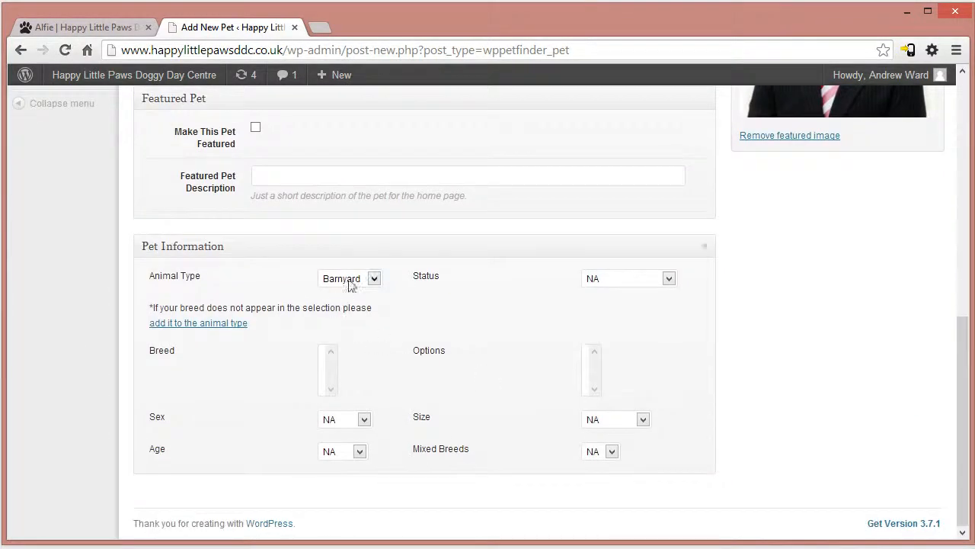
pyautogui.click(343, 286)
pyautogui.click(353, 340)
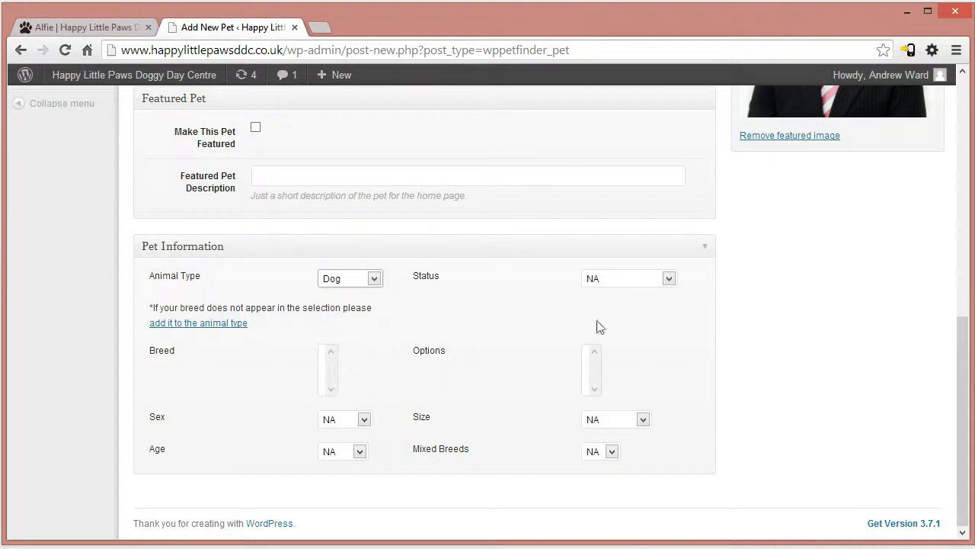
pyautogui.moveTo(966, 350); pyautogui.dragTo(954, 114)
pyautogui.click(909, 380)
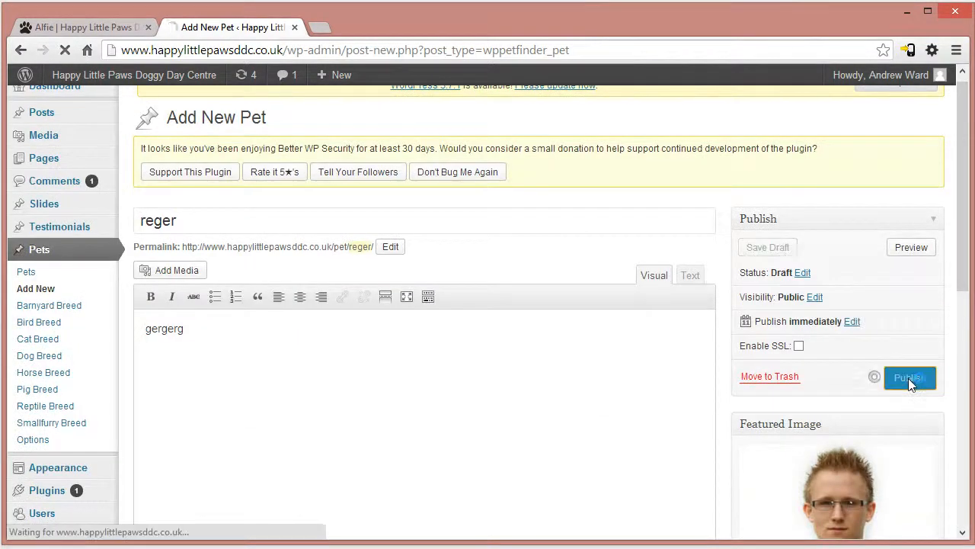
# - Select Golden Retriever as the reger pet's breed and update the pet
pyautogui.moveTo(963, 254); pyautogui.dragTo(943, 496)
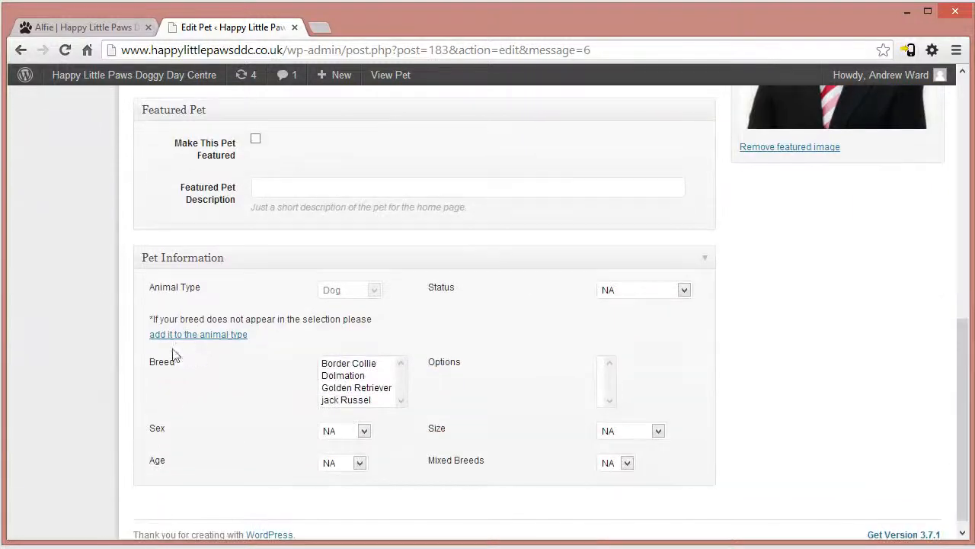
pyautogui.click(367, 388)
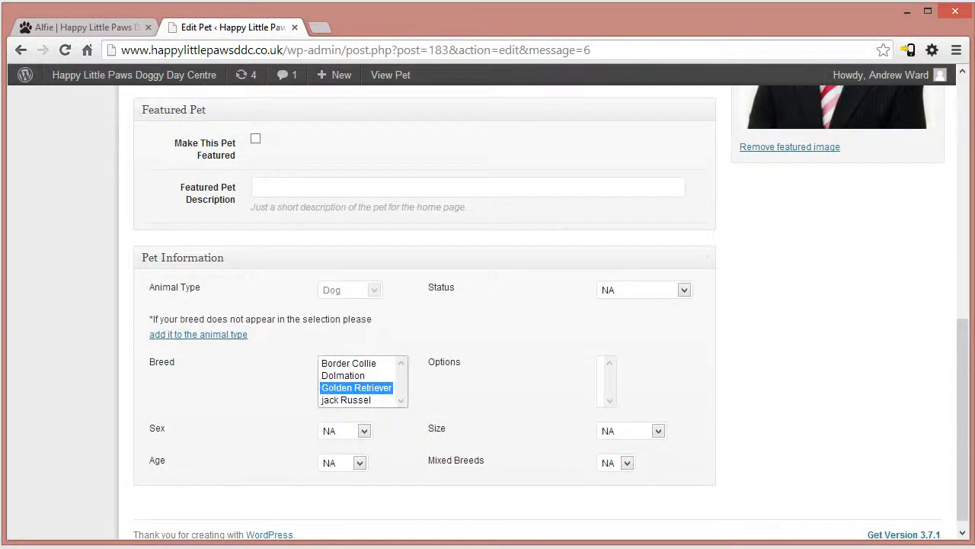
pyautogui.moveTo(965, 372); pyautogui.dragTo(963, 169)
pyautogui.click(907, 332)
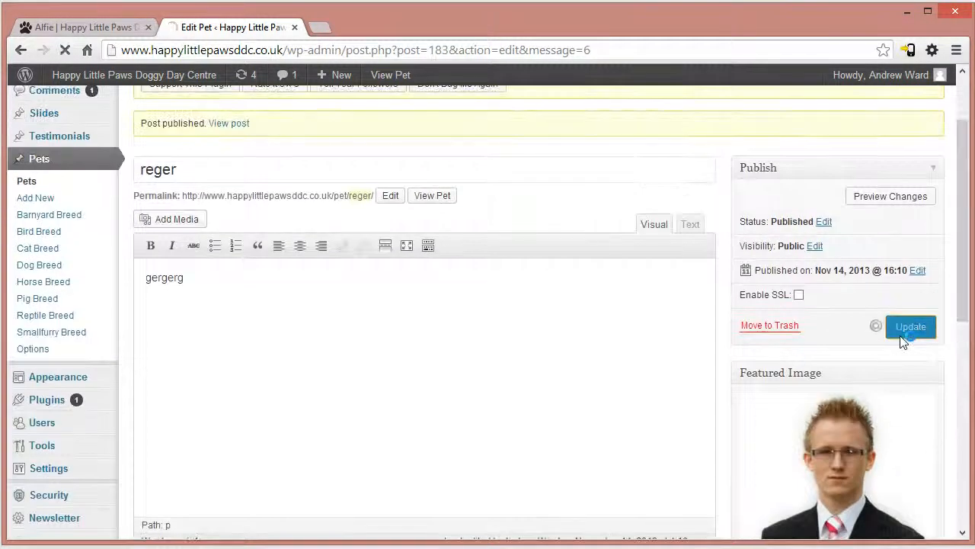
# - Make the reger pet featured and save the update
pyautogui.scroll(-4, 353, 448)
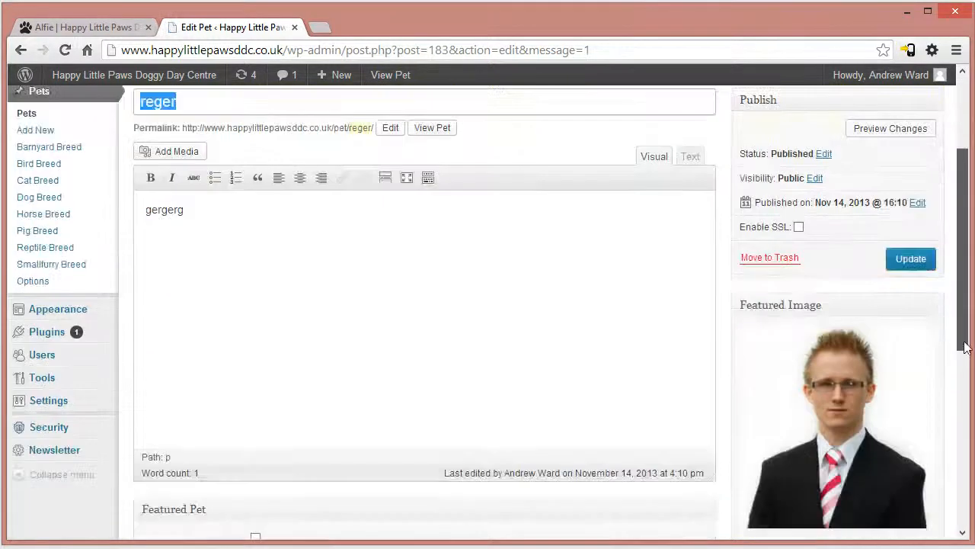
pyautogui.click(257, 461)
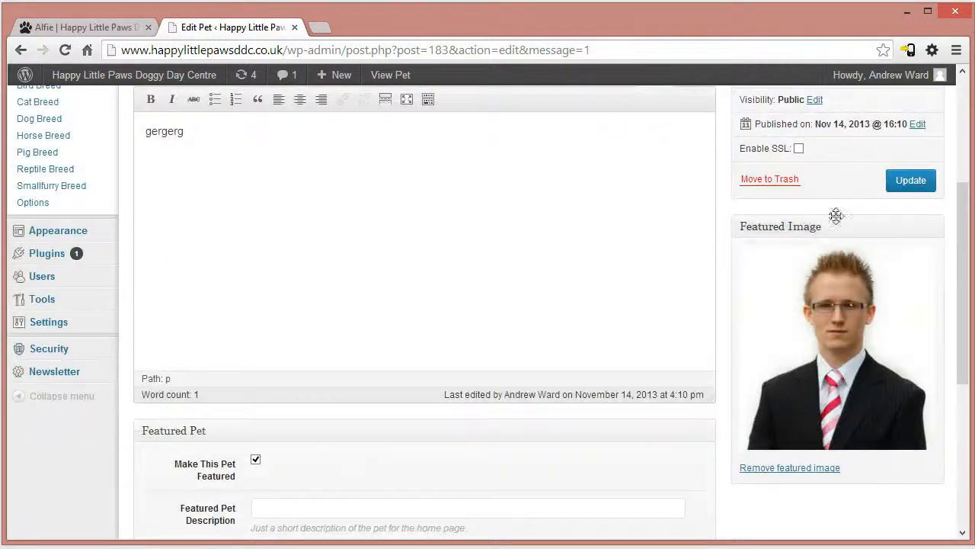
pyautogui.click(901, 183)
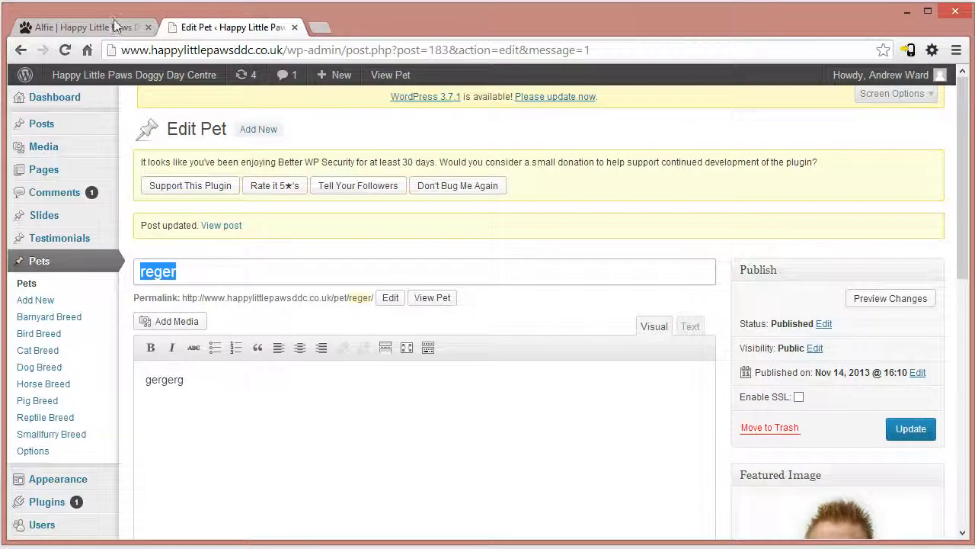
# - Load the live home page and check Pets of the Month and Our Newest Friends for the reger pet
pyautogui.click(116, 26)
pyautogui.click(220, 137)
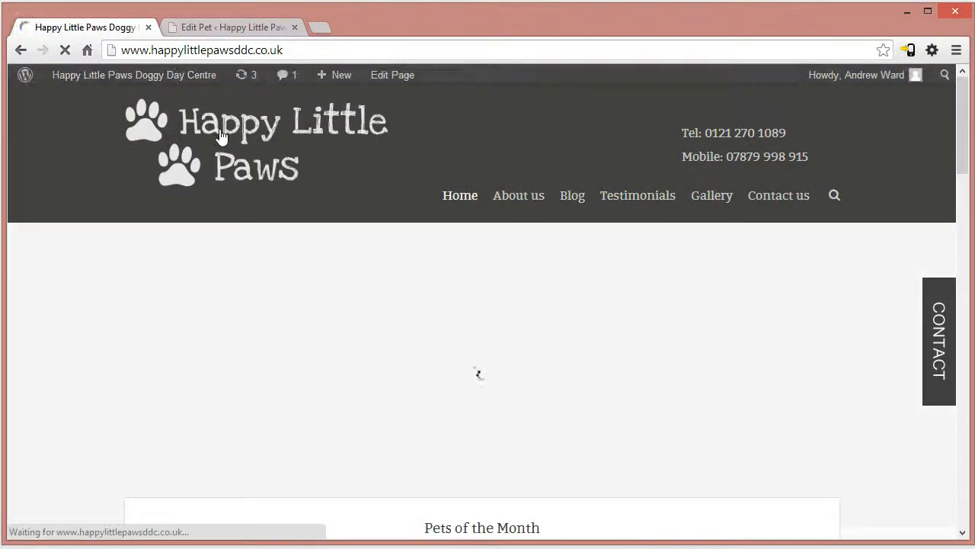
pyautogui.scroll(-5, 609, 287)
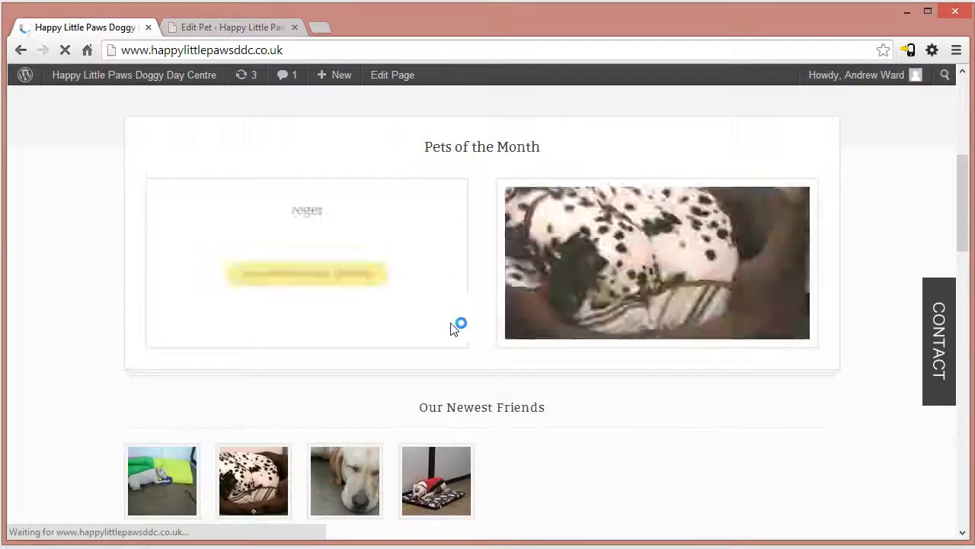
pyautogui.scroll(-4, 530, 384)
pyautogui.scroll(4, 540, 385)
pyautogui.moveTo(244, 212)
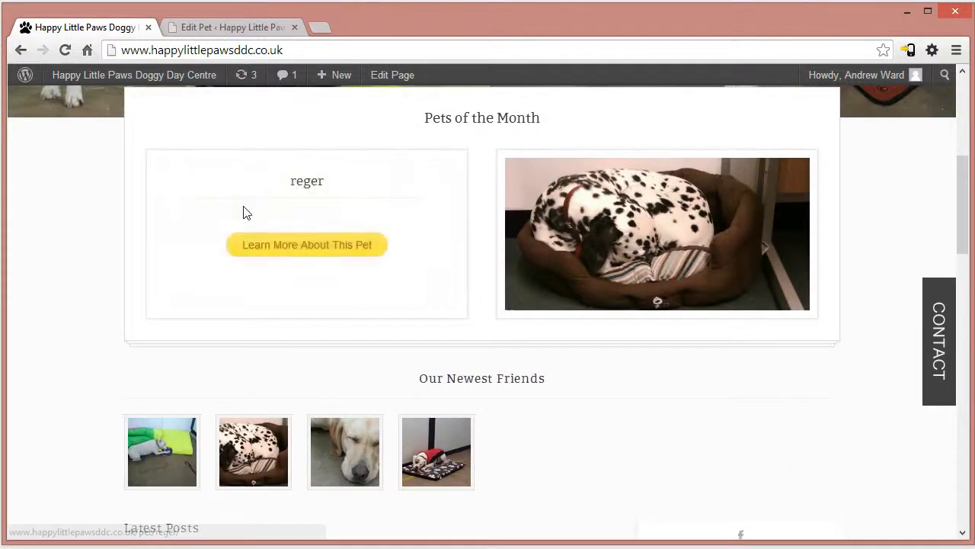
# - Open the reger pet's detail page from Pets of the Month and view the pets under its Golden Retriever breed
pyautogui.click(272, 249)
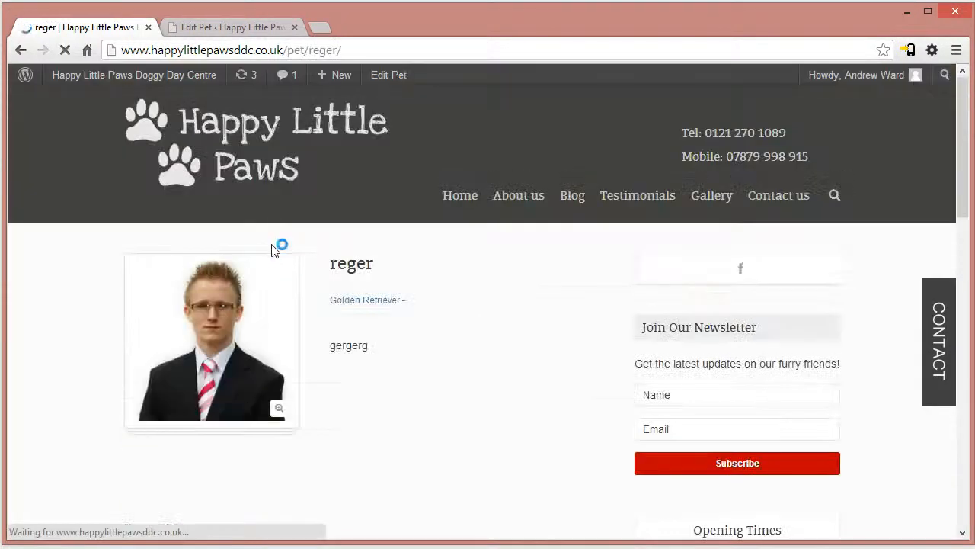
pyautogui.doubleClick(375, 301)
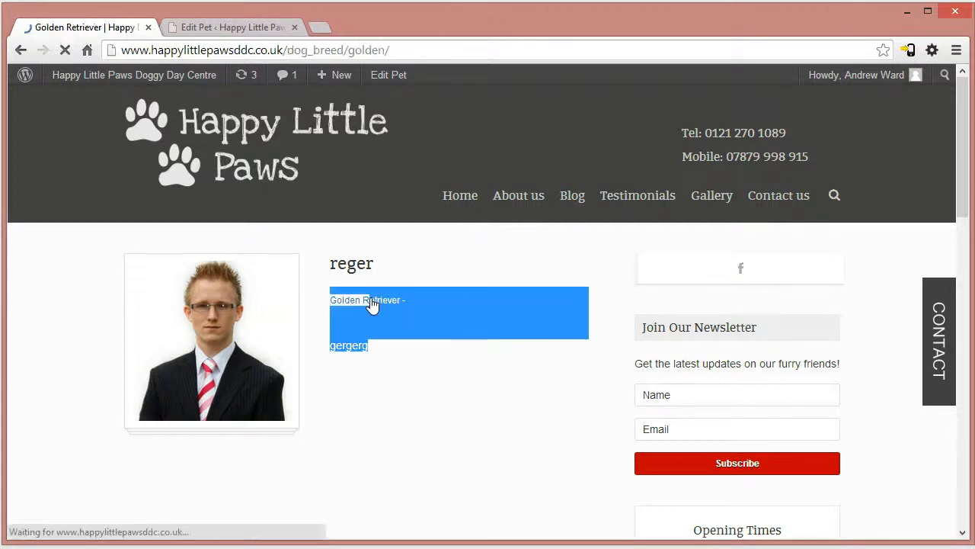
pyautogui.scroll(-2, 553, 392)
# - Go through the Border Collie, Dolmation, Golden Retriever and jack Russel entries in the reger pet's Breed list, ending on Golden Retriever
pyautogui.click(221, 28)
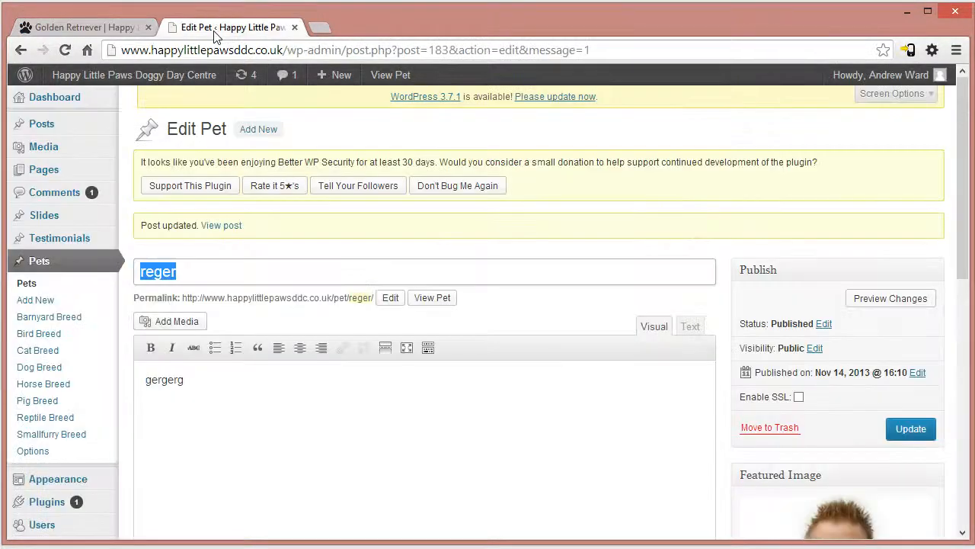
pyautogui.scroll(-7, 958, 190)
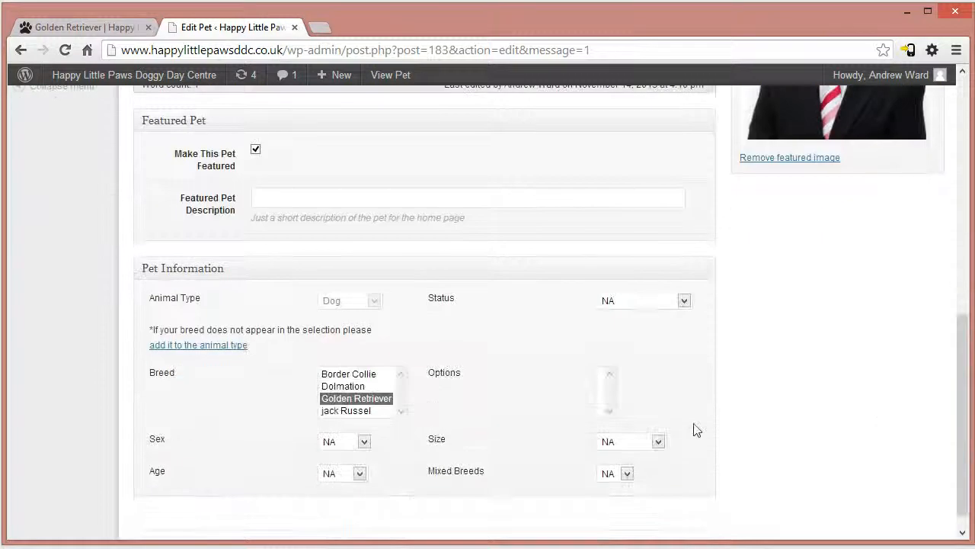
pyautogui.click(344, 411)
pyautogui.click(345, 398)
pyautogui.click(345, 373)
pyautogui.click(343, 385)
pyautogui.click(342, 411)
pyautogui.click(343, 398)
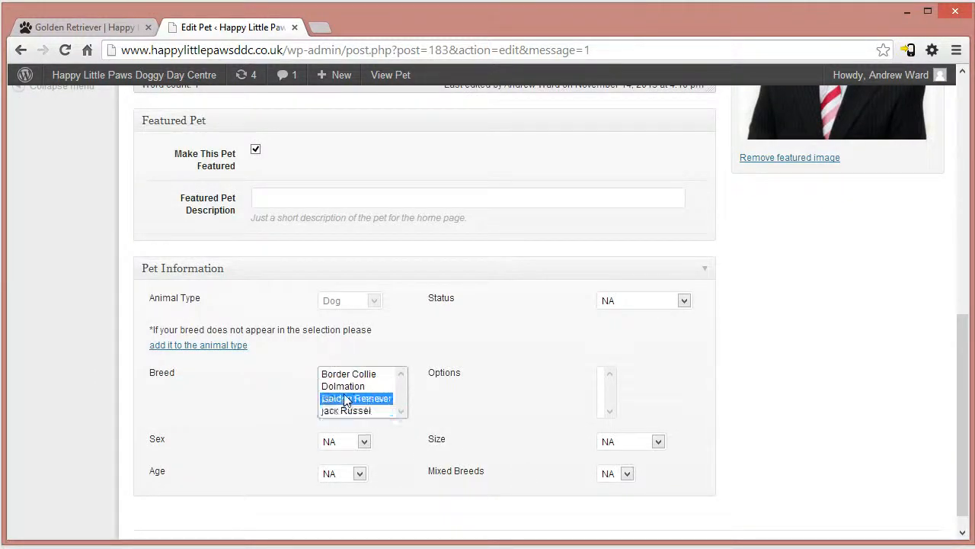
pyautogui.click(343, 386)
pyautogui.click(347, 373)
pyautogui.click(345, 398)
# - Add a new dog breed named test breed with the slug test, checking the live Golden Retriever page's URL for how slugs appear
pyautogui.scroll(8, 358, 325)
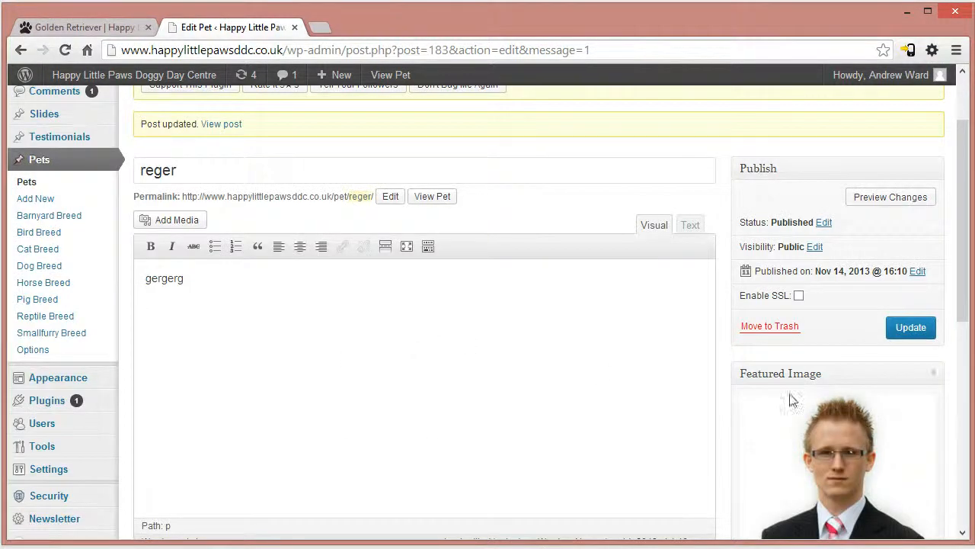
pyautogui.scroll(1, 791, 401)
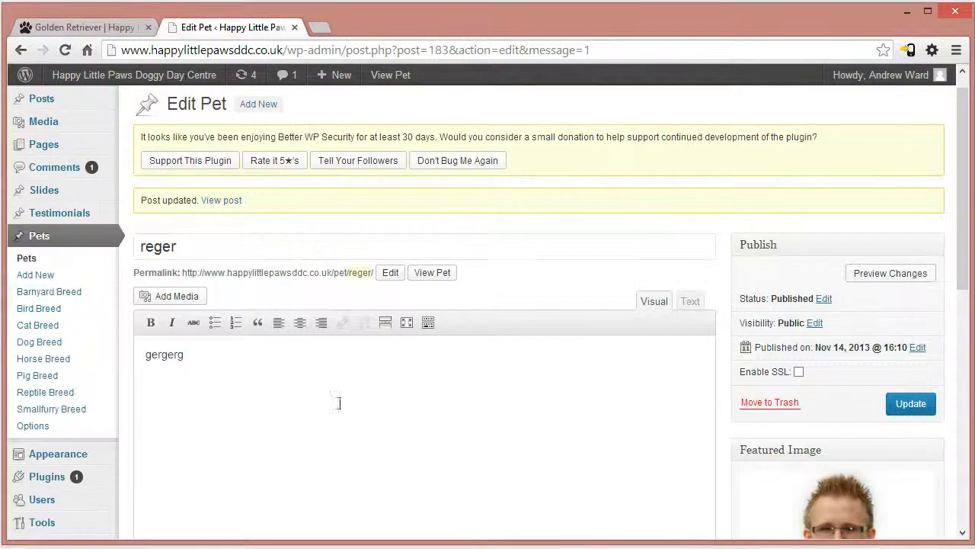
pyautogui.click(40, 343)
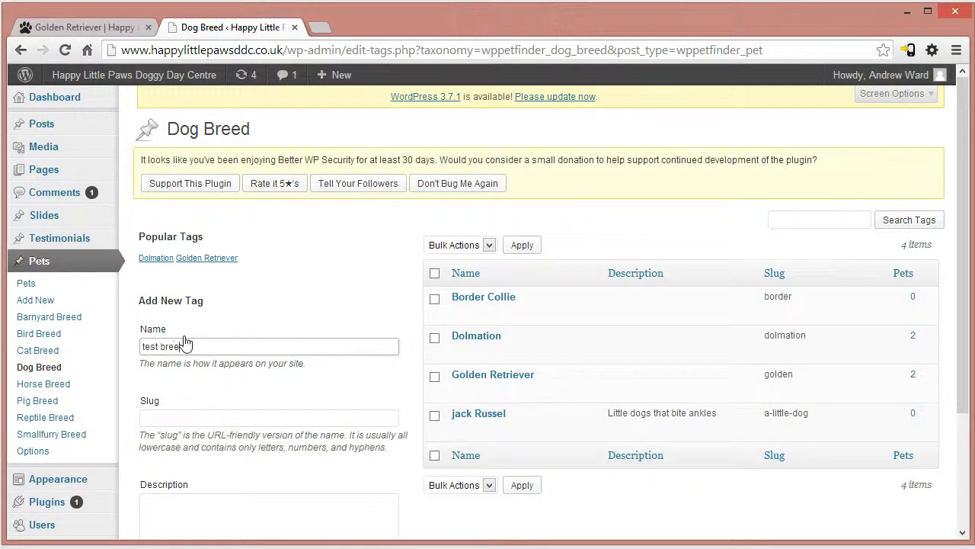
pyautogui.click(189, 421)
pyautogui.scroll(-1, 305, 416)
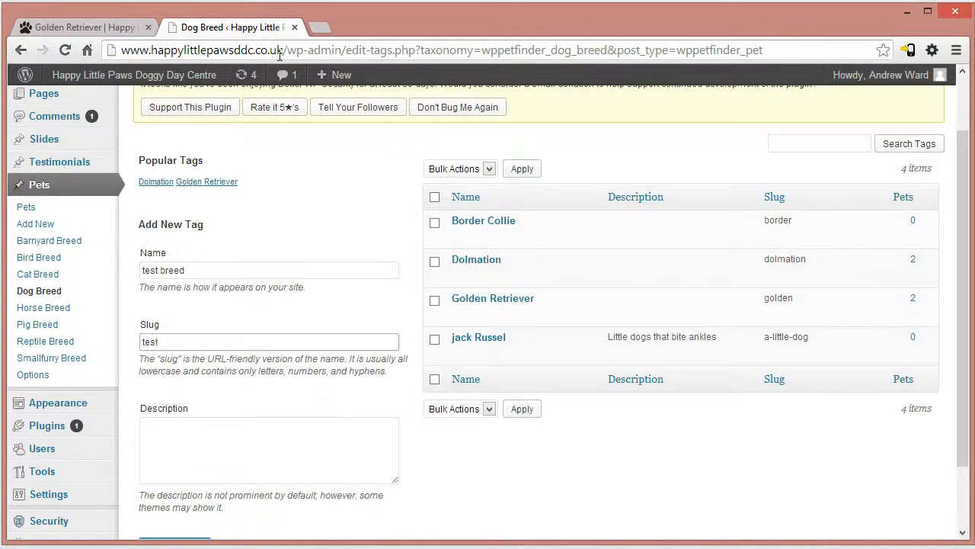
pyautogui.click(91, 26)
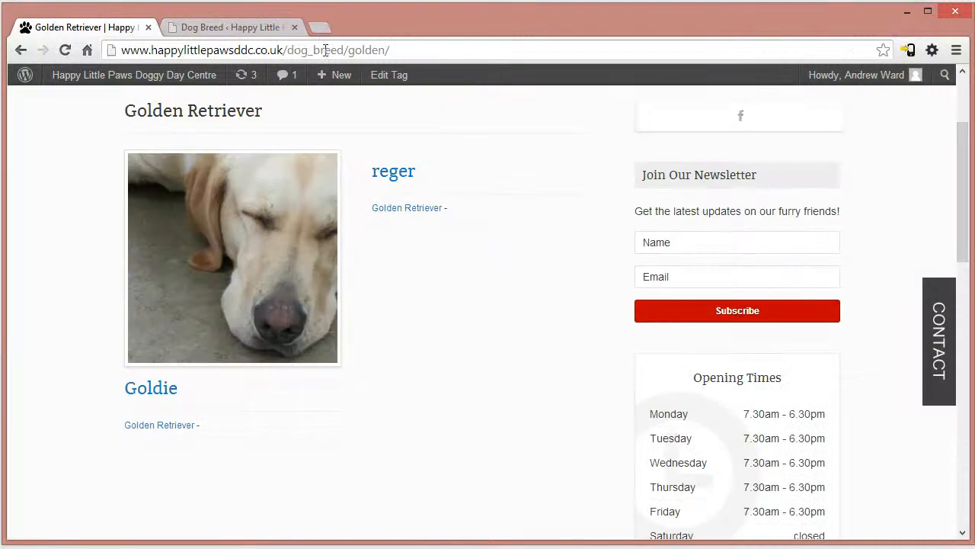
pyautogui.click(251, 28)
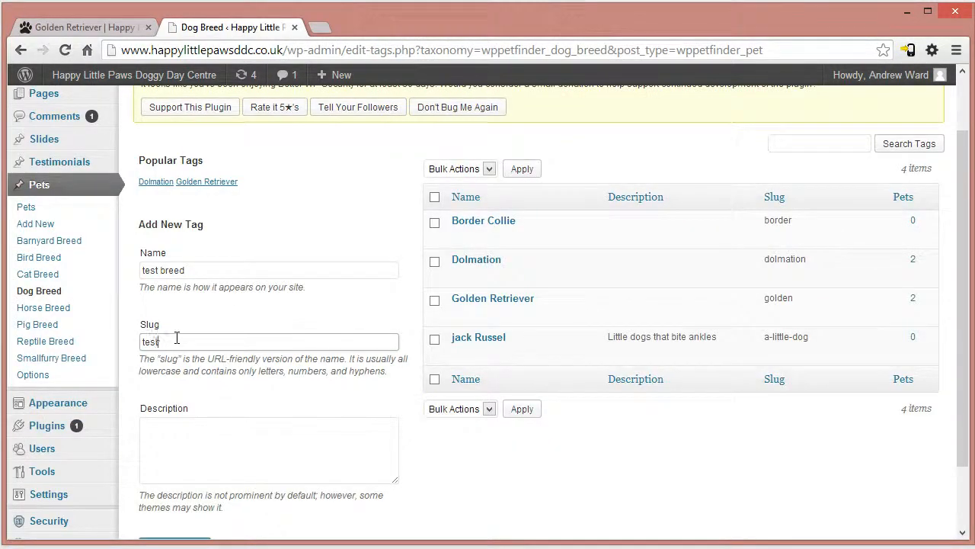
pyautogui.scroll(-2, 390, 438)
pyautogui.click(174, 461)
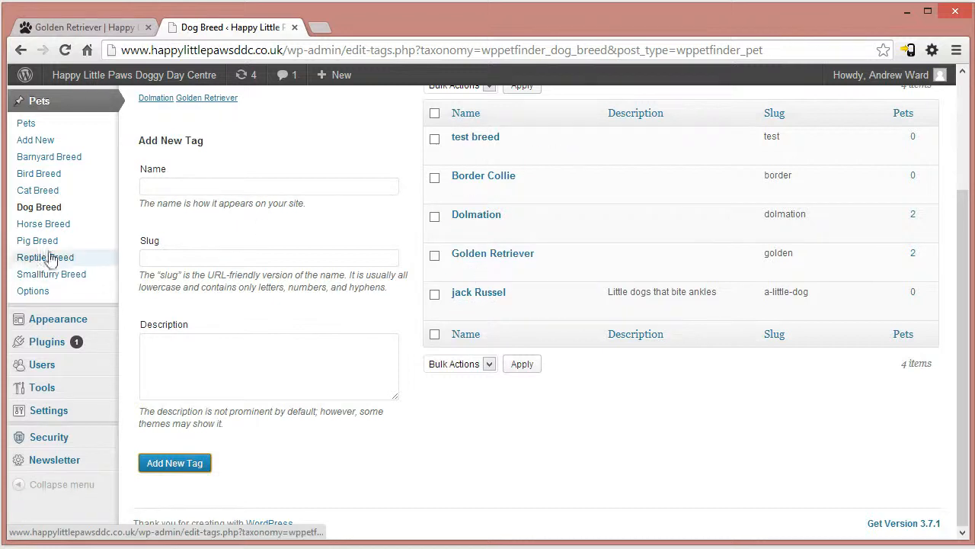
# - Open the reger pet for editing and select test breed in its Breed list
pyautogui.click(27, 122)
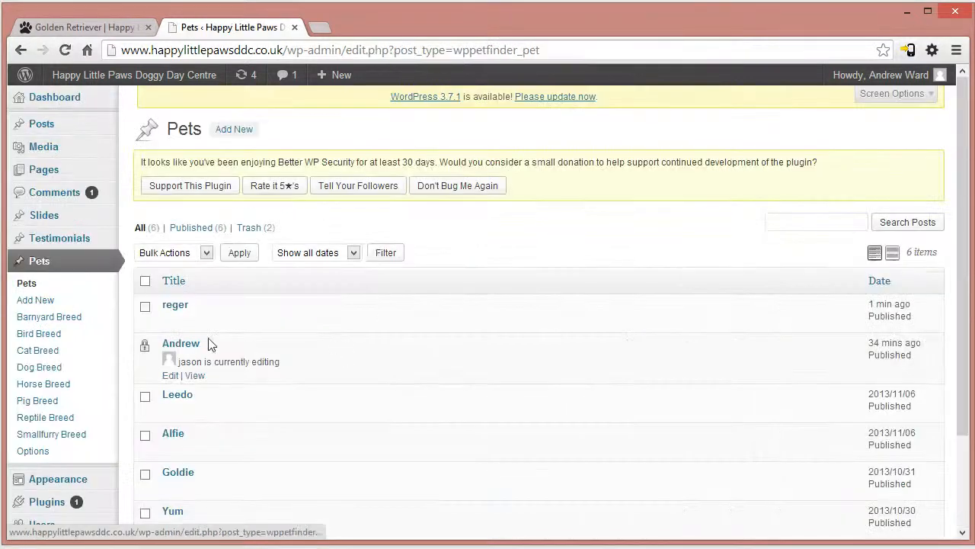
pyautogui.click(168, 305)
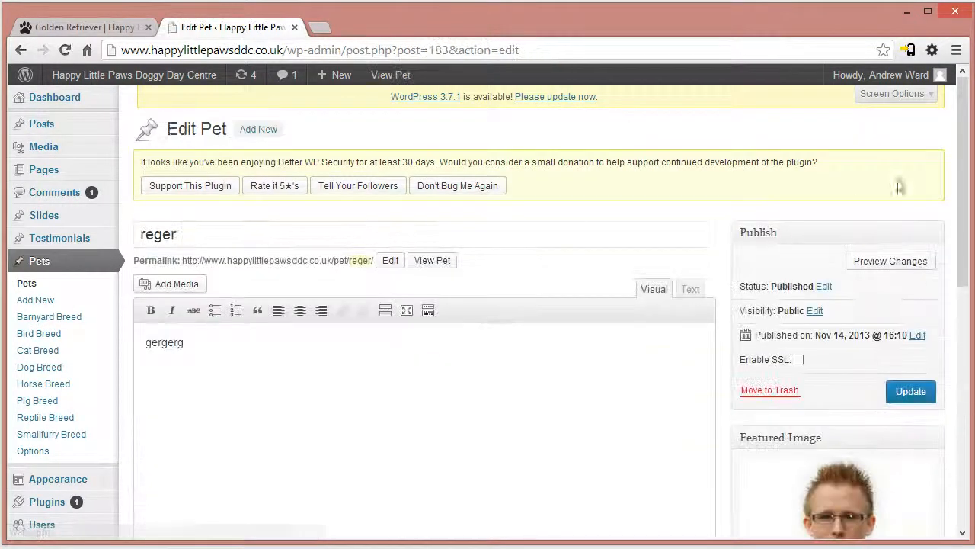
pyautogui.scroll(-9, 543, 387)
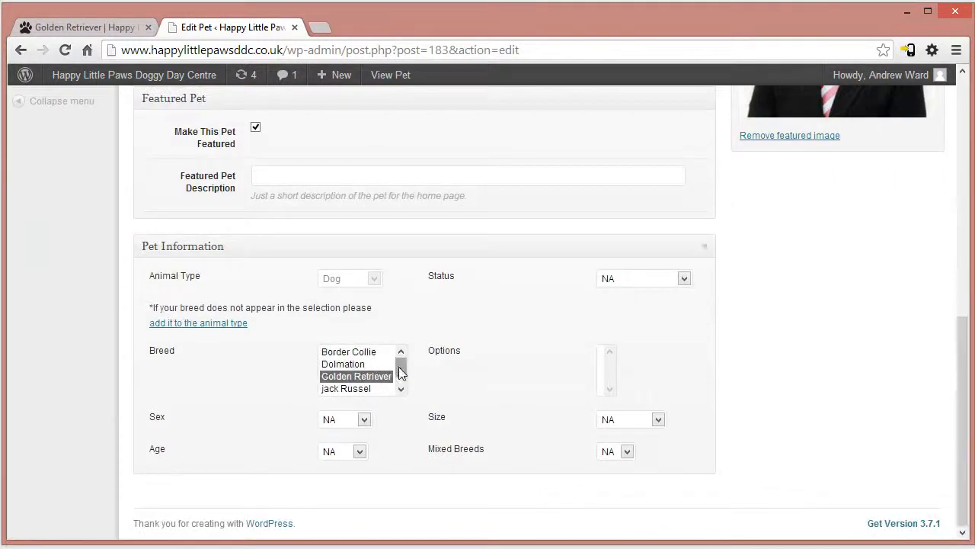
pyautogui.scroll(-1, 394, 374)
pyautogui.click(361, 389)
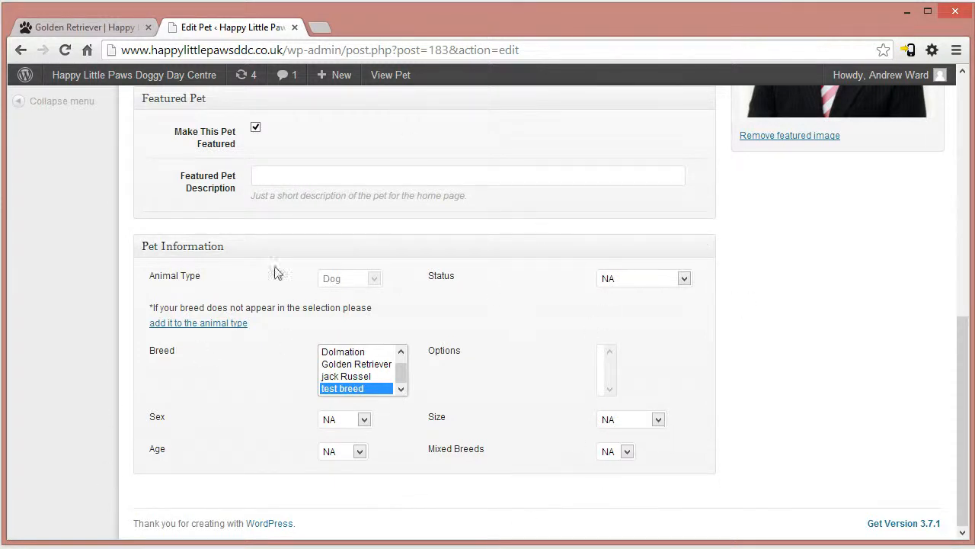
# - Load the live home page from the Golden Retriever page and compare Pets of the Month with the reger pet's edit screen
pyautogui.click(51, 27)
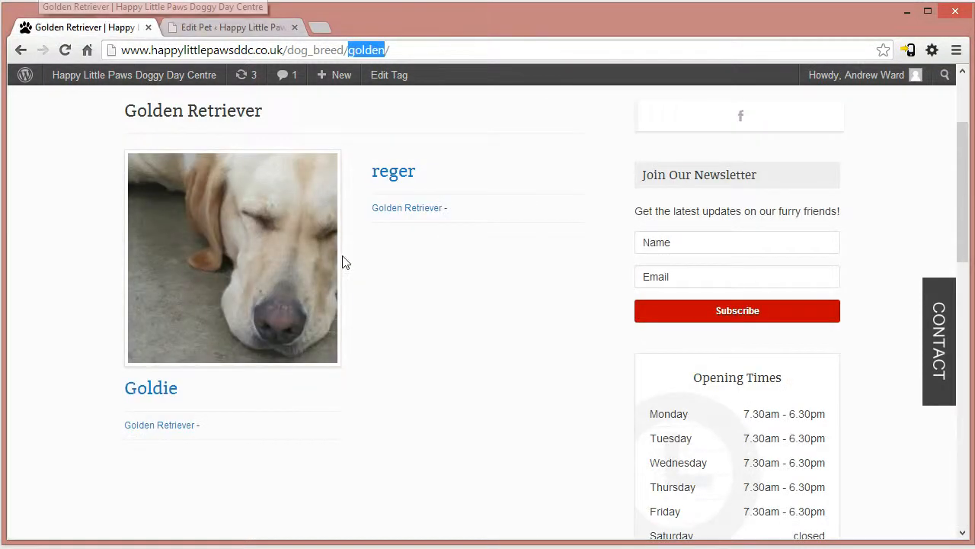
pyautogui.scroll(2, 344, 263)
pyautogui.click(239, 169)
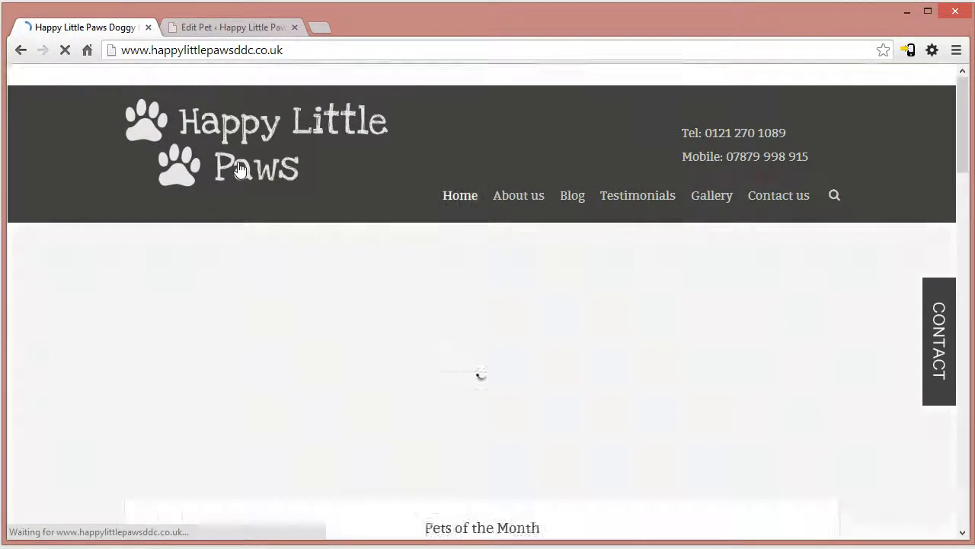
pyautogui.scroll(-3, 481, 335)
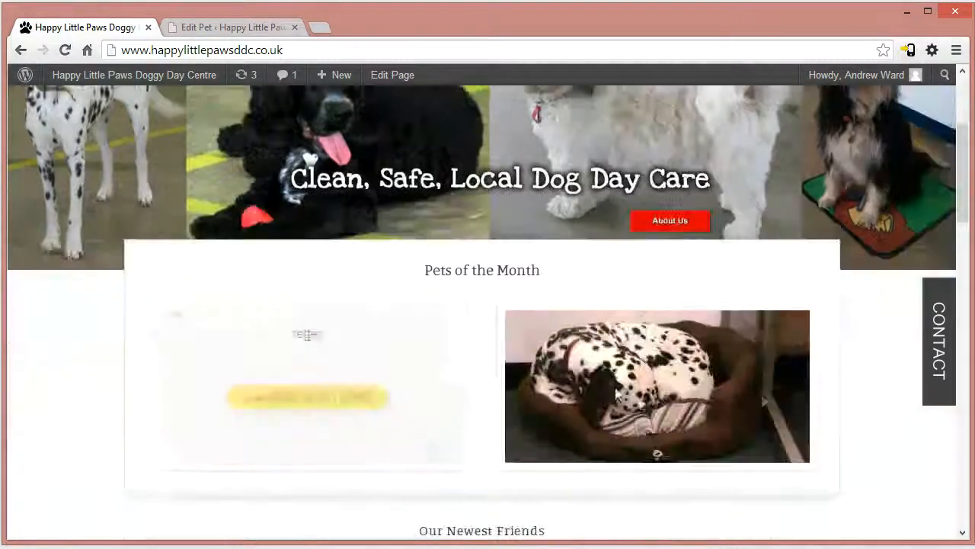
pyautogui.click(221, 28)
pyautogui.scroll(7, 510, 455)
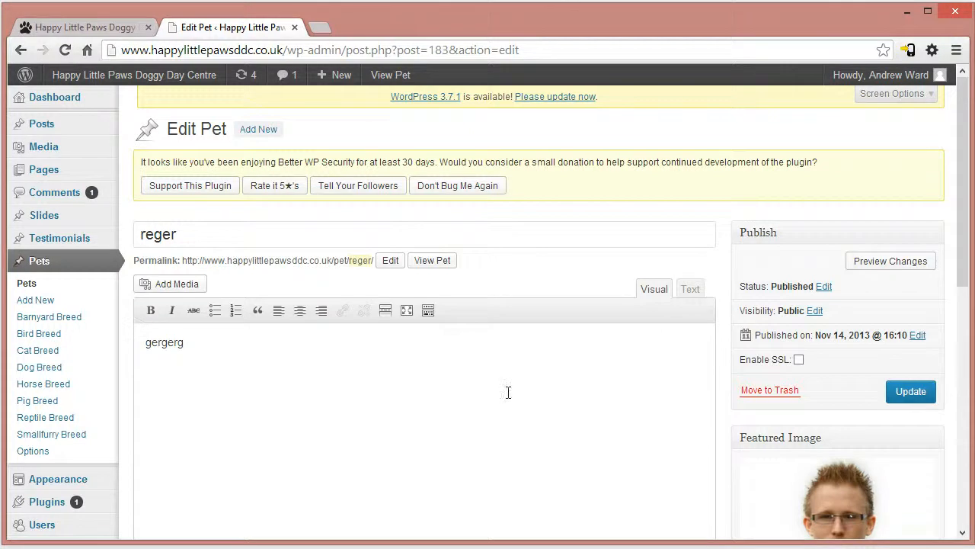
pyautogui.click(114, 28)
pyautogui.scroll(5, 274, 179)
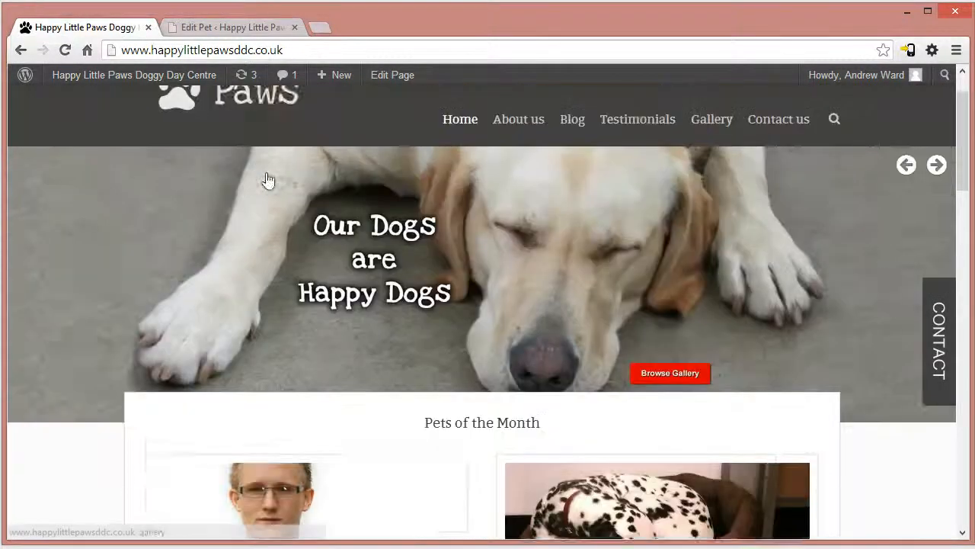
# - Look through the live home page's Latest Posts and its sidebar blocks, including the newsletter form, Opening Times, map and Dog Walking
pyautogui.scroll(-7, 315, 323)
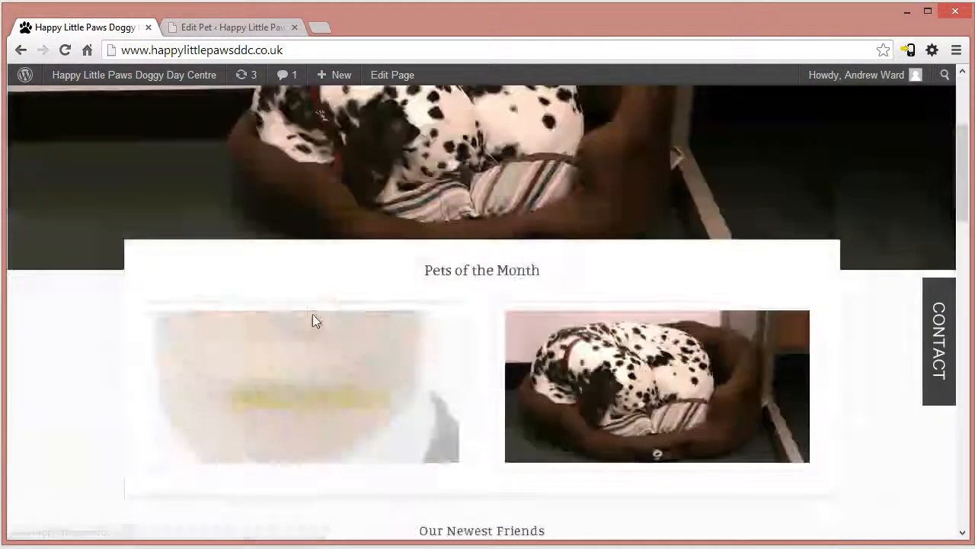
pyautogui.scroll(-2, 323, 351)
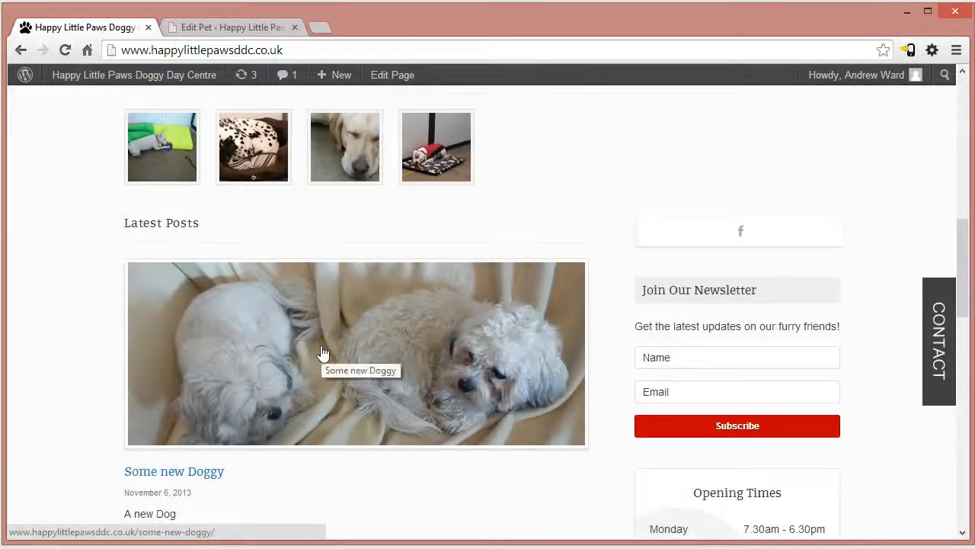
pyautogui.scroll(-4, 328, 362)
pyautogui.scroll(-2, 340, 394)
pyautogui.scroll(-2, 323, 416)
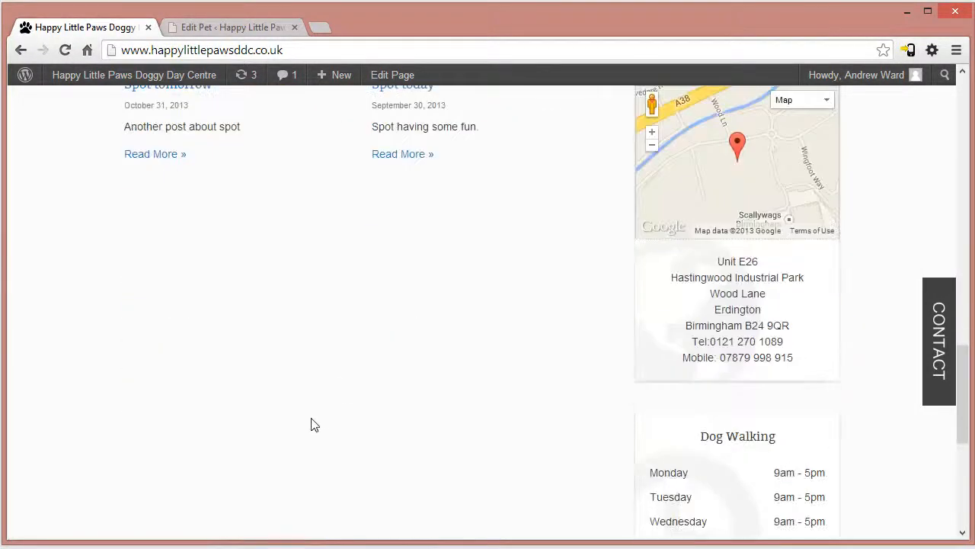
pyautogui.scroll(4, 311, 425)
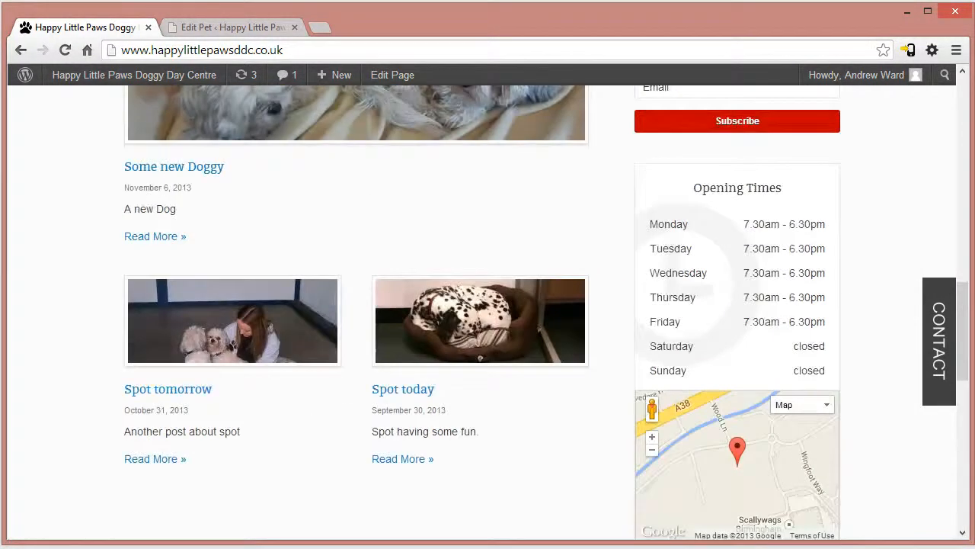
pyautogui.scroll(3, 592, 338)
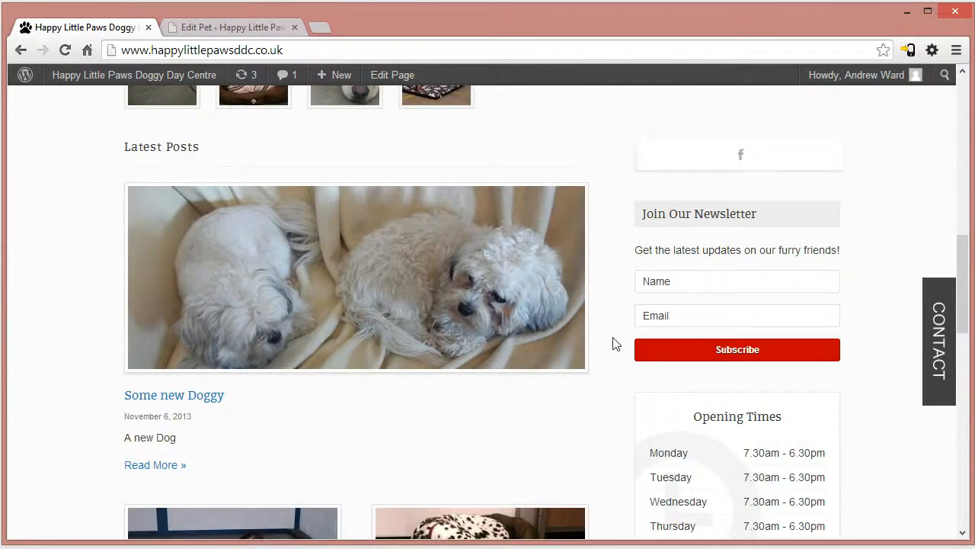
pyautogui.scroll(-2, 637, 412)
pyautogui.moveTo(820, 447); pyautogui.dragTo(676, 285)
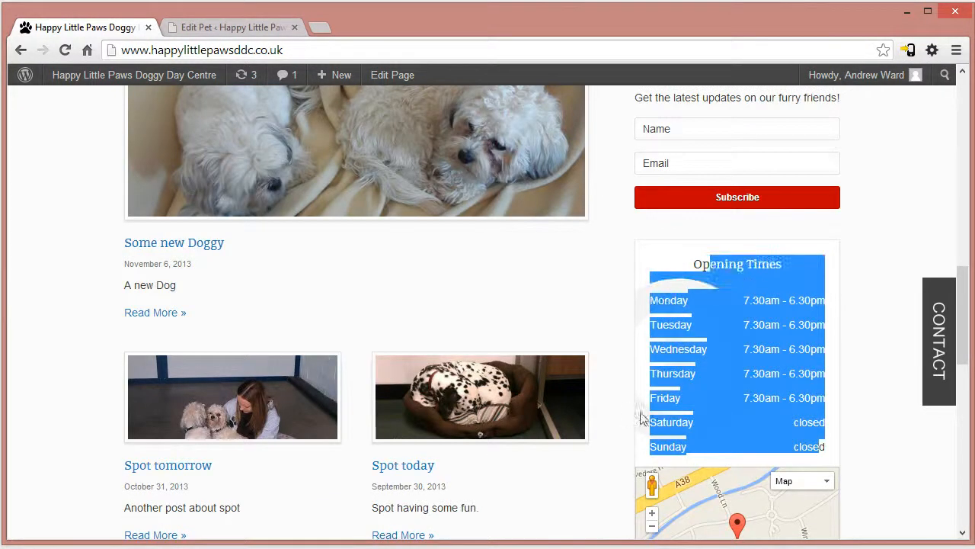
pyautogui.click(625, 346)
pyautogui.scroll(-1, 746, 460)
pyautogui.scroll(3, 730, 237)
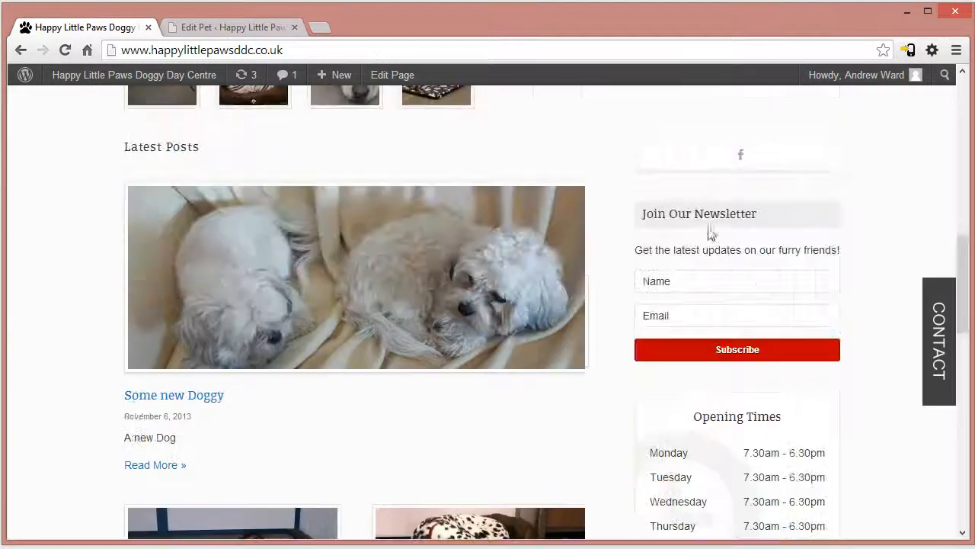
# - Return to the WordPress admin and open the Widgets screen
pyautogui.click(208, 26)
pyautogui.scroll(-2, 290, 427)
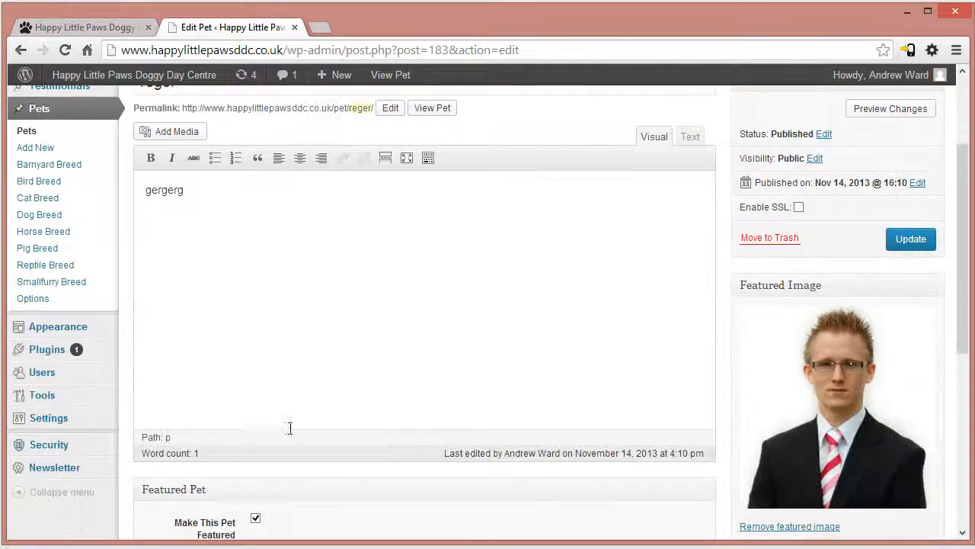
pyautogui.moveTo(124, 336)
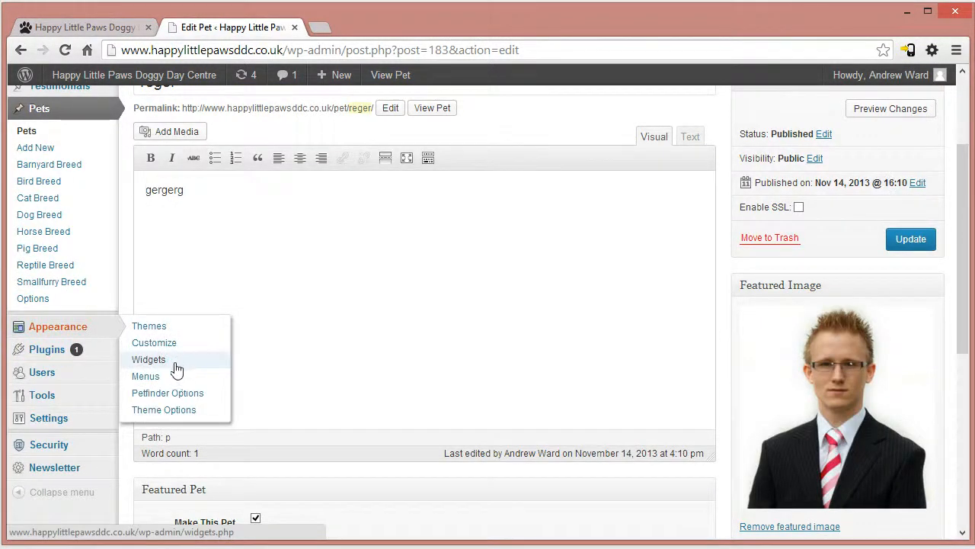
pyautogui.click(148, 363)
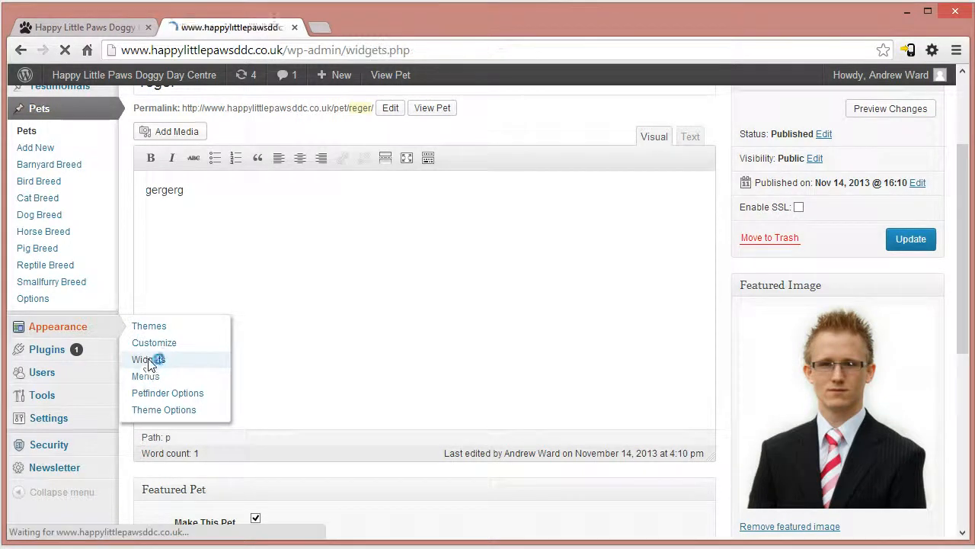
pyautogui.scroll(-1, 440, 383)
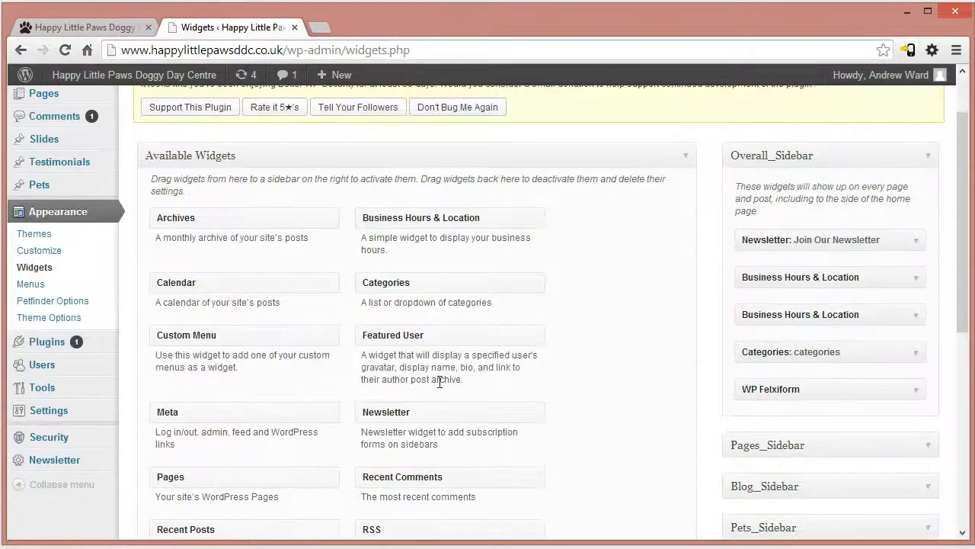
# - Expand and collapse Pages_Sidebar, Blog_Sidebar, Pets_Sidebar, Home_Page_Banner and Top_Sidebar to check which widgets each holds
pyautogui.scroll(-2, 439, 383)
pyautogui.click(777, 293)
pyautogui.click(777, 293)
pyautogui.click(775, 343)
pyautogui.click(775, 343)
pyautogui.click(777, 377)
pyautogui.click(777, 377)
pyautogui.doubleClick(783, 425)
pyautogui.click(778, 457)
pyautogui.click(769, 457)
pyautogui.scroll(2, 754, 442)
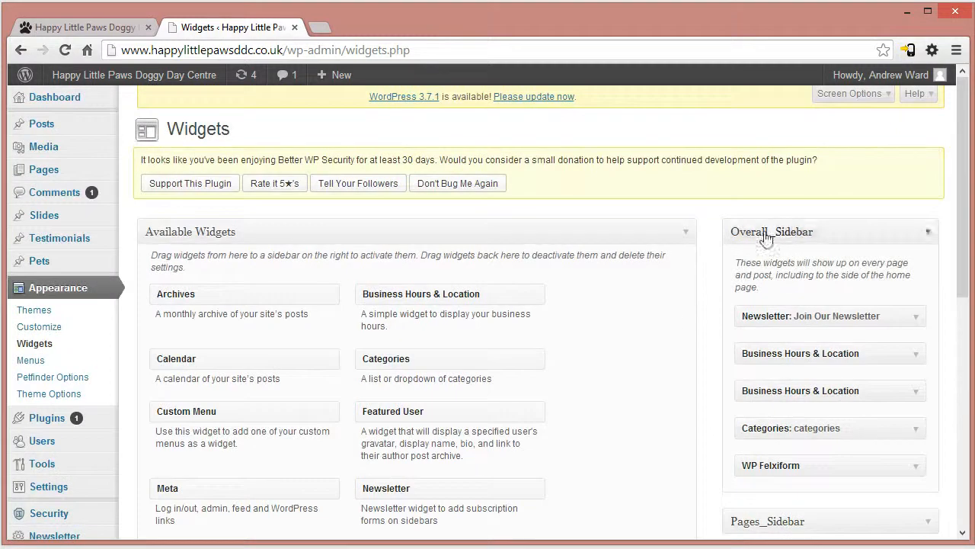
# - Open the slide-out contact form on the live home page and view the newsletter and Opening Times blocks in the sidebar
pyautogui.click(60, 29)
pyautogui.click(936, 350)
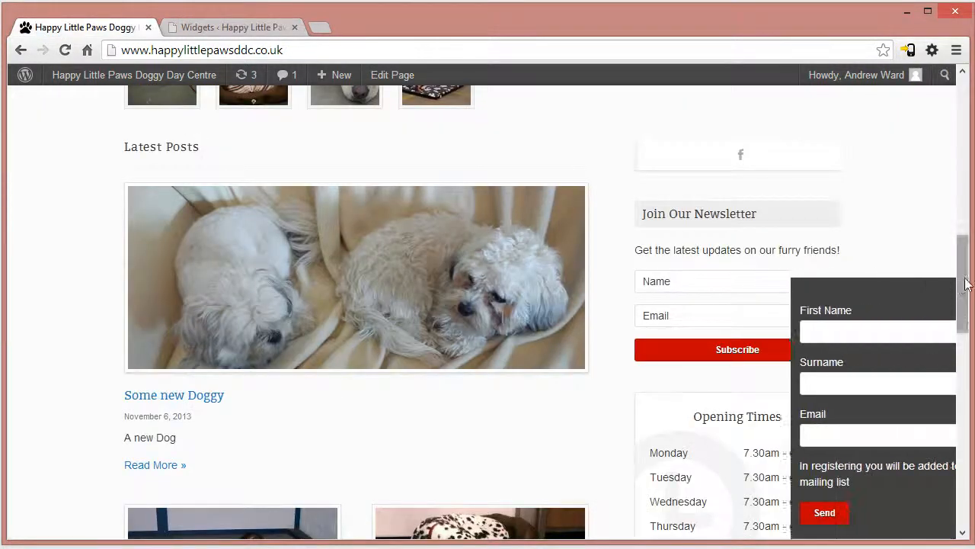
pyautogui.scroll(-3, 894, 318)
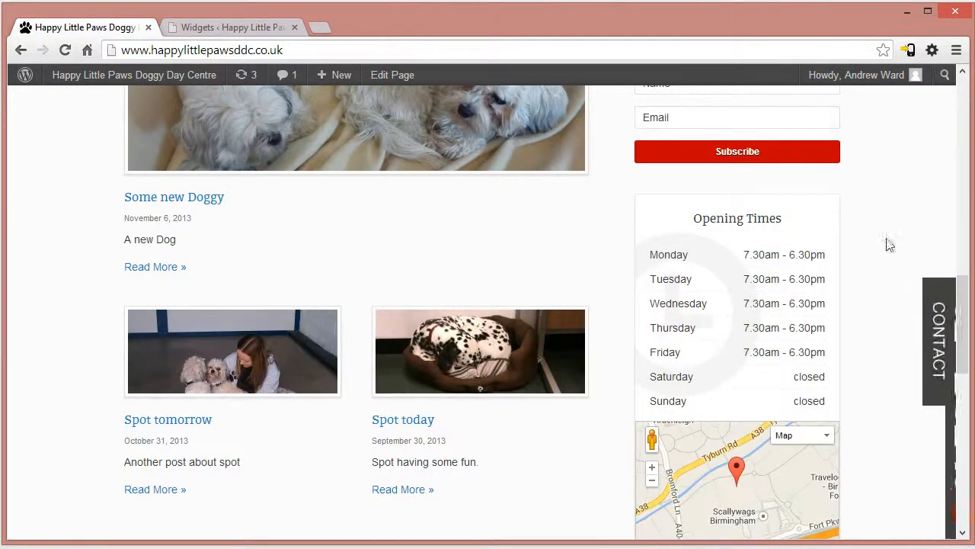
pyautogui.moveTo(966, 291); pyautogui.dragTo(966, 255)
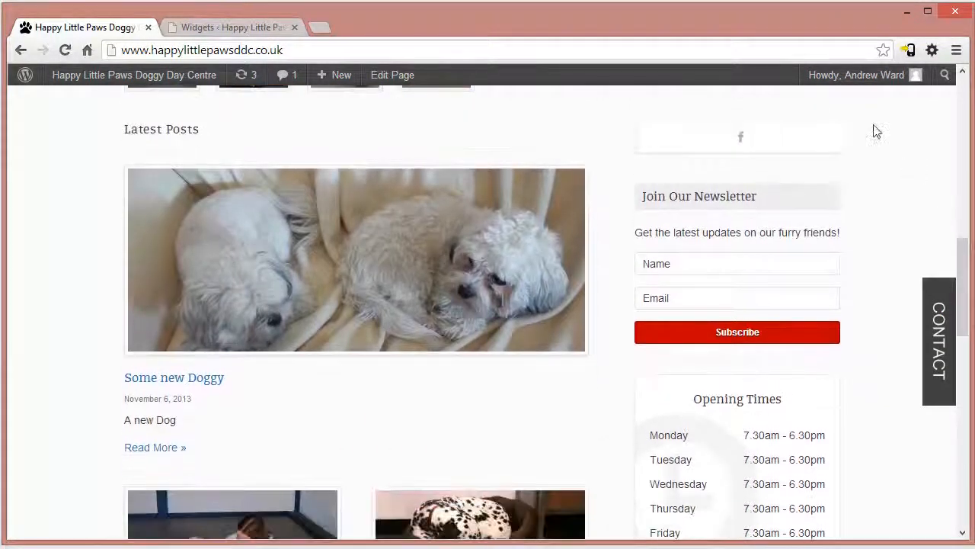
# - Inspect the settings of the Newsletter, both Business Hours & Location, and Categories widgets in Overall_Sidebar, collapsing each one again
pyautogui.click(229, 27)
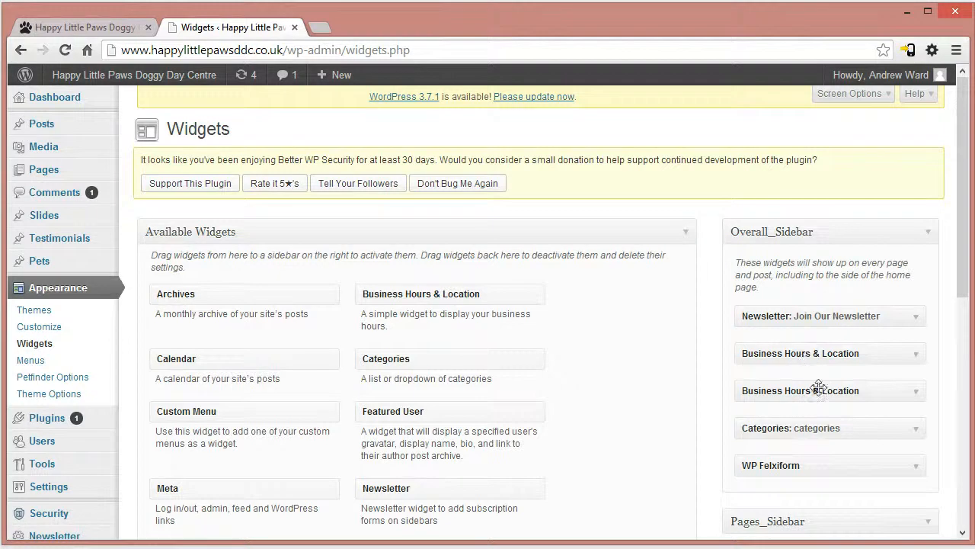
pyautogui.click(915, 320)
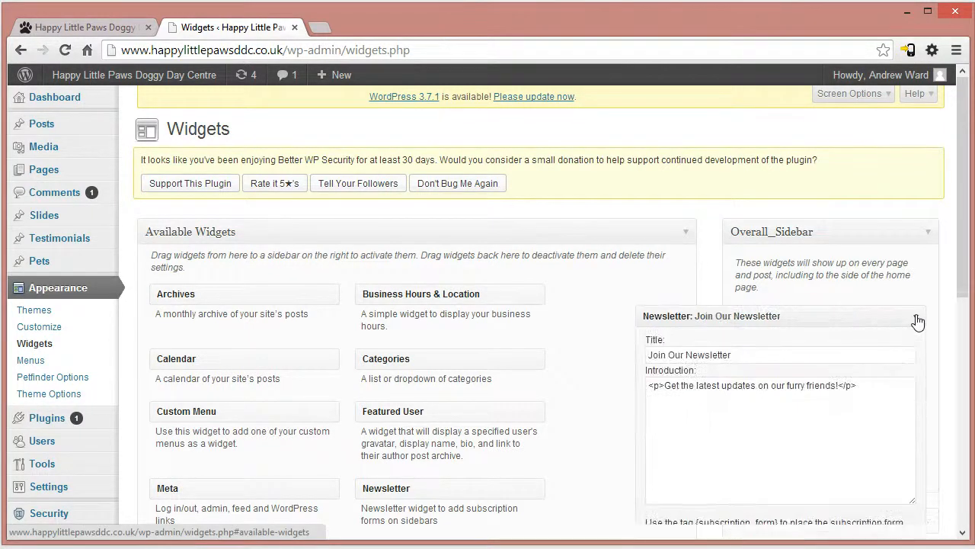
pyautogui.scroll(-1, 969, 280)
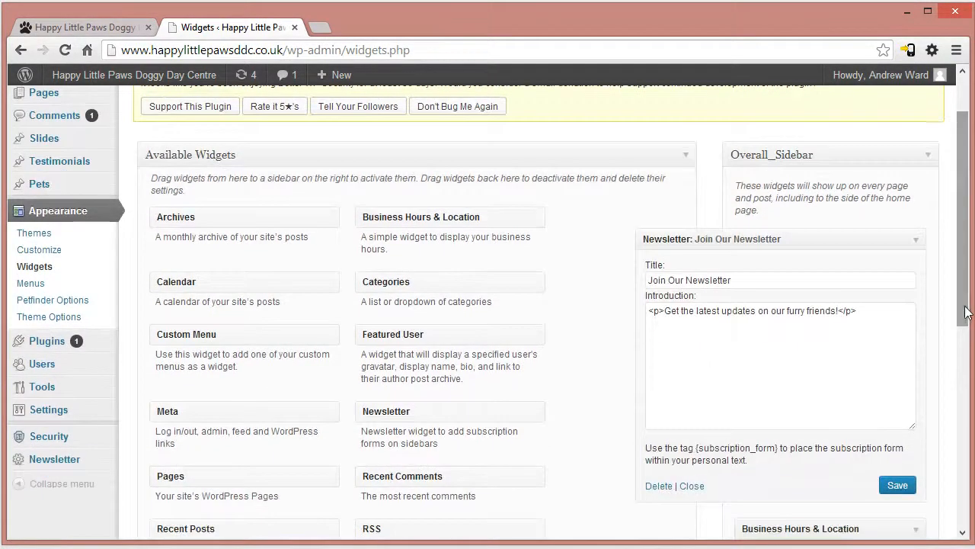
pyautogui.click(918, 242)
pyautogui.click(813, 279)
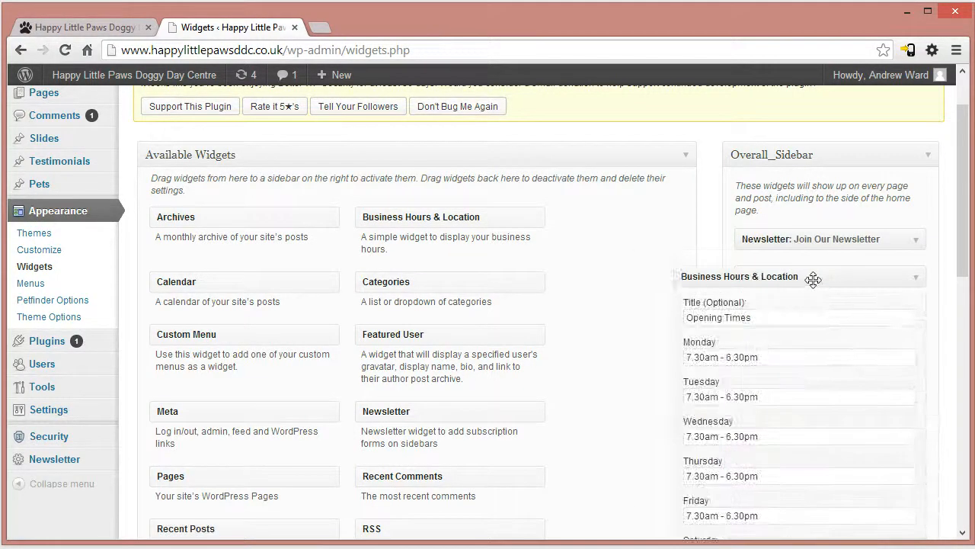
pyautogui.scroll(-1, 811, 276)
pyautogui.moveTo(787, 190); pyautogui.dragTo(793, 200)
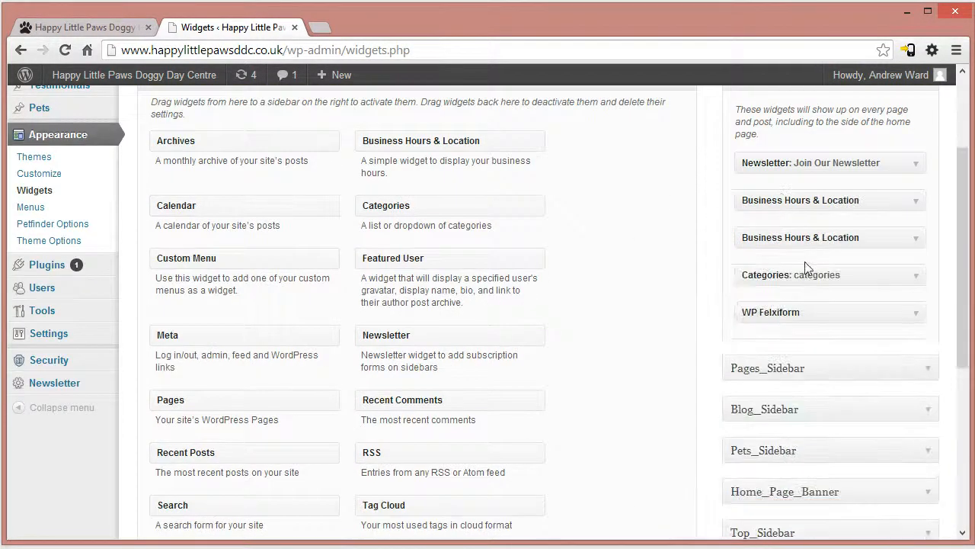
pyautogui.click(797, 236)
pyautogui.click(797, 236)
pyautogui.click(817, 275)
pyautogui.click(816, 275)
# - Find the categories block at the end of the live home page's sidebar and highlight its heading
pyautogui.click(130, 29)
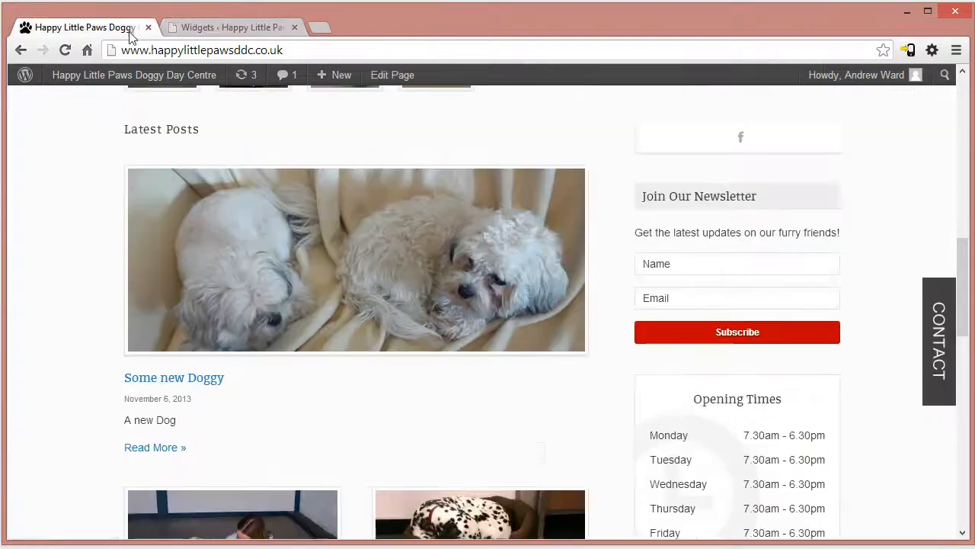
pyautogui.moveTo(965, 257); pyautogui.dragTo(966, 448)
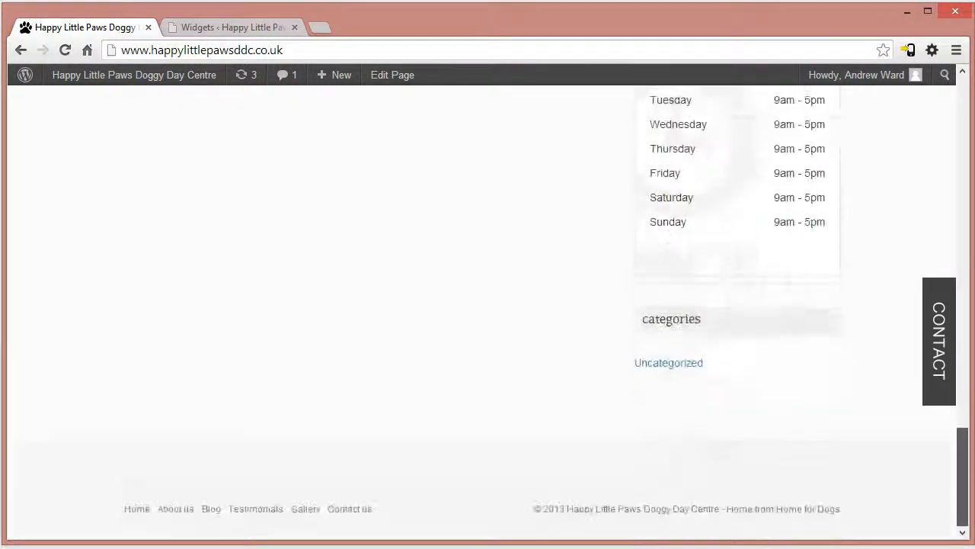
pyautogui.doubleClick(704, 328)
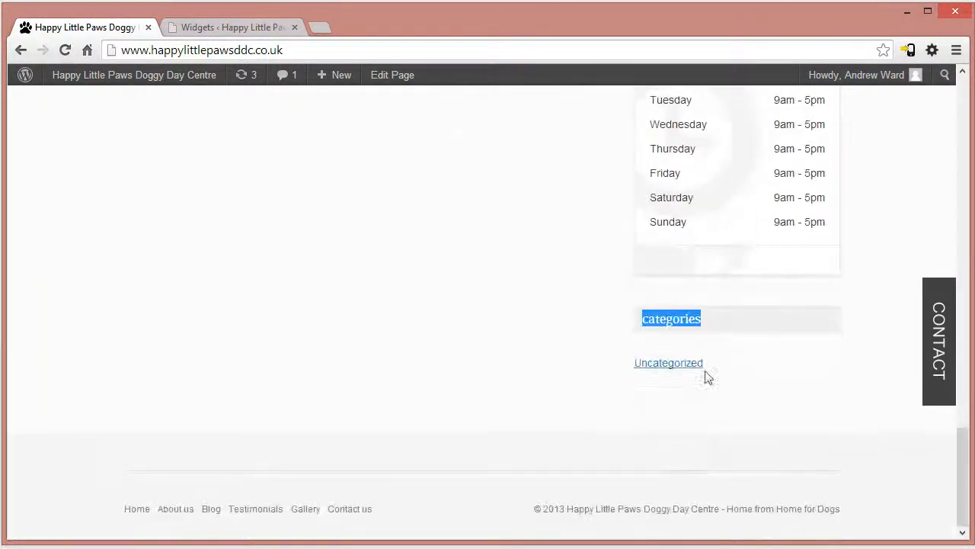
# - Review the Categories and WP Felxiform widget settings in Overall_Sidebar, collapsing each without changes
pyautogui.click(231, 30)
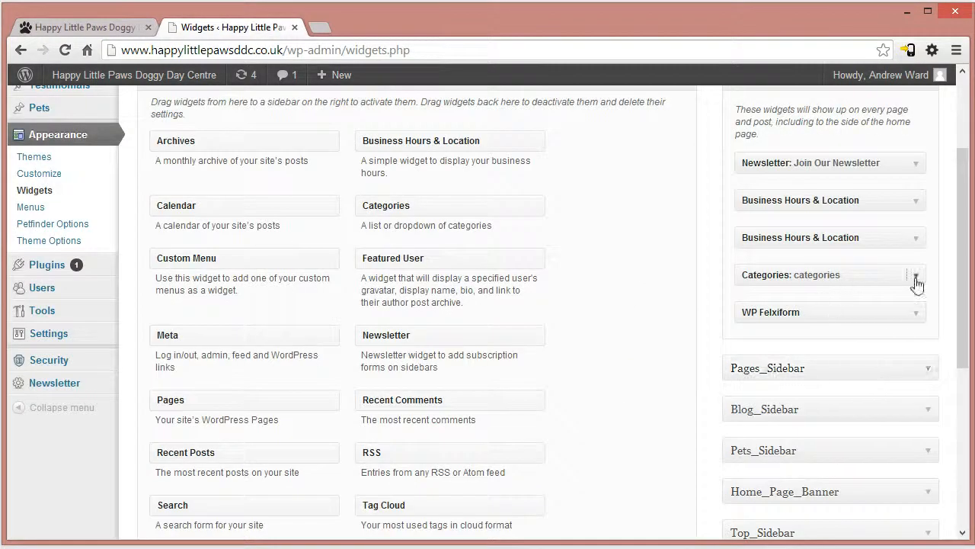
pyautogui.click(917, 279)
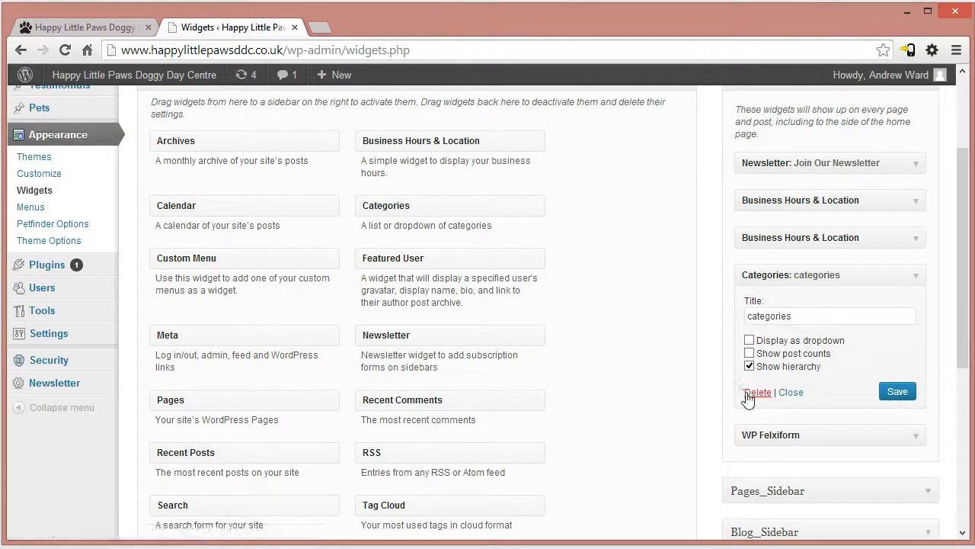
pyautogui.click(810, 274)
pyautogui.click(804, 312)
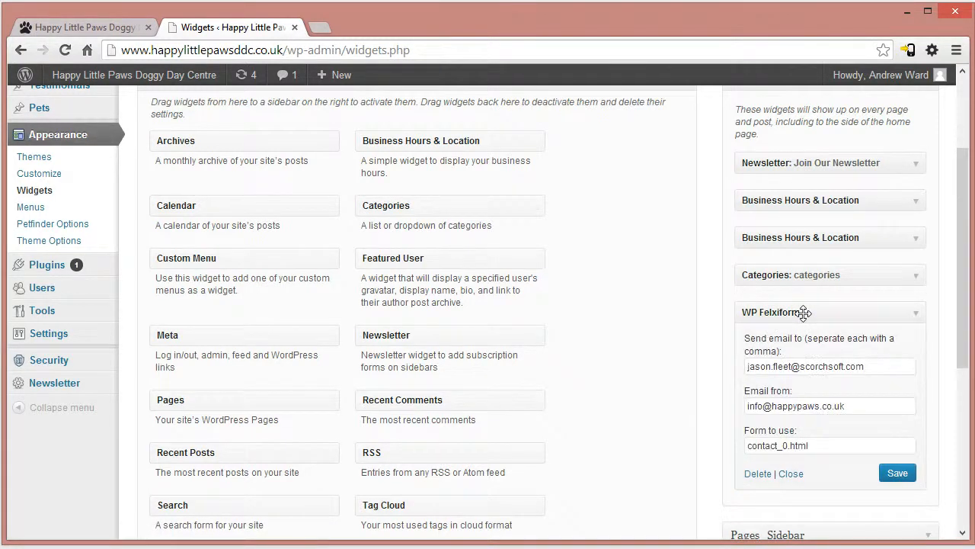
pyautogui.click(804, 312)
# - Open the live site's Testimonials page and view the testimonial slider
pyautogui.click(94, 29)
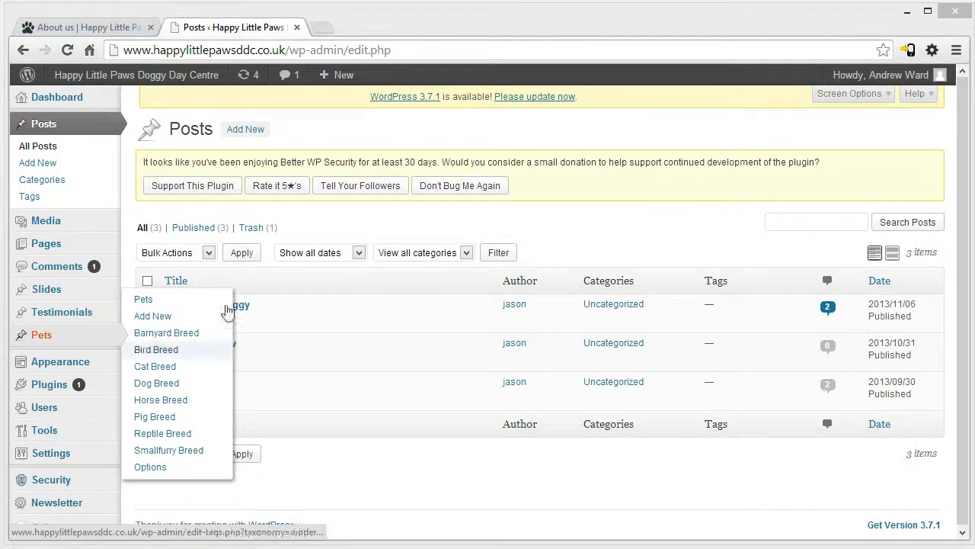
pyautogui.click(91, 27)
pyautogui.click(639, 200)
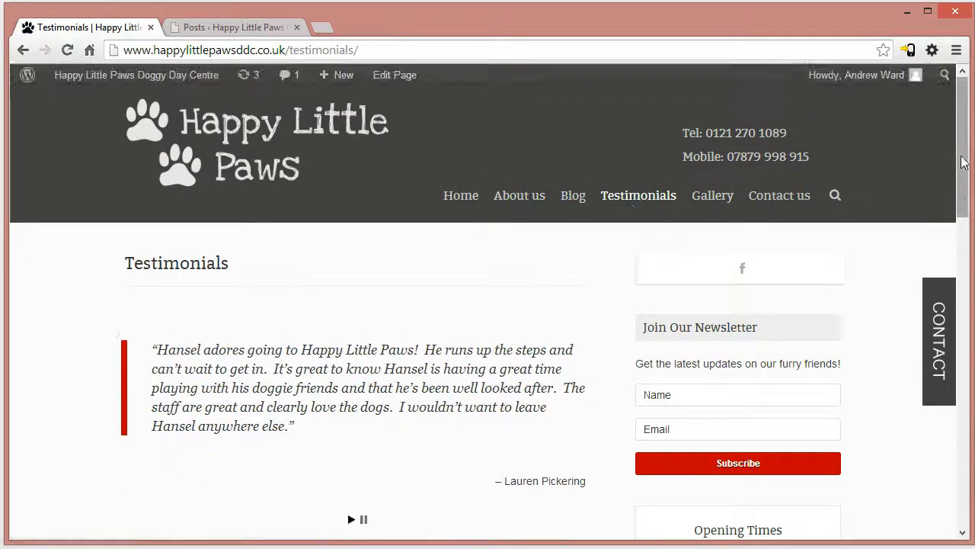
pyautogui.scroll(-1, 638, 200)
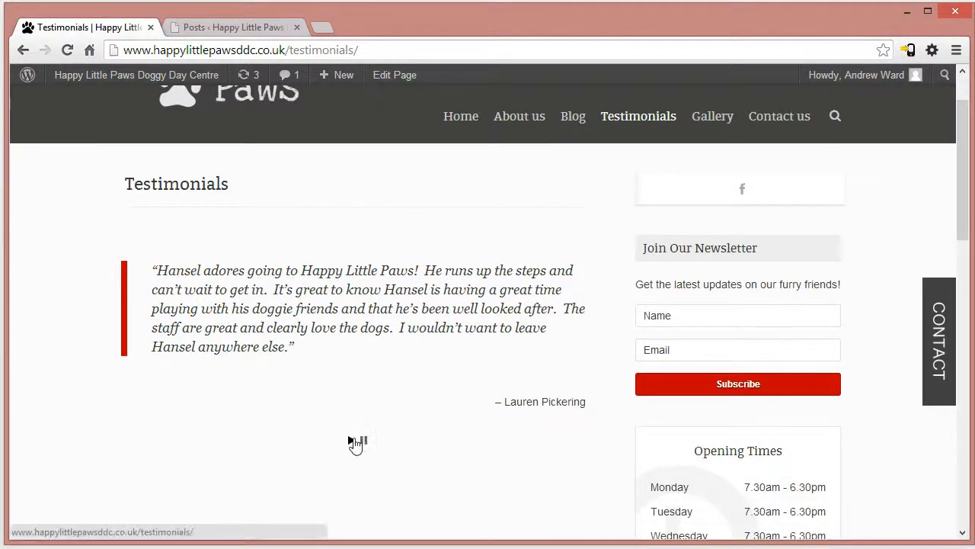
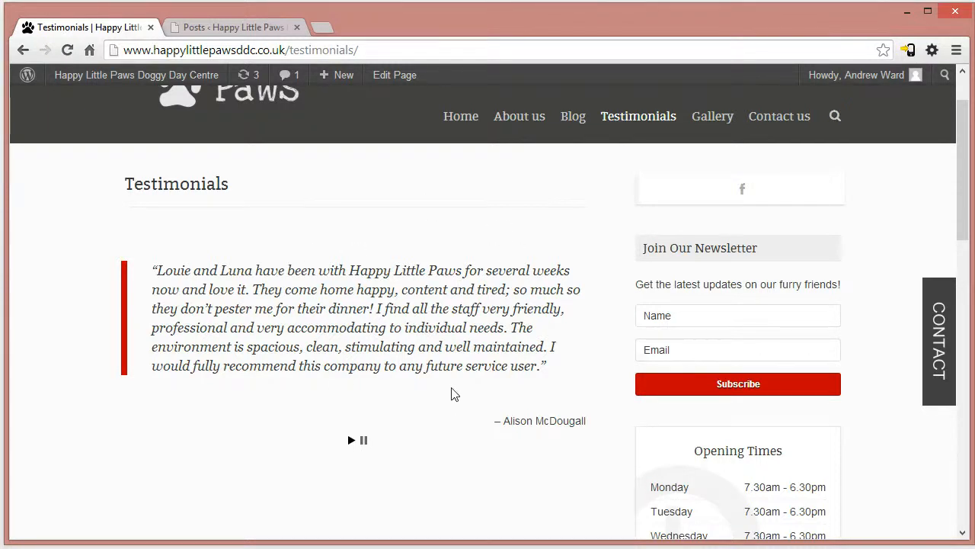
# - Open the Testimonials list in the WordPress admin and look through its entries
pyautogui.click(256, 30)
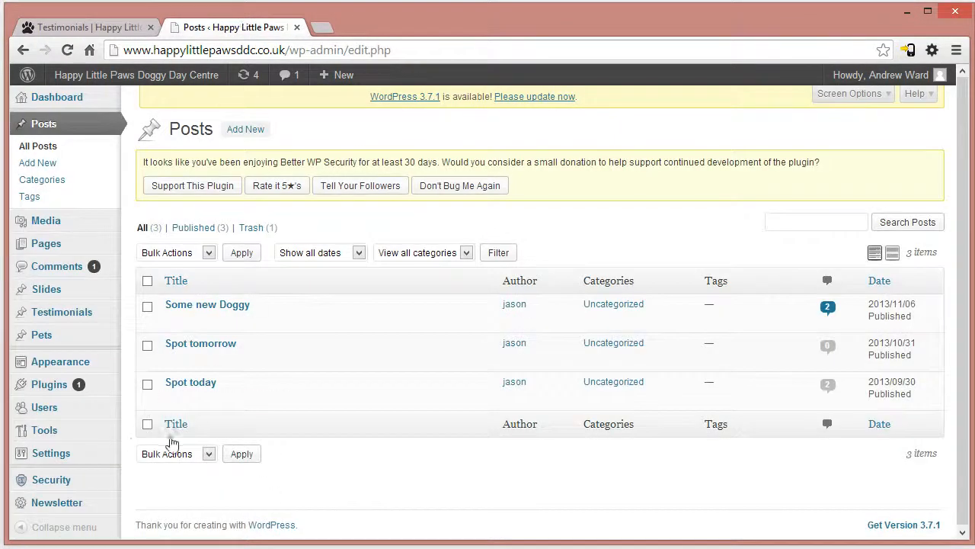
pyautogui.moveTo(61, 319)
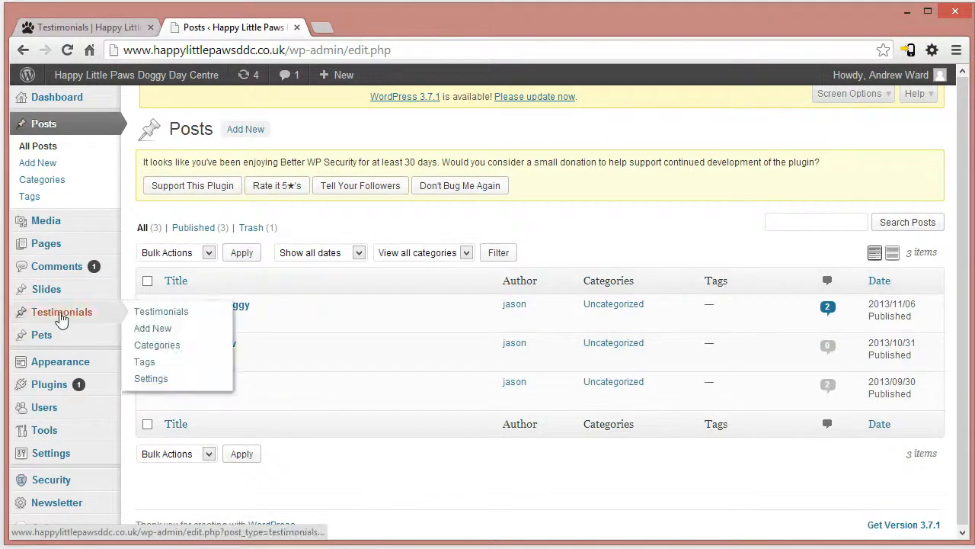
pyautogui.click(160, 312)
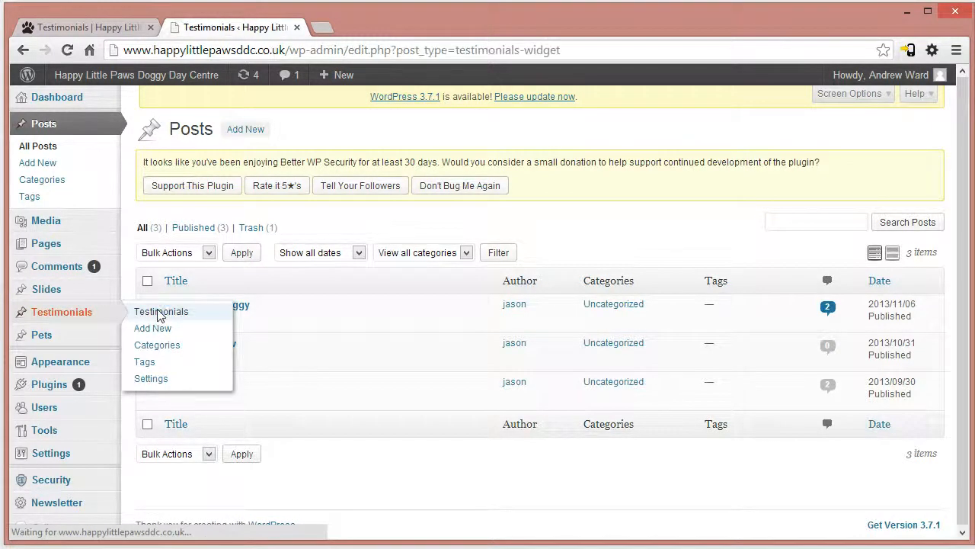
pyautogui.scroll(-5, 213, 353)
pyautogui.scroll(5, 220, 381)
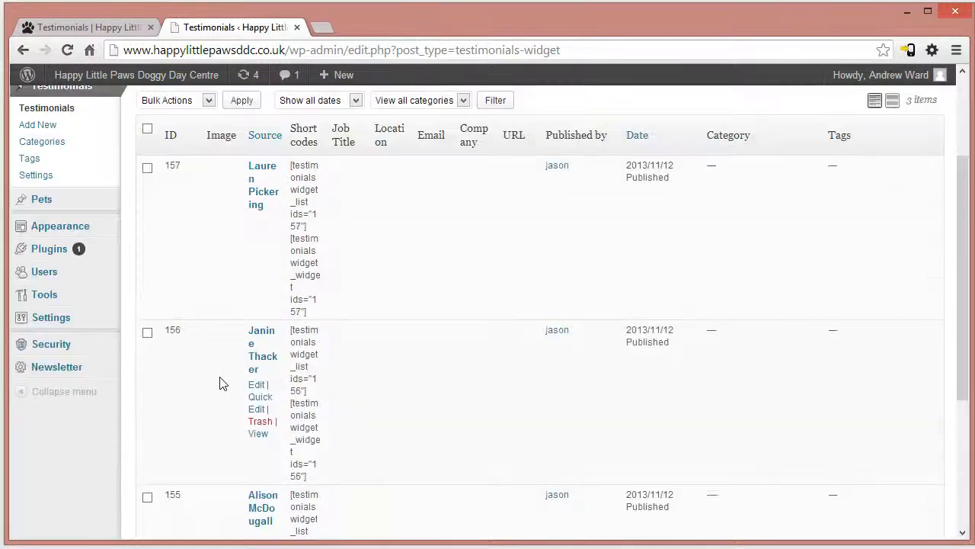
# - Publish a new testimonial with a test source name as its title and several lines of placeholder text
pyautogui.click(34, 277)
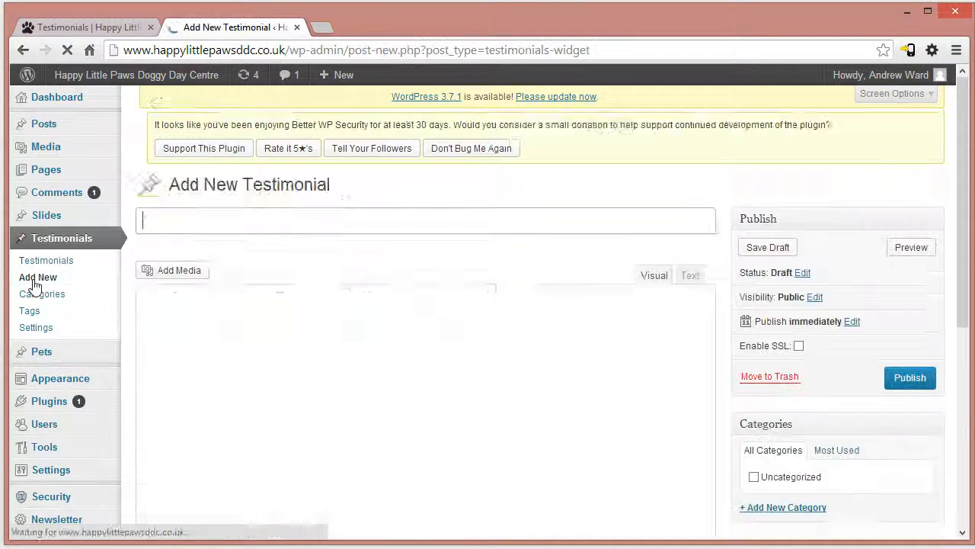
pyautogui.write('andrew test')
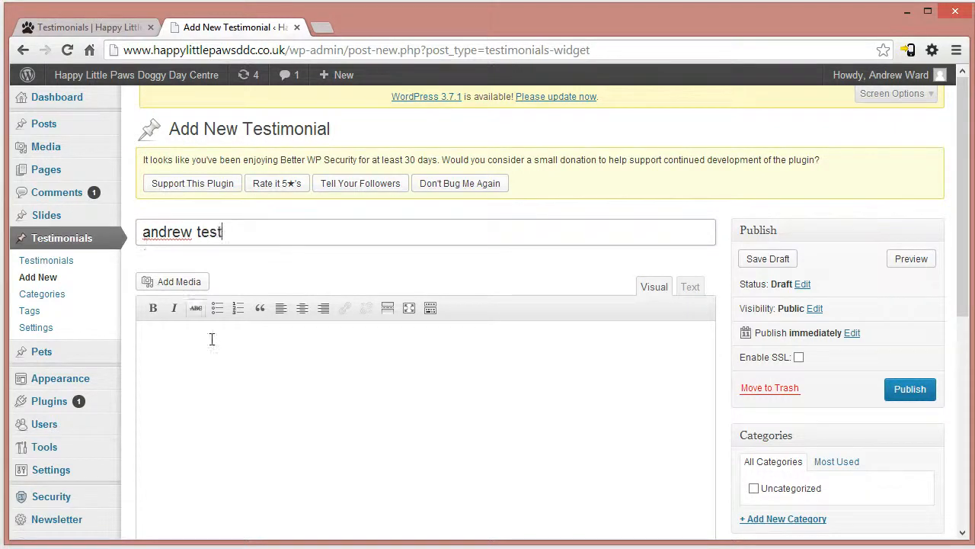
pyautogui.click(211, 339)
pyautogui.write('efwe wef wef we fwe fwefwef e fwe we')
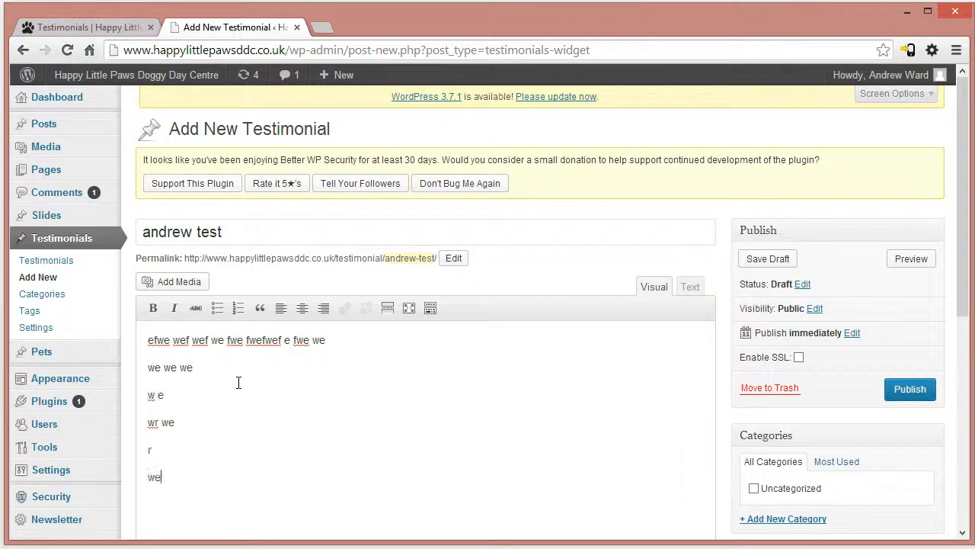
pyautogui.click(914, 402)
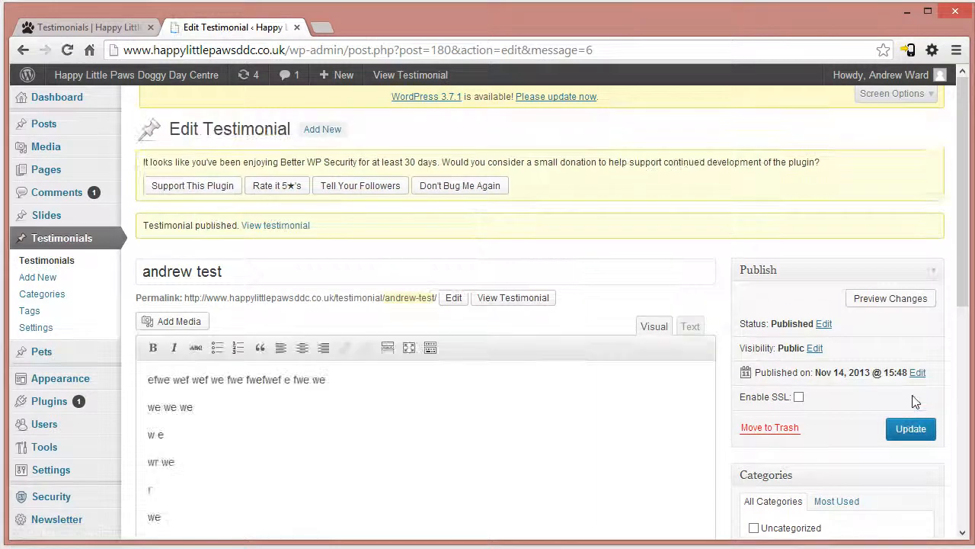
# - Reload the live Testimonials page and check the new test testimonial in the slider
pyautogui.click(90, 27)
pyautogui.click(185, 50)
pyautogui.press('Return')
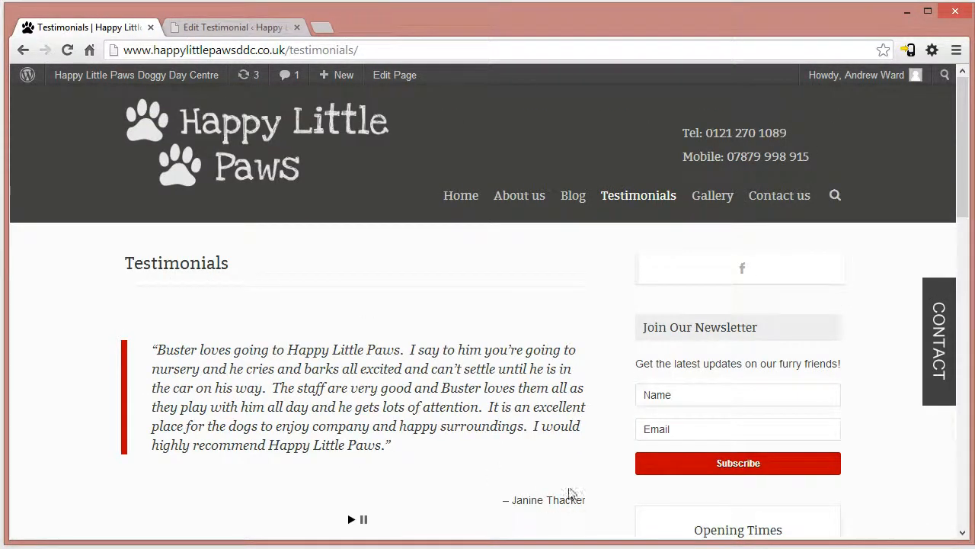
pyautogui.scroll(-2, 570, 495)
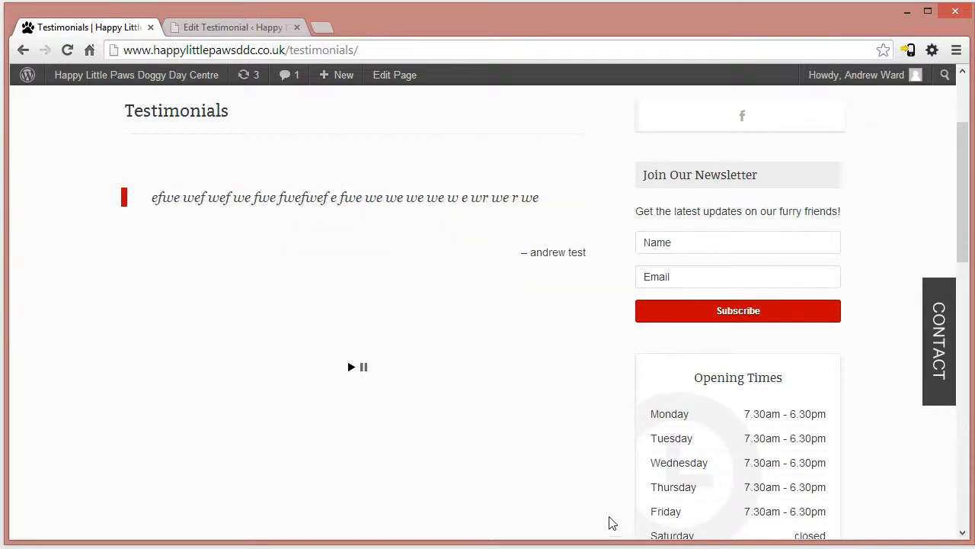
pyautogui.moveTo(228, 197); pyautogui.dragTo(538, 255)
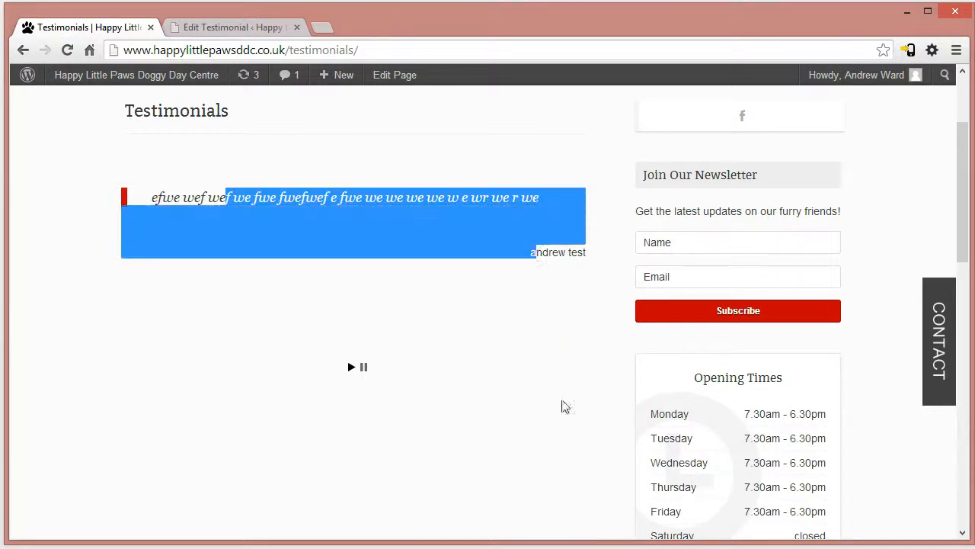
pyautogui.click(536, 471)
pyautogui.scroll(1, 564, 471)
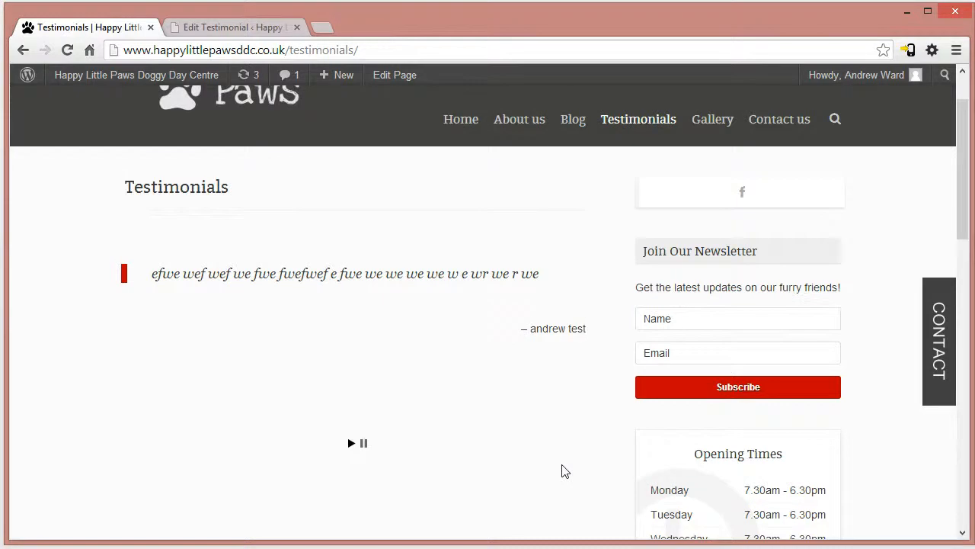
# - Move the test testimonial to the trash from the admin's Testimonials list
pyautogui.click(249, 28)
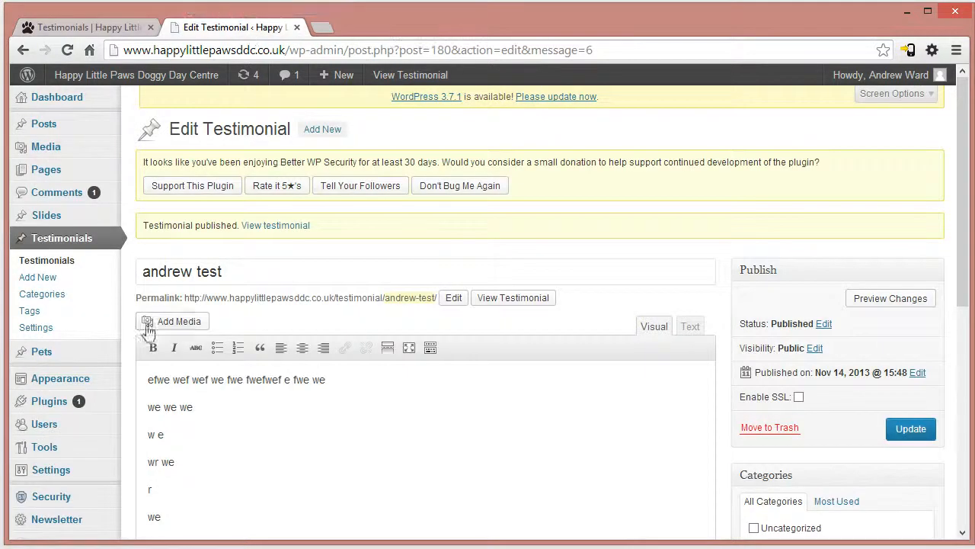
pyautogui.click(42, 261)
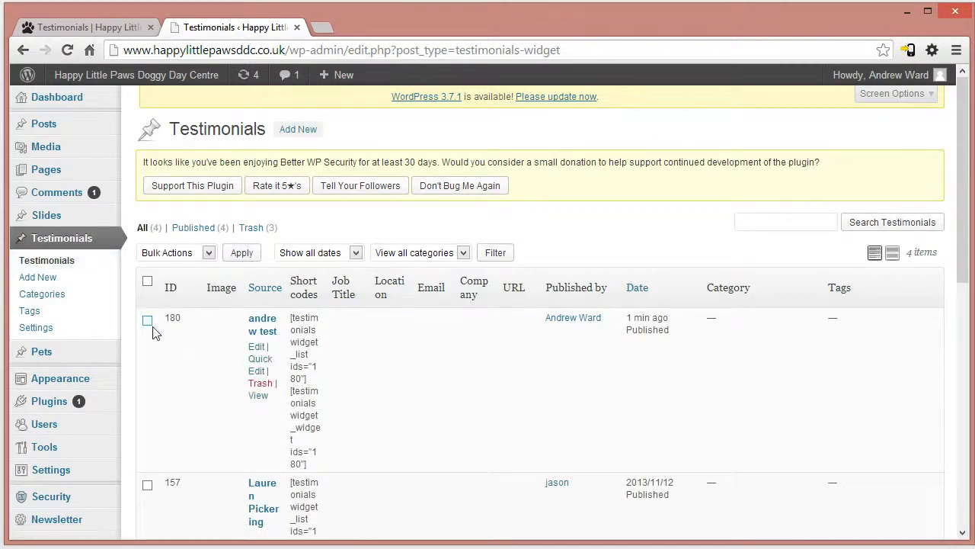
pyautogui.click(259, 383)
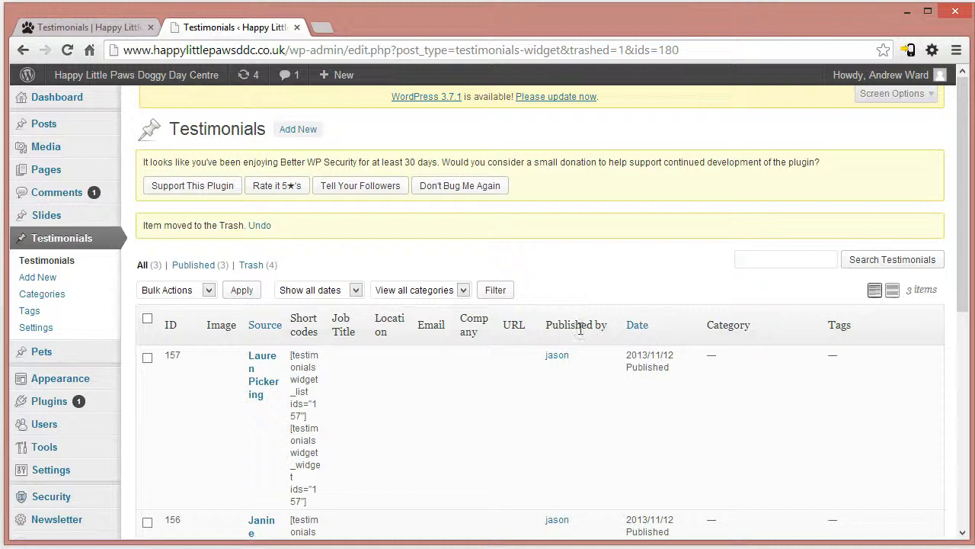
# - Reload the live Testimonials page and return to the site's home page
pyautogui.click(78, 27)
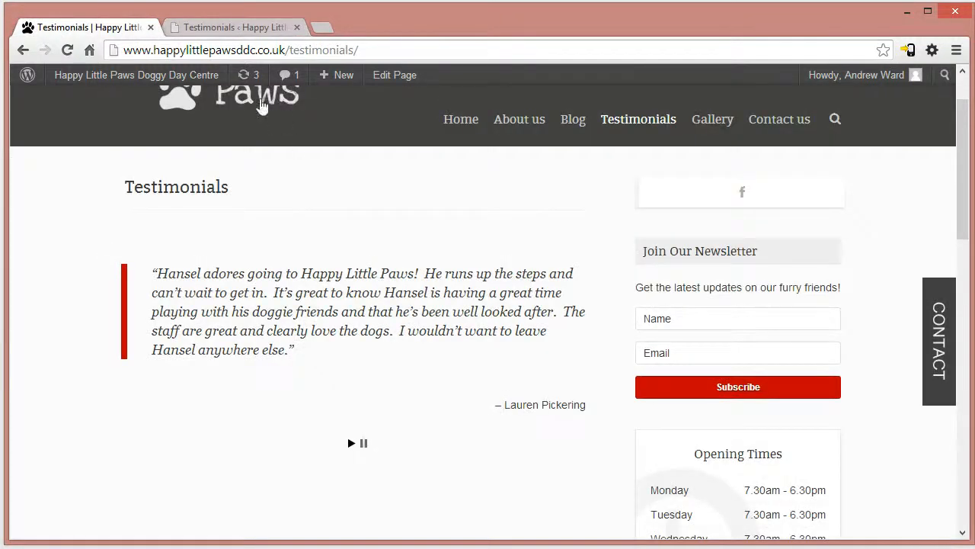
pyautogui.press('F5')
pyautogui.click(261, 105)
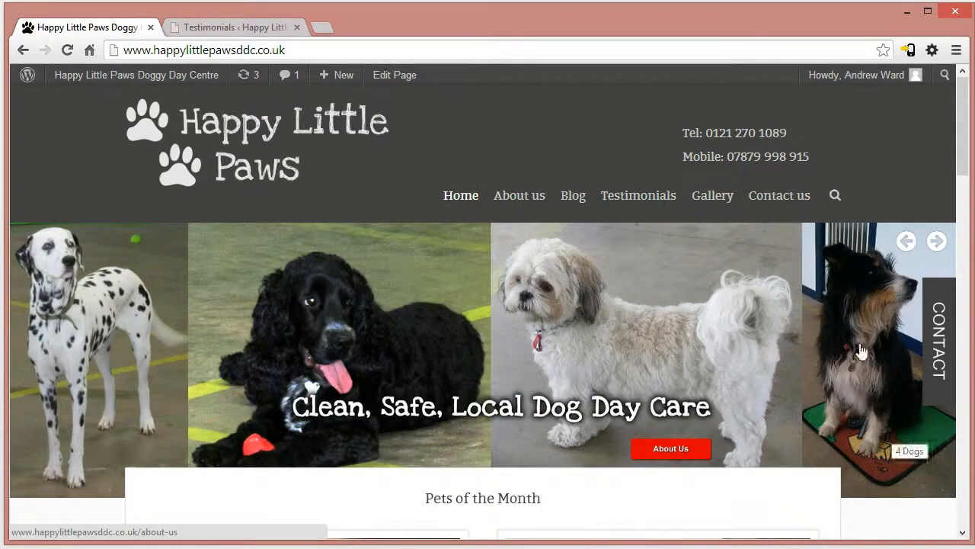
# - Browse forward and backward through the image slides at the top of the live home page
pyautogui.click(939, 294)
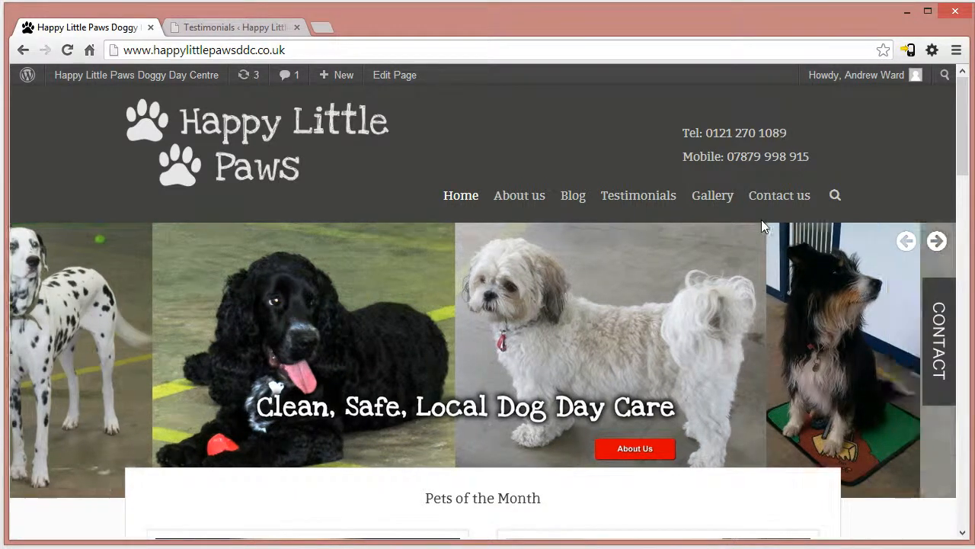
pyautogui.scroll(-1, 954, 163)
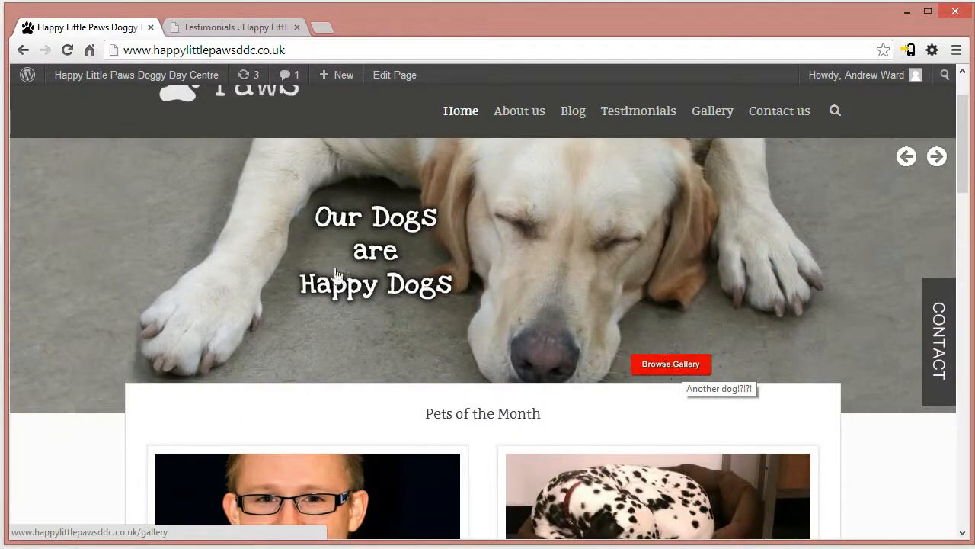
pyautogui.click(936, 158)
pyautogui.click(906, 158)
pyautogui.click(906, 157)
pyautogui.click(906, 158)
pyautogui.click(906, 158)
pyautogui.click(906, 158)
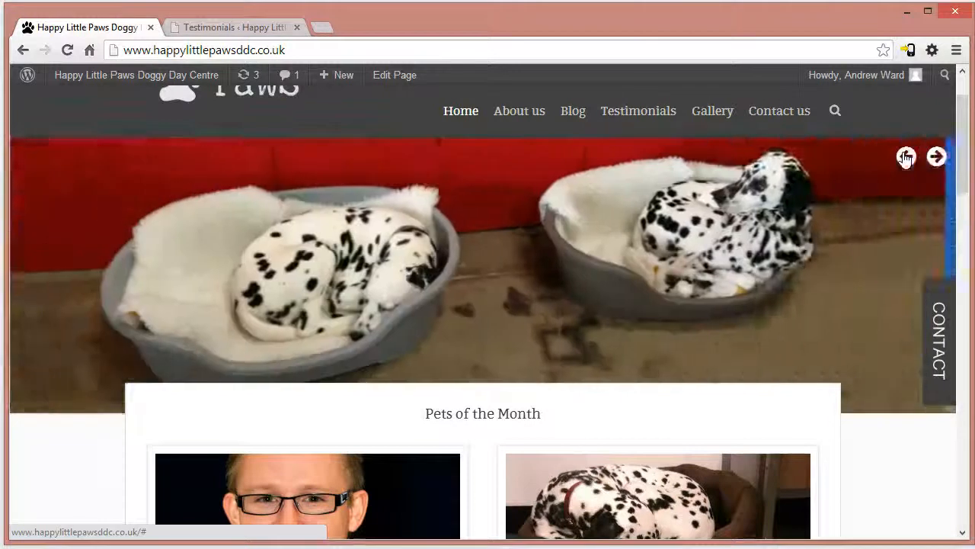
pyautogui.click(906, 158)
pyautogui.click(906, 157)
pyautogui.click(906, 158)
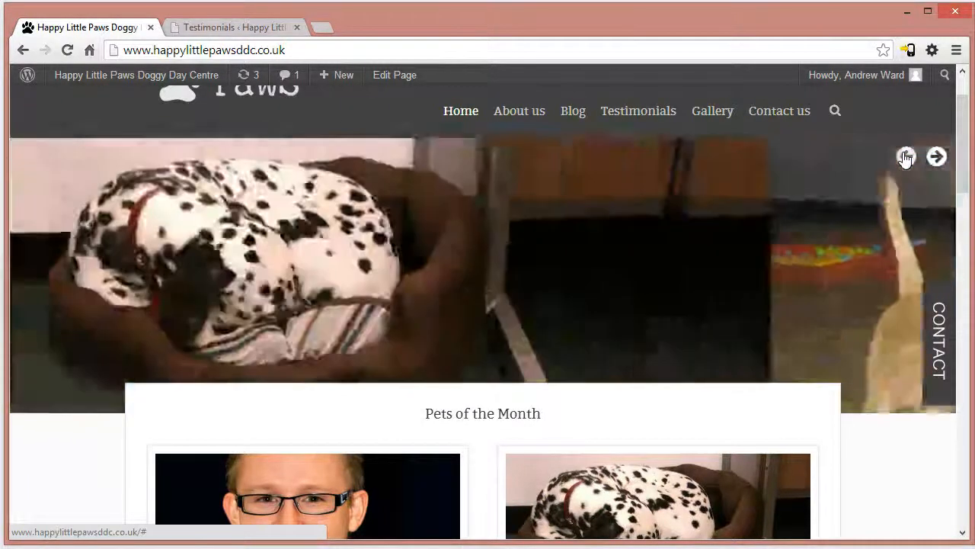
pyautogui.click(906, 158)
pyautogui.click(906, 158)
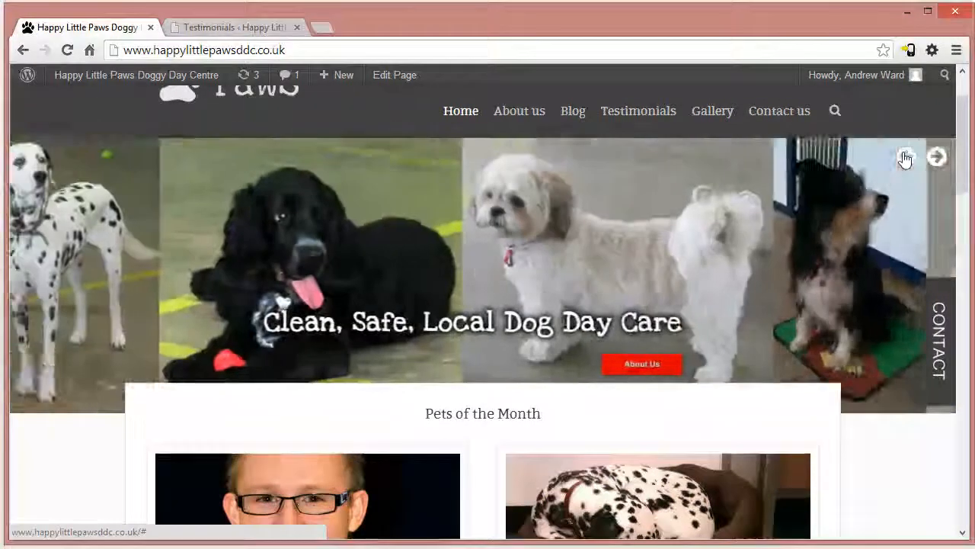
pyautogui.click(906, 157)
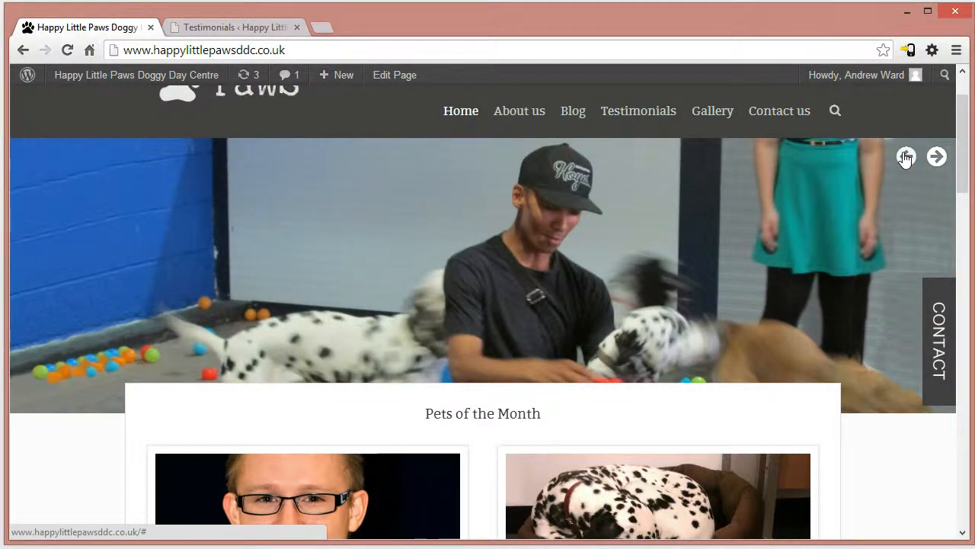
# - Open the Slides list in the WordPress admin and look through the existing slides
pyautogui.click(243, 29)
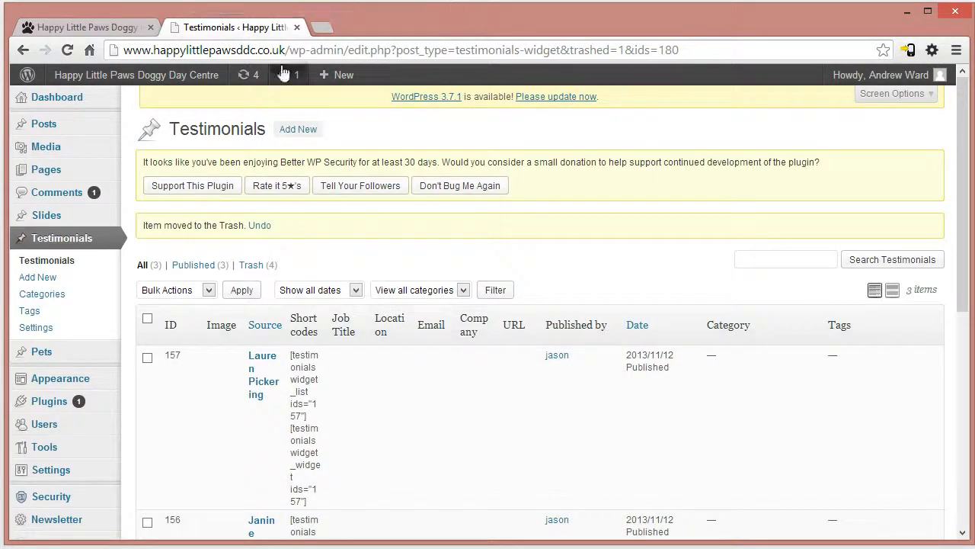
pyautogui.click(43, 218)
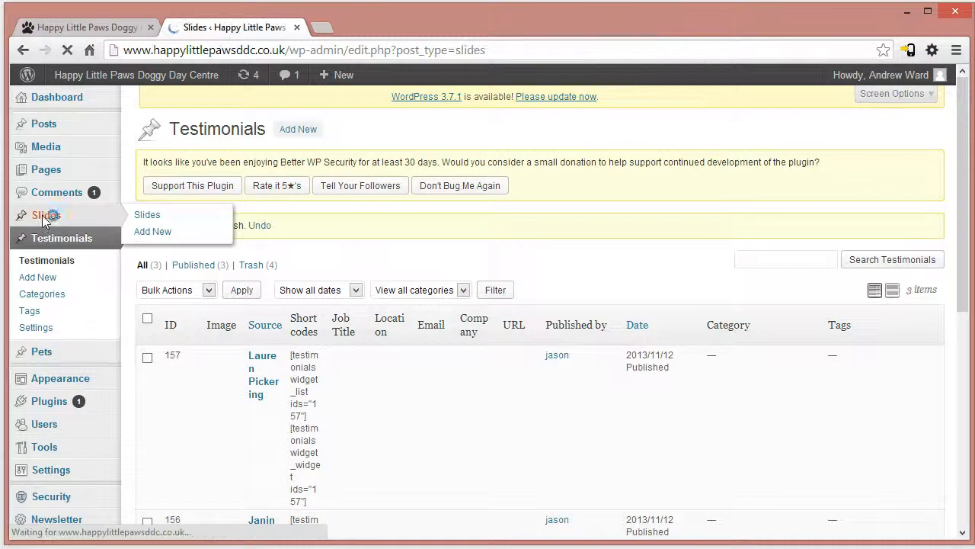
pyautogui.moveTo(966, 225); pyautogui.dragTo(974, 323)
pyautogui.scroll(2, 305, 335)
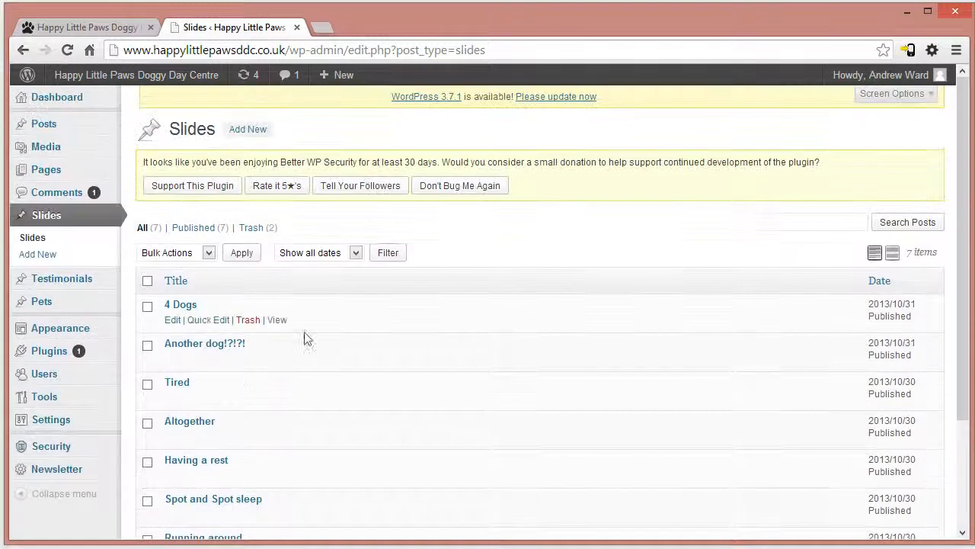
# - Publish a new slide titled "ergergergergerg" with slide-03.jpg from the media library as its featured image
pyautogui.click(42, 259)
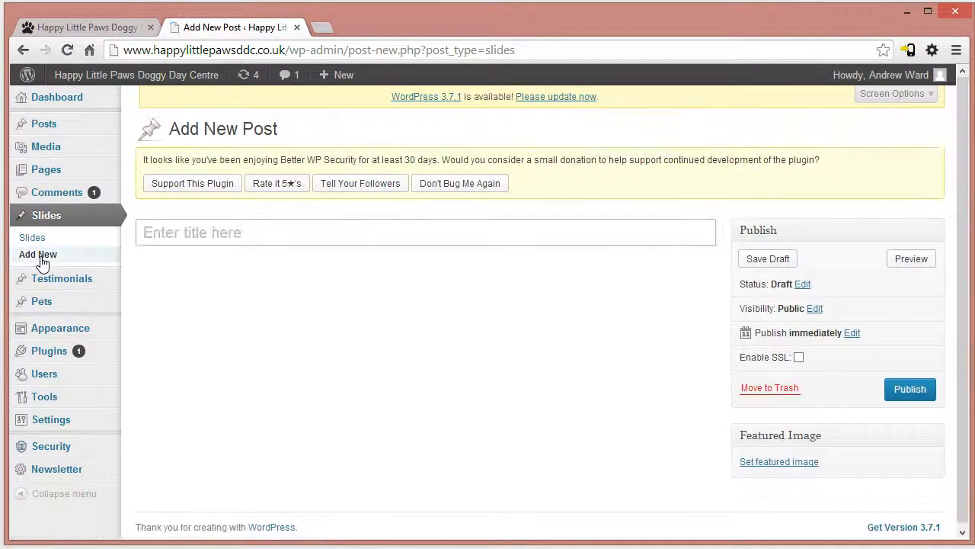
pyautogui.write('ergergergergerg')
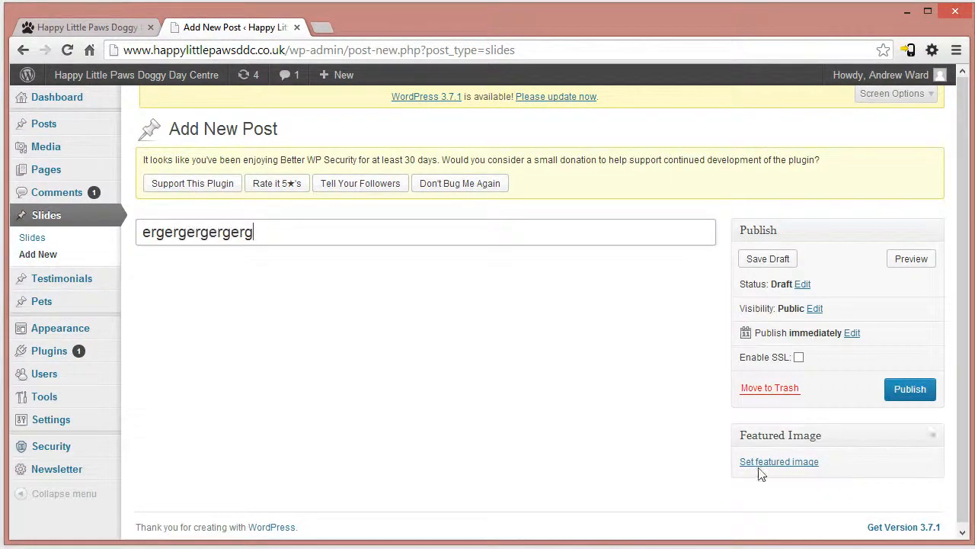
pyautogui.click(754, 462)
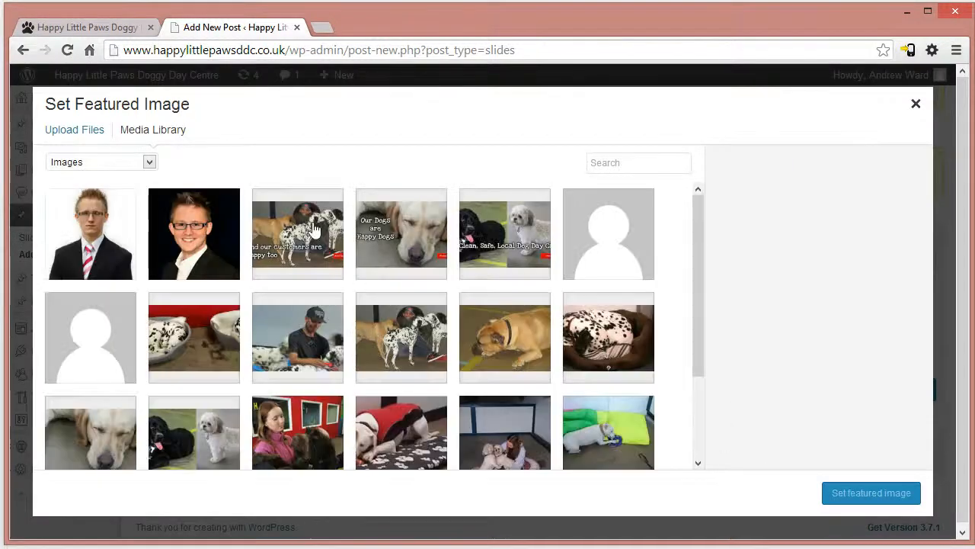
pyautogui.click(322, 229)
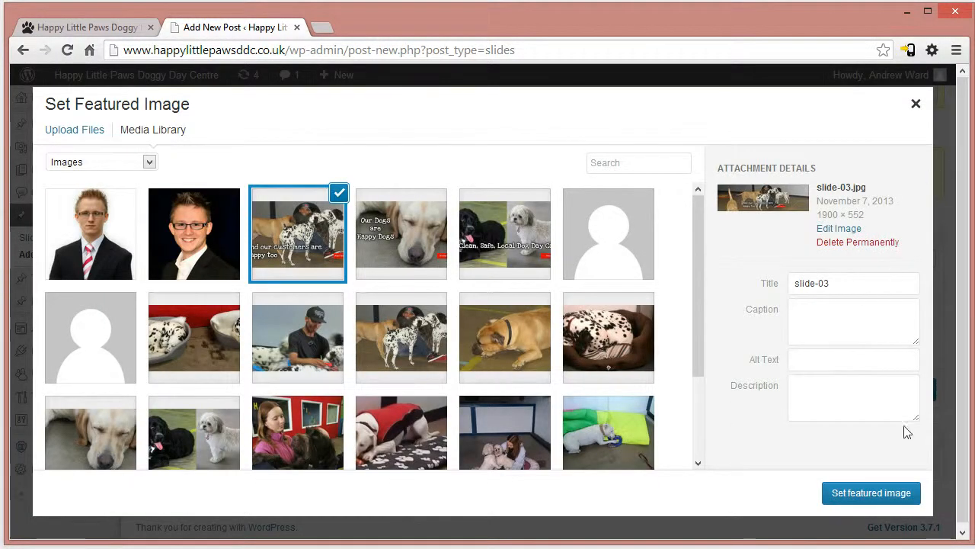
pyautogui.click(897, 493)
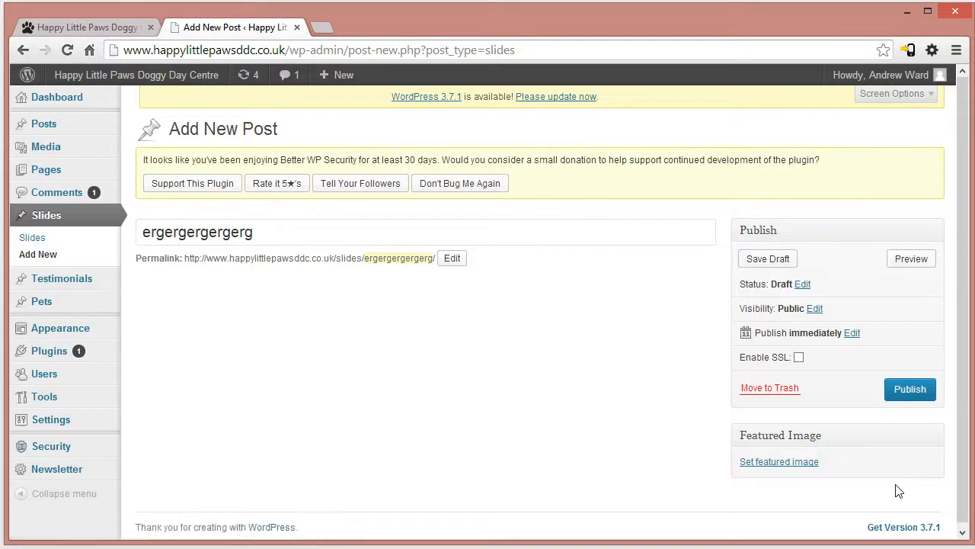
pyautogui.click(918, 393)
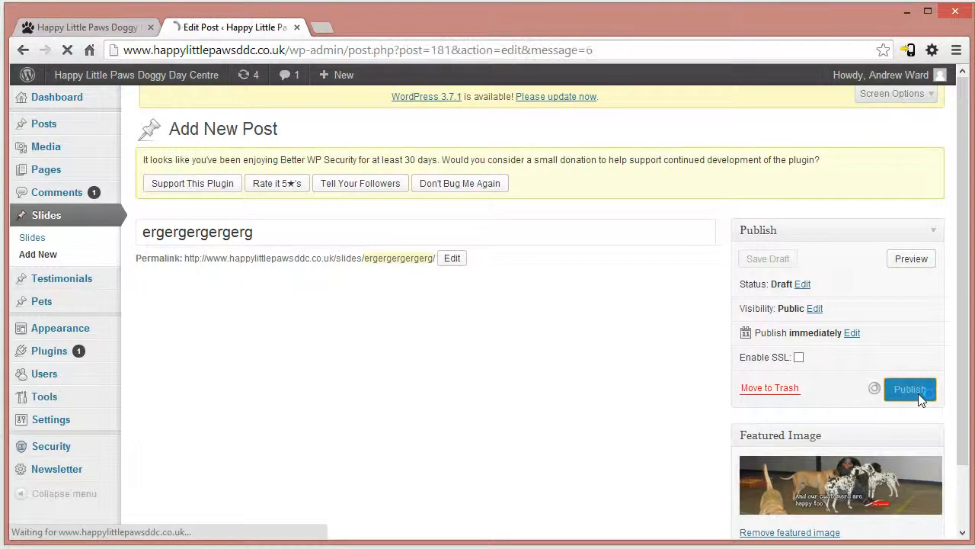
# - List all slides, reload the live home page to check the new slide in the slider, and return to the Slides list
pyautogui.click(33, 241)
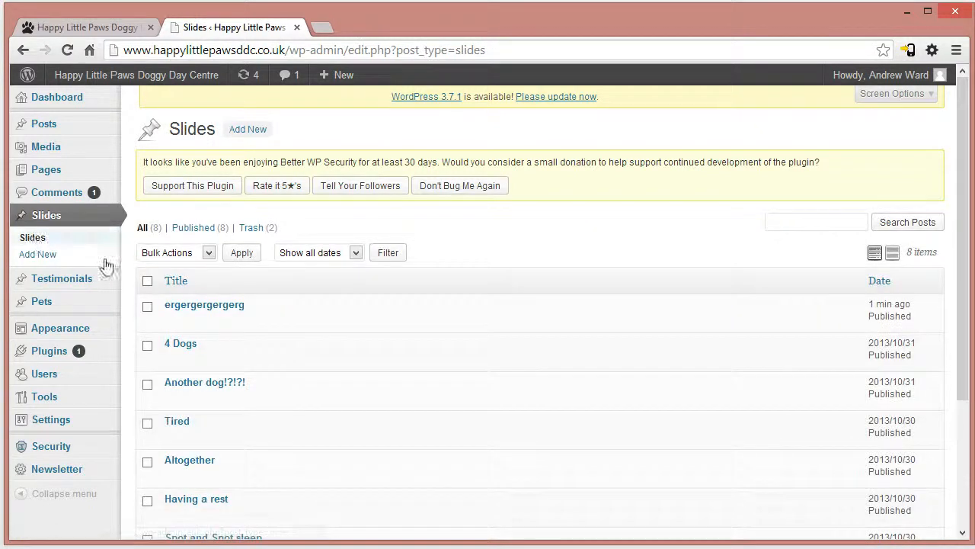
pyautogui.click(85, 28)
pyautogui.press('F5')
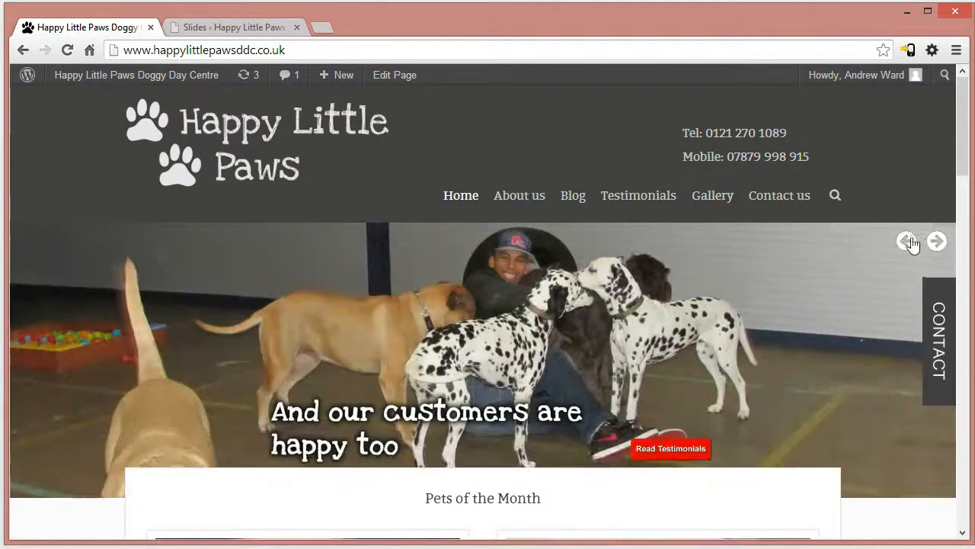
pyautogui.click(908, 242)
pyautogui.click(234, 28)
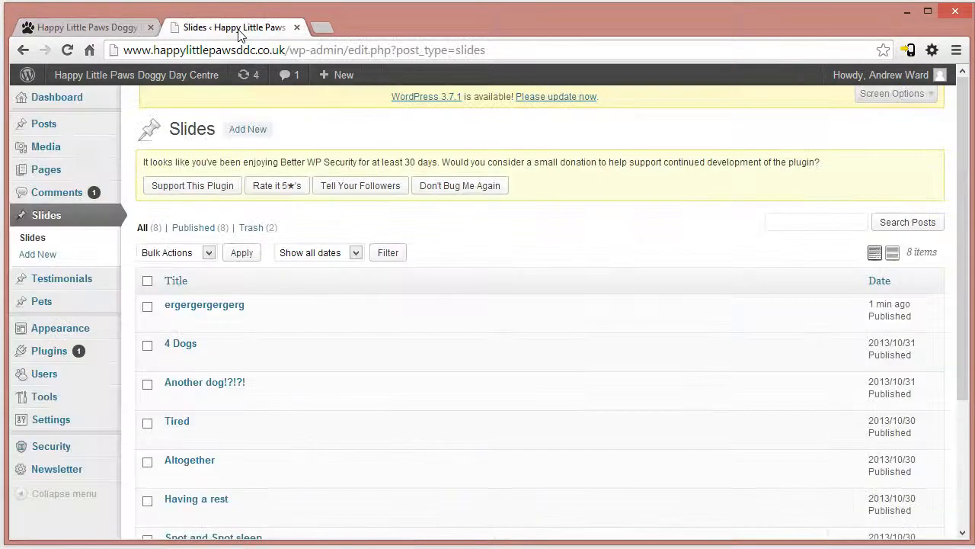
# - Check the slider on the live home page, and move the slide "ergergergergerg" to the trash in the Slides list
pyautogui.click(88, 28)
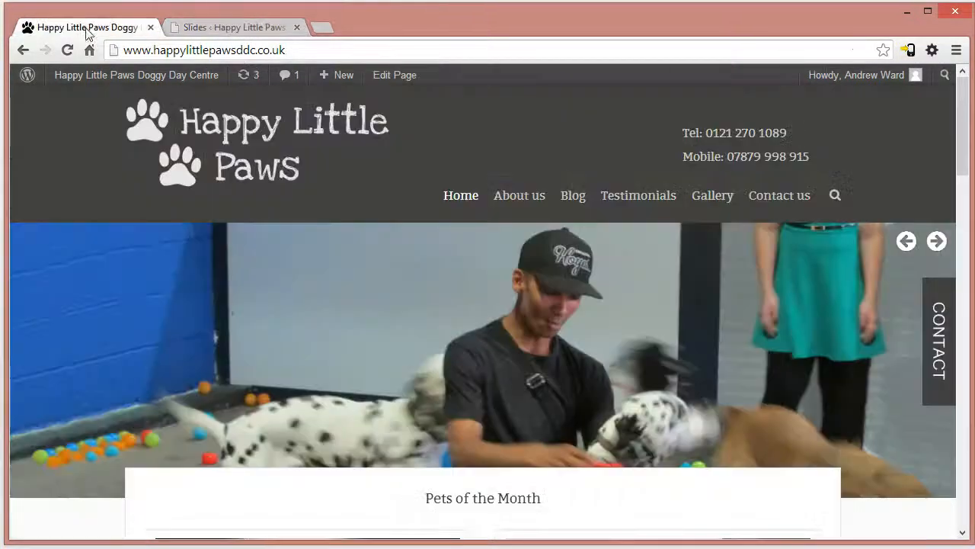
pyautogui.click(906, 242)
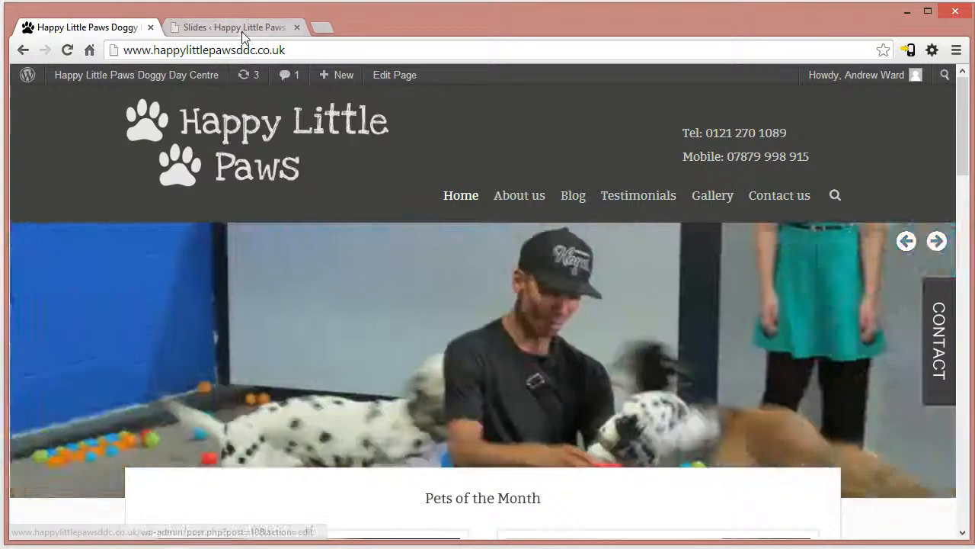
pyautogui.click(242, 29)
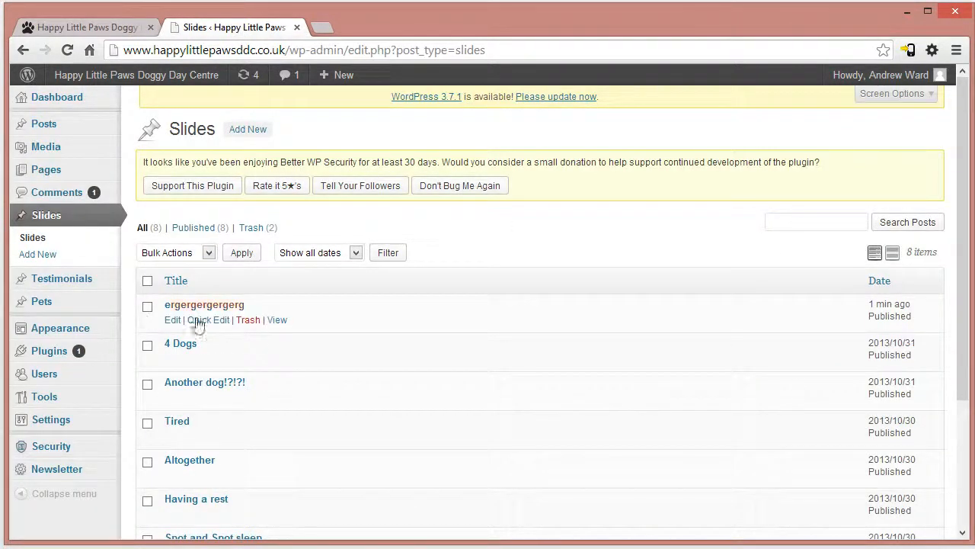
pyautogui.click(249, 321)
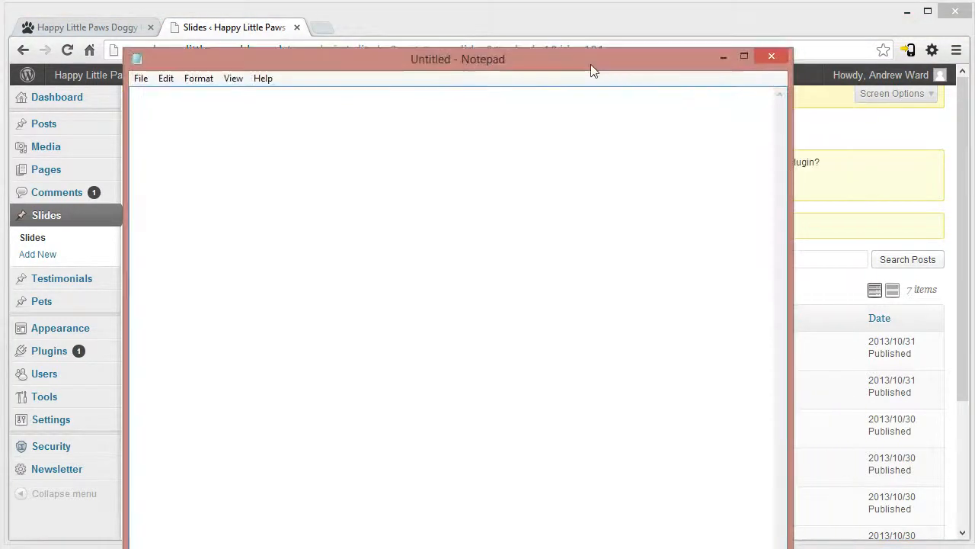
# - In Notepad, keep the font at Consolas Regular 22 and write the slide image size "1900 x 552" in the blank note
pyautogui.click(202, 79)
pyautogui.click(219, 112)
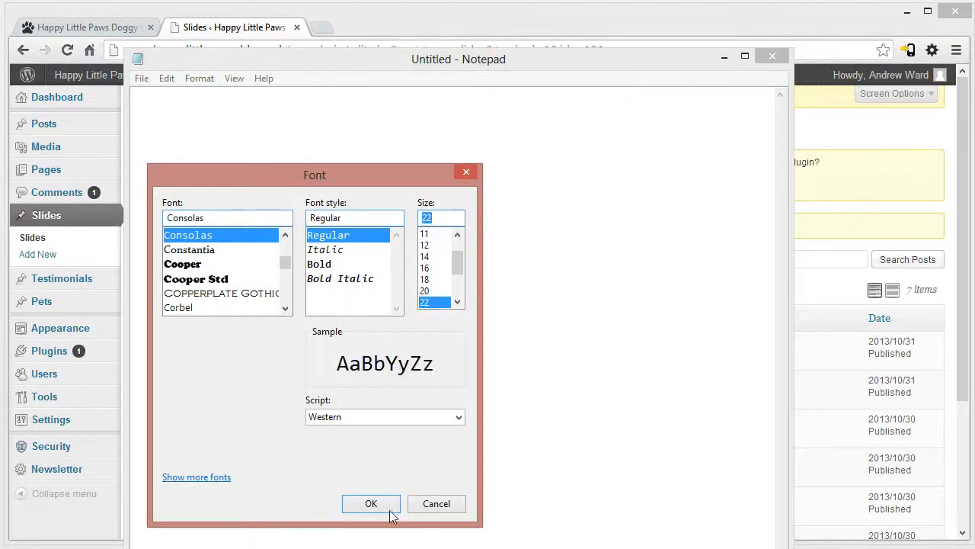
pyautogui.click(385, 506)
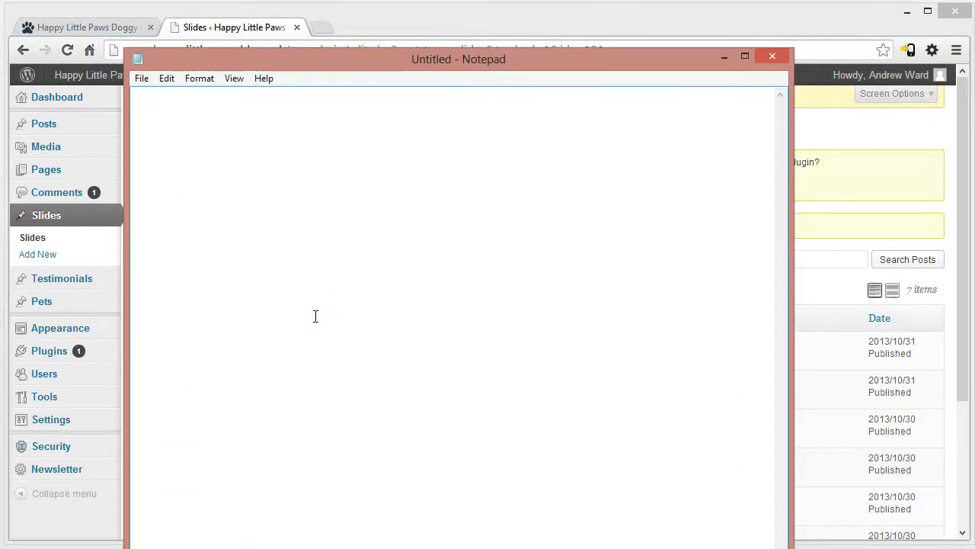
pyautogui.write('1900 x 552')
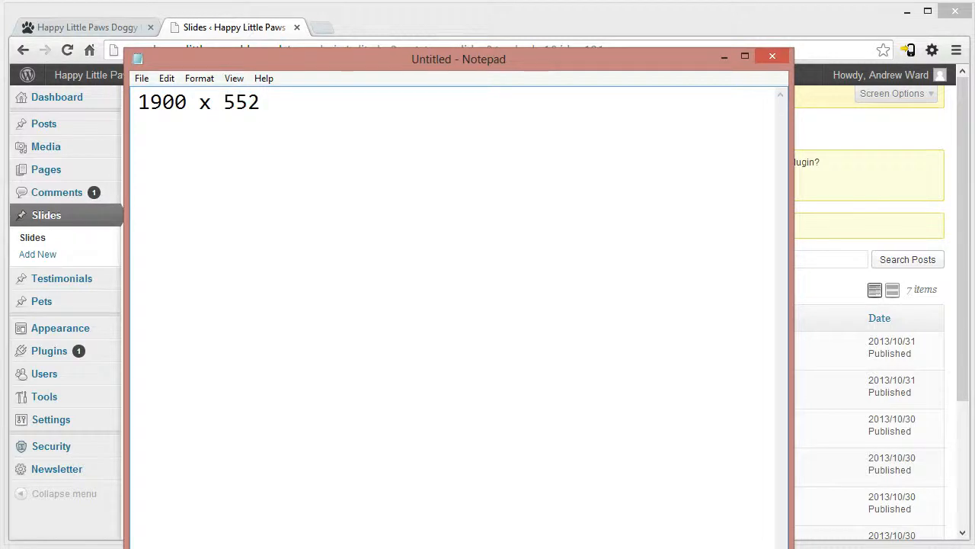
pyautogui.moveTo(494, 53); pyautogui.dragTo(524, 160)
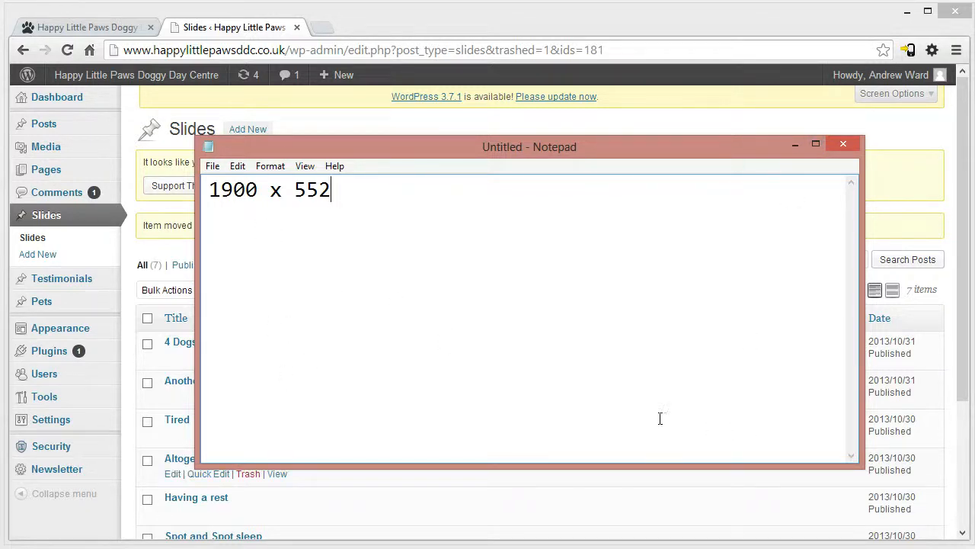
# - Highlight the image size in the note, and close Notepad without saving
pyautogui.hotkey('ctrl', 'a')
pyautogui.click(435, 218)
pyautogui.hotkey('ctrl', 'a')
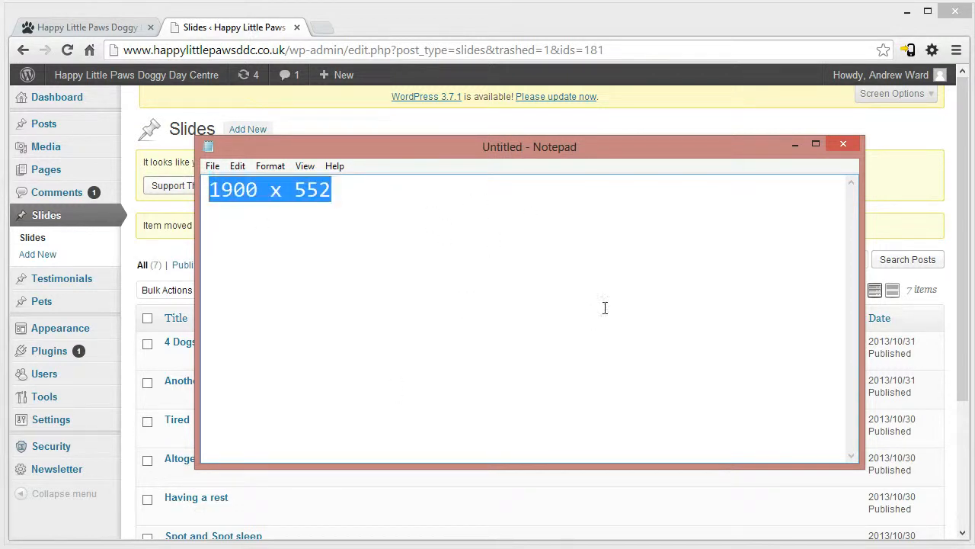
pyautogui.moveTo(499, 204); pyautogui.dragTo(110, 126)
pyautogui.click(415, 200)
pyautogui.hotkey('ctrl', 'a')
pyautogui.click(411, 192)
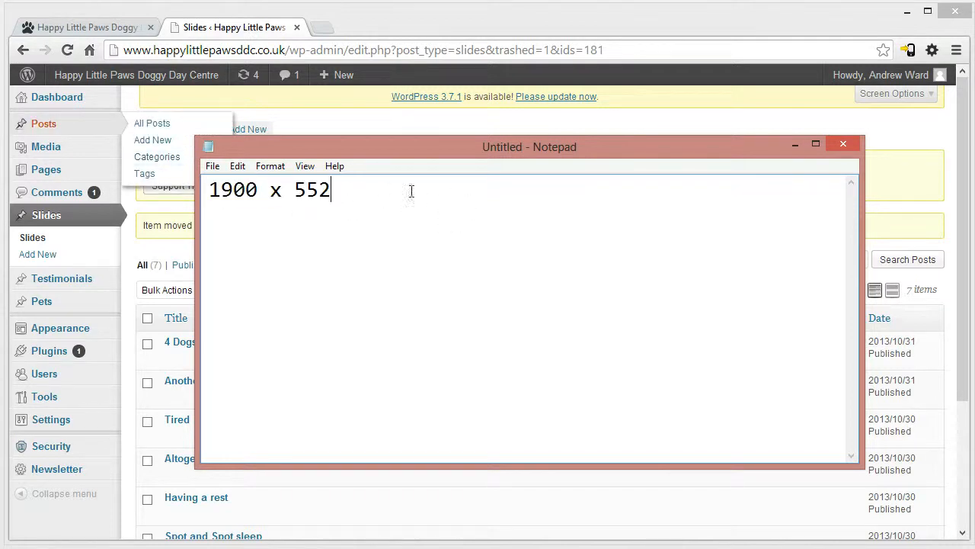
pyautogui.hotkey('ctrl', 'a')
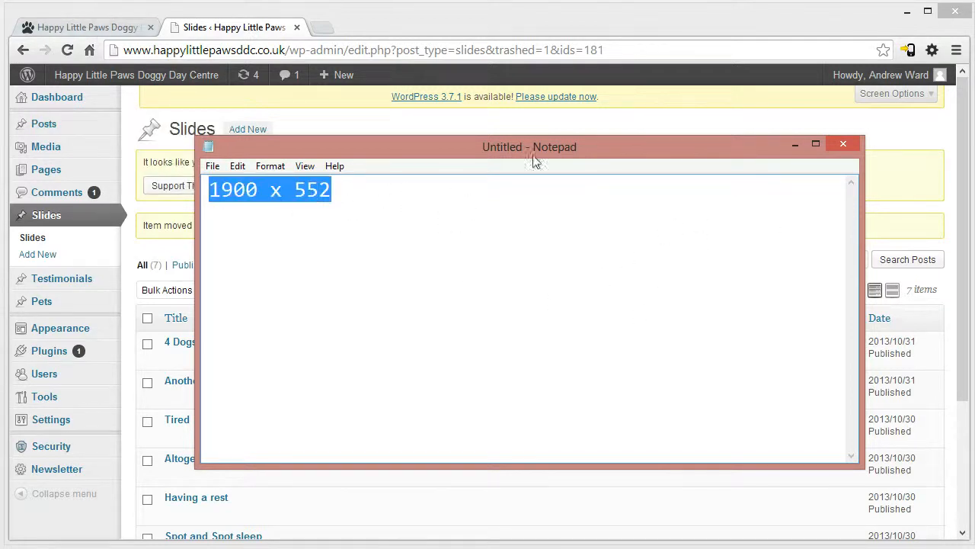
pyautogui.click(844, 145)
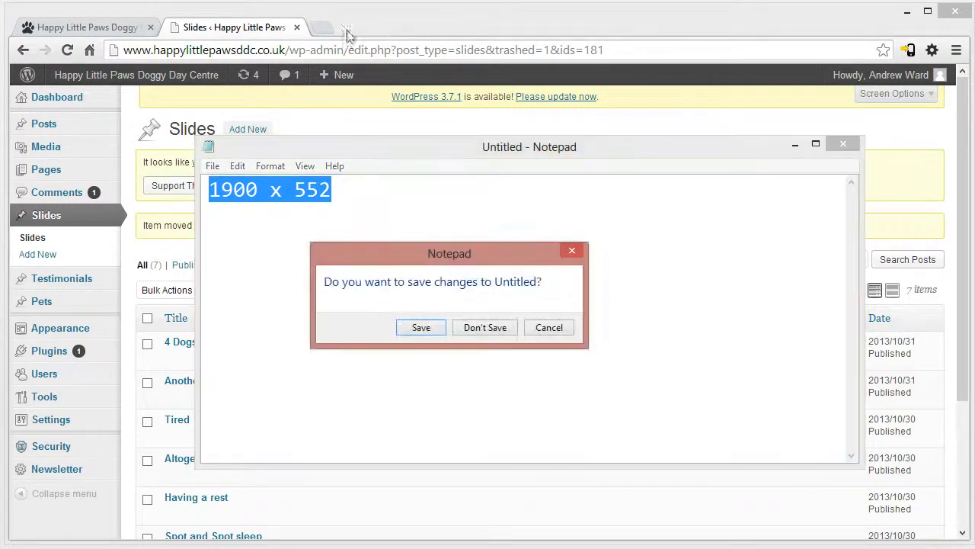
pyautogui.click(497, 329)
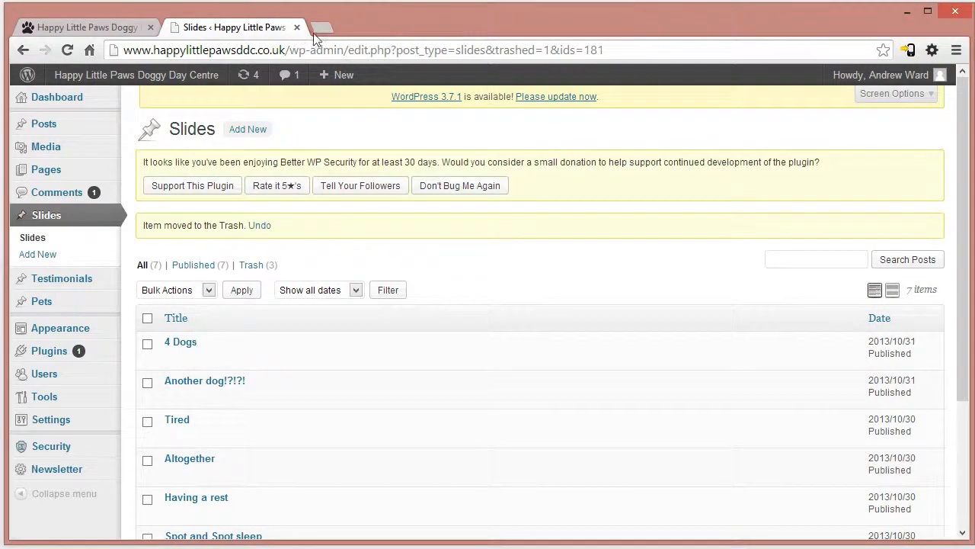
# - Open the address paint.net in a new browser tab
pyautogui.click(314, 34)
pyautogui.write('paint.nm')
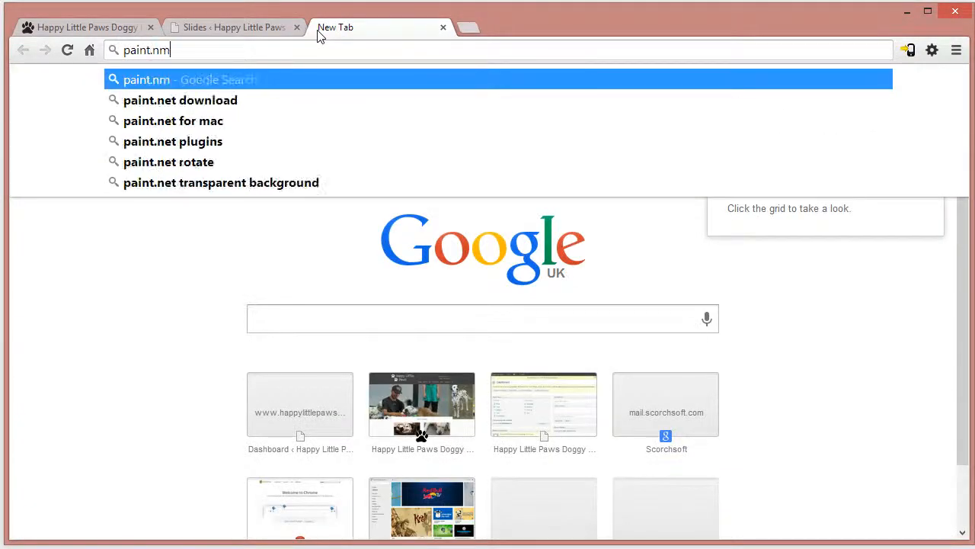
pyautogui.press('BackSpace')
pyautogui.press('BackSpace')
pyautogui.write('net')
pyautogui.press('Return')
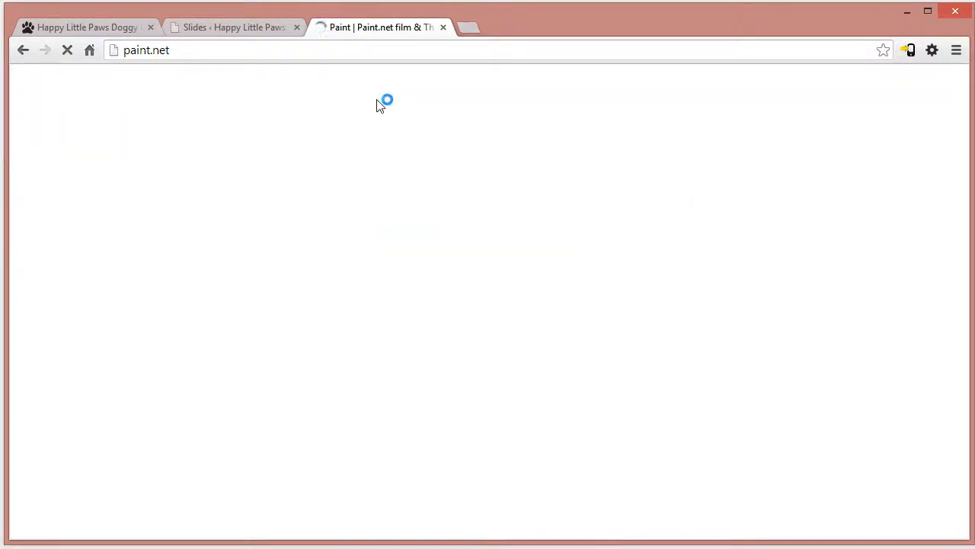
# - Go to Google in the same tab and search for "paint .net"
pyautogui.click(390, 47)
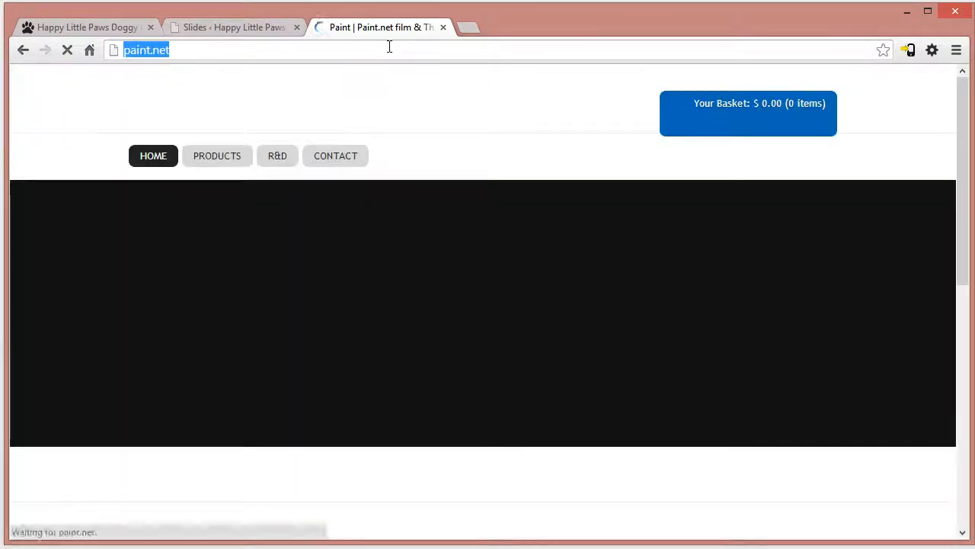
pyautogui.write('google')
pyautogui.press('Return')
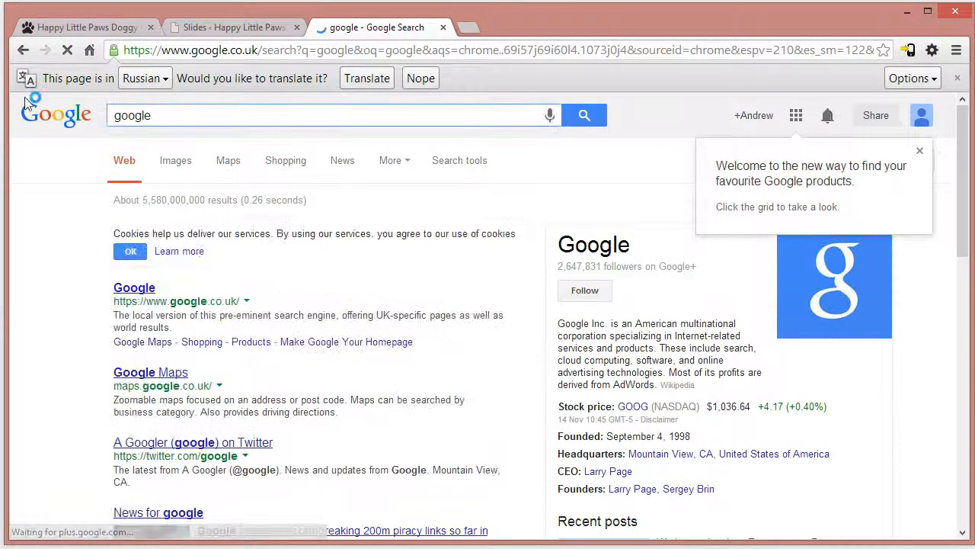
pyautogui.press('BackSpace')
pyautogui.press('BackSpace')
pyautogui.press('BackSpace')
pyautogui.press('BackSpace')
pyautogui.press('BackSpace')
pyautogui.press('BackSpace')
pyautogui.write('a')
pyautogui.press('BackSpace')
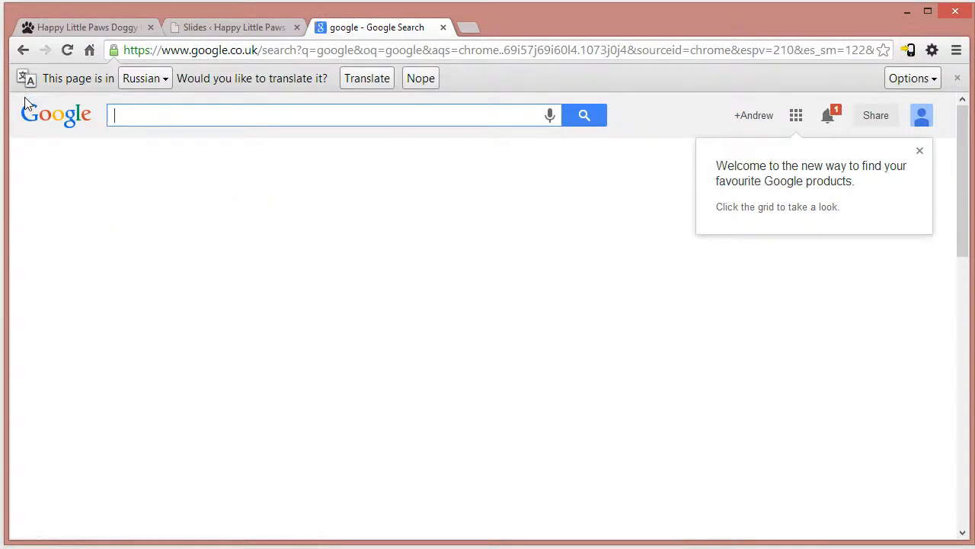
pyautogui.write('paint .net')
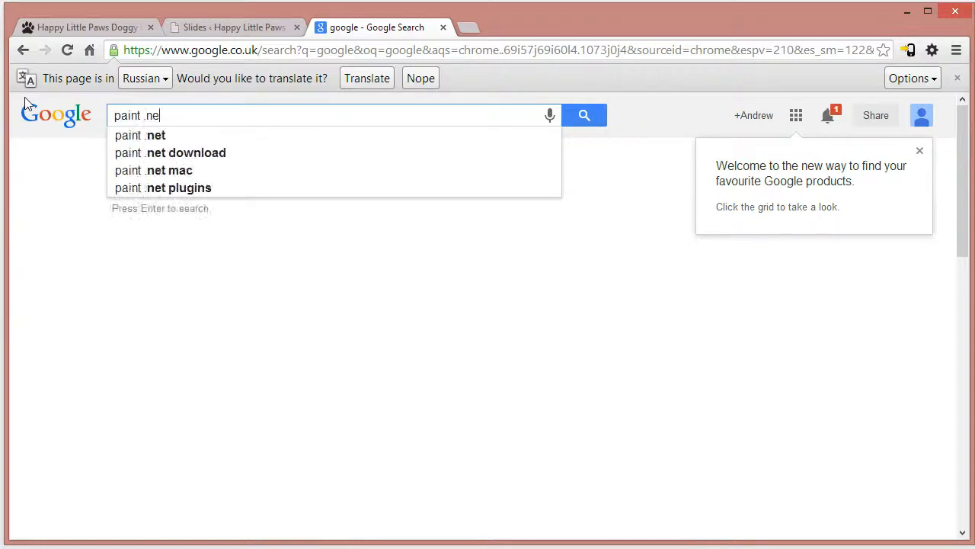
pyautogui.press('Return')
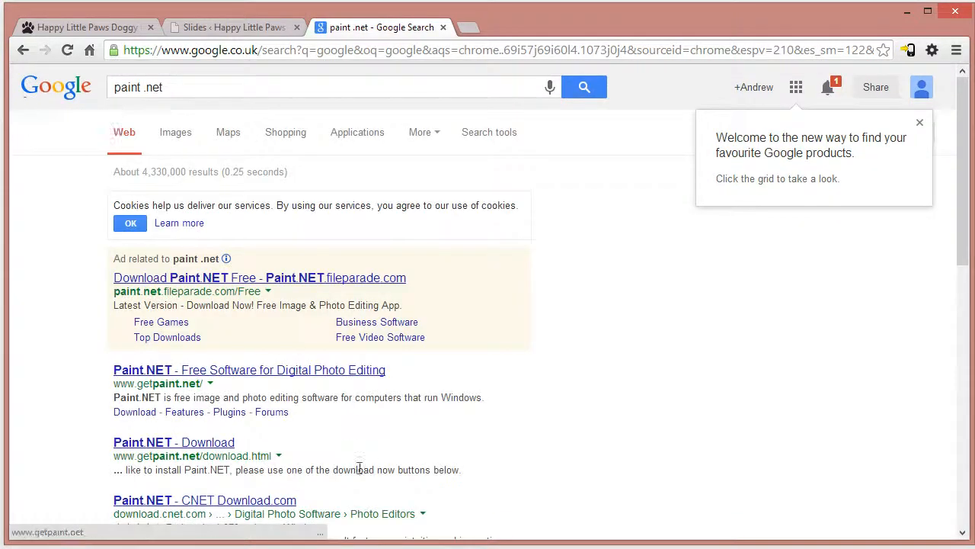
pyautogui.click(162, 373)
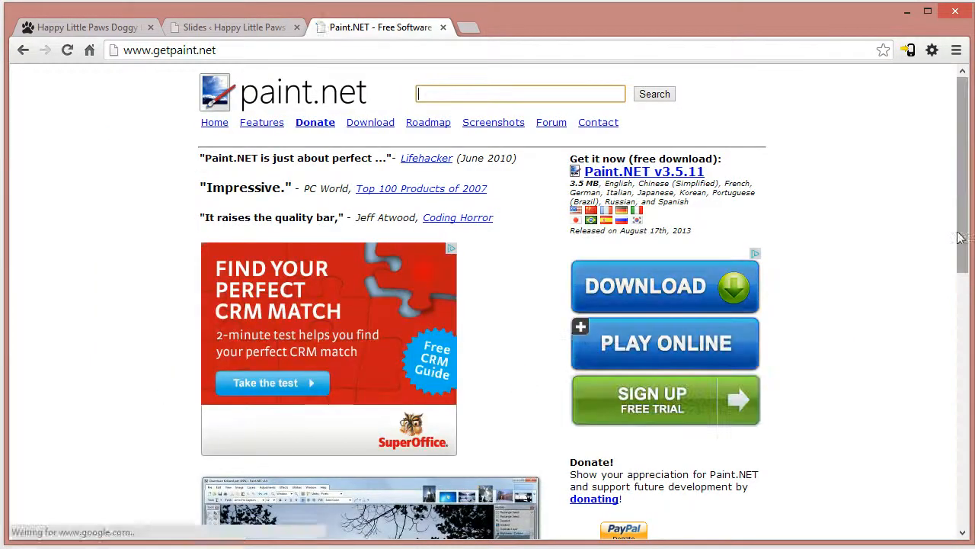
pyautogui.scroll(-4, 161, 383)
pyautogui.scroll(-1, 488, 305)
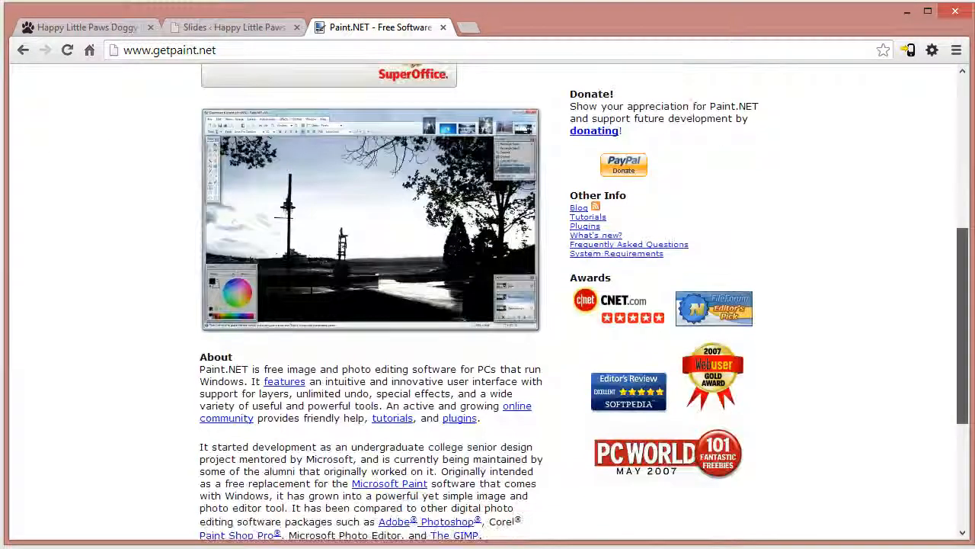
pyautogui.moveTo(962, 326); pyautogui.dragTo(962, 324)
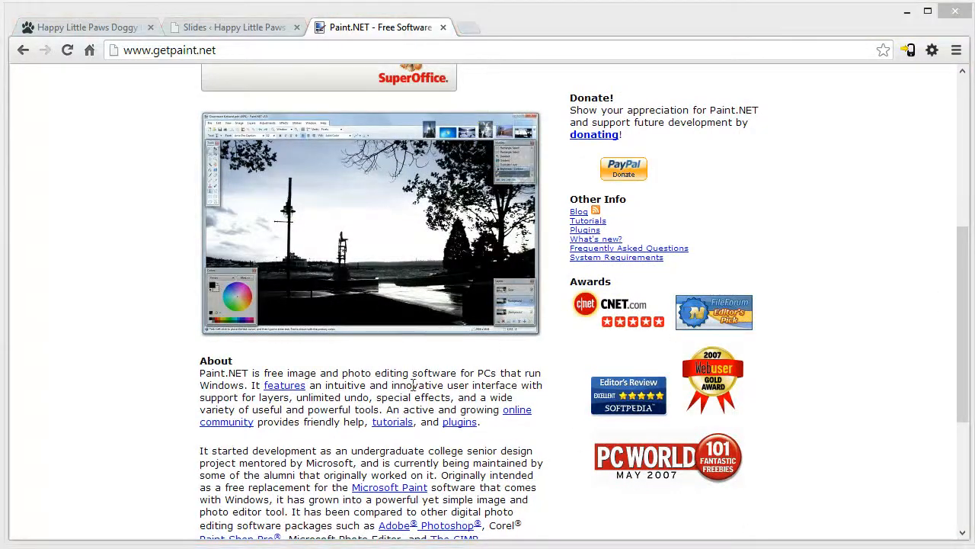
pyautogui.click(429, 52)
# - Return to the live home page and browse its slides to examine the images and their caption text
pyautogui.click(238, 29)
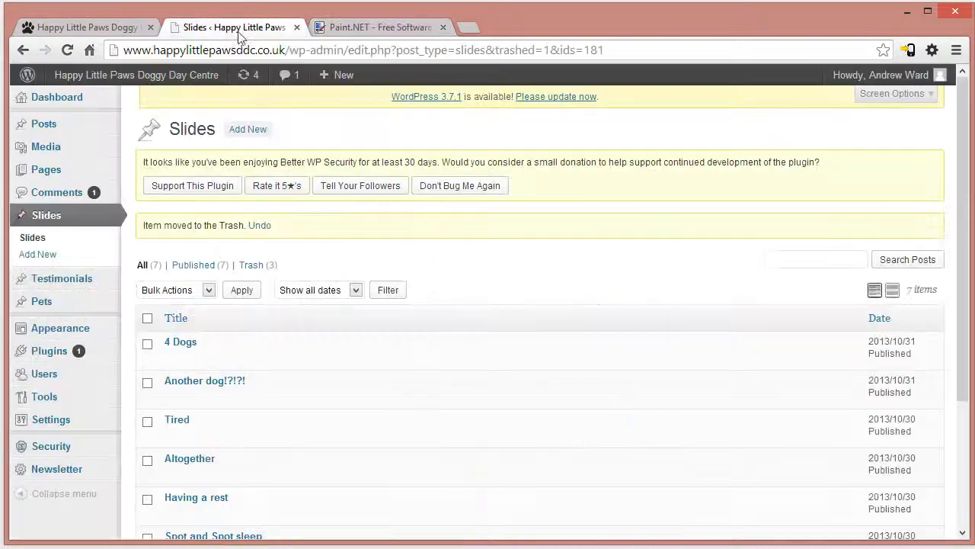
pyautogui.click(141, 29)
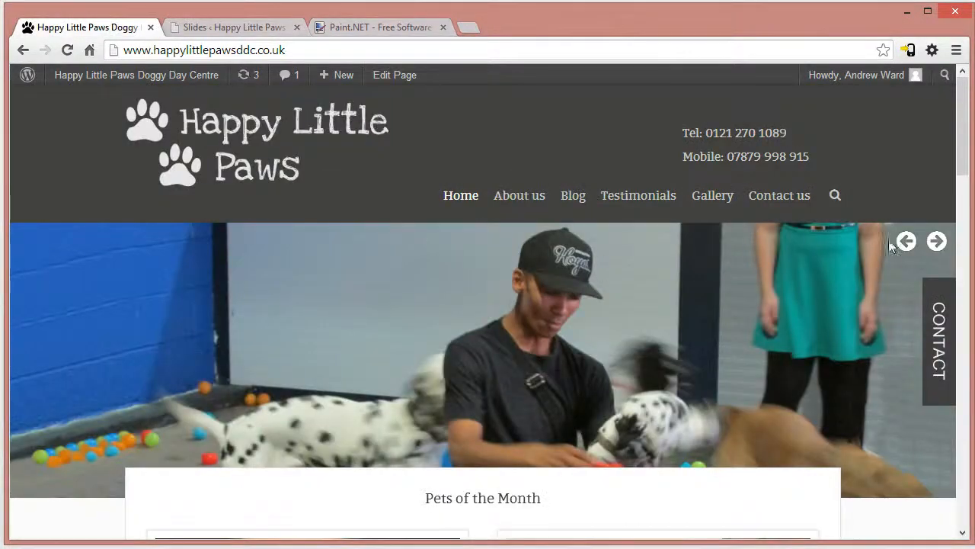
pyautogui.click(907, 242)
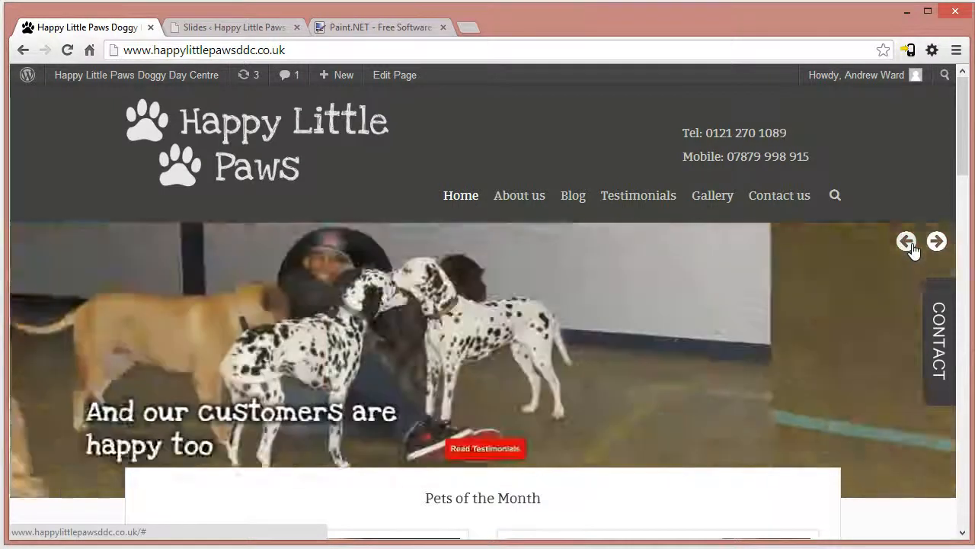
pyautogui.click(911, 245)
pyautogui.click(935, 242)
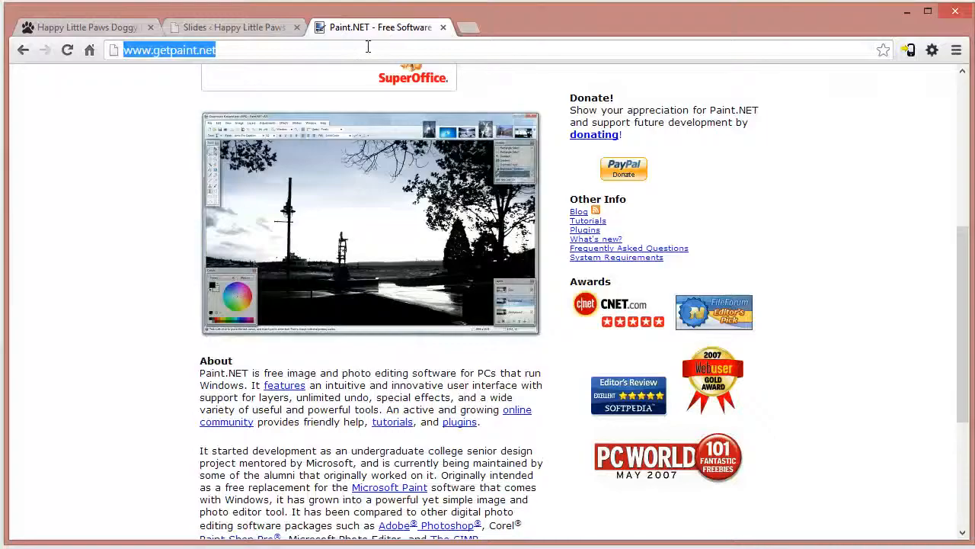
pyautogui.click(367, 27)
pyautogui.click(364, 48)
pyautogui.write('google.com')
pyautogui.press('Return')
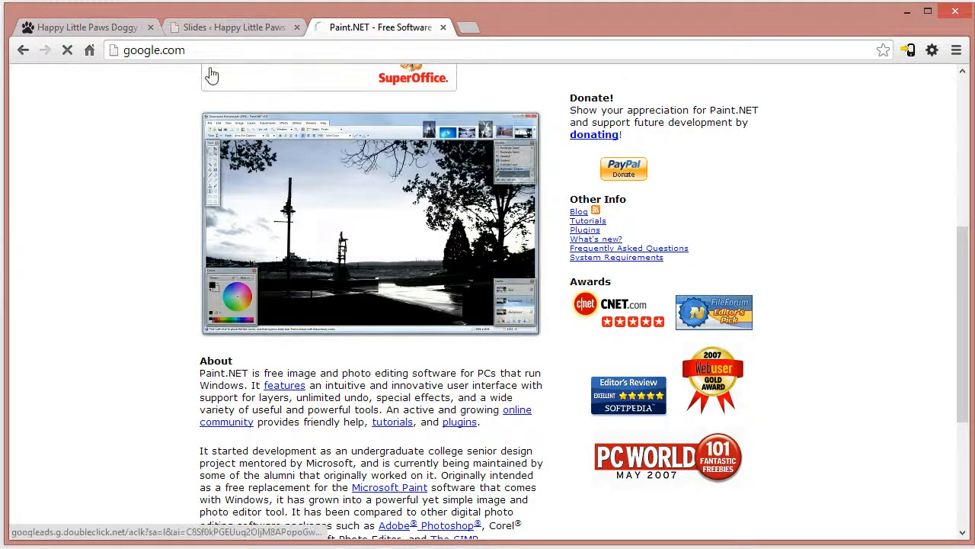
pyautogui.write('web fonts')
pyautogui.press('Return')
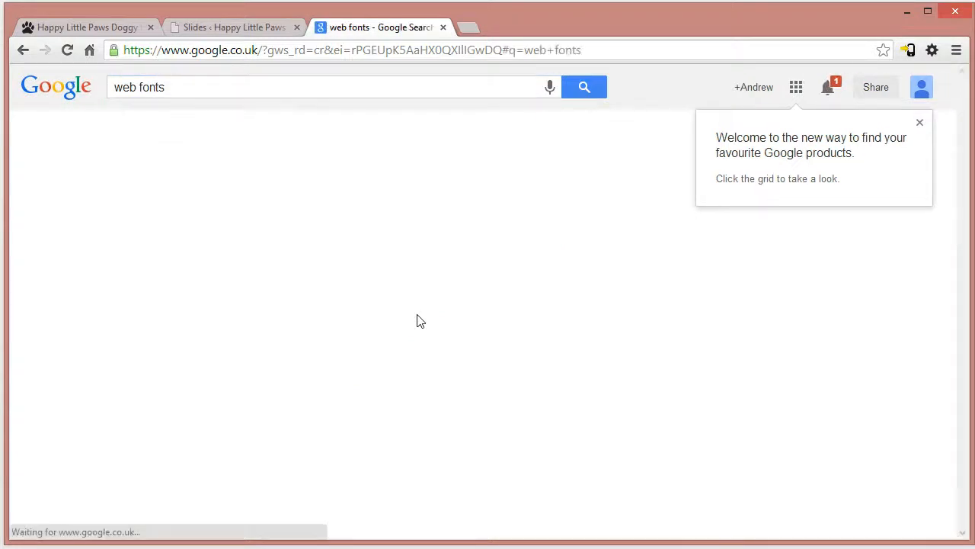
pyautogui.scroll(-2, 304, 446)
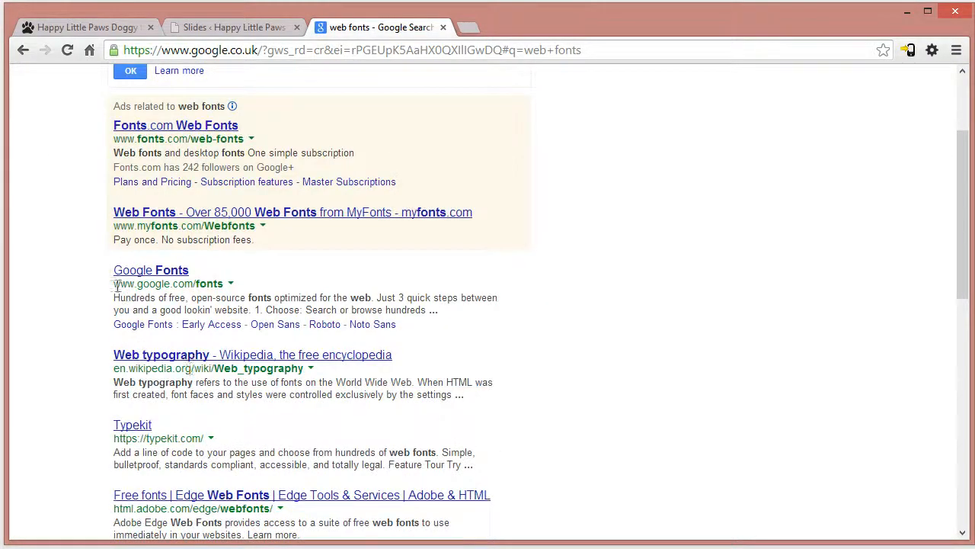
pyautogui.moveTo(118, 286); pyautogui.dragTo(209, 282)
pyautogui.click(160, 269)
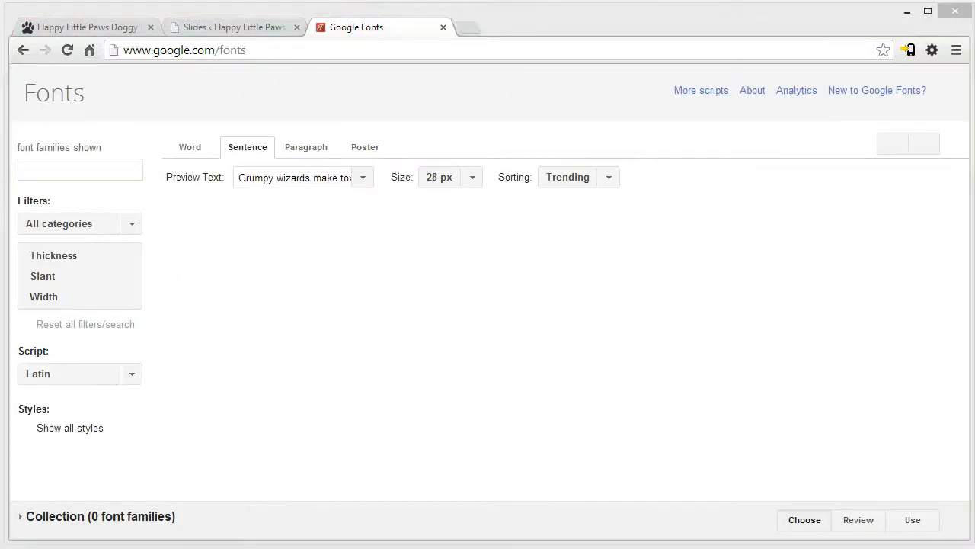
# - Search the font families for "love ya like a sister" and examine the font's sample sentence
pyautogui.click(125, 166)
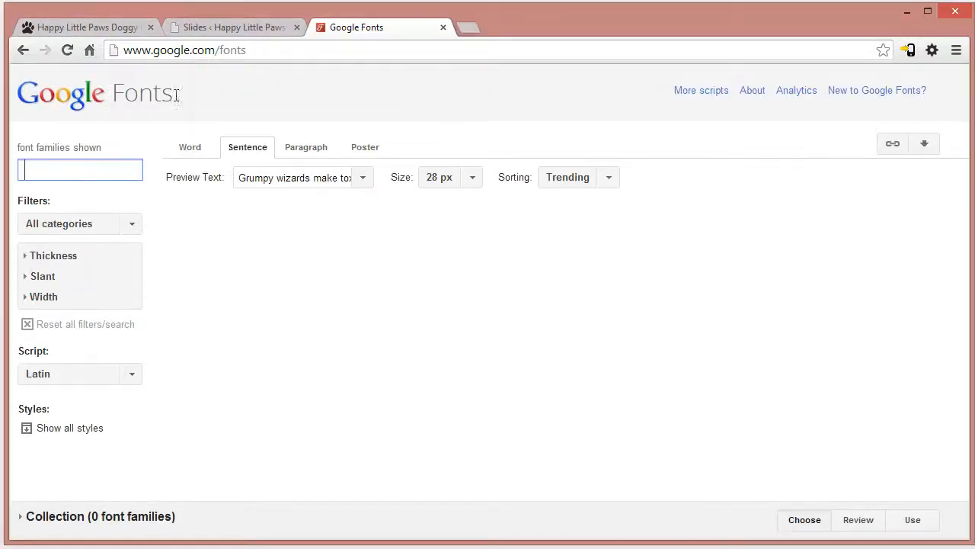
pyautogui.click(202, 31)
pyautogui.click(390, 30)
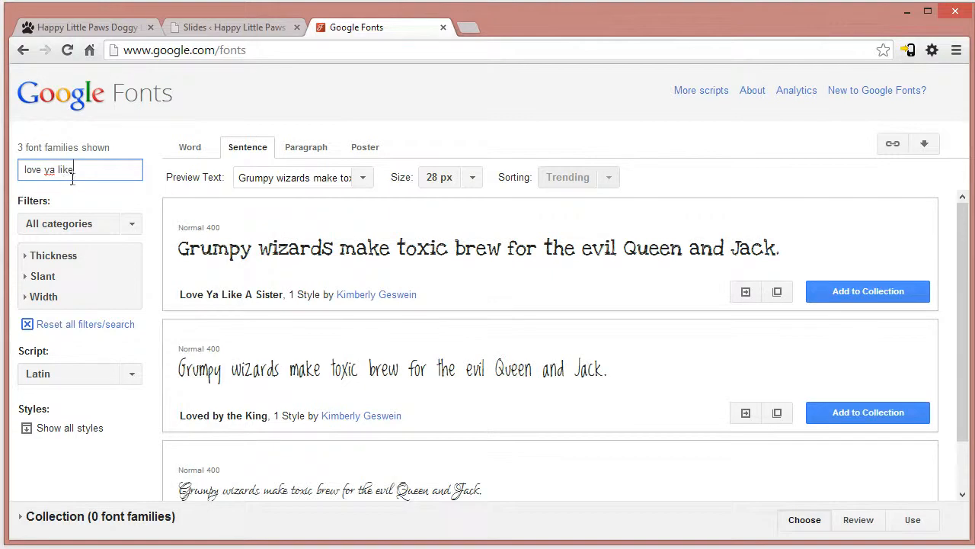
pyautogui.write('a sister')
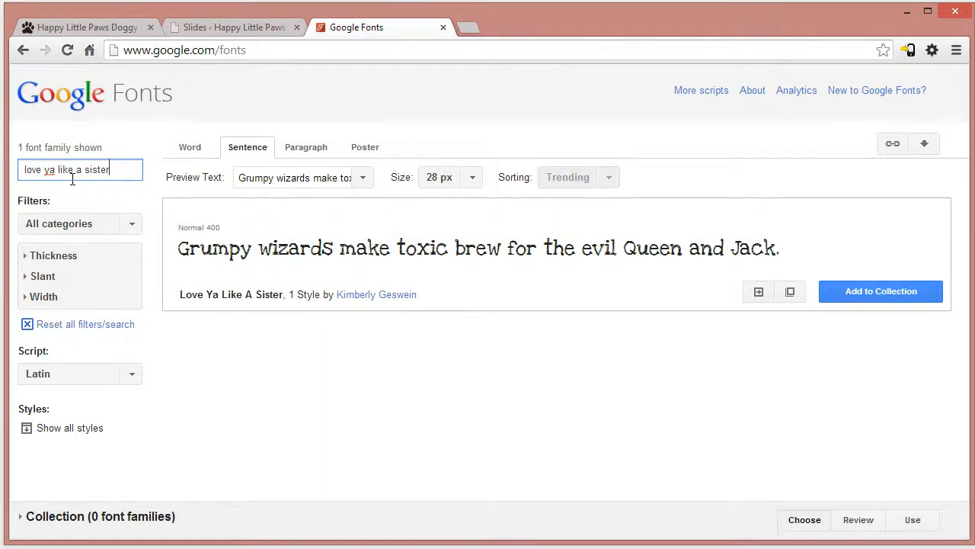
pyautogui.moveTo(788, 263); pyautogui.dragTo(225, 262)
pyautogui.click(855, 314)
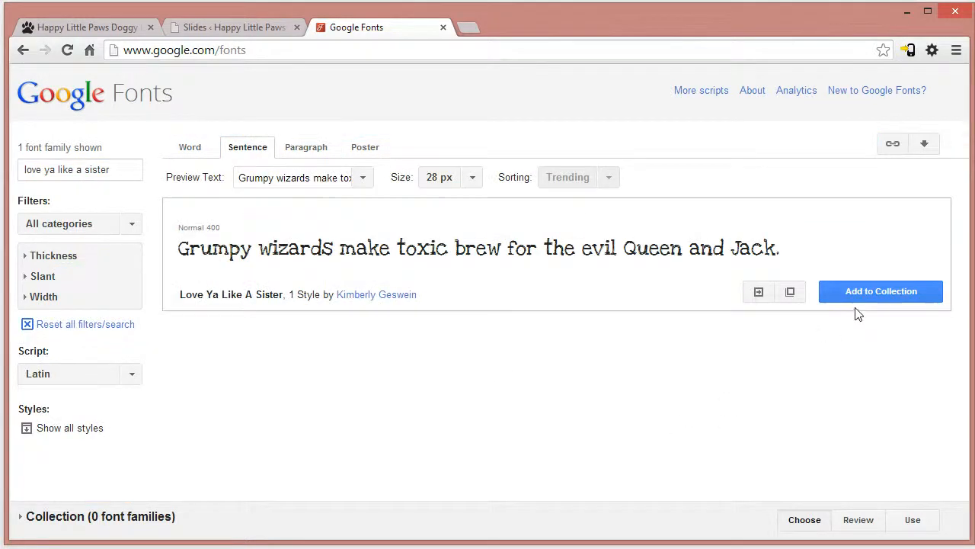
# - Add Love Ya Like A Sister to the font collection and view its download options, ending back on the live home page
pyautogui.click(868, 297)
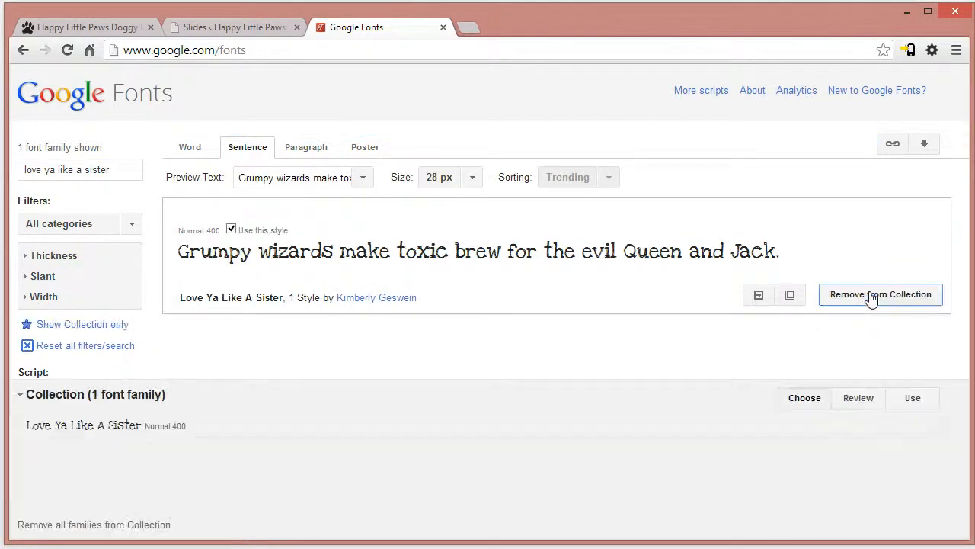
pyautogui.click(912, 400)
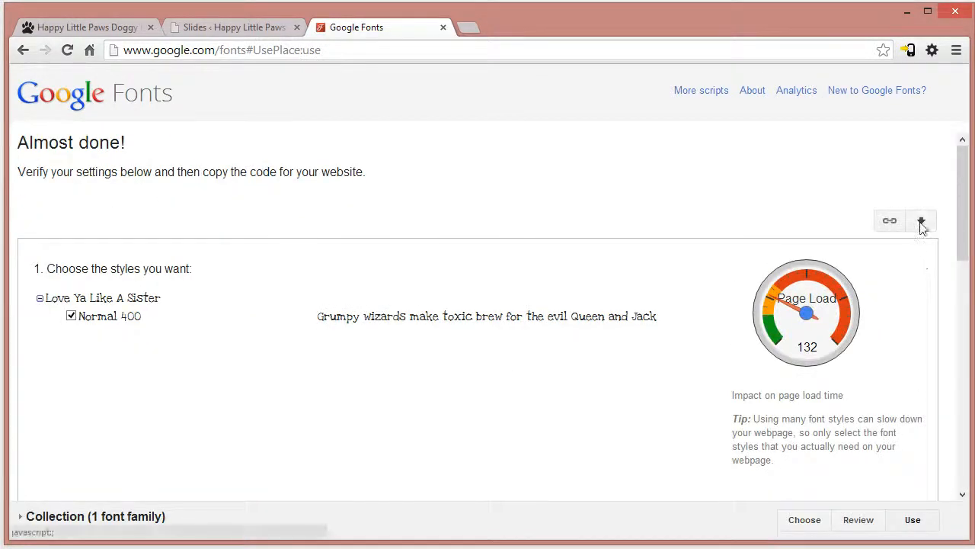
pyautogui.click(921, 221)
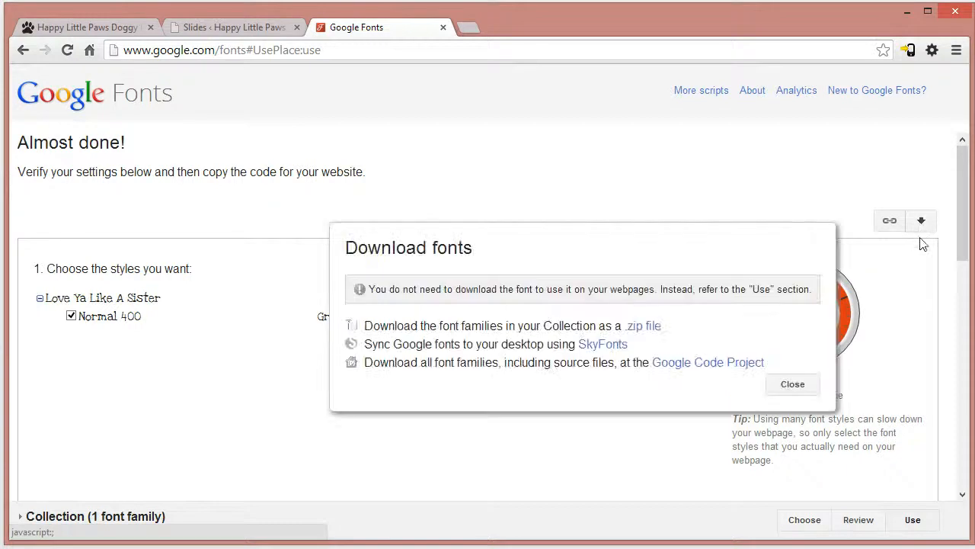
pyautogui.click(804, 391)
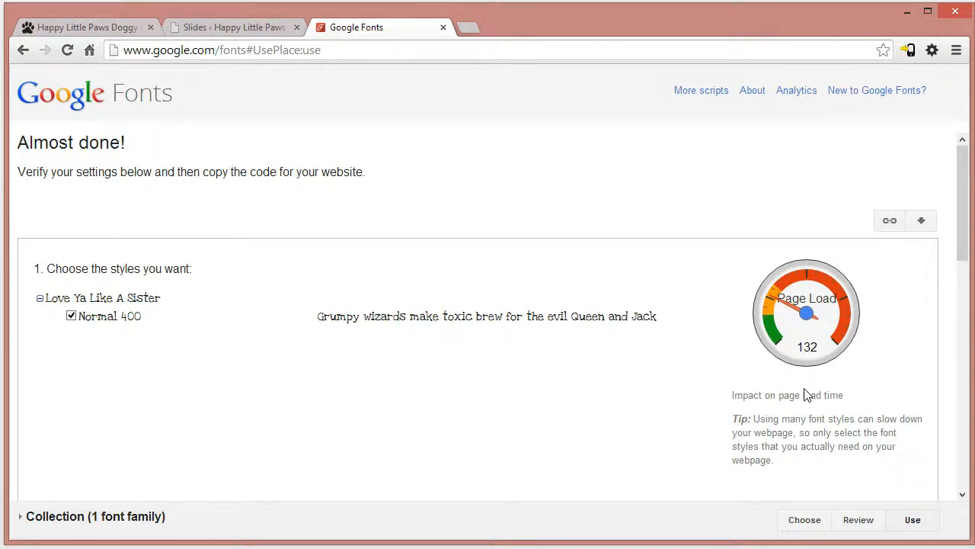
pyautogui.click(101, 27)
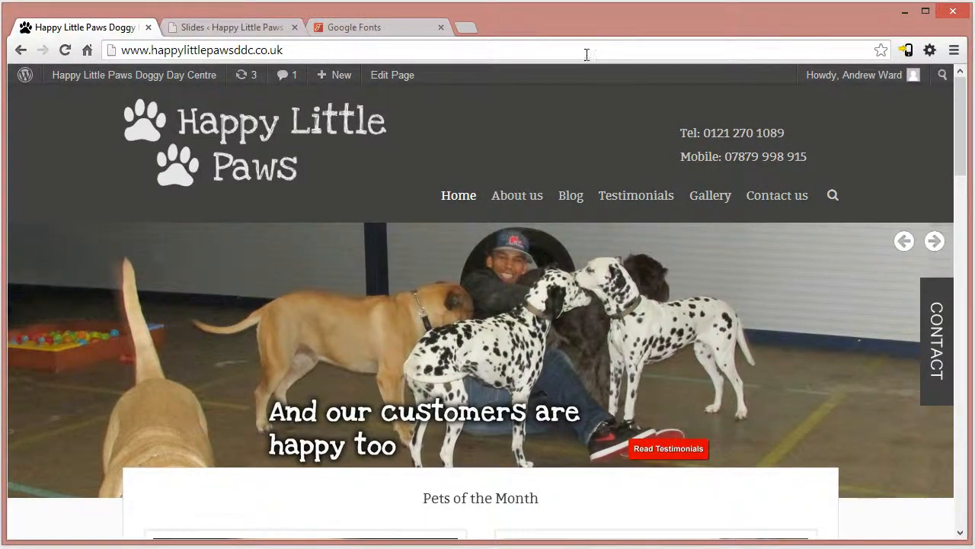
pyautogui.click(937, 358)
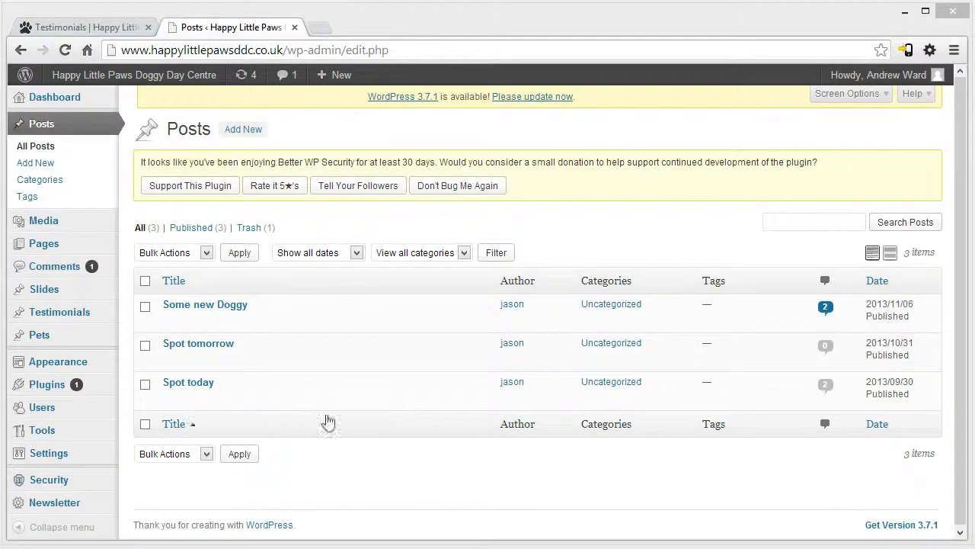
# - Open the Newsletter plugin's subscriber list in the WordPress admin and examine the subscriber entry
pyautogui.moveTo(23, 506)
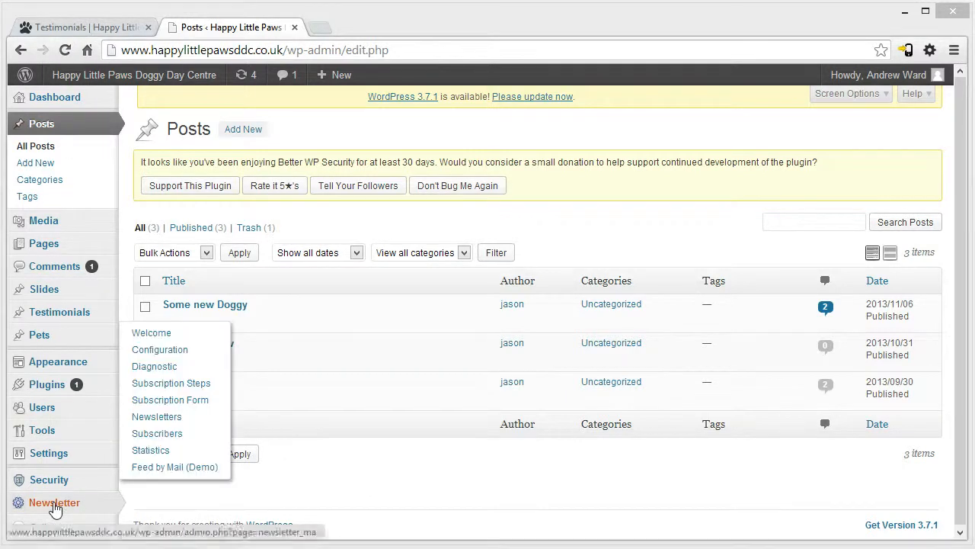
pyautogui.click(55, 509)
pyautogui.scroll(-3, 130, 533)
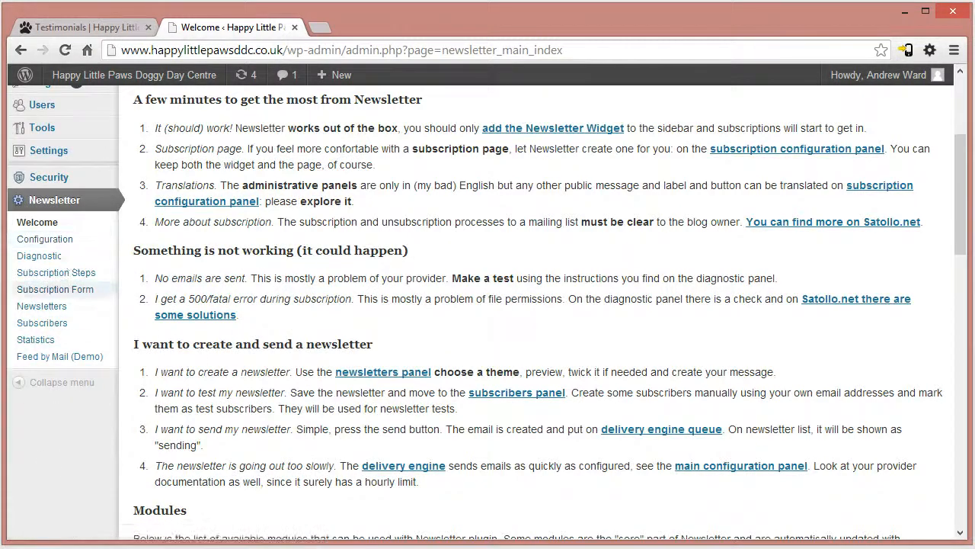
pyautogui.click(50, 326)
pyautogui.moveTo(336, 424); pyautogui.dragTo(163, 404)
pyautogui.click(254, 480)
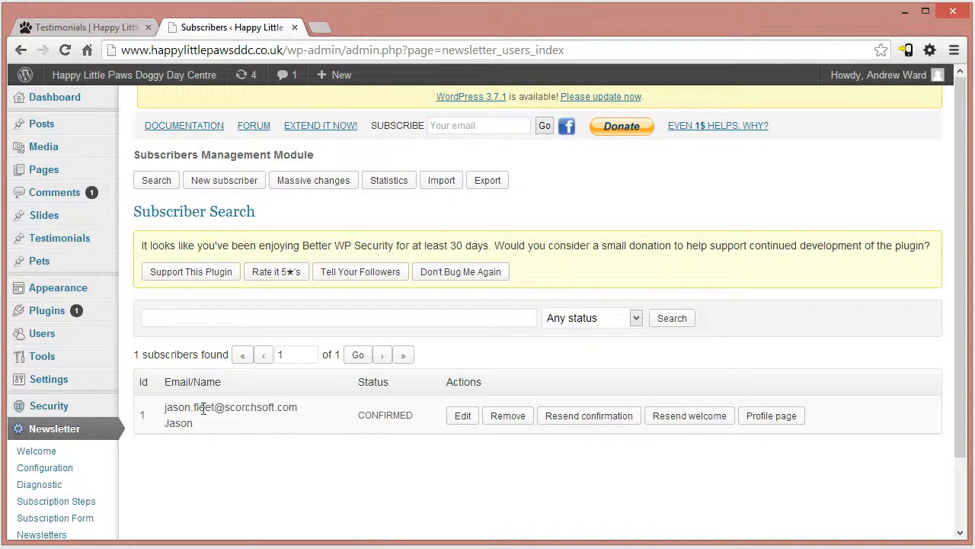
# - Reload the live Testimonials page and bring up its Join Our Newsletter form
pyautogui.click(107, 25)
pyautogui.click(293, 57)
pyautogui.press('Return')
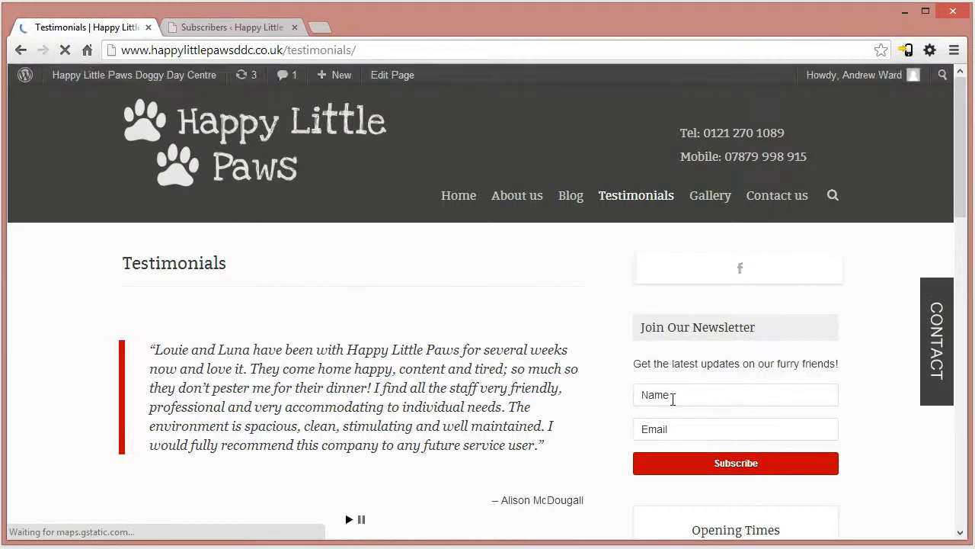
pyautogui.click(710, 394)
pyautogui.scroll(-1, 701, 370)
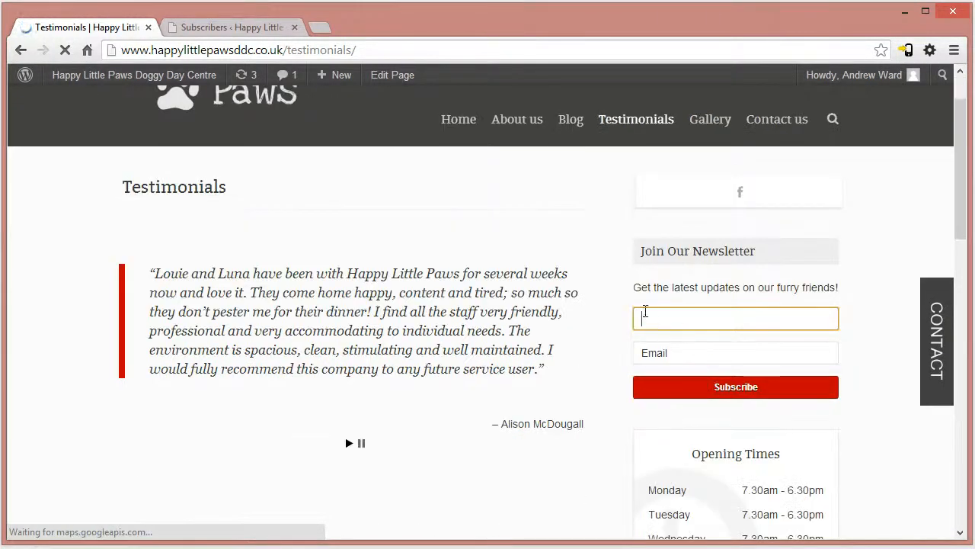
pyautogui.moveTo(642, 251); pyautogui.dragTo(725, 288)
# - Fill in the newsletter form with the subscriber's full name and email address, and submit the subscription
pyautogui.click(693, 320)
pyautogui.press('Tab')
pyautogui.write('andr')
pyautogui.click(695, 375)
pyautogui.click(698, 395)
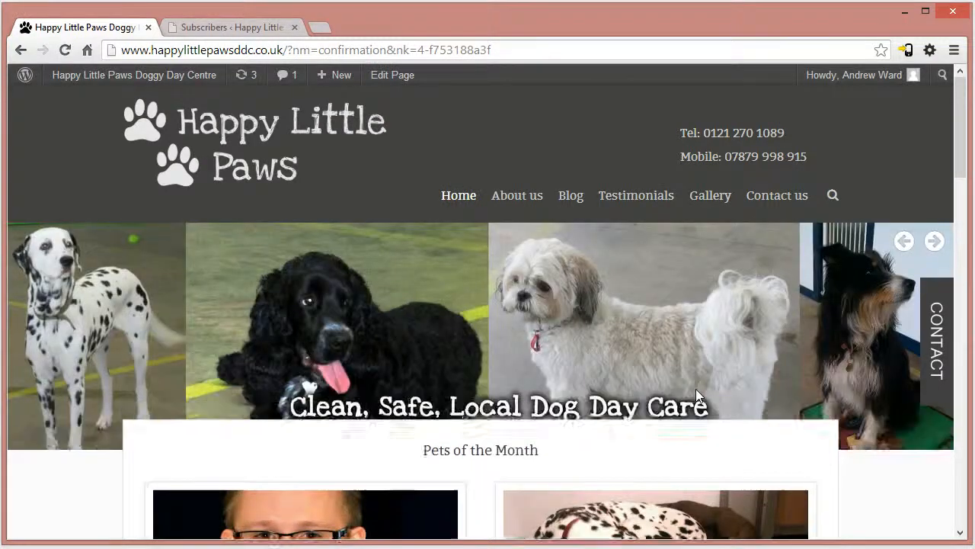
# - Return to the WordPress admin and refresh the newsletter subscriber list
pyautogui.scroll(-1, 686, 399)
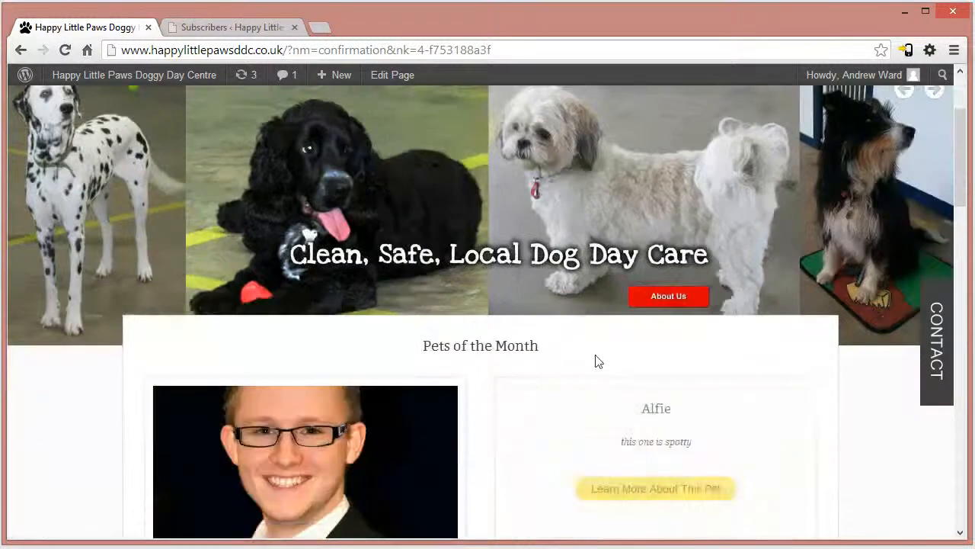
pyautogui.click(197, 26)
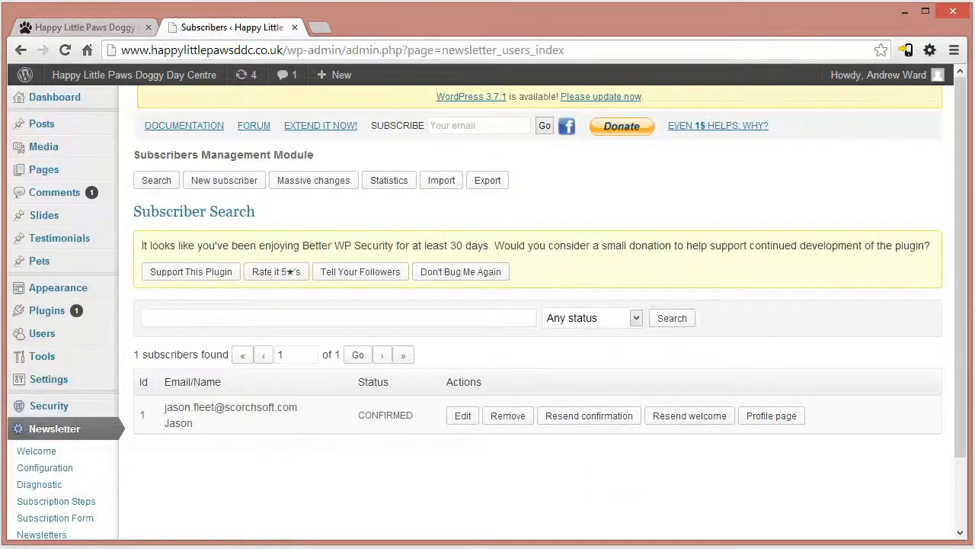
pyautogui.scroll(-1, 99, 521)
pyautogui.click(47, 477)
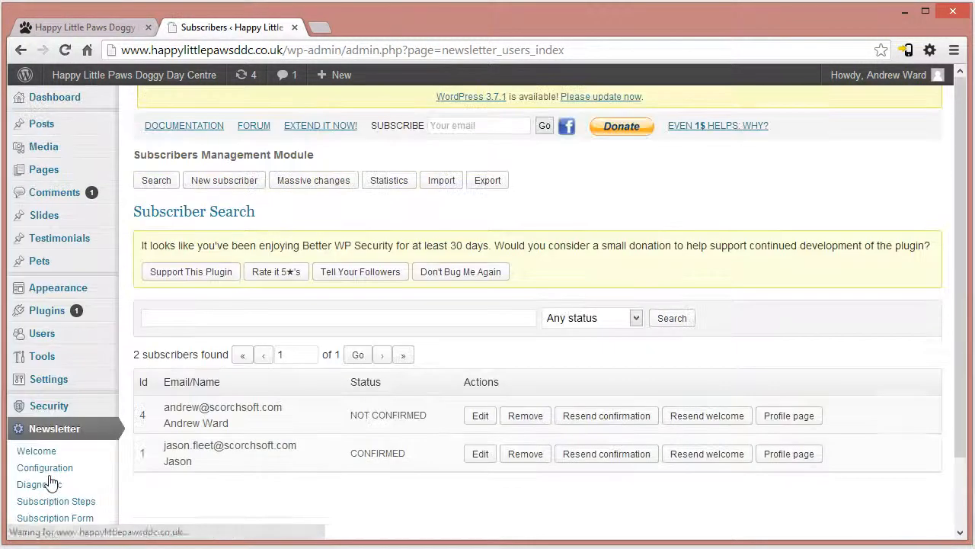
# - Examine the newly added subscriber's email, name and confirmation status in the subscriber list
pyautogui.moveTo(210, 420); pyautogui.dragTo(418, 422)
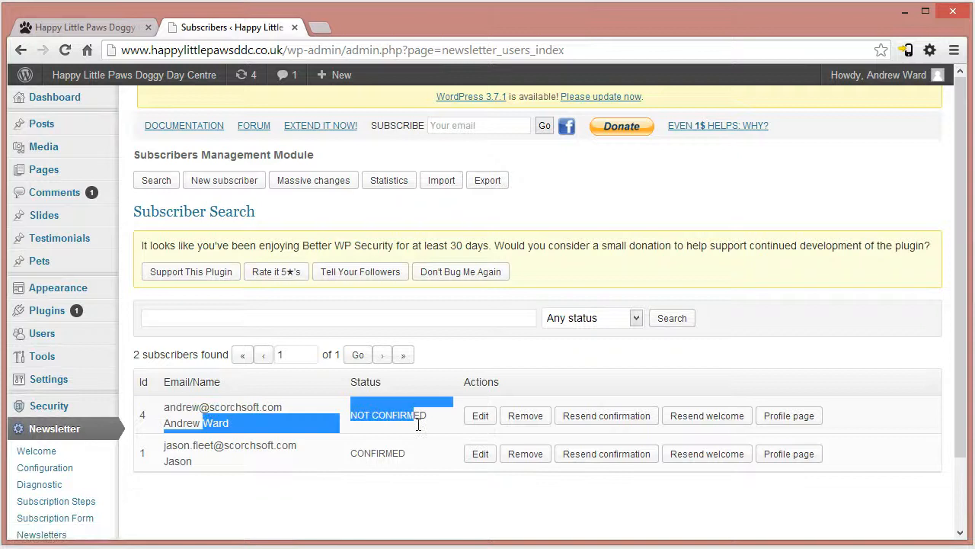
pyautogui.click(460, 502)
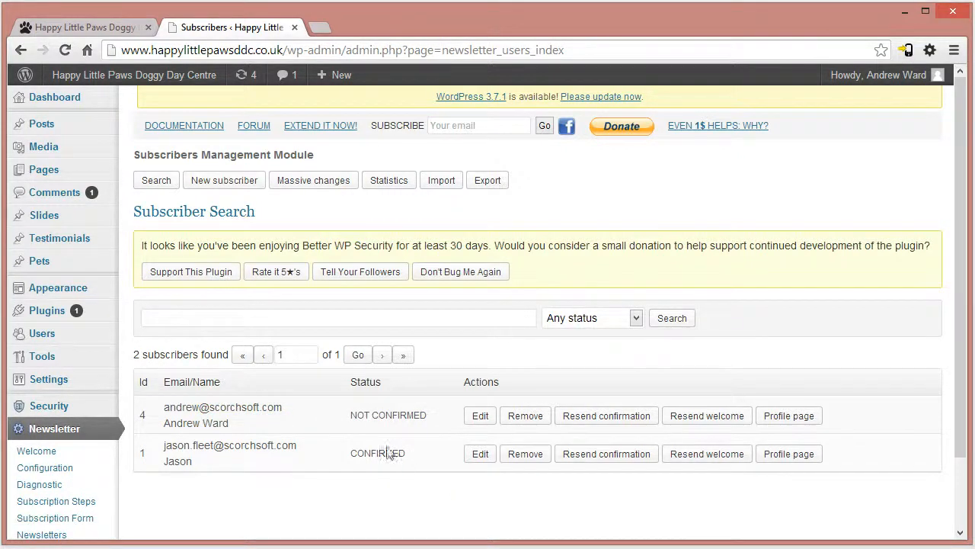
pyautogui.moveTo(357, 417); pyautogui.dragTo(454, 418)
pyautogui.click(414, 477)
pyautogui.moveTo(163, 407); pyautogui.dragTo(439, 421)
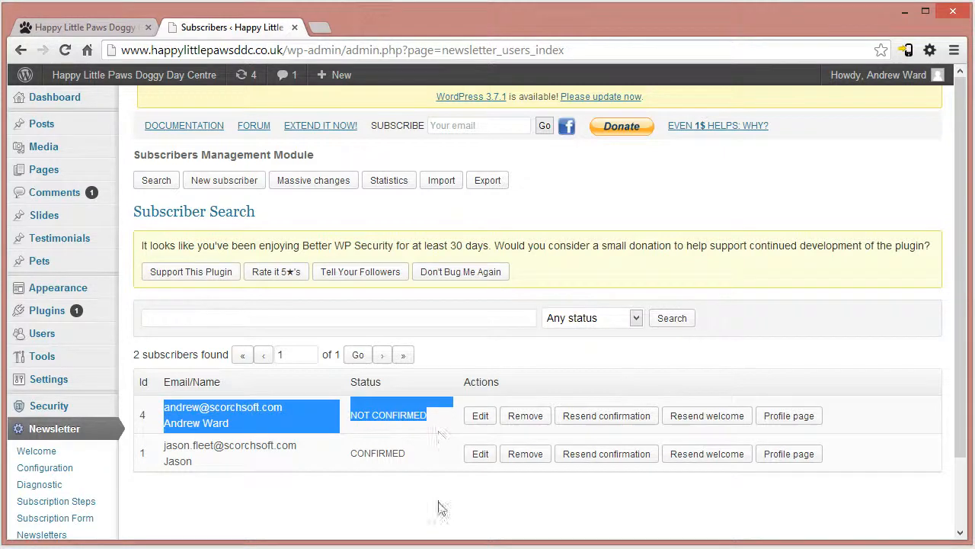
pyautogui.click(446, 513)
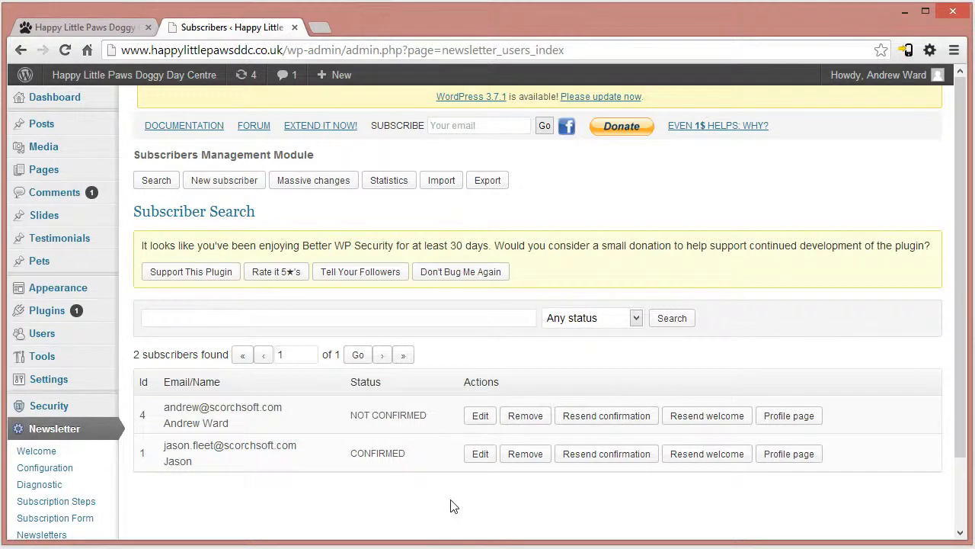
pyautogui.moveTo(162, 413); pyautogui.dragTo(279, 402)
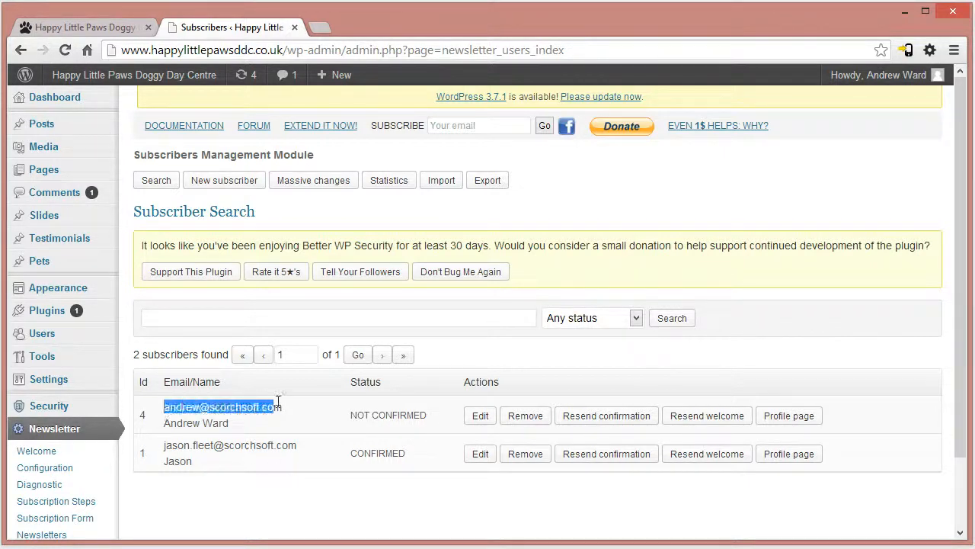
pyautogui.click(343, 502)
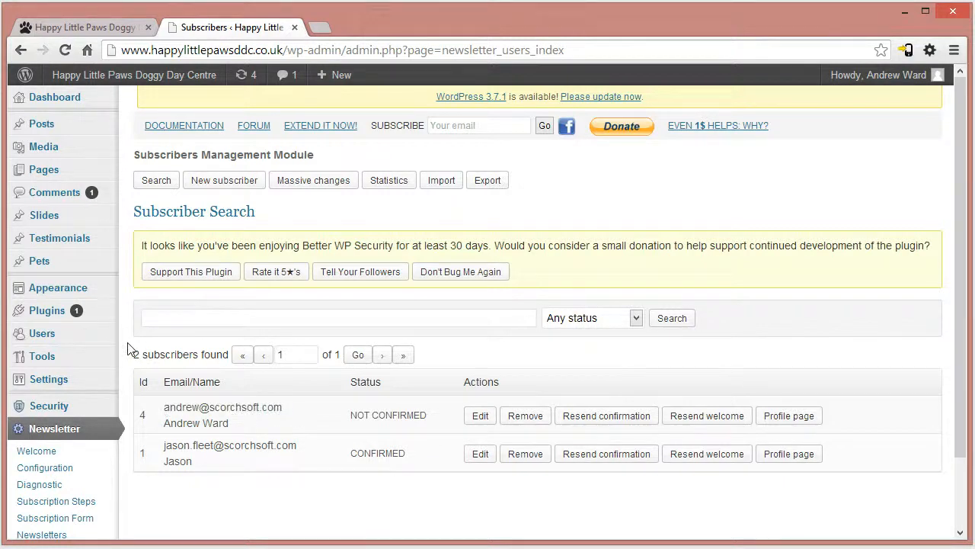
pyautogui.click(54, 24)
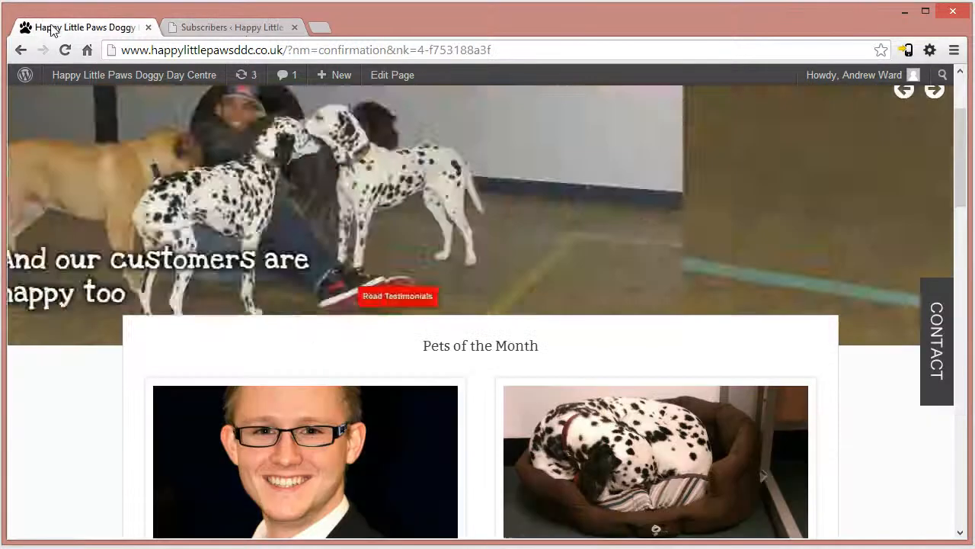
pyautogui.click(251, 26)
# - Create a new message in the Newsletters section based on the "default" theme
pyautogui.scroll(-2, 479, 396)
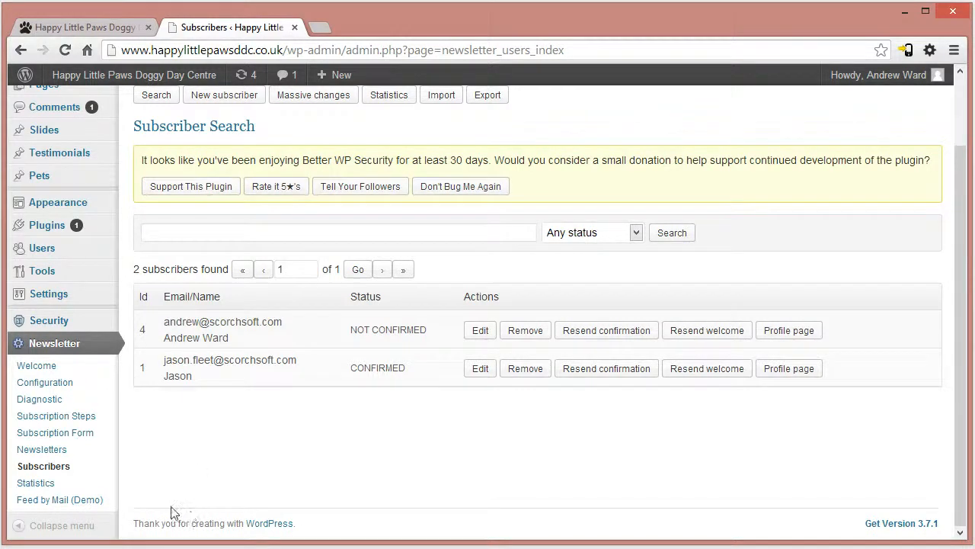
pyautogui.click(59, 448)
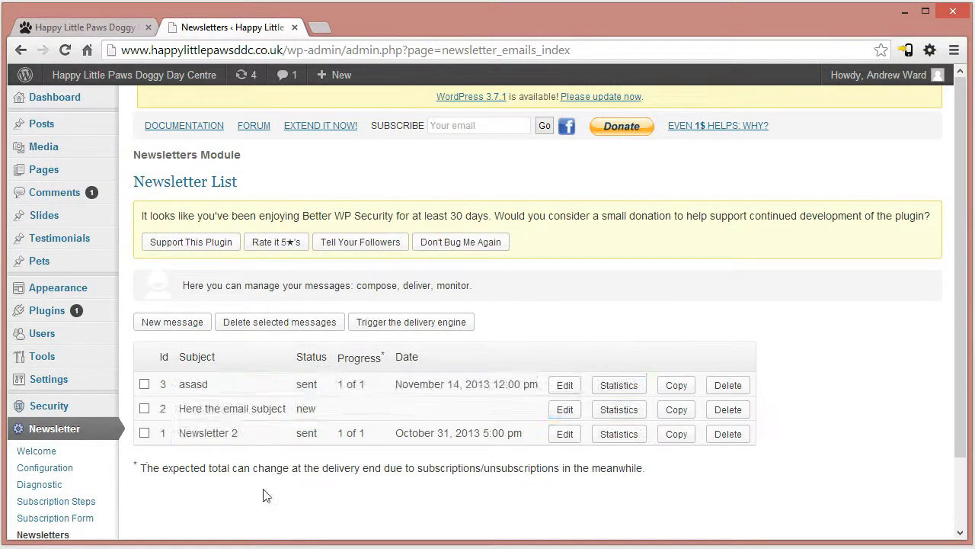
pyautogui.click(183, 325)
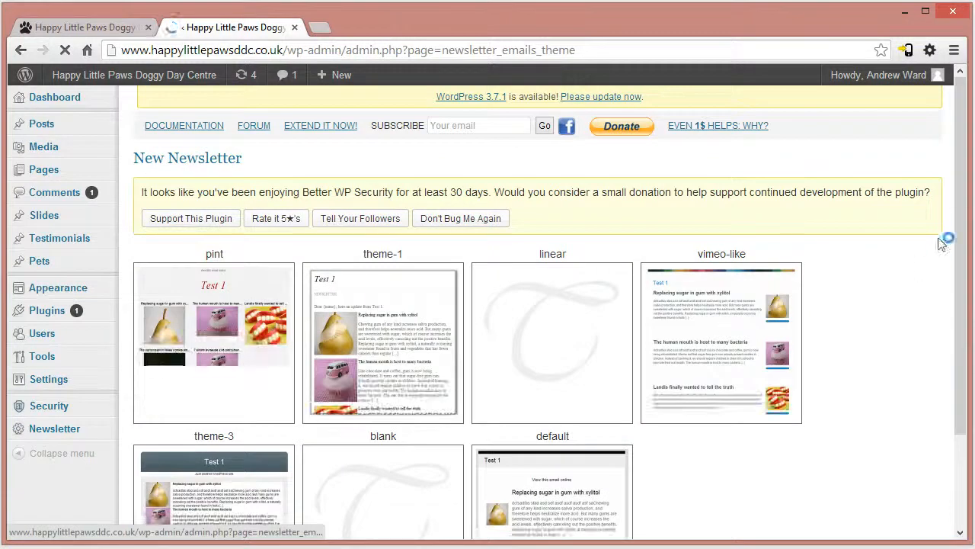
pyautogui.scroll(-2, 951, 268)
pyautogui.scroll(-2, 951, 268)
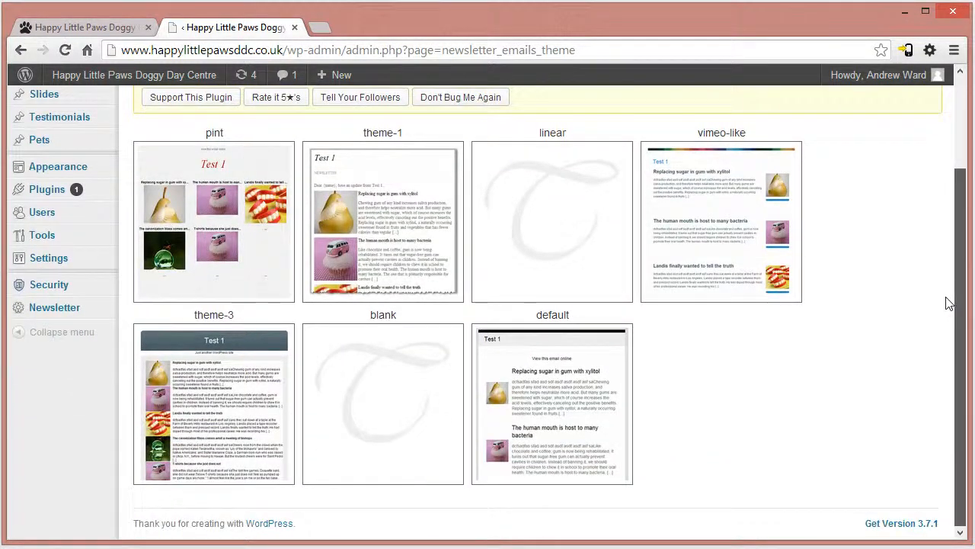
pyautogui.moveTo(947, 297); pyautogui.dragTo(950, 297)
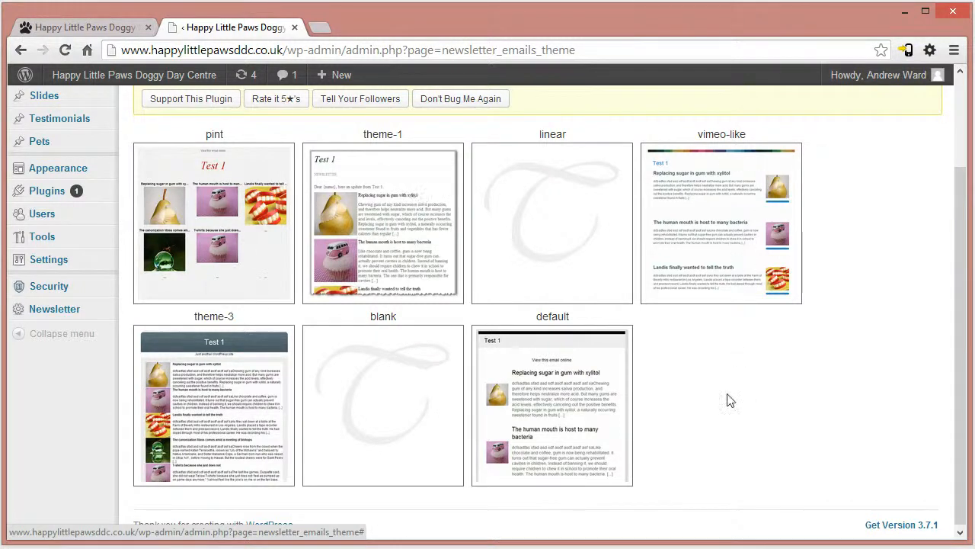
pyautogui.click(544, 411)
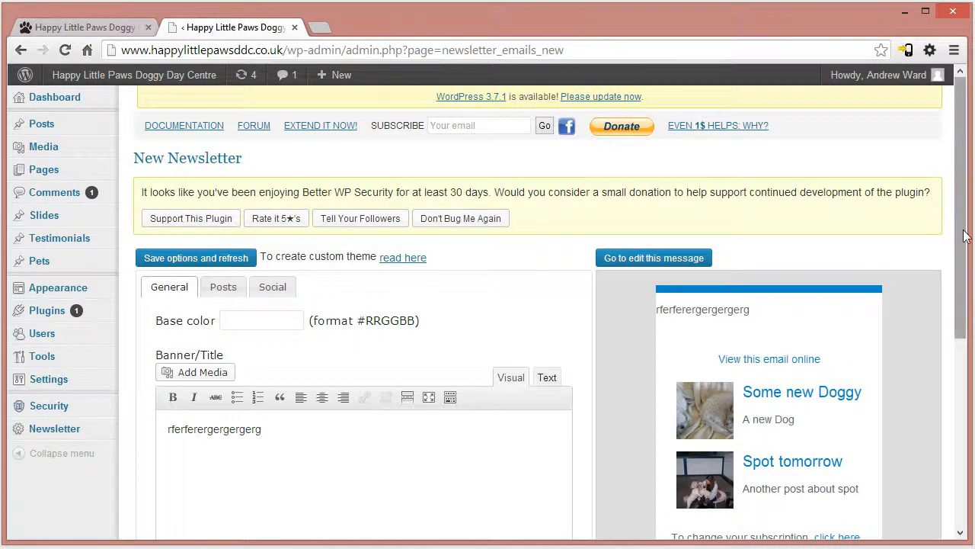
# - Replace the newsletter's Banner/Title text with "Hello and welcome to my newsletter"
pyautogui.scroll(-2, 810, 337)
pyautogui.scroll(2, 465, 301)
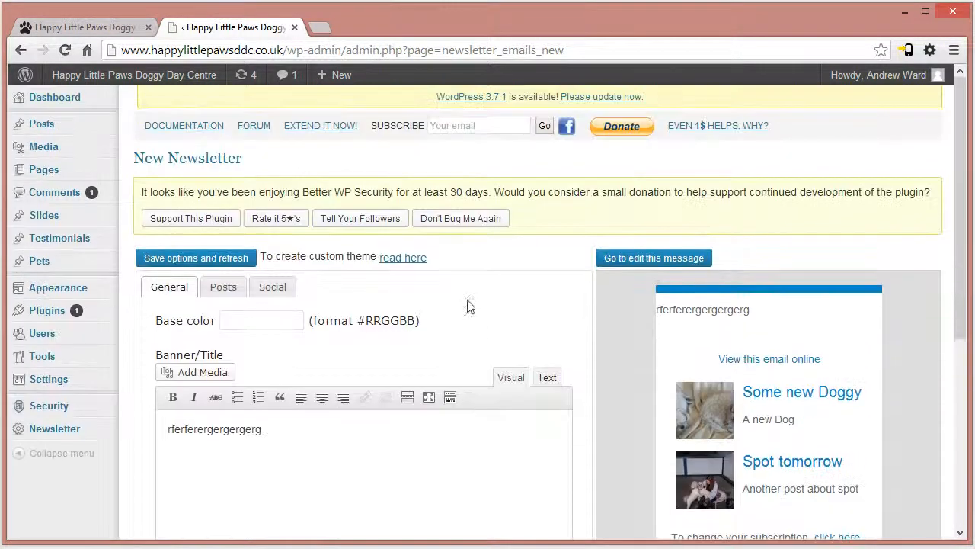
pyautogui.scroll(-2, 493, 350)
pyautogui.doubleClick(259, 277)
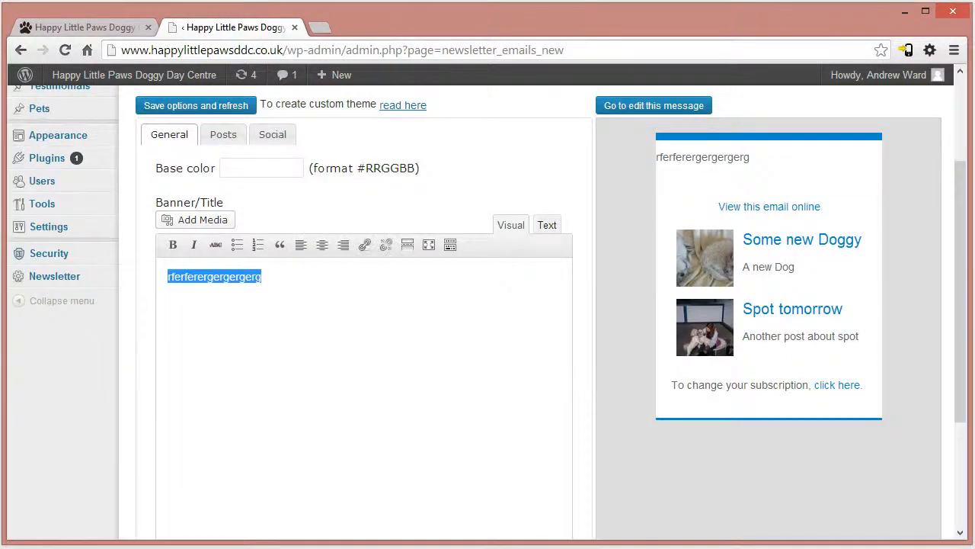
pyautogui.write('Hello and welcome to my newslett')
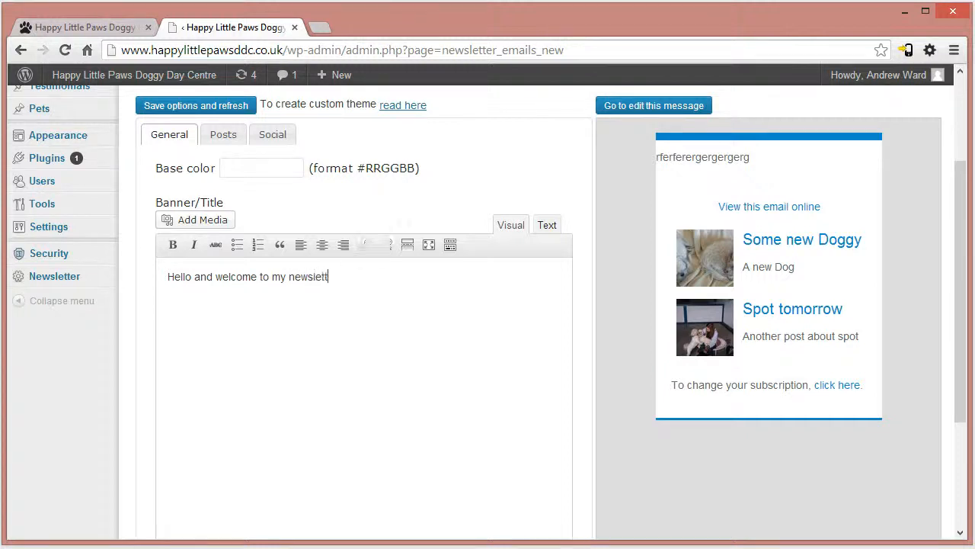
pyautogui.scroll(1, 39, 283)
pyautogui.click(246, 244)
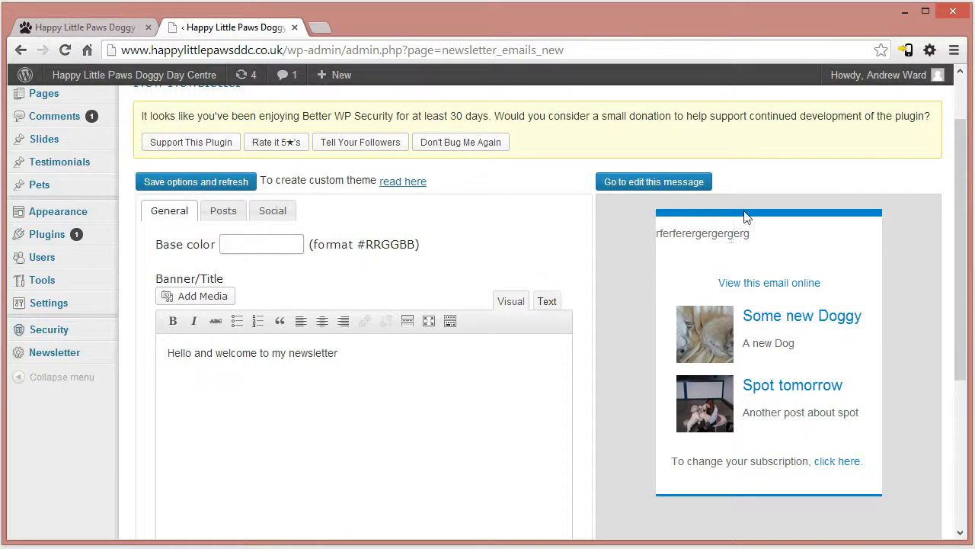
# - Set the maximum number of posts to 3 in the newsletter's Posts options
pyautogui.click(217, 217)
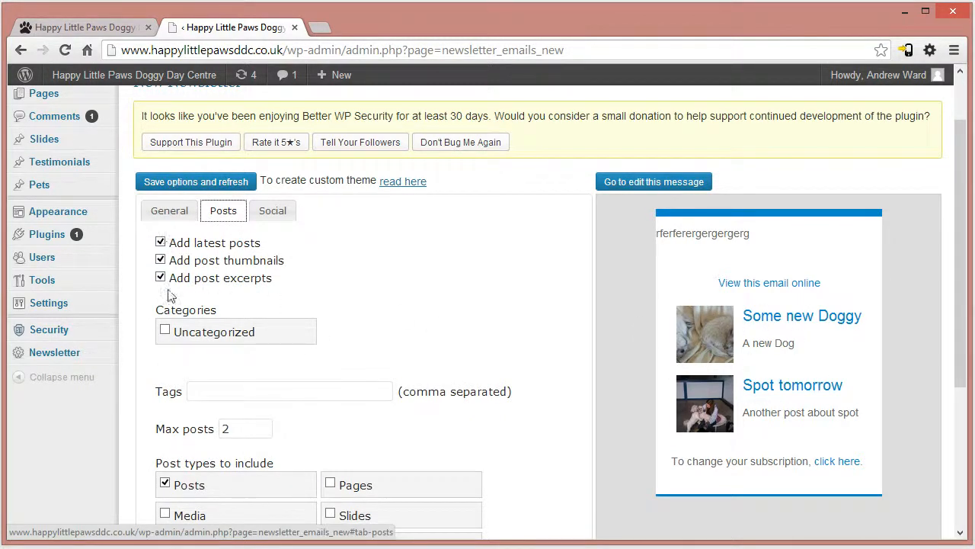
pyautogui.scroll(-1, 303, 412)
pyautogui.doubleClick(239, 351)
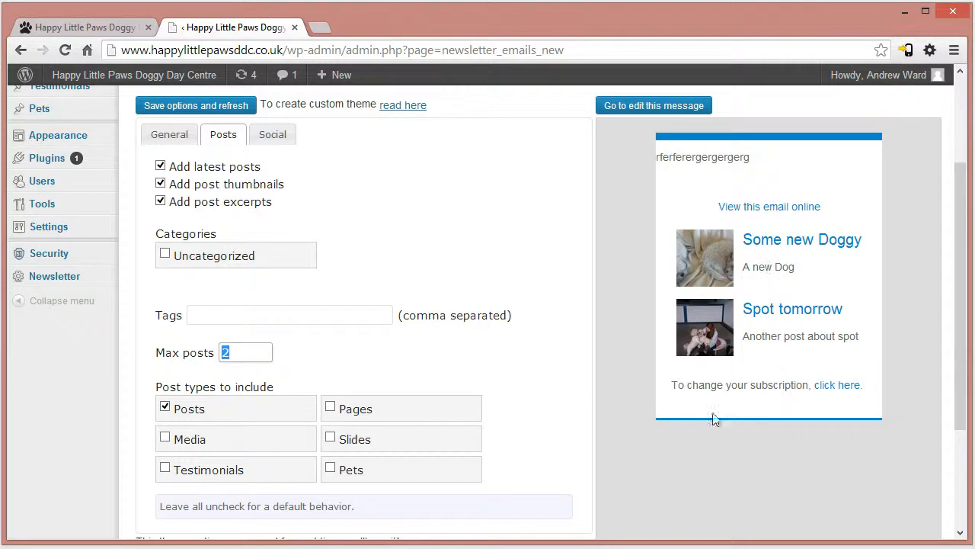
pyautogui.scroll(1, 148, 415)
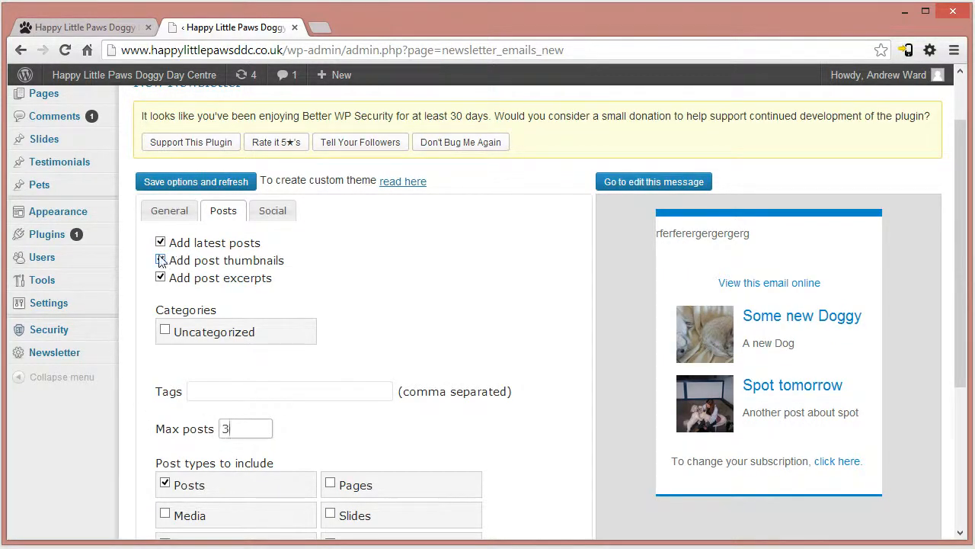
# - Turn off post thumbnails in the newsletter's Posts options, then save the options and refresh the preview
pyautogui.moveTo(179, 244); pyautogui.dragTo(280, 258)
pyautogui.click(211, 260)
pyautogui.moveTo(184, 259); pyautogui.dragTo(221, 279)
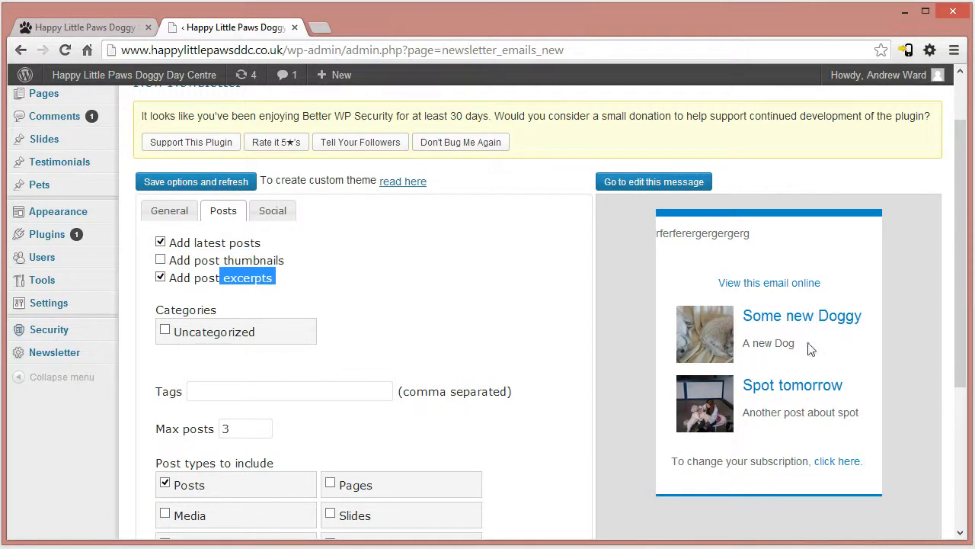
pyautogui.moveTo(811, 348); pyautogui.dragTo(753, 346)
pyautogui.click(492, 321)
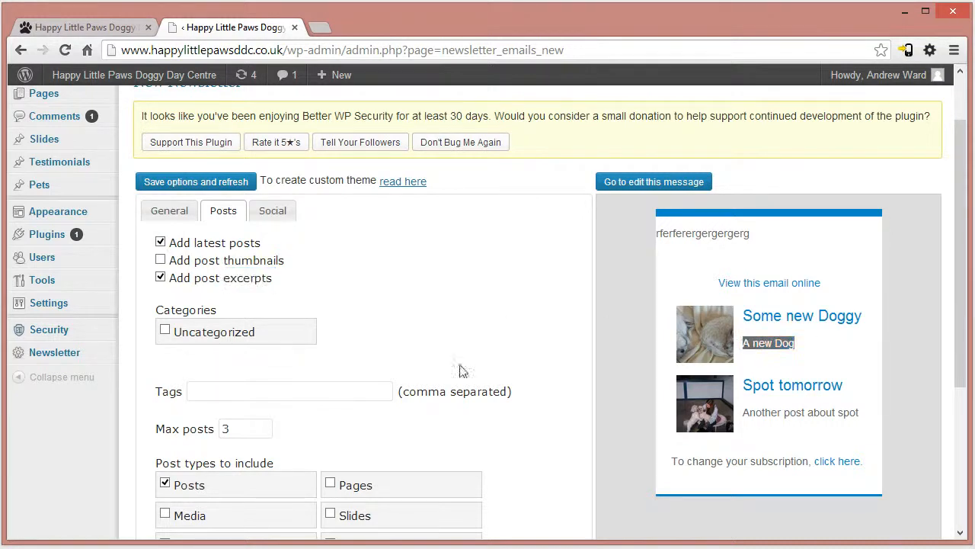
pyautogui.scroll(-2, 252, 396)
pyautogui.scroll(2, 229, 366)
pyautogui.click(267, 217)
pyautogui.click(228, 213)
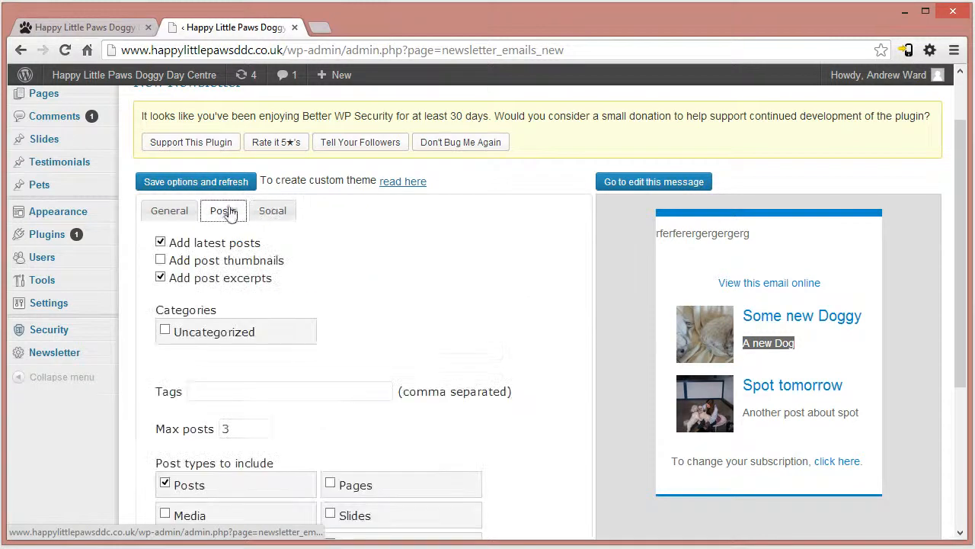
pyautogui.click(219, 183)
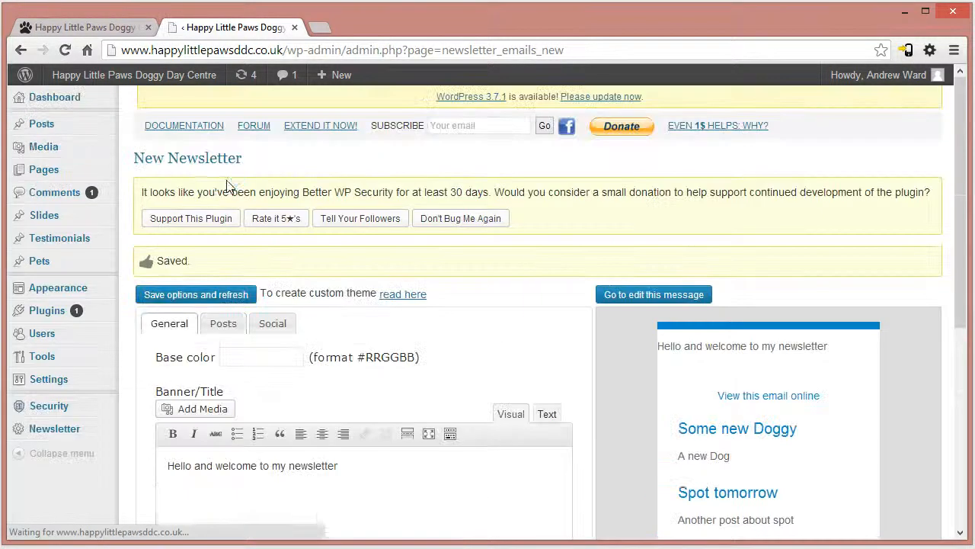
# - Turn post thumbnails back on in the newsletter's Posts options and save the options to refresh the preview
pyautogui.moveTo(966, 230); pyautogui.dragTo(967, 322)
pyautogui.click(214, 156)
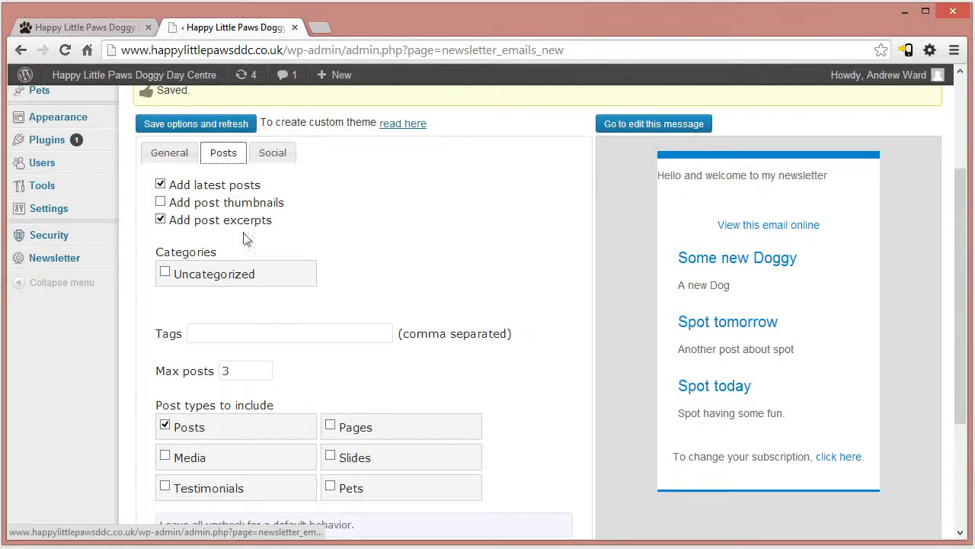
pyautogui.click(197, 205)
pyautogui.click(229, 124)
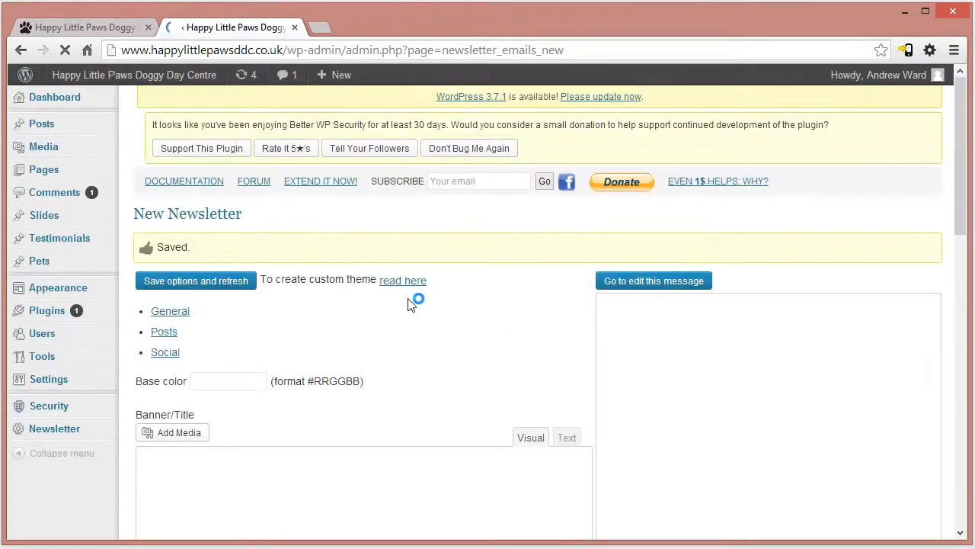
pyautogui.click(230, 173)
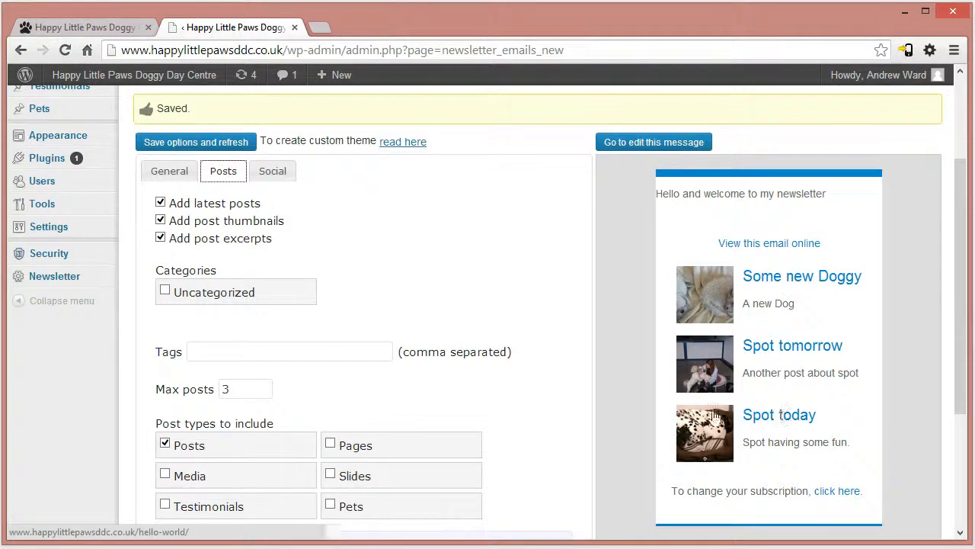
# - Set the maximum number of posts to 1 in the newsletter's Posts options
pyautogui.doubleClick(240, 397)
pyautogui.write('5')
pyautogui.hotkey('ctrl', 'a')
pyautogui.scroll(2, 324, 381)
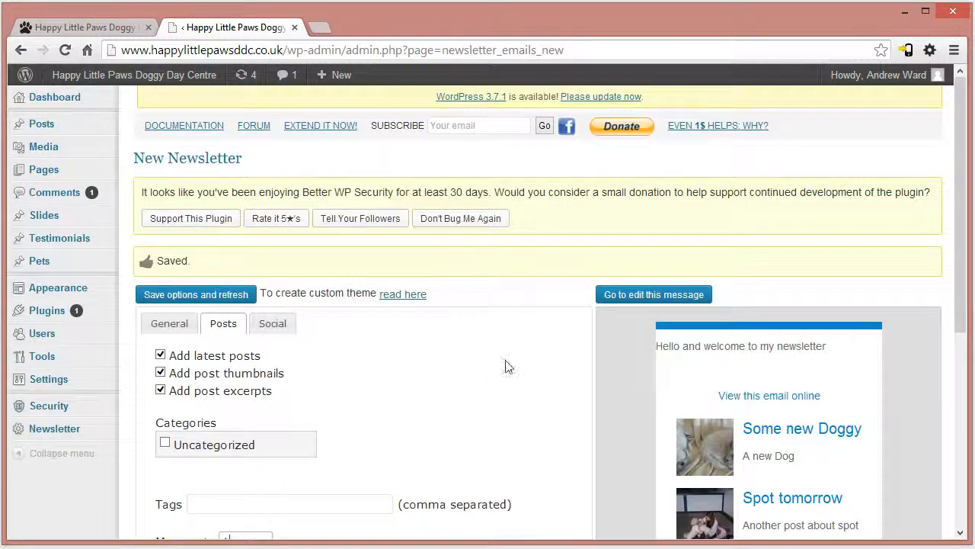
pyautogui.scroll(-2, 461, 414)
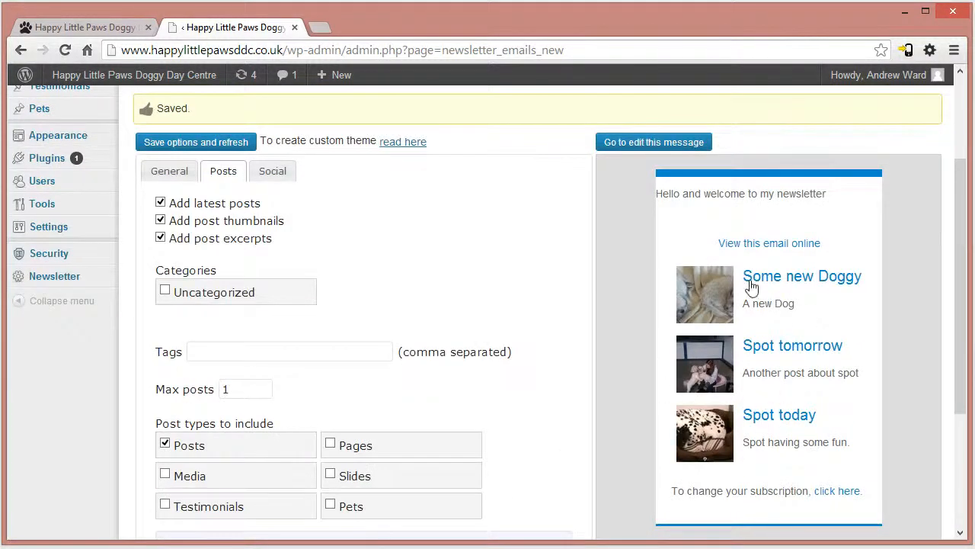
pyautogui.scroll(2, 490, 317)
pyautogui.scroll(-2, 743, 427)
pyautogui.moveTo(966, 345)
pyautogui.mouseDown()
pyautogui.moveTo(931, 324)
pyautogui.moveTo(969, 333)
pyautogui.mouseUp()
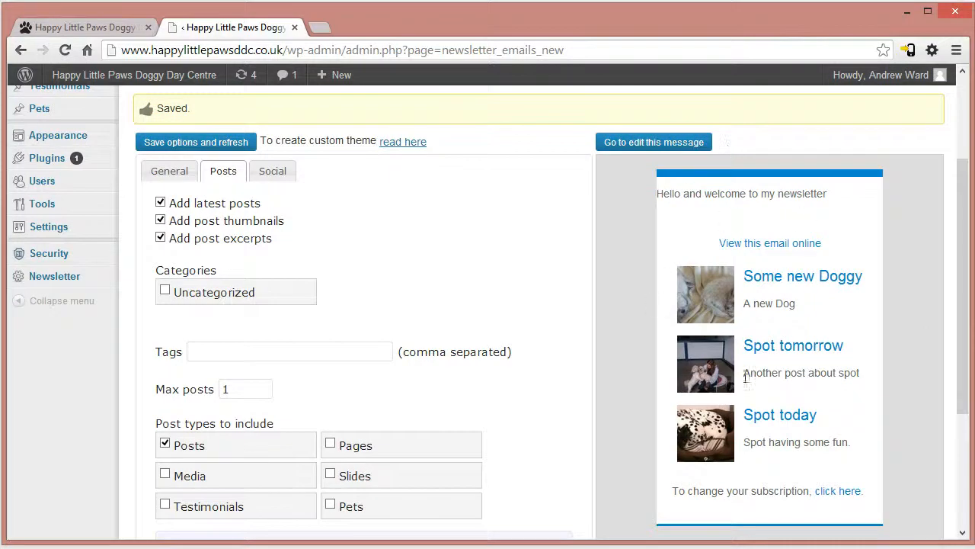
pyautogui.moveTo(967, 263); pyautogui.dragTo(967, 193)
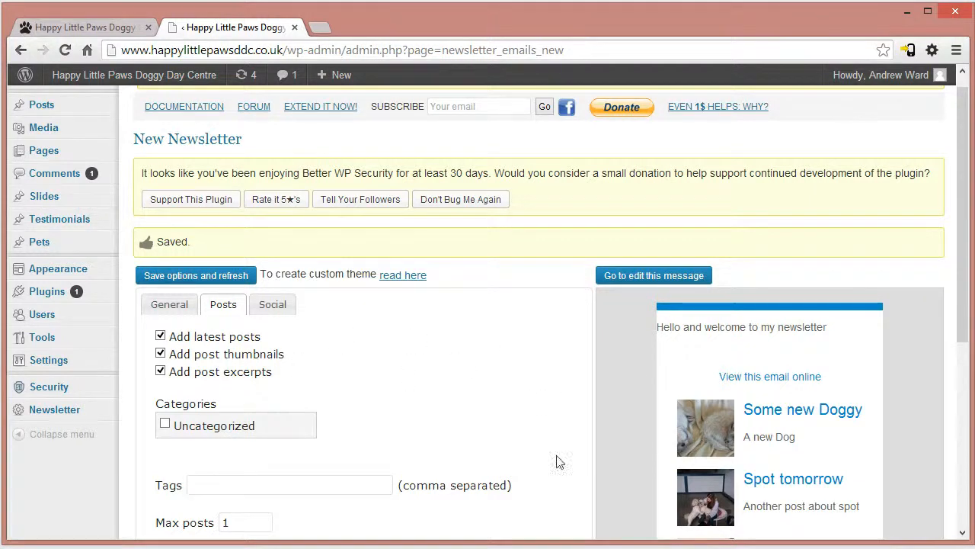
# - Open the new message for editing and display its textual version
pyautogui.click(626, 276)
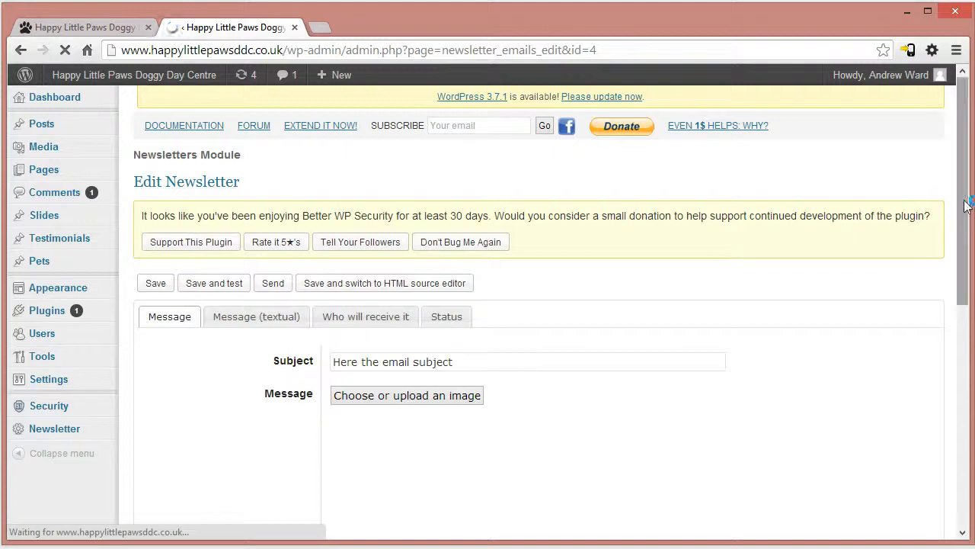
pyautogui.moveTo(965, 206); pyautogui.dragTo(970, 160)
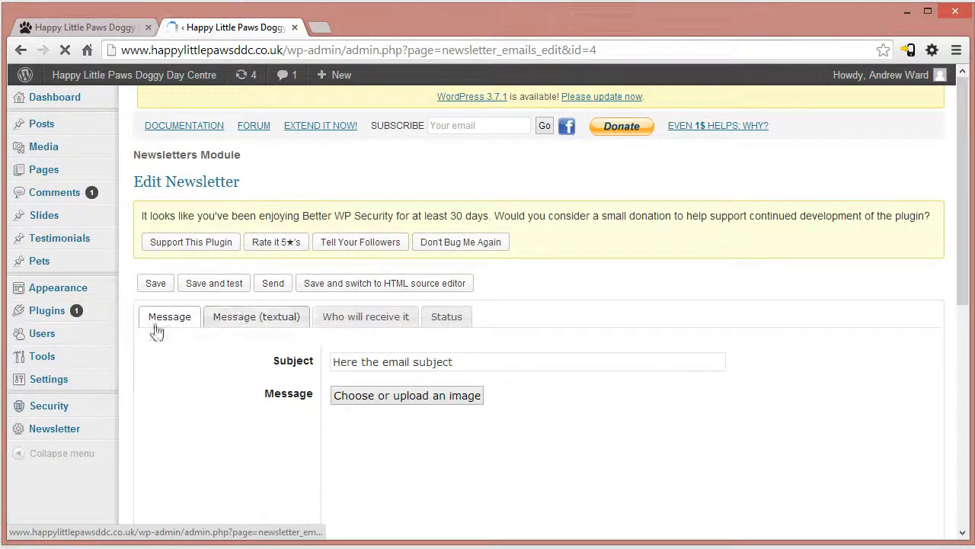
pyautogui.click(250, 318)
pyautogui.scroll(-3, 259, 320)
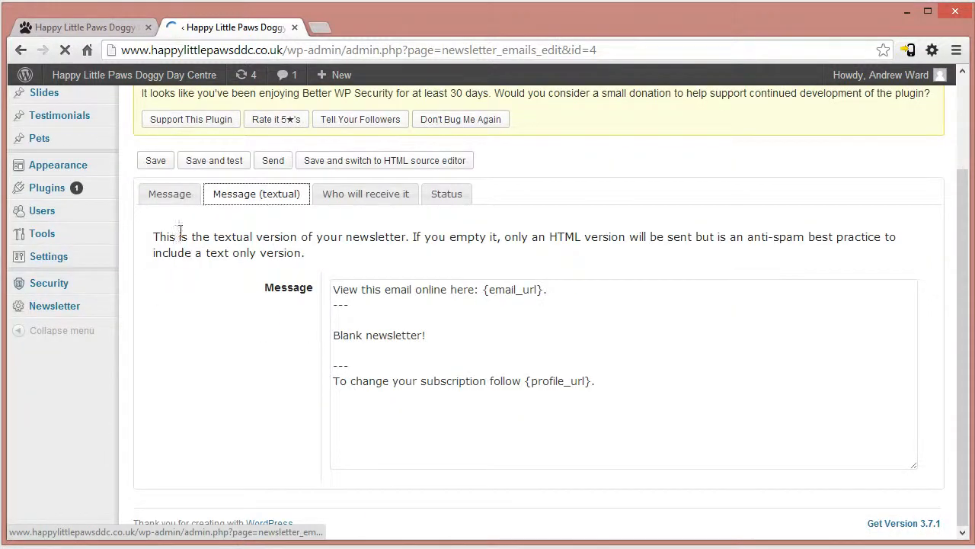
# - Replace the line "Blank newsletter!" in the textual message with "outsdjk wbljebw lwejb lwebh ljwehb jbhwel hbwelh bwlebh lwejhb ljwehbwej h"
pyautogui.moveTo(578, 381); pyautogui.dragTo(339, 279)
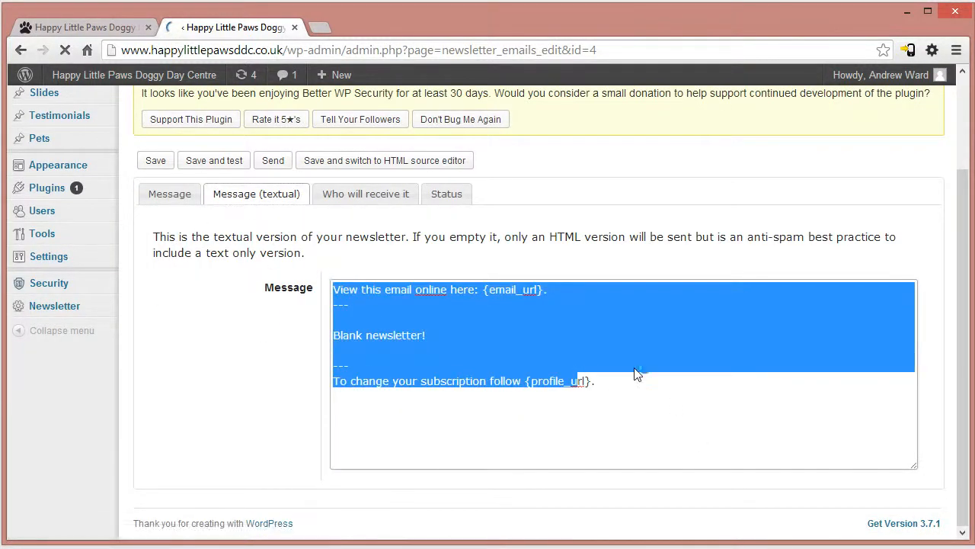
pyautogui.click(646, 389)
pyautogui.hotkey('ctrl', 'a')
pyautogui.click(571, 340)
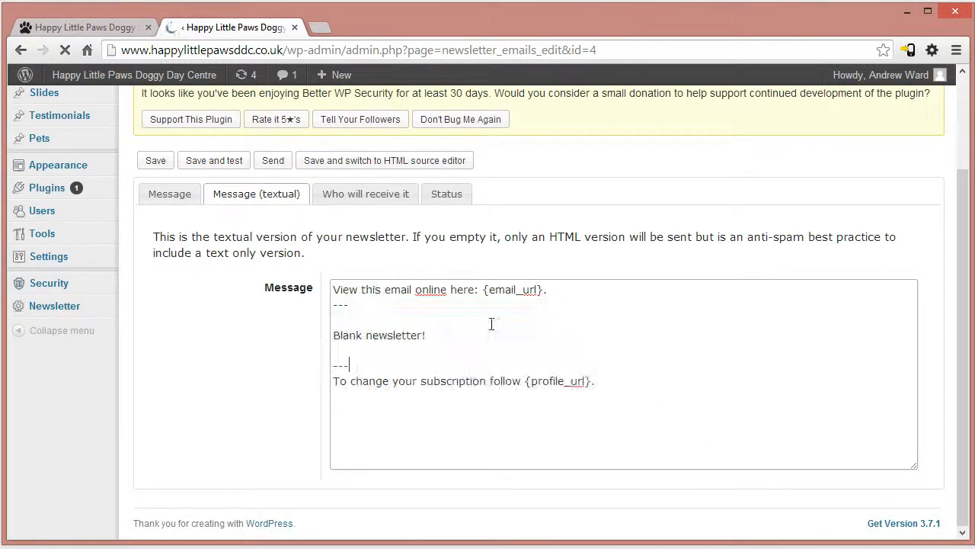
pyautogui.moveTo(330, 290); pyautogui.dragTo(496, 294)
pyautogui.click(454, 372)
pyautogui.tripleClick(418, 339)
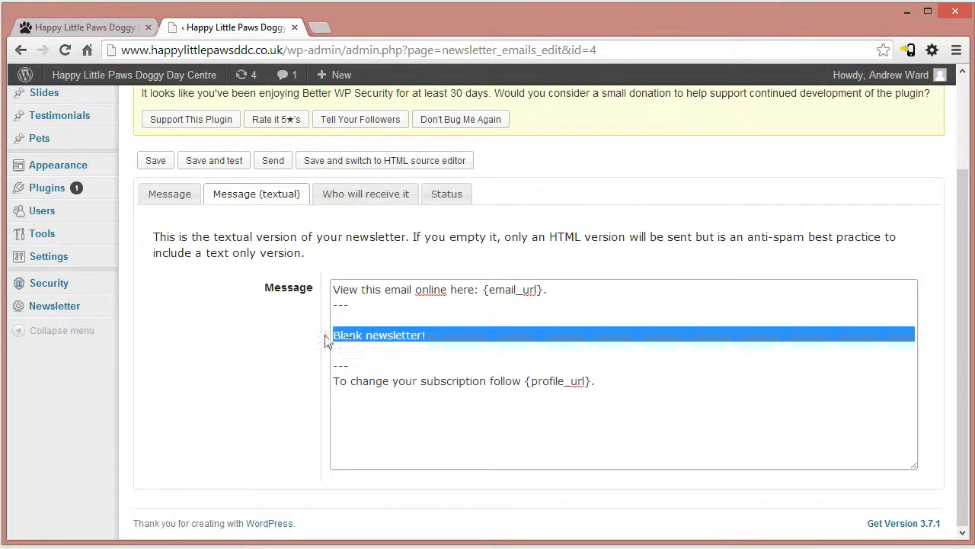
pyautogui.moveTo(426, 336); pyautogui.dragTo(364, 336)
pyautogui.moveTo(268, 344); pyautogui.dragTo(295, 338)
pyautogui.write('outsdjk wbljebw lwejb lwebh ljwehb jbhwel hbwelh bwlebh lwejhb ljwehbwej h')
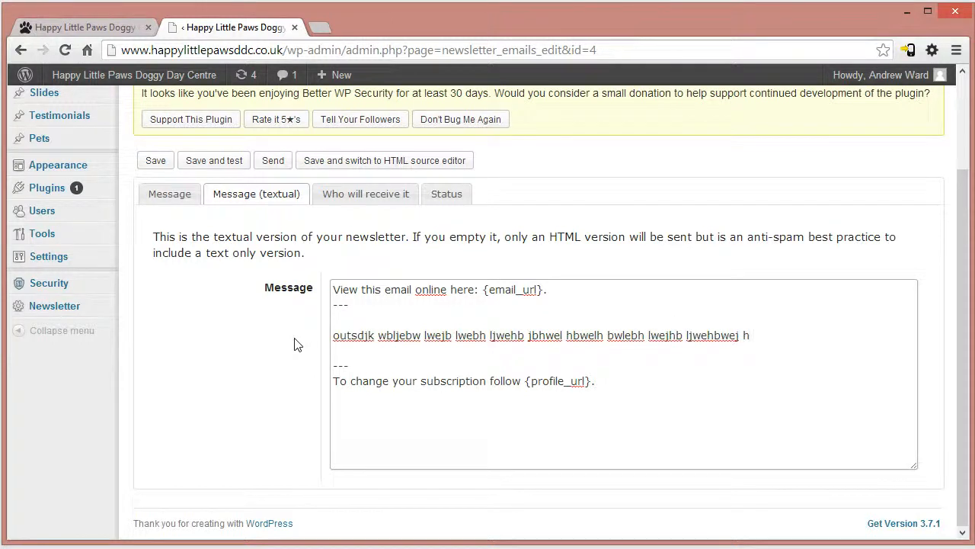
# - Enlarge the editor of the formatted message and set the email subject to "out newsletter subject"
pyautogui.click(170, 193)
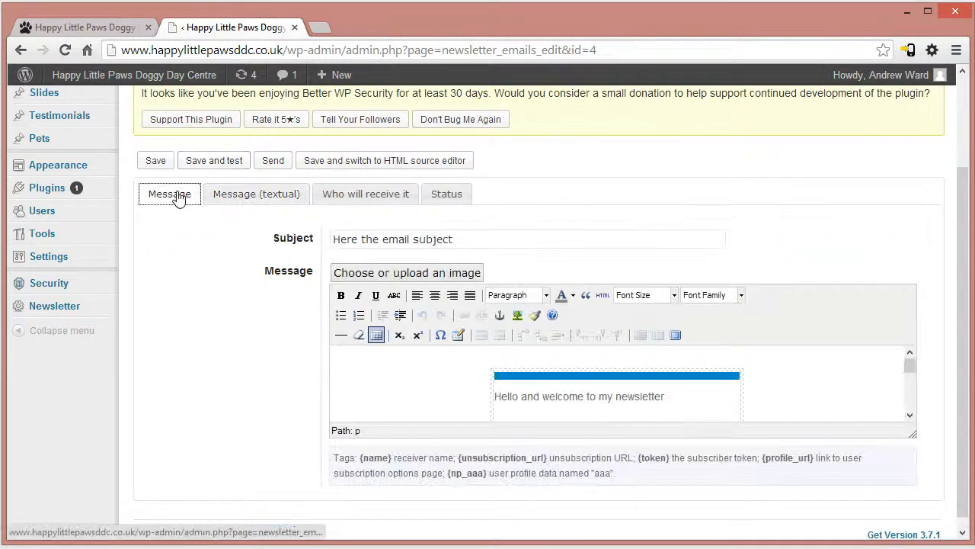
pyautogui.moveTo(915, 434); pyautogui.dragTo(922, 537)
pyautogui.scroll(-3, 922, 538)
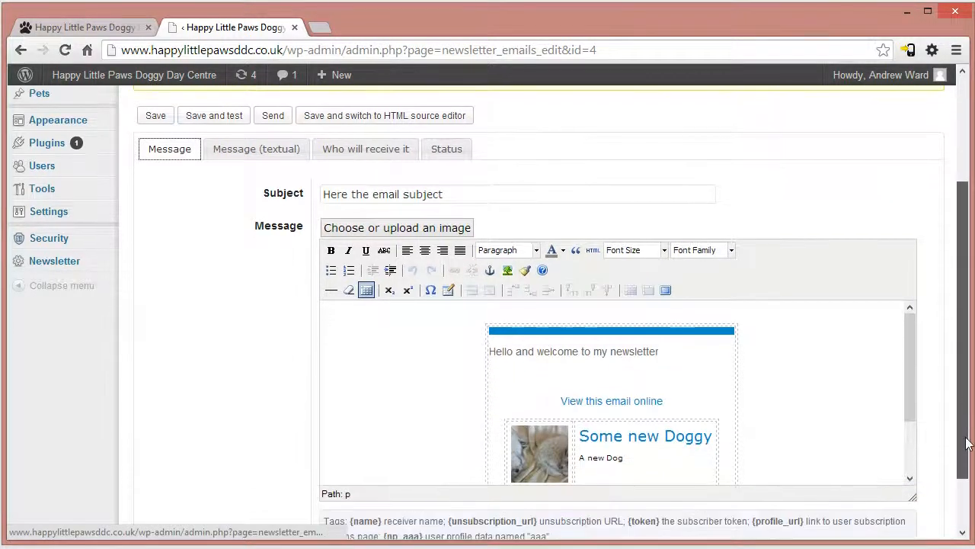
pyautogui.moveTo(913, 350)
pyautogui.mouseDown()
pyautogui.moveTo(906, 392)
pyautogui.moveTo(910, 339)
pyautogui.mouseUp()
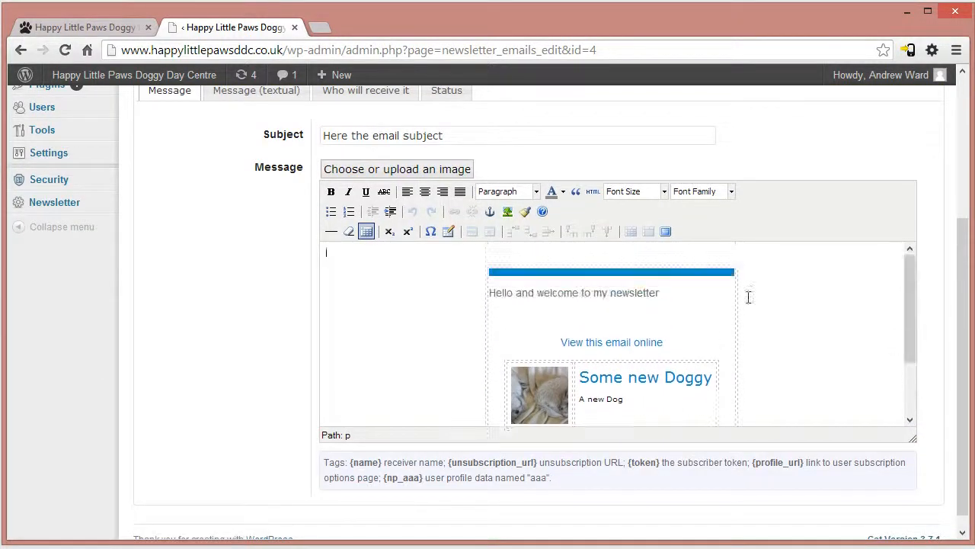
pyautogui.click(328, 288)
pyautogui.scroll(2, 456, 354)
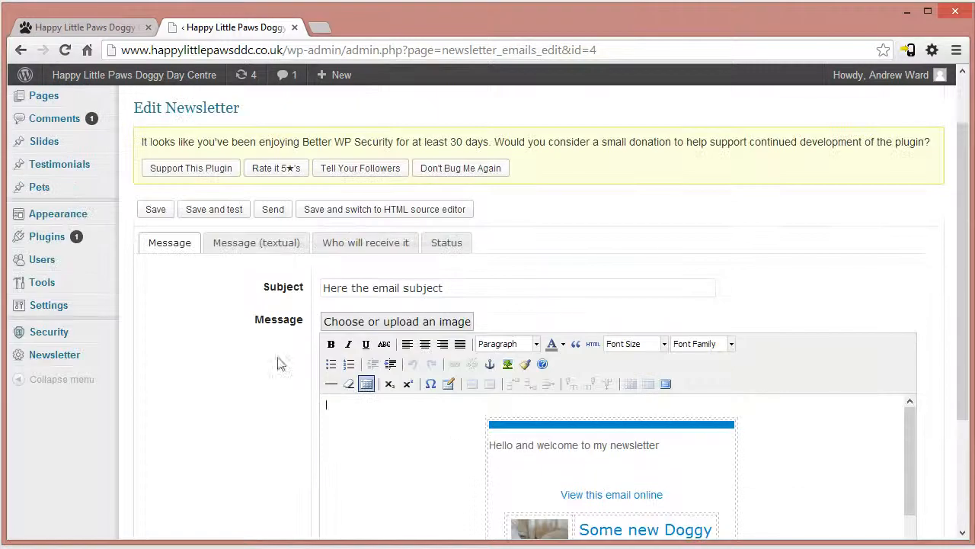
pyautogui.moveTo(484, 287); pyautogui.dragTo(187, 267)
pyautogui.write('out newsletter')
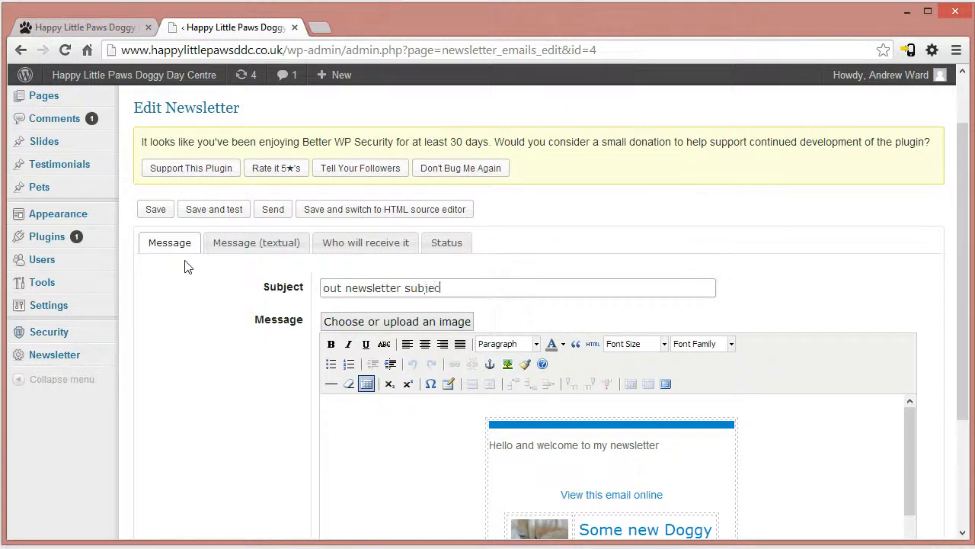
# - Examine the newsletter's recipient options, including the sex filter, preferences, click tracking and subscriber status choices
pyautogui.click(251, 245)
pyautogui.click(355, 244)
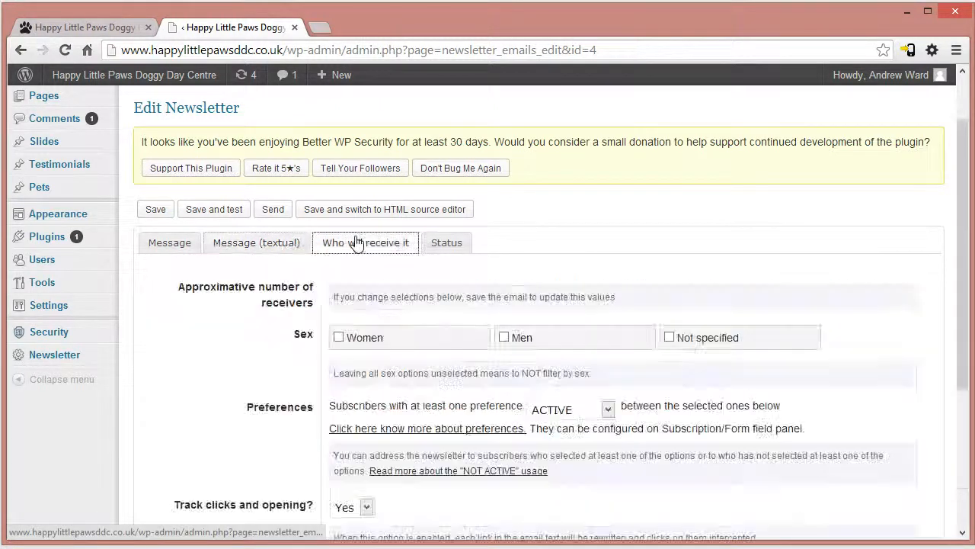
pyautogui.moveTo(965, 221); pyautogui.dragTo(954, 328)
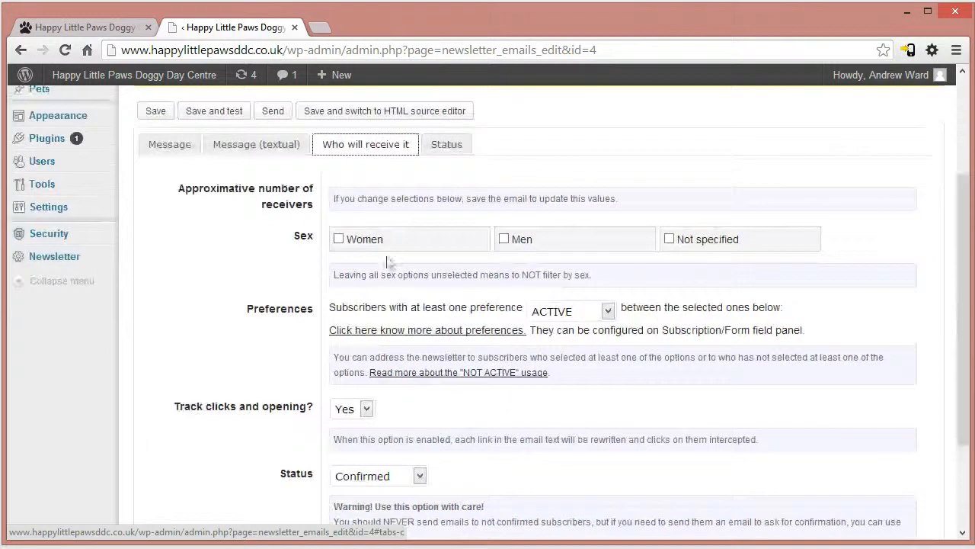
pyautogui.click(511, 242)
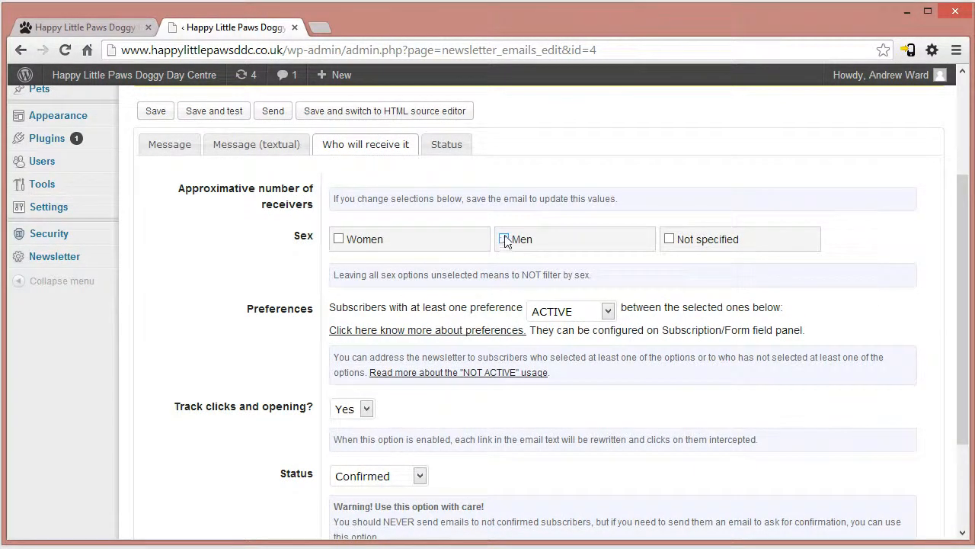
pyautogui.moveTo(291, 237); pyautogui.dragTo(833, 279)
pyautogui.click(867, 307)
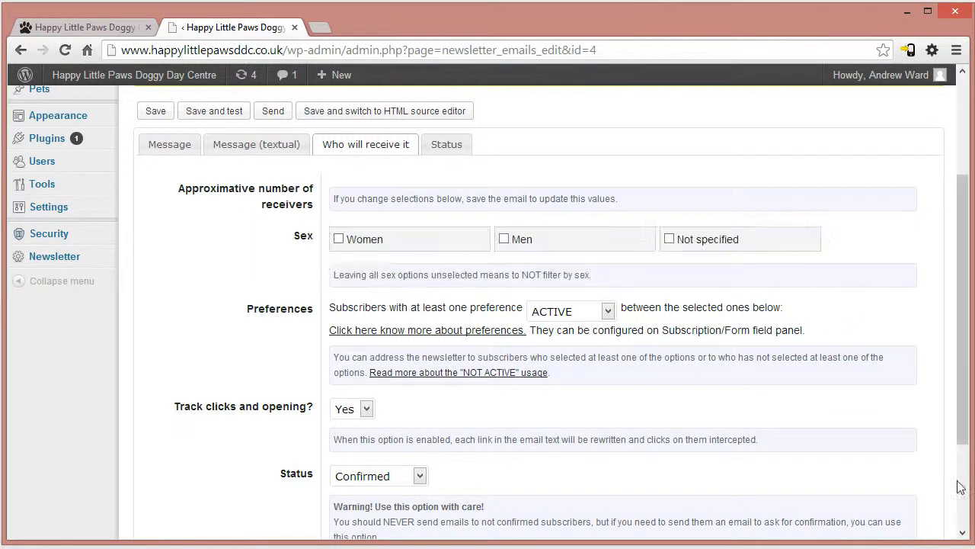
pyautogui.scroll(-2, 747, 389)
pyautogui.scroll(2, 740, 370)
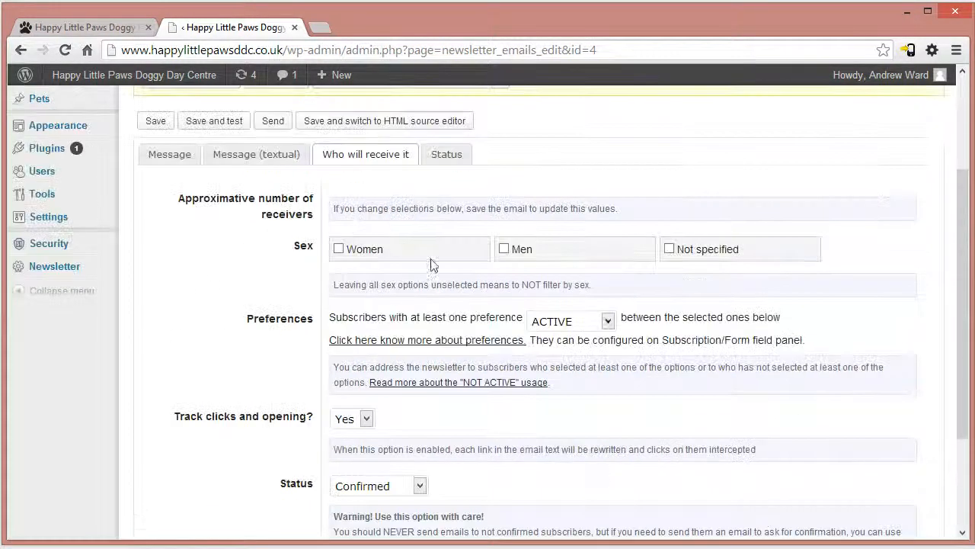
pyautogui.scroll(-2, 326, 432)
pyautogui.scroll(4, 533, 457)
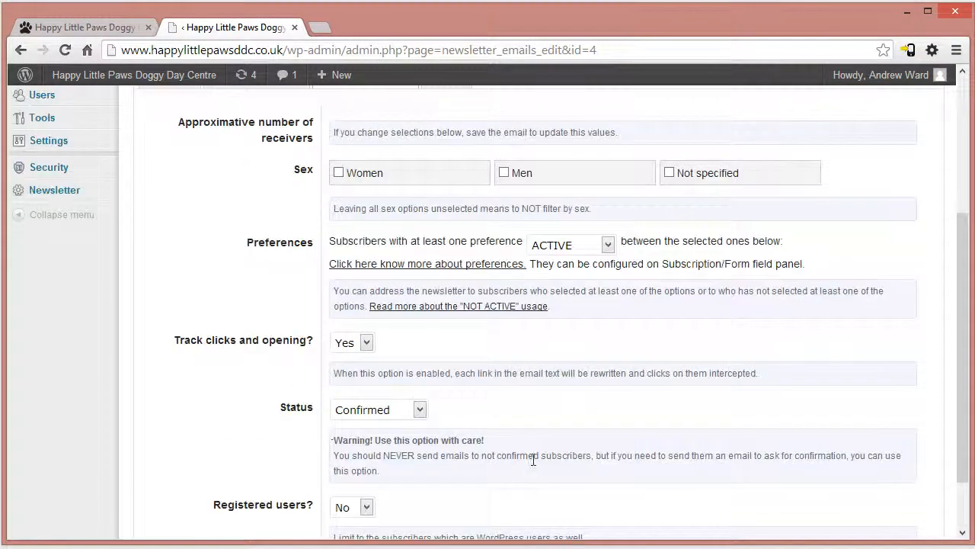
pyautogui.scroll(-3, 568, 484)
pyautogui.click(386, 410)
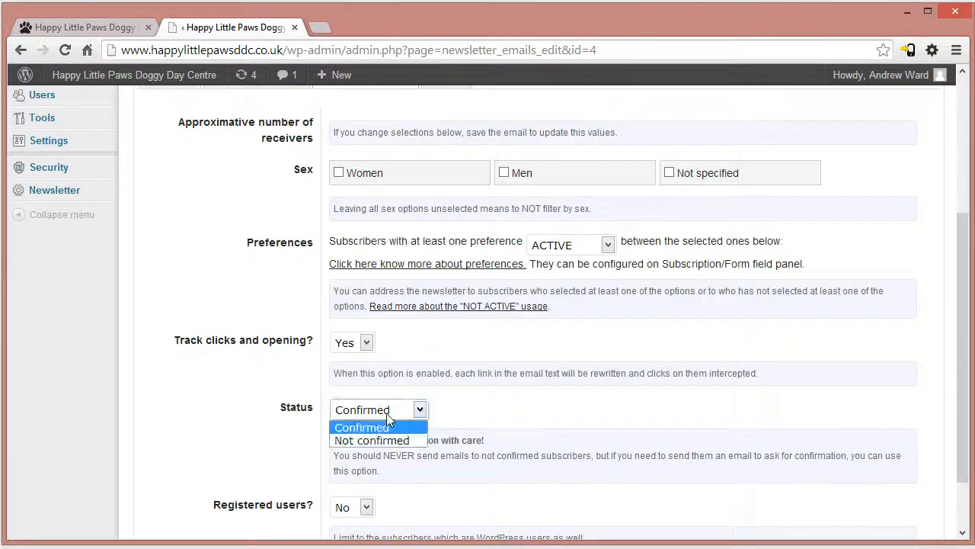
pyautogui.click(389, 412)
pyautogui.scroll(3, 579, 471)
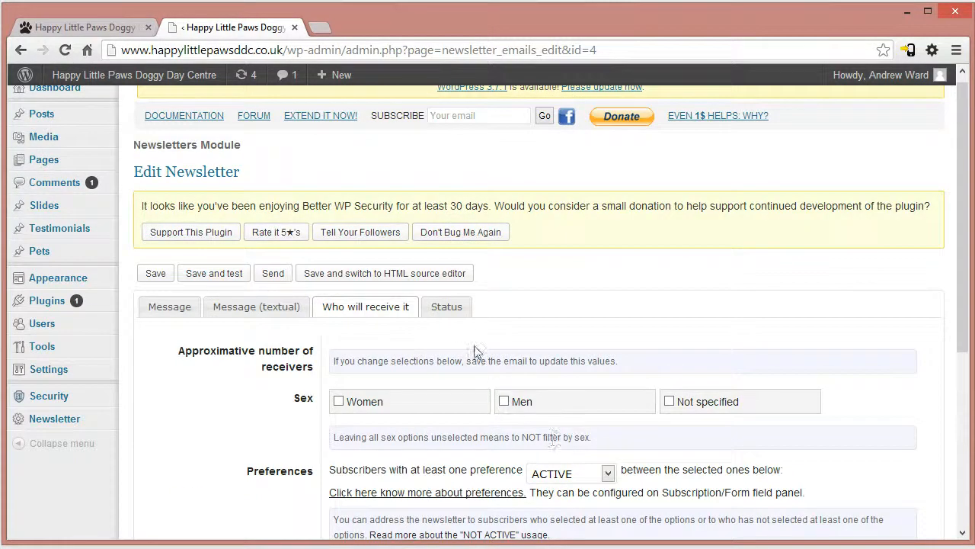
# - Check the newsletter's send date and status, and save it with test emails sent to the test addresses
pyautogui.click(448, 308)
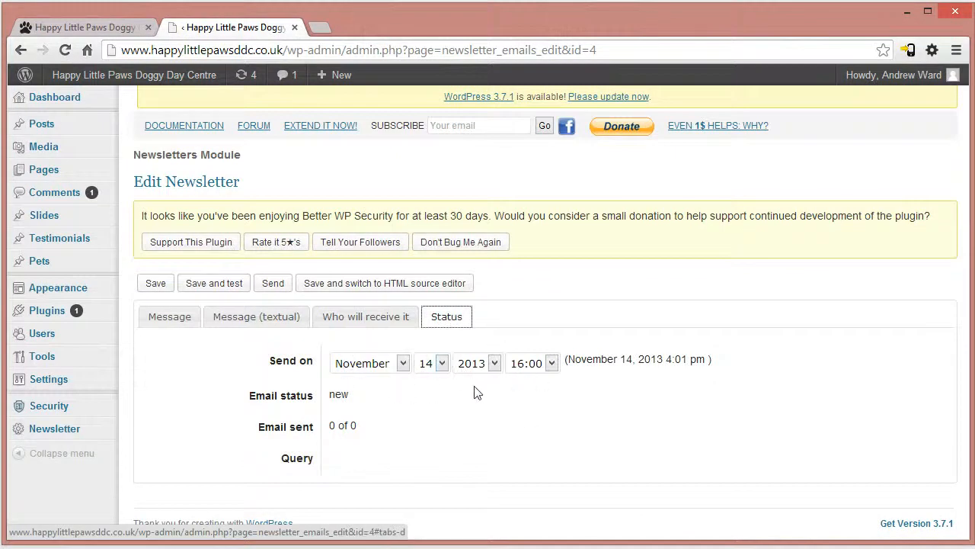
pyautogui.click(355, 328)
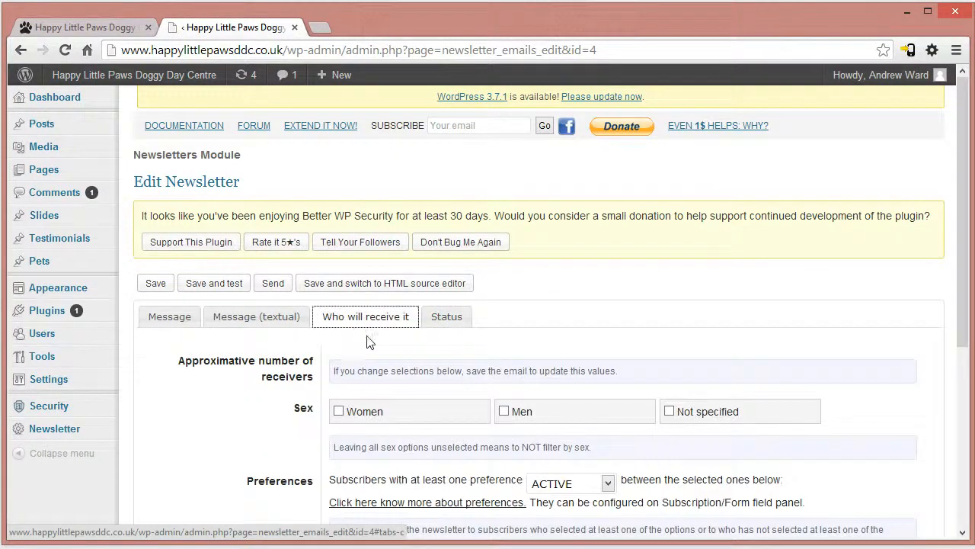
pyautogui.click(232, 294)
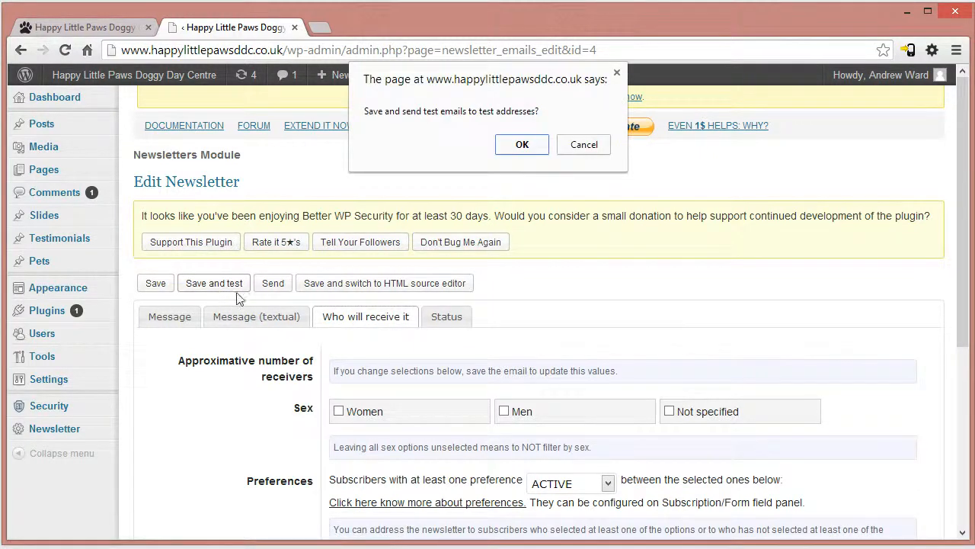
pyautogui.click(523, 145)
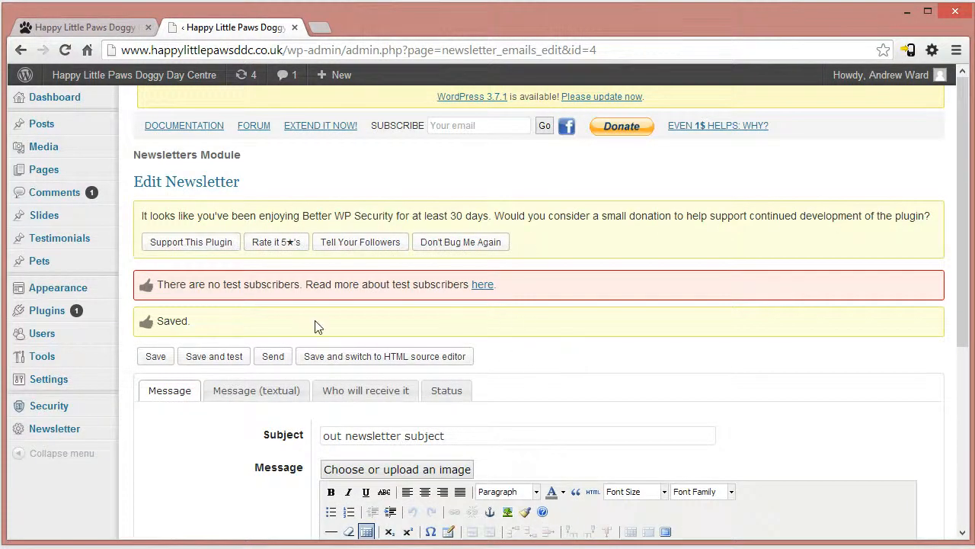
# - Read the no-test-subscribers notice and its linked documentation on making a regular subscriber a test subscriber, and close the documentation page
pyautogui.moveTo(159, 283); pyautogui.dragTo(469, 282)
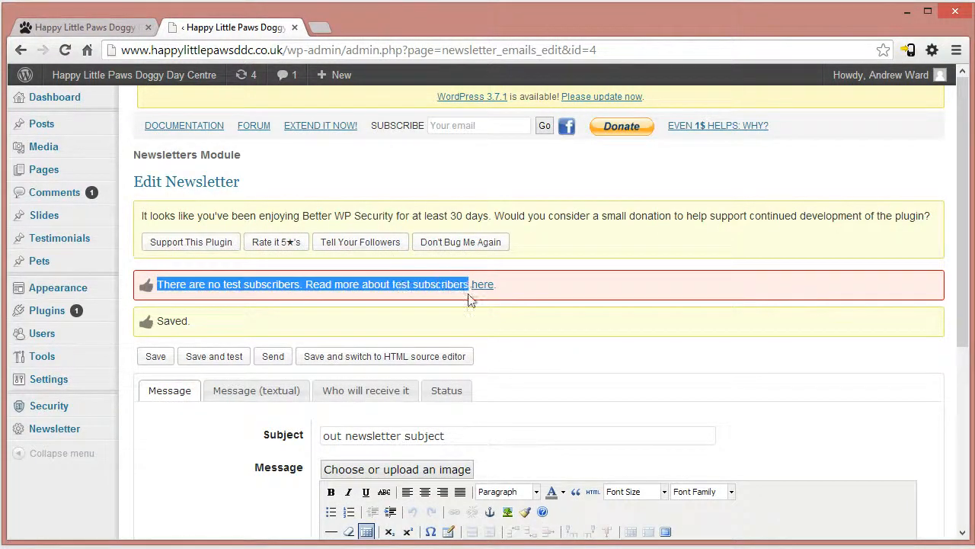
pyautogui.click(527, 350)
pyautogui.click(483, 284)
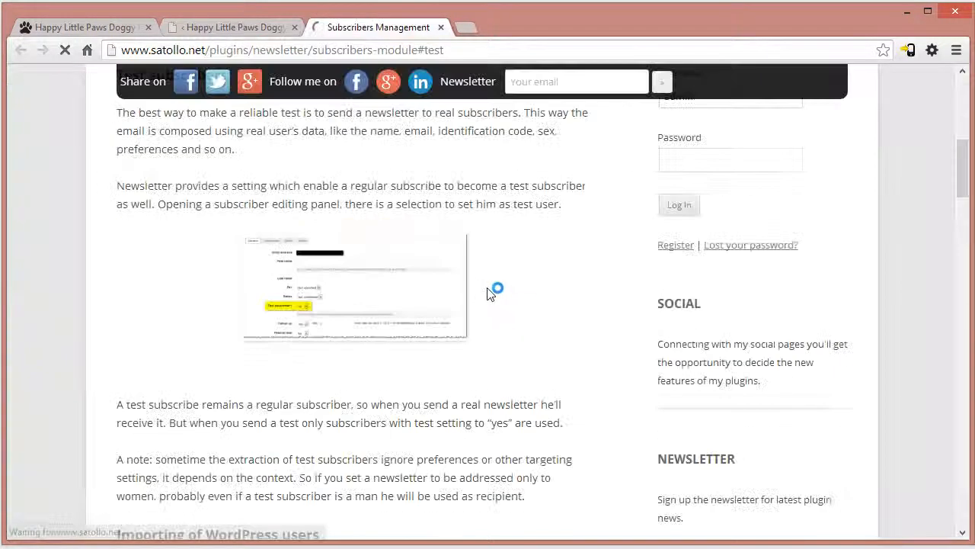
pyautogui.click(236, 27)
pyautogui.moveTo(164, 283); pyautogui.dragTo(411, 297)
pyautogui.click(587, 371)
pyautogui.click(356, 26)
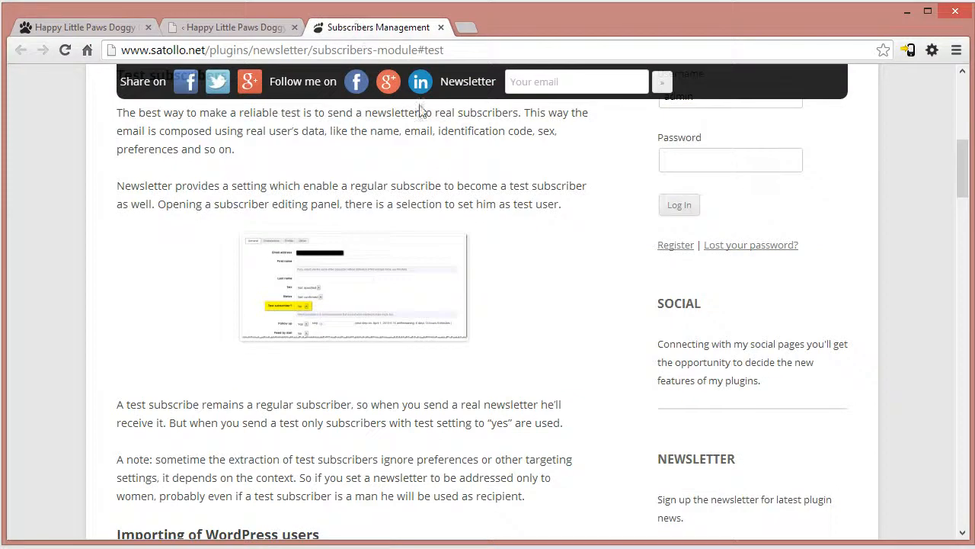
pyautogui.moveTo(962, 156); pyautogui.dragTo(962, 288)
pyautogui.click(440, 26)
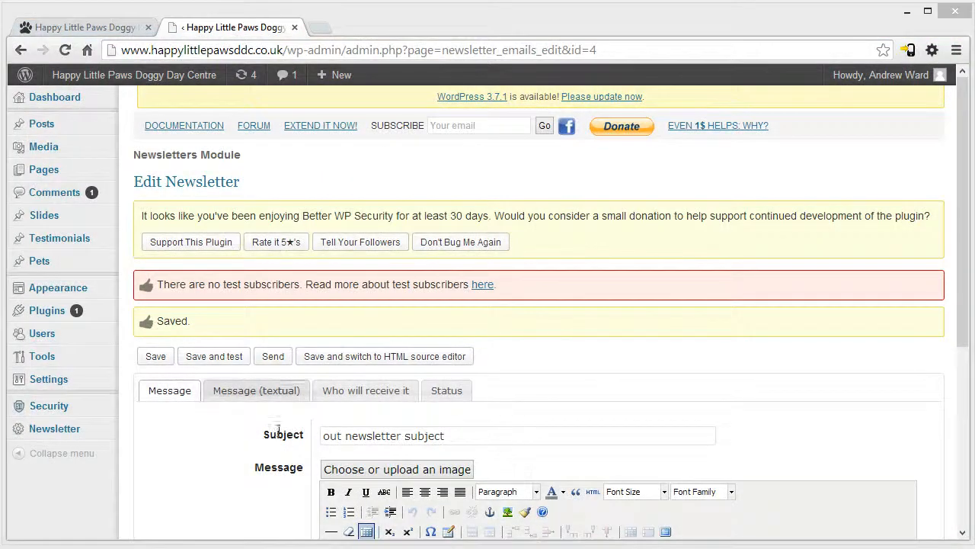
# - Send the newsletter "out newsletter subject" as a real delivery and check the resulting notice
pyautogui.click(274, 359)
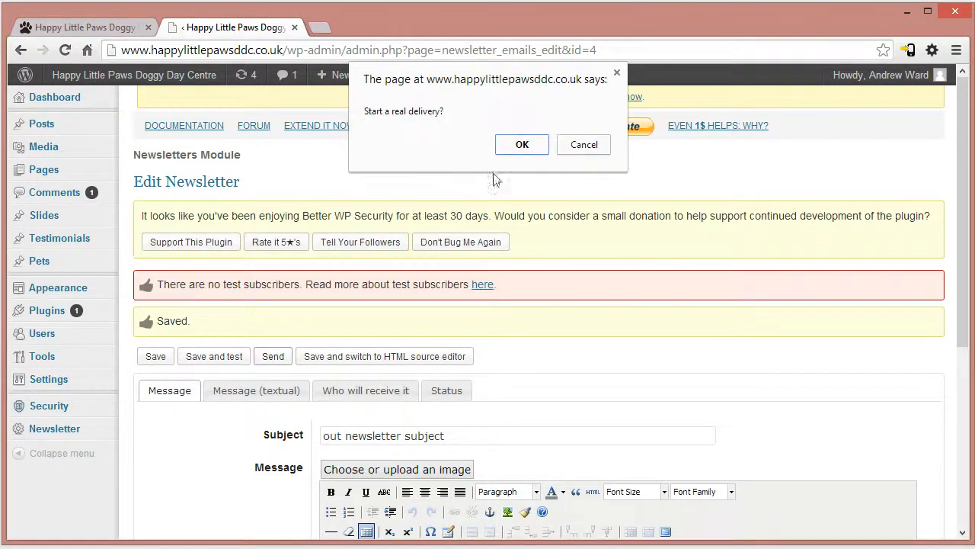
pyautogui.click(522, 145)
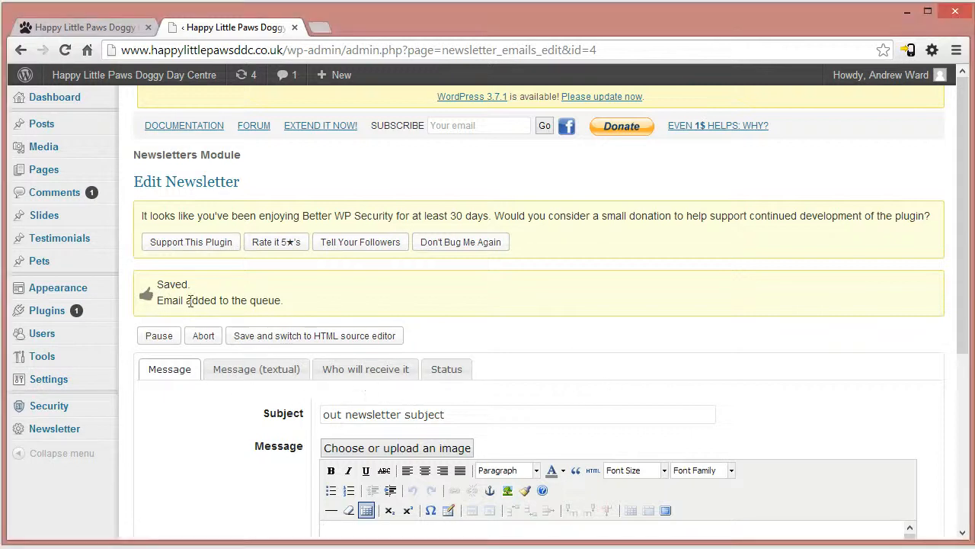
pyautogui.moveTo(163, 301); pyautogui.dragTo(281, 304)
pyautogui.moveTo(162, 285); pyautogui.dragTo(320, 317)
# - Open the list of newsletters and trigger the delivery engine to send the queued message
pyautogui.moveTo(46, 429)
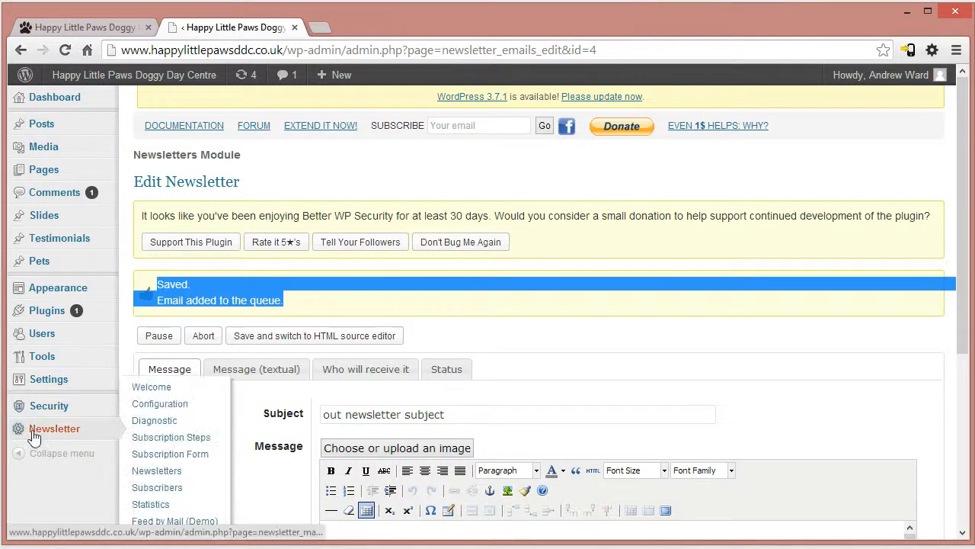
pyautogui.scroll(-1, 163, 434)
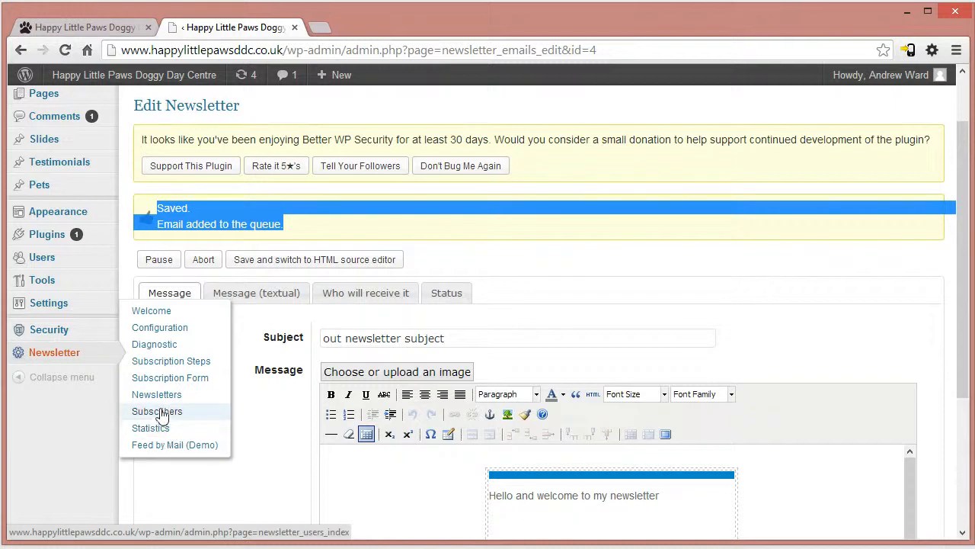
pyautogui.click(162, 397)
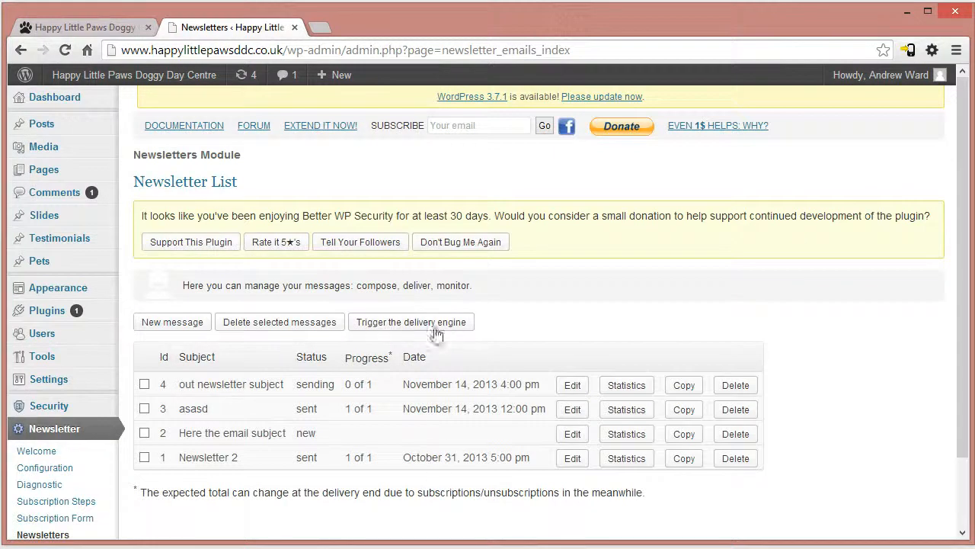
pyautogui.click(425, 330)
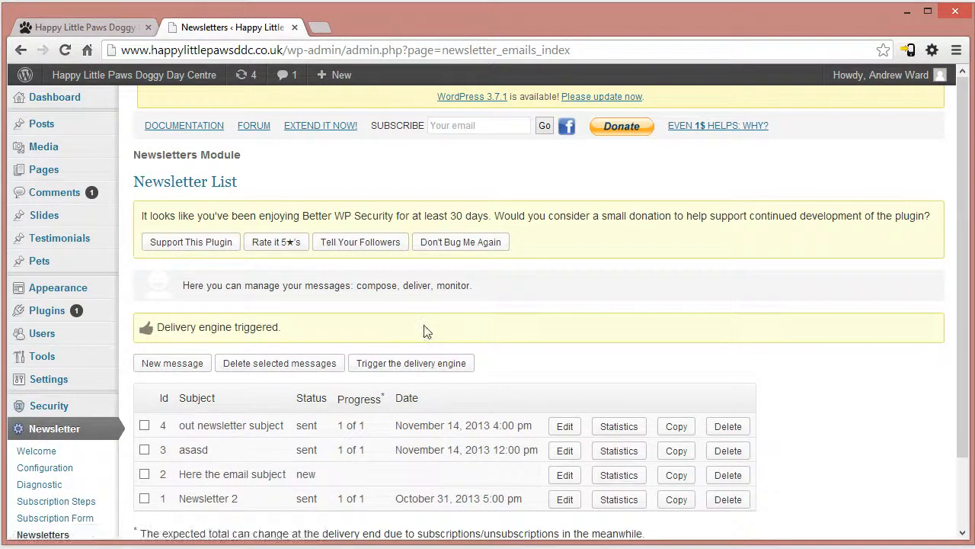
pyautogui.moveTo(316, 335); pyautogui.dragTo(139, 327)
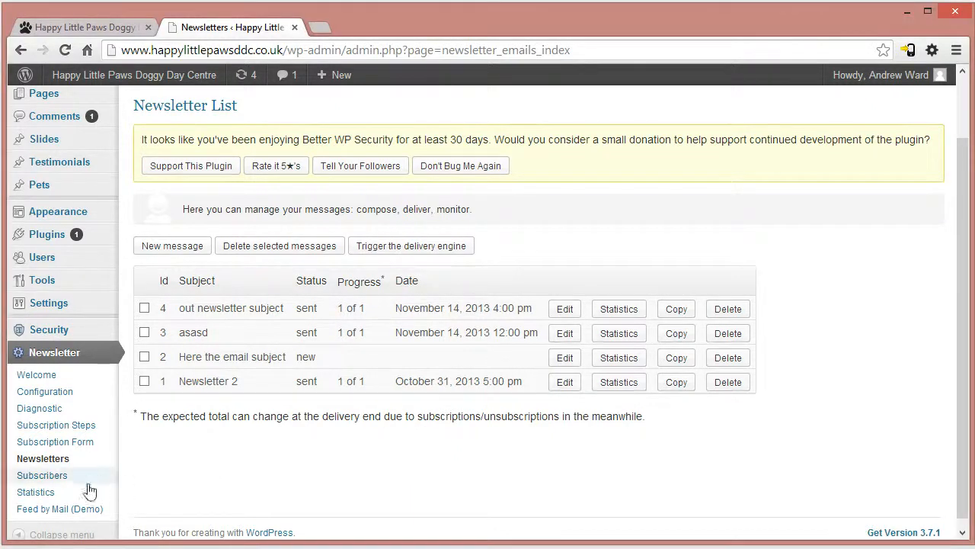
# - Check the subscribers' statuses, switch to the Gmail window and confirm the unconfirmed subscription through the link in the confirmation email
pyautogui.click(57, 478)
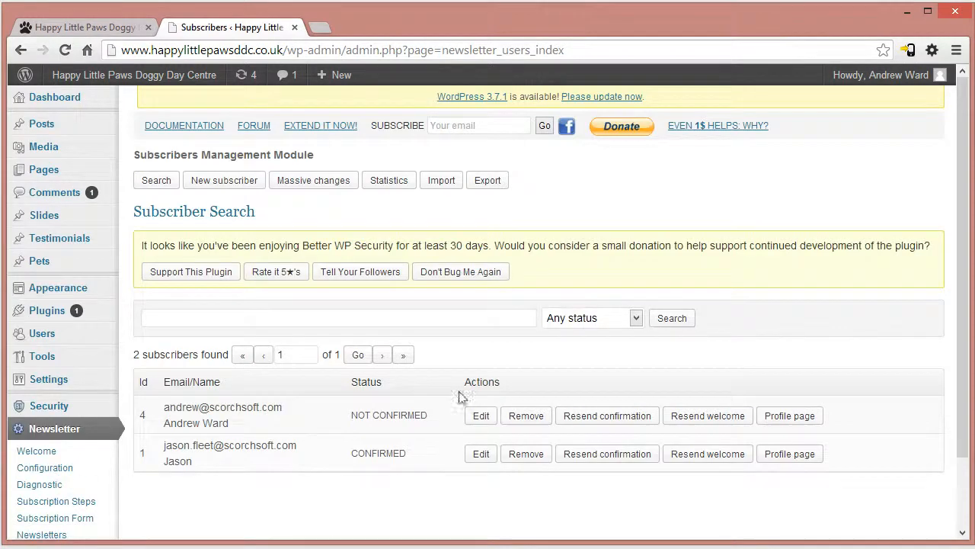
pyautogui.moveTo(357, 416); pyautogui.dragTo(439, 416)
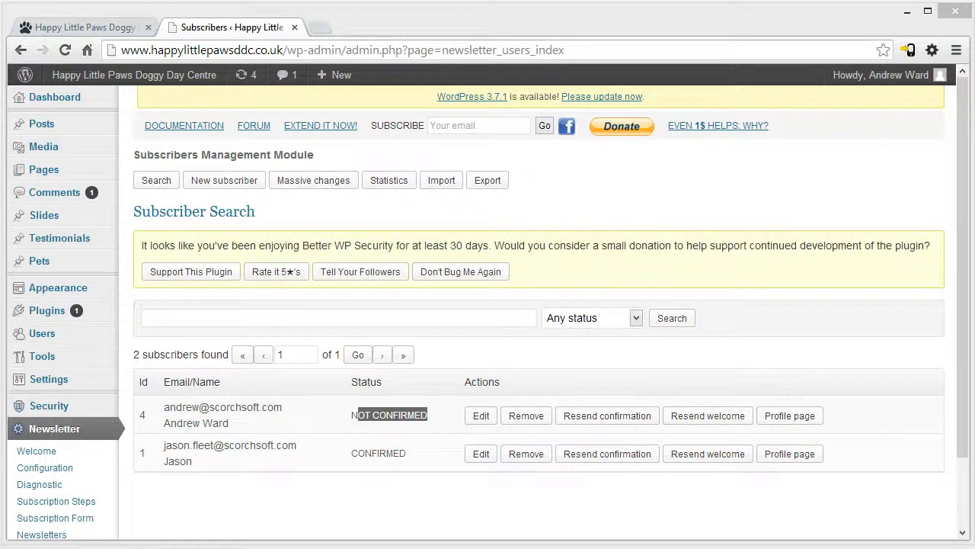
pyautogui.moveTo(0, 1); pyautogui.dragTo(246, 0)
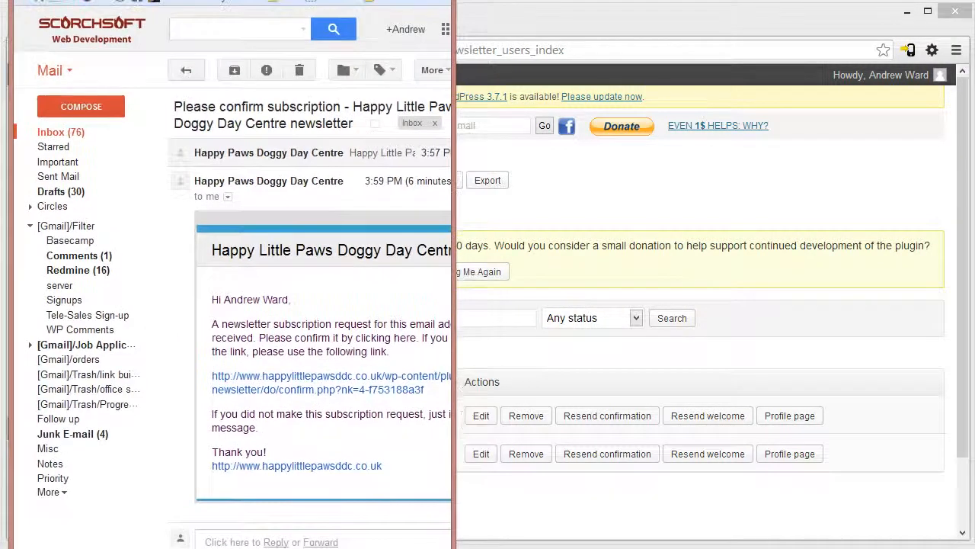
pyautogui.moveTo(455, 263); pyautogui.dragTo(852, 263)
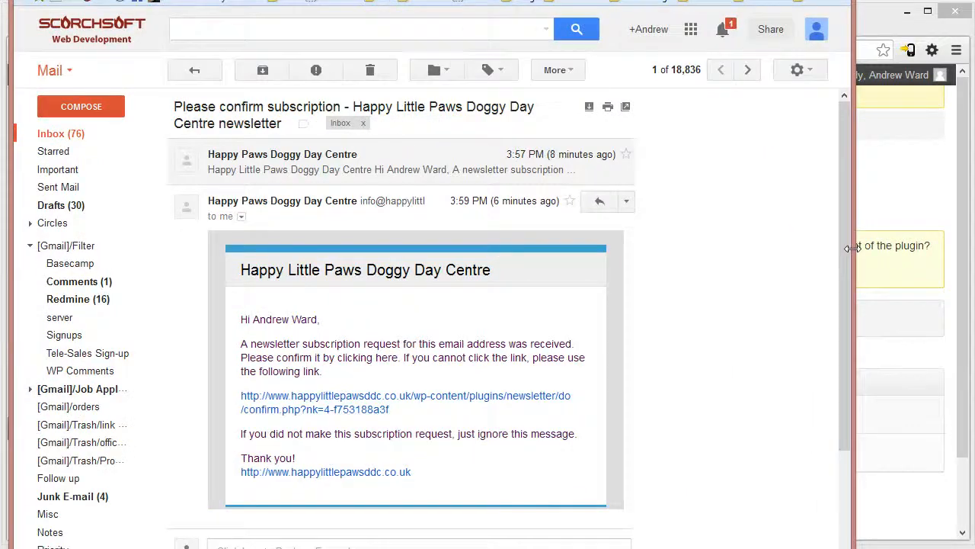
pyautogui.click(335, 402)
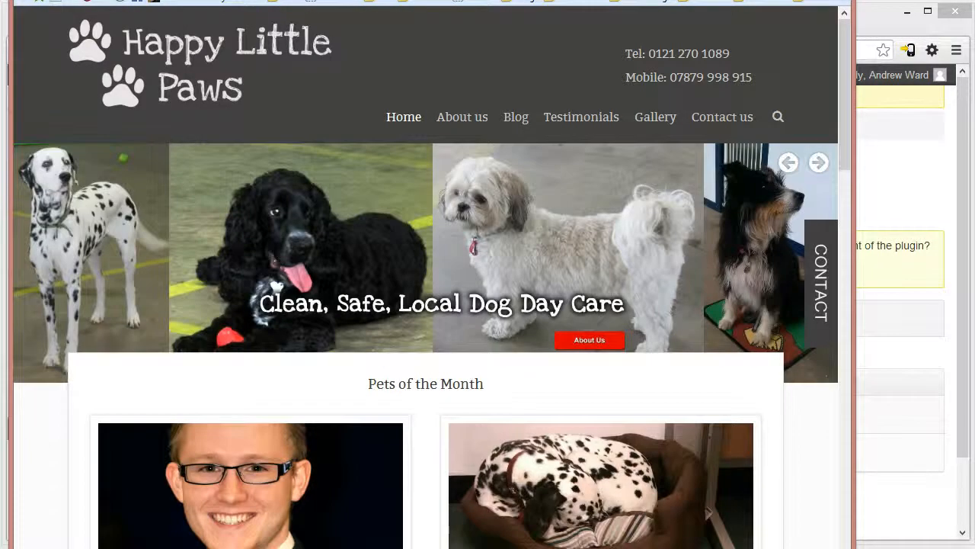
# - Return to the WordPress window, refresh the subscriber list and check the first subscriber's status
pyautogui.click(6, 69)
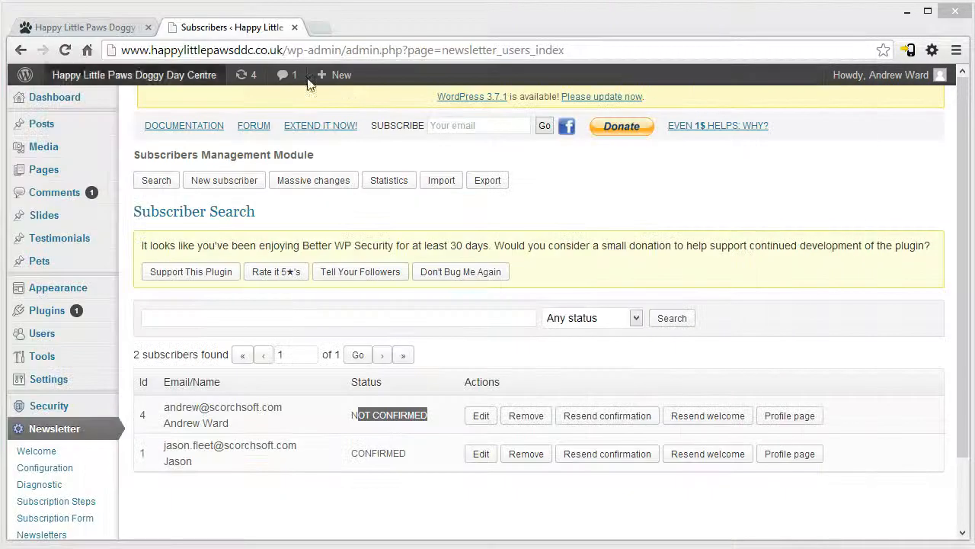
pyautogui.press('F5')
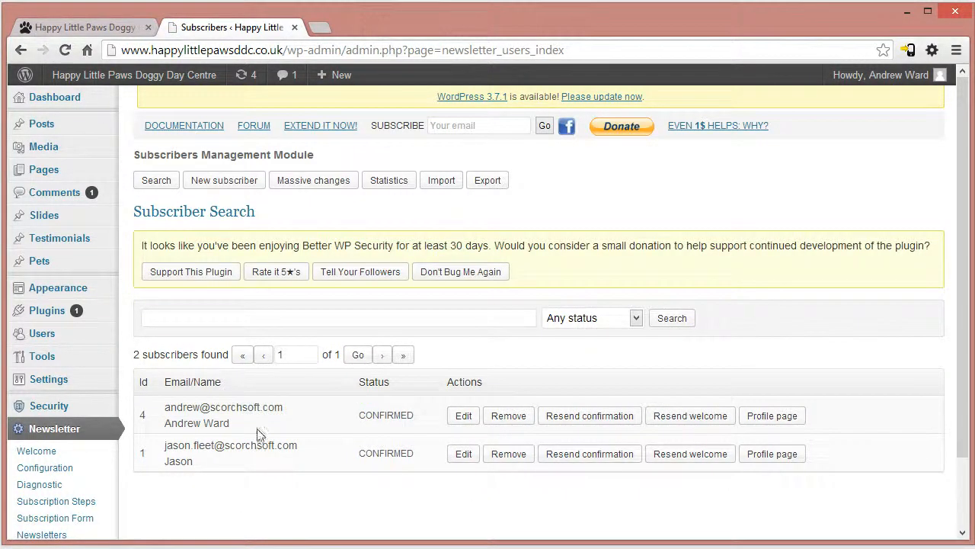
pyautogui.moveTo(186, 407); pyautogui.dragTo(429, 429)
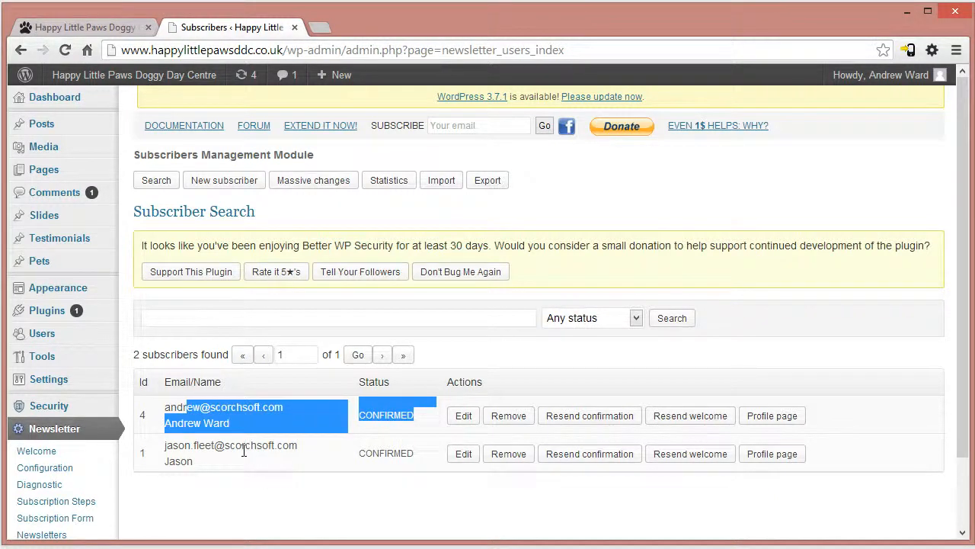
pyautogui.click(368, 412)
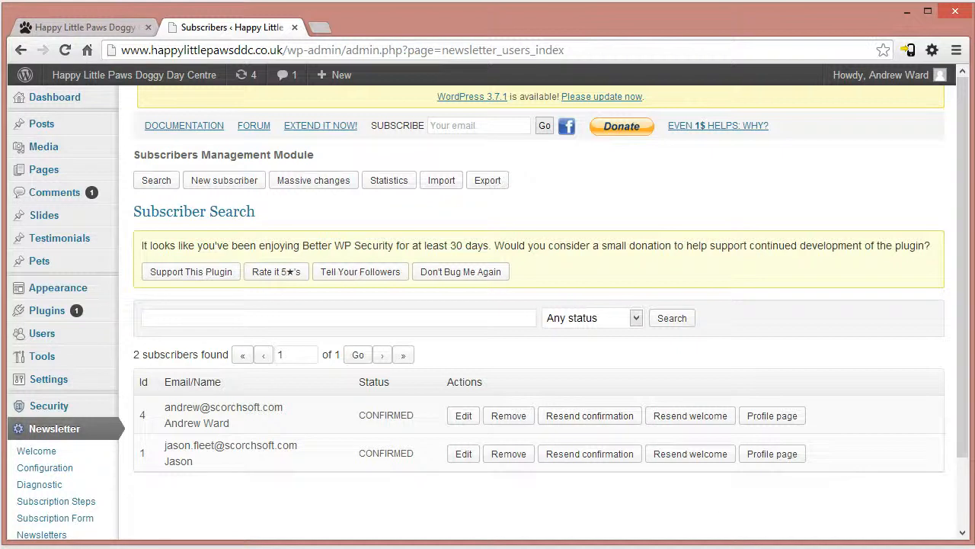
pyautogui.scroll(-1, 464, 523)
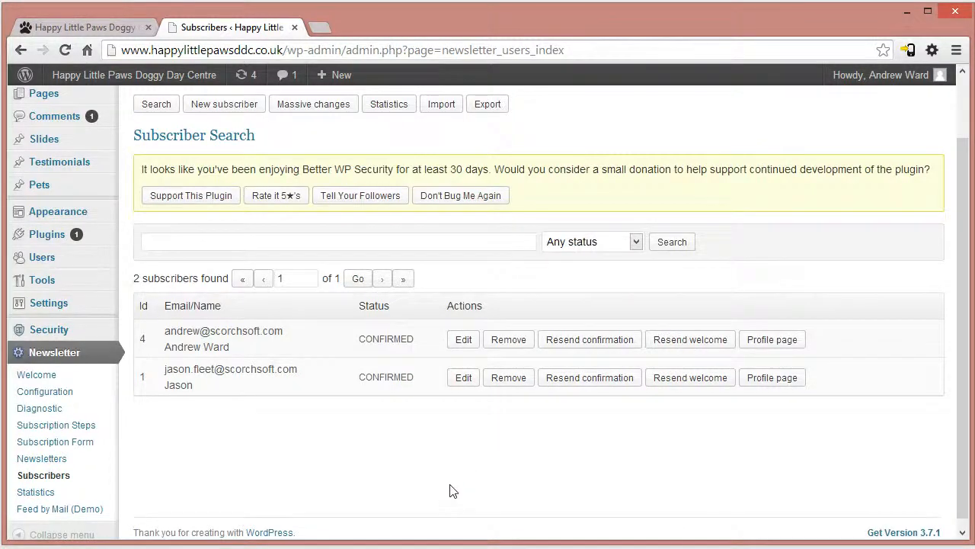
pyautogui.scroll(-1, 228, 457)
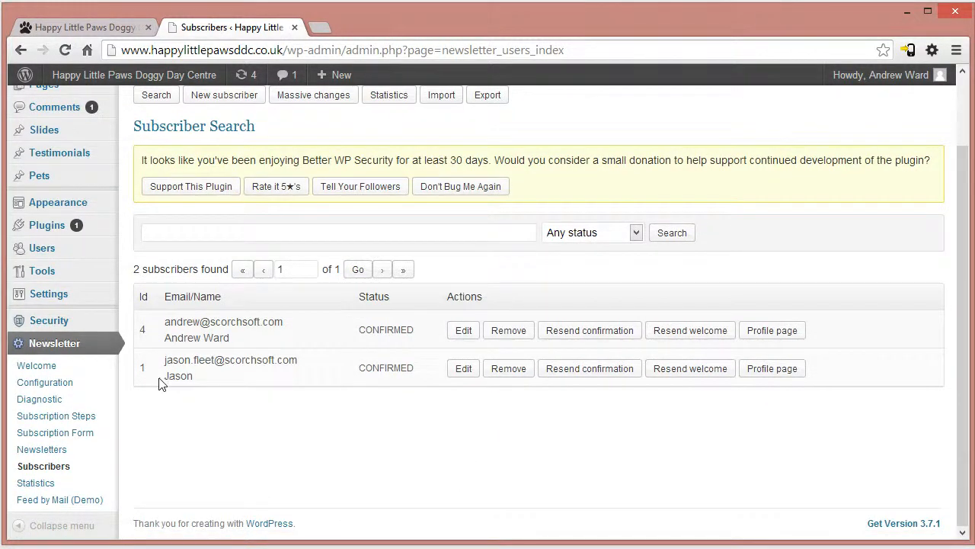
# - Examine the newsletter plugin's main configuration, including the basic, advanced, SMTP and content locking settings
pyautogui.click(43, 383)
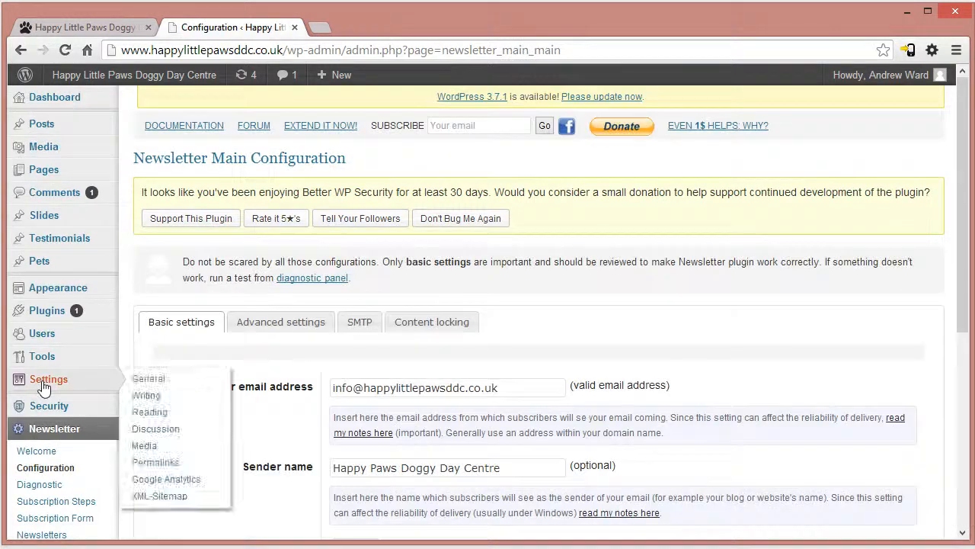
pyautogui.scroll(-3, 355, 422)
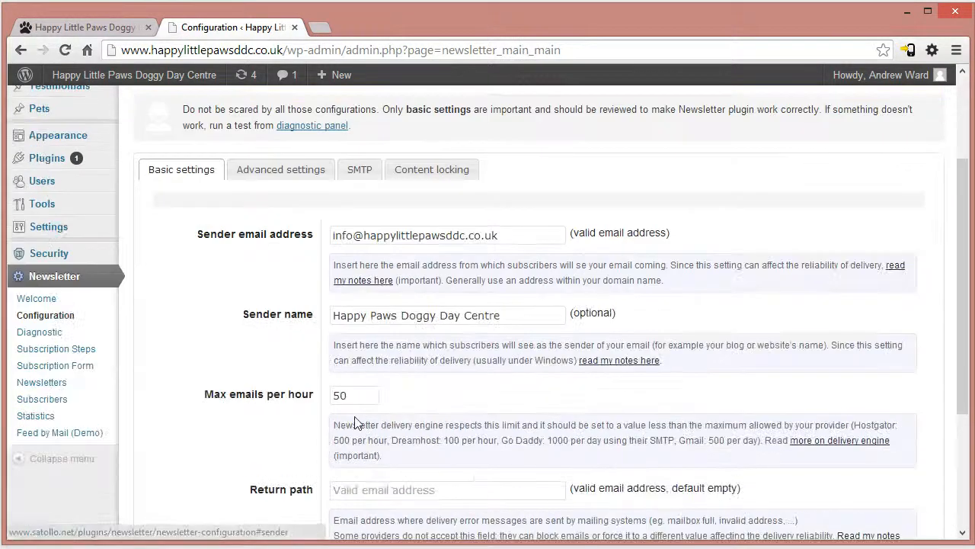
pyautogui.click(282, 169)
pyautogui.click(362, 171)
pyautogui.click(406, 169)
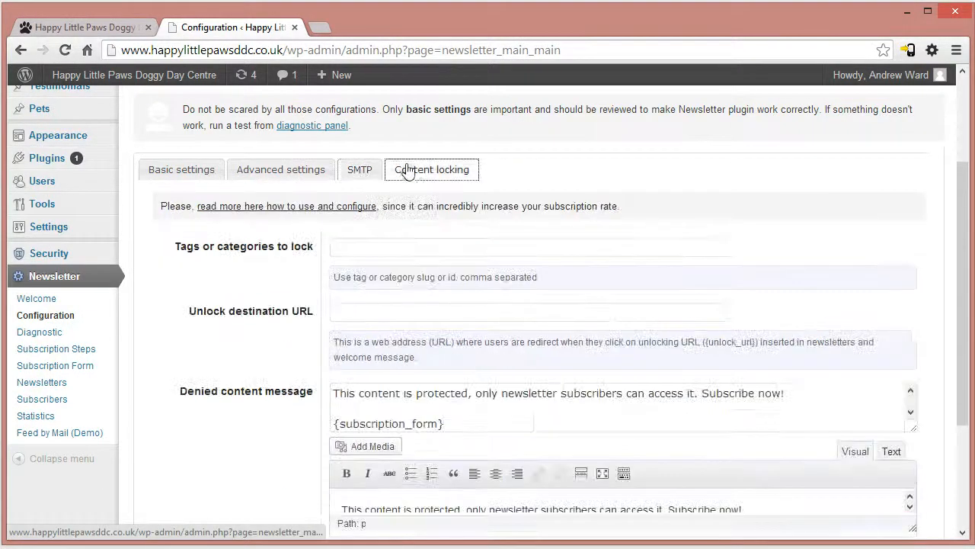
pyautogui.click(169, 175)
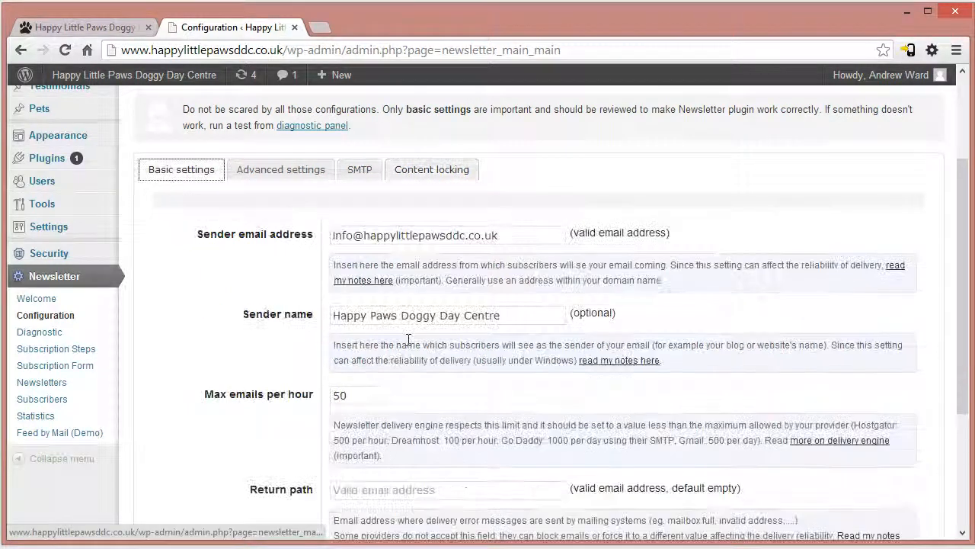
pyautogui.scroll(-3, 531, 419)
pyautogui.scroll(2, 531, 418)
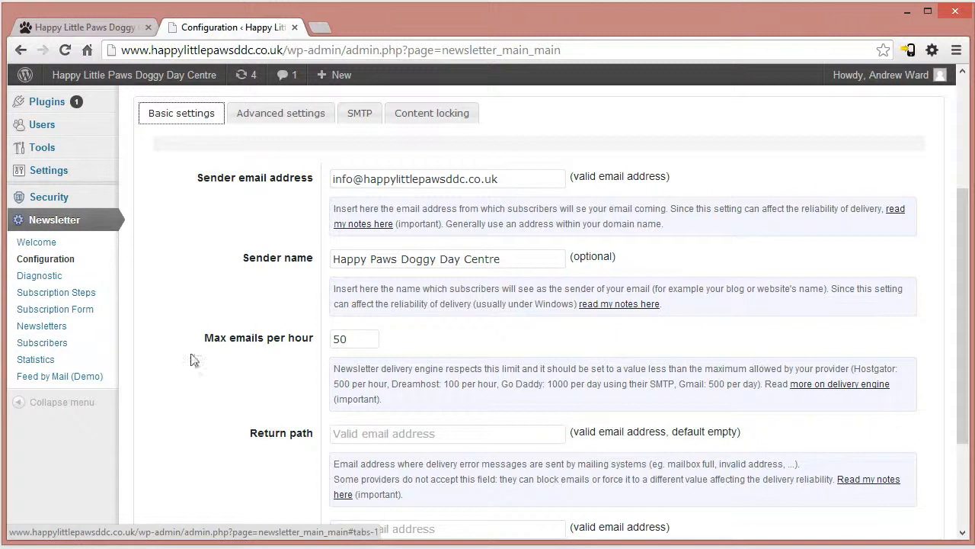
# - Look through the newsletter's subscription steps, subscription form fields and subscriber list
pyautogui.click(58, 291)
pyautogui.scroll(-2, 72, 358)
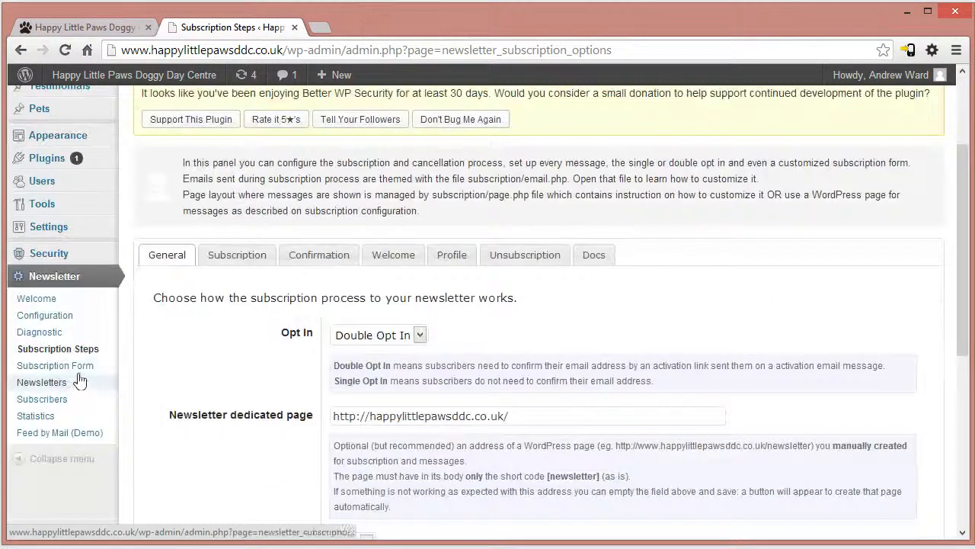
pyautogui.click(54, 367)
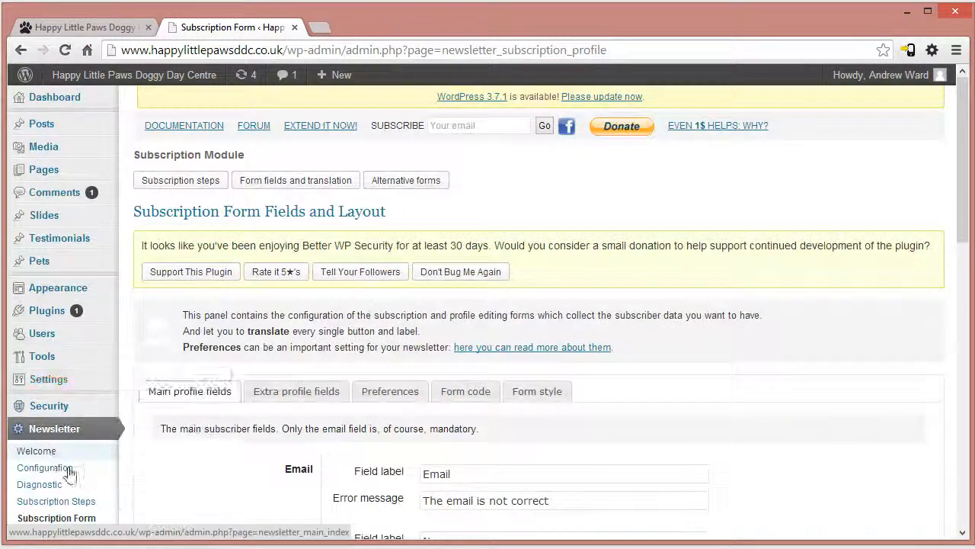
pyautogui.scroll(-3, 51, 343)
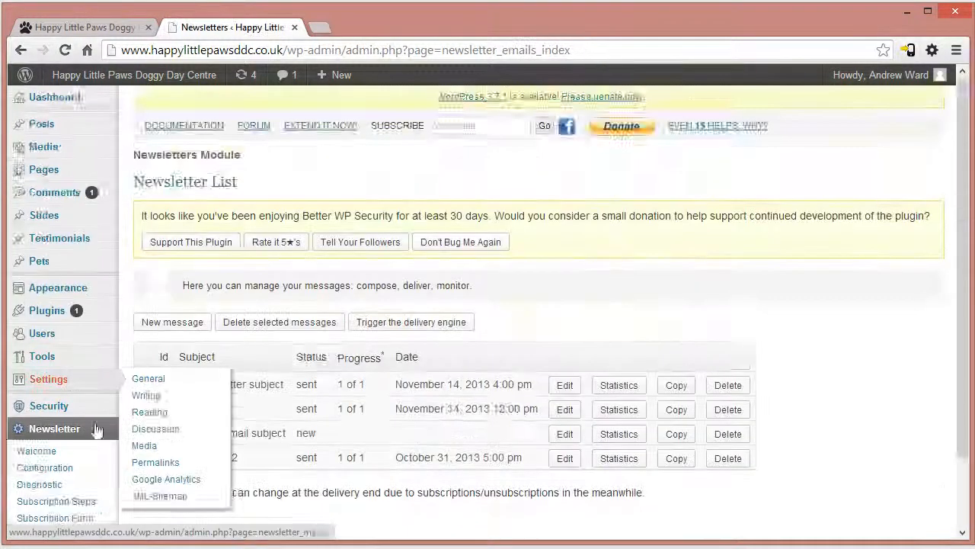
pyautogui.scroll(-1, 91, 427)
pyautogui.click(55, 466)
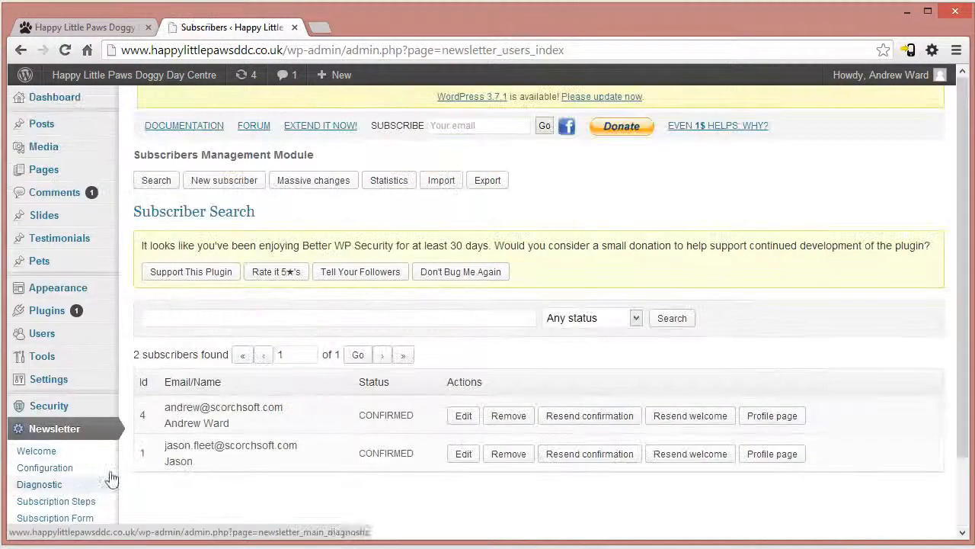
pyautogui.scroll(-1, 56, 480)
# - View the statistics of the sent newsletter "out newsletter subject", checking the total sent and email open values
pyautogui.click(41, 450)
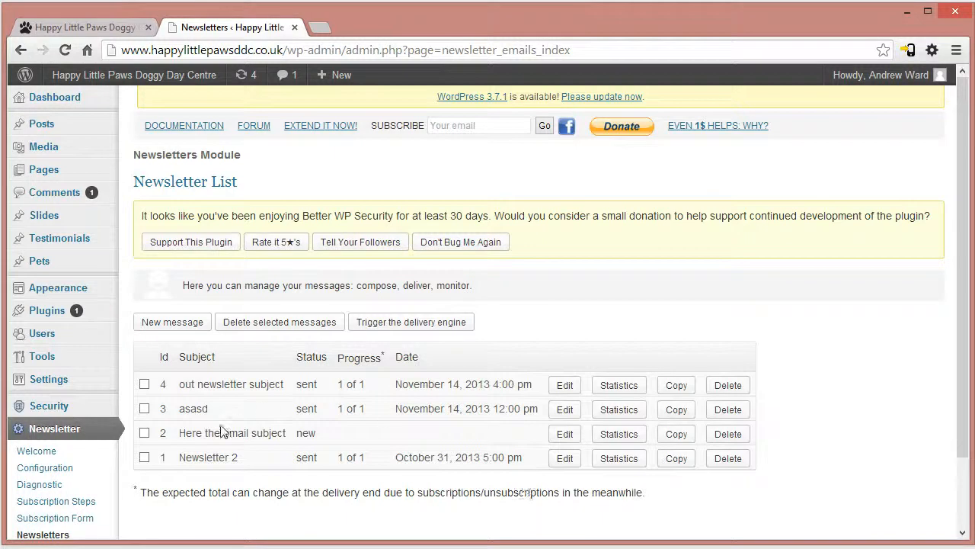
pyautogui.click(626, 397)
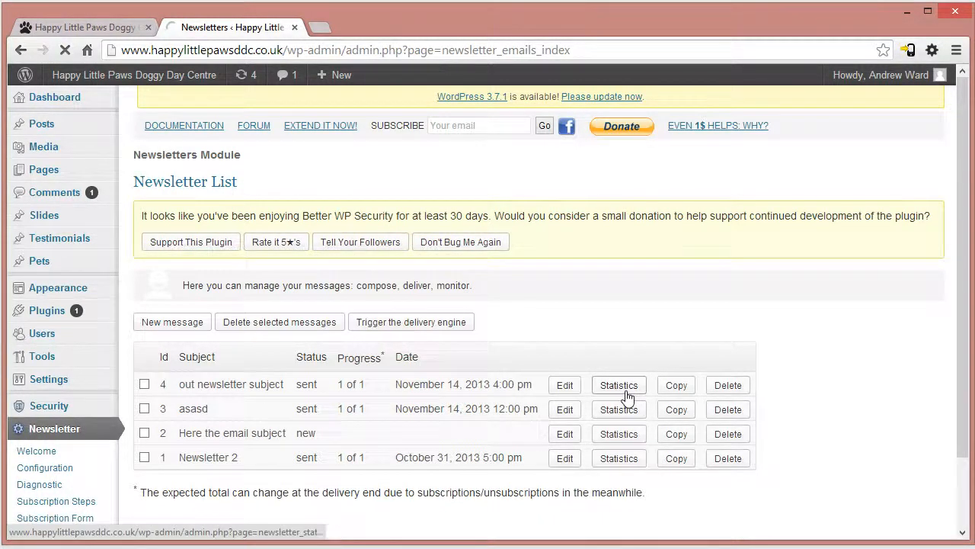
pyautogui.moveTo(164, 343); pyautogui.dragTo(248, 372)
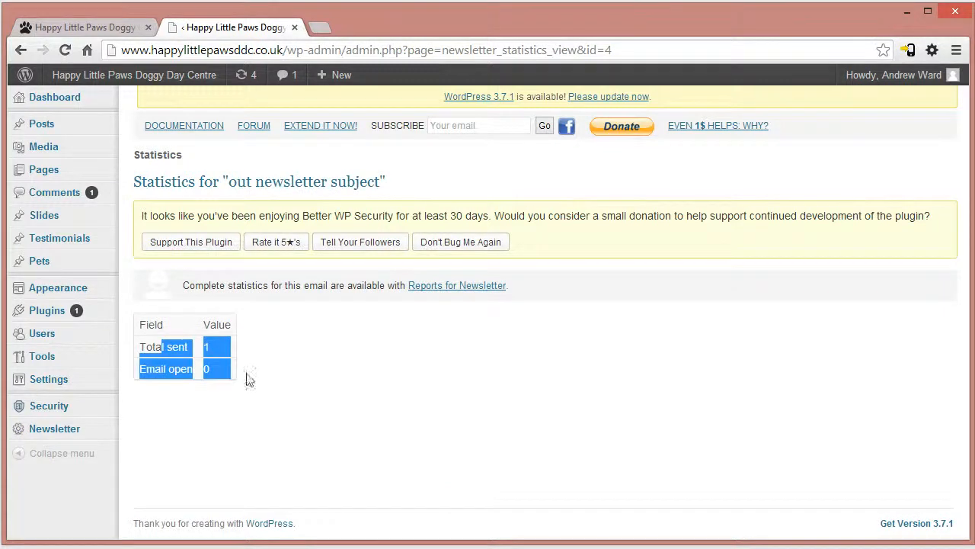
pyautogui.moveTo(156, 348); pyautogui.dragTo(297, 373)
# - Go back to the newsletter list and delete the message "asasd", confirming the deletion
pyautogui.click(20, 50)
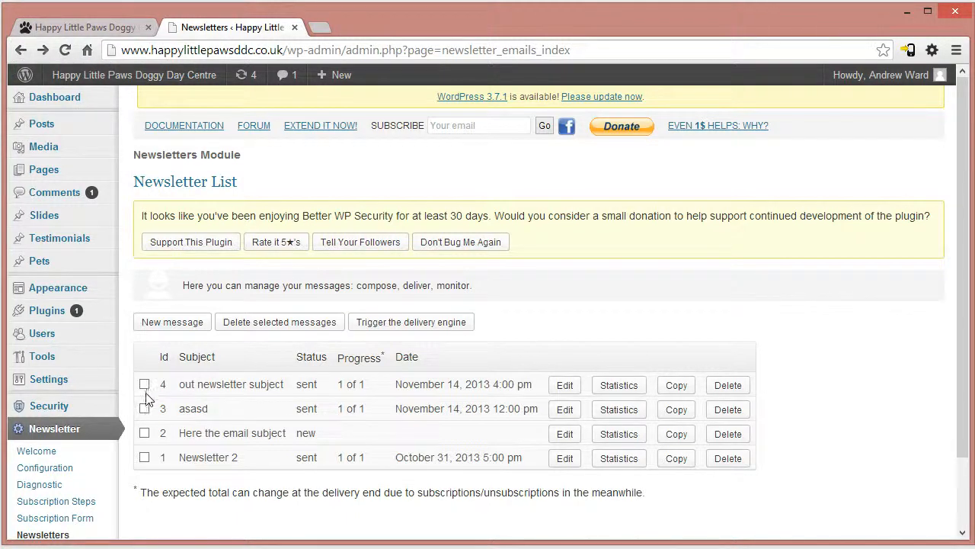
pyautogui.click(251, 329)
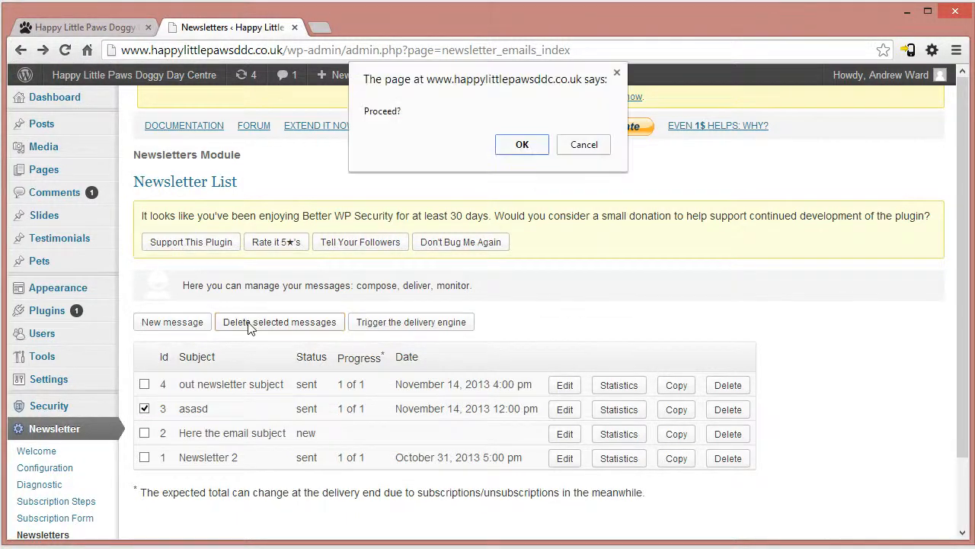
pyautogui.click(521, 145)
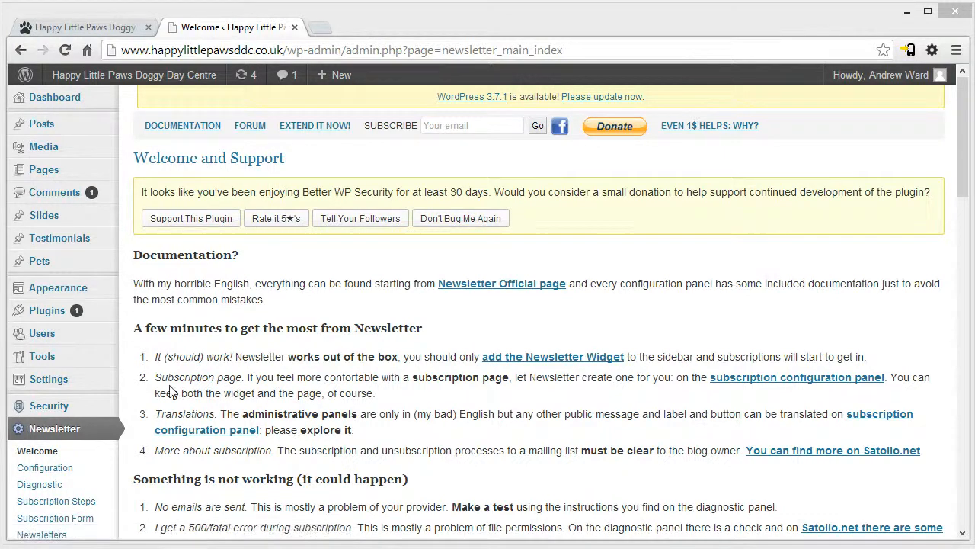
# - Reload the live Happy Little Paws homepage and look at the social icons beside the latest posts
pyautogui.click(76, 28)
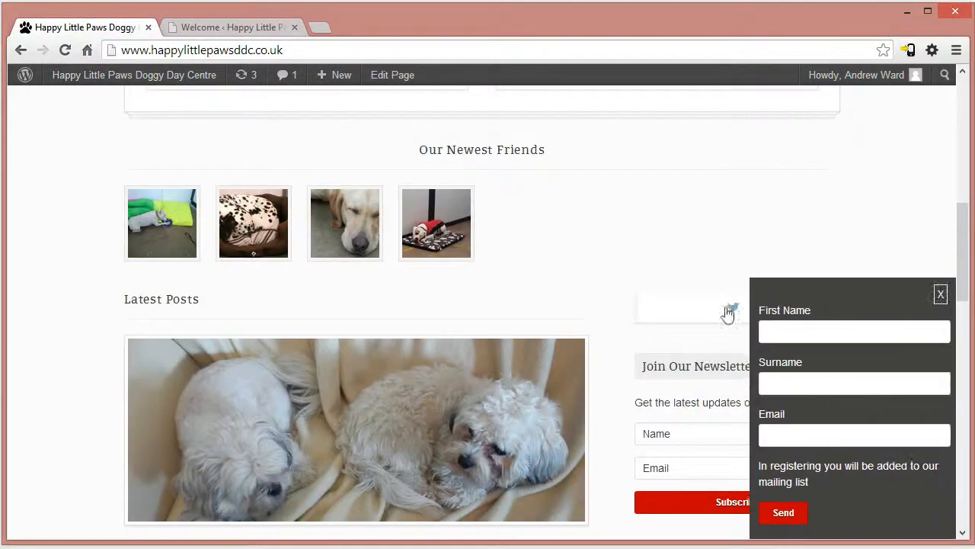
pyautogui.click(210, 45)
pyautogui.press('Return')
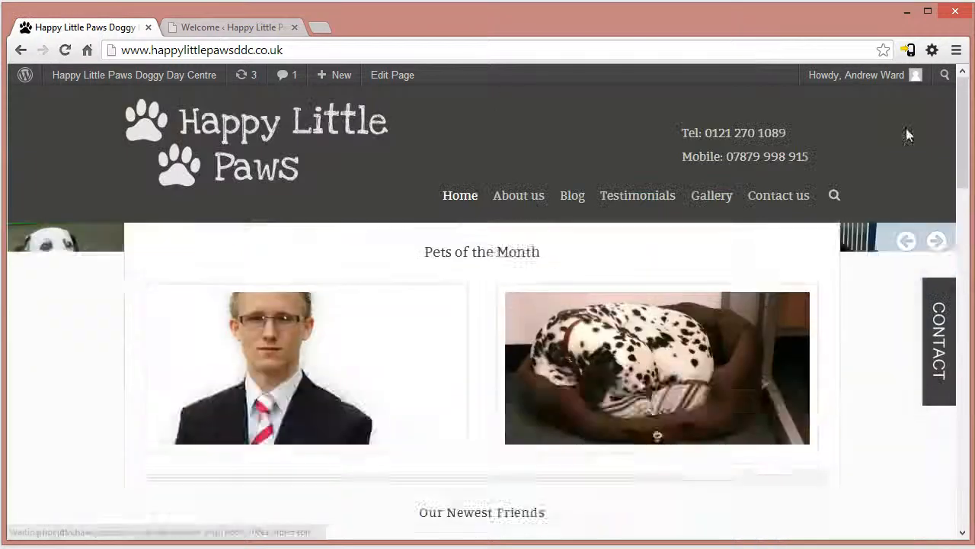
pyautogui.moveTo(964, 113); pyautogui.dragTo(964, 234)
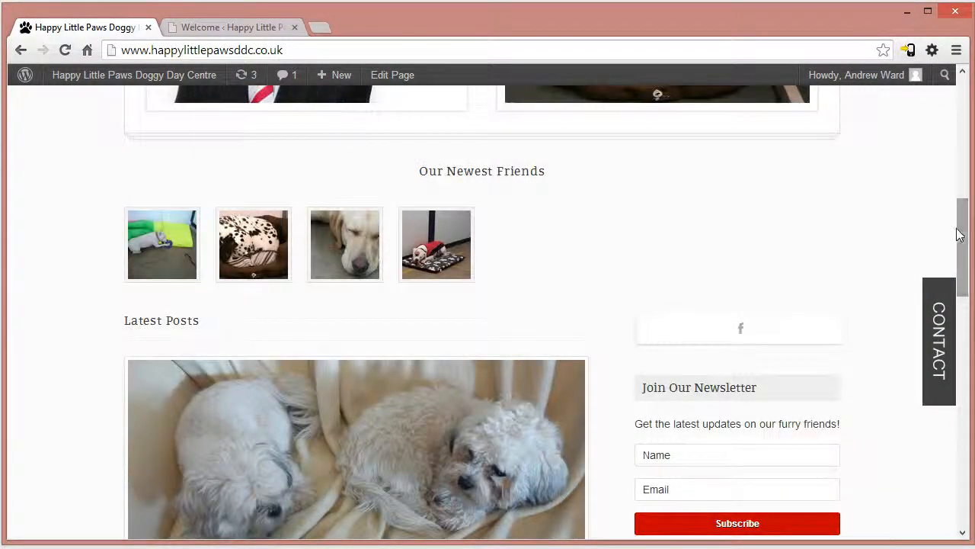
pyautogui.scroll(-1, 962, 233)
# - Open the WordPress theme options and look through the Basic Settings, Home Page, Styles and Social Networks sections
pyautogui.click(231, 28)
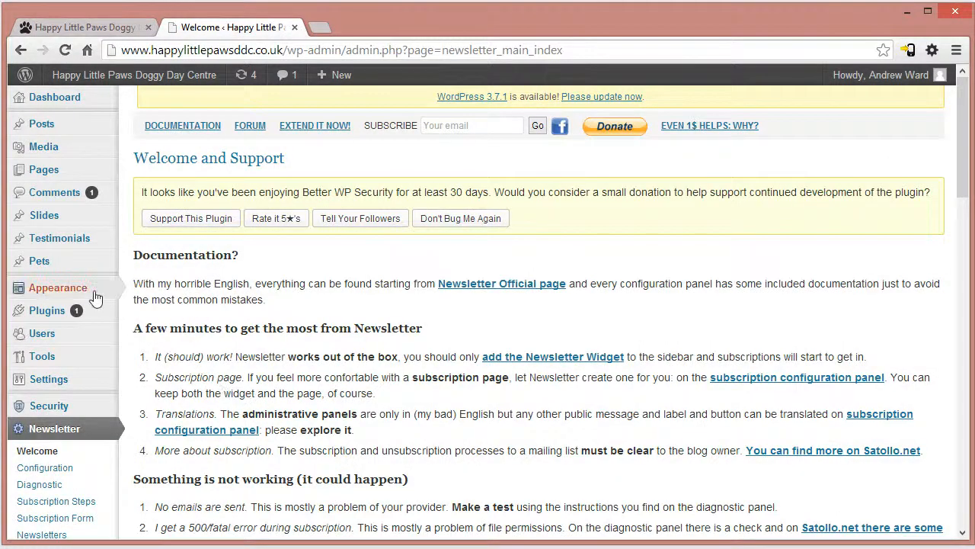
pyautogui.moveTo(66, 383)
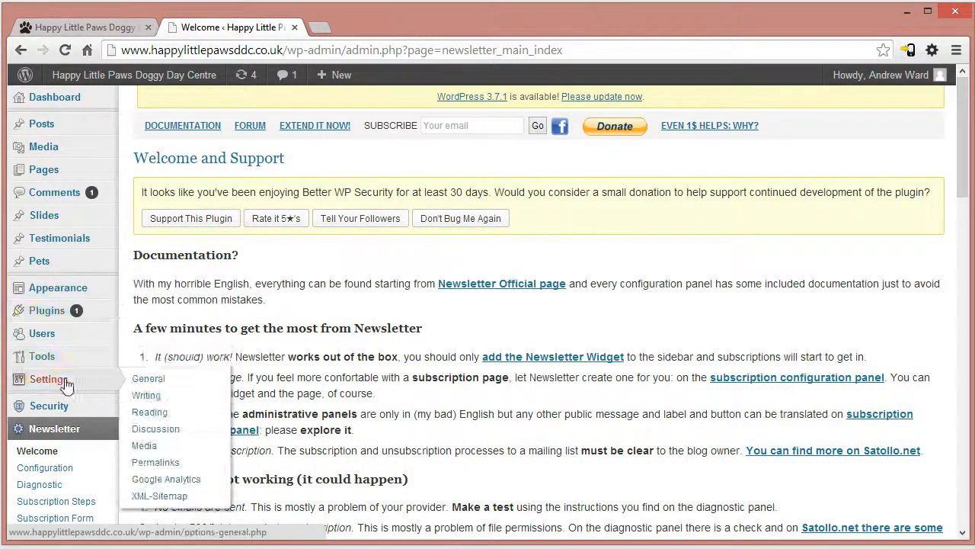
pyautogui.moveTo(61, 290)
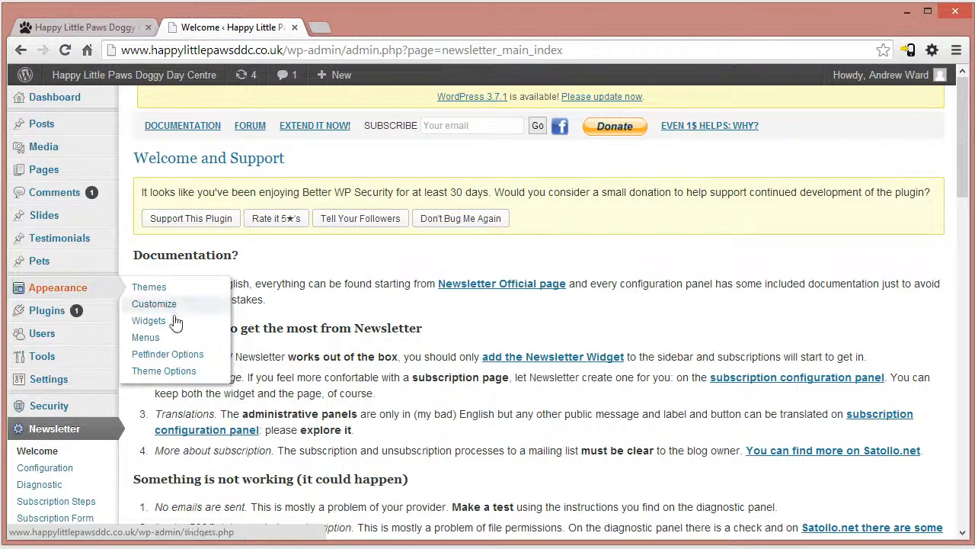
pyautogui.click(163, 372)
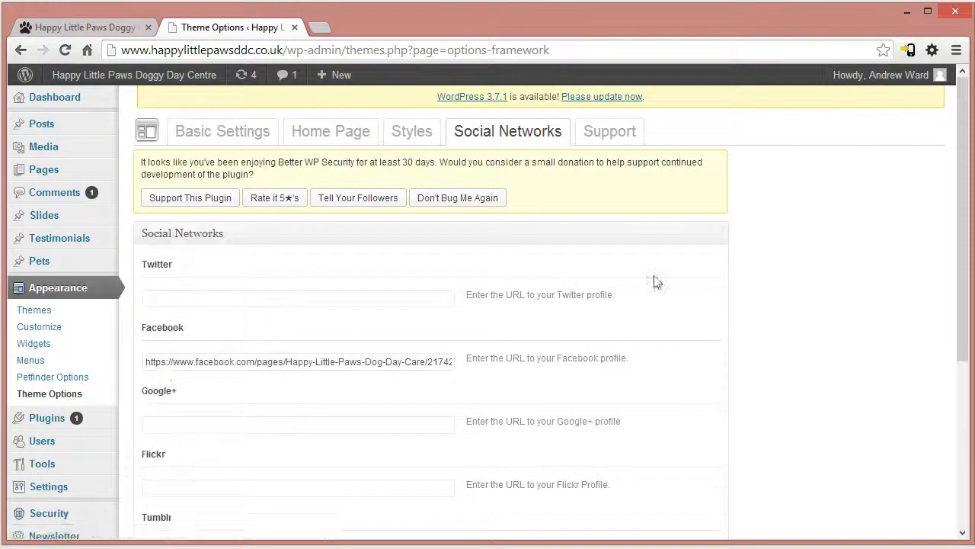
pyautogui.click(242, 142)
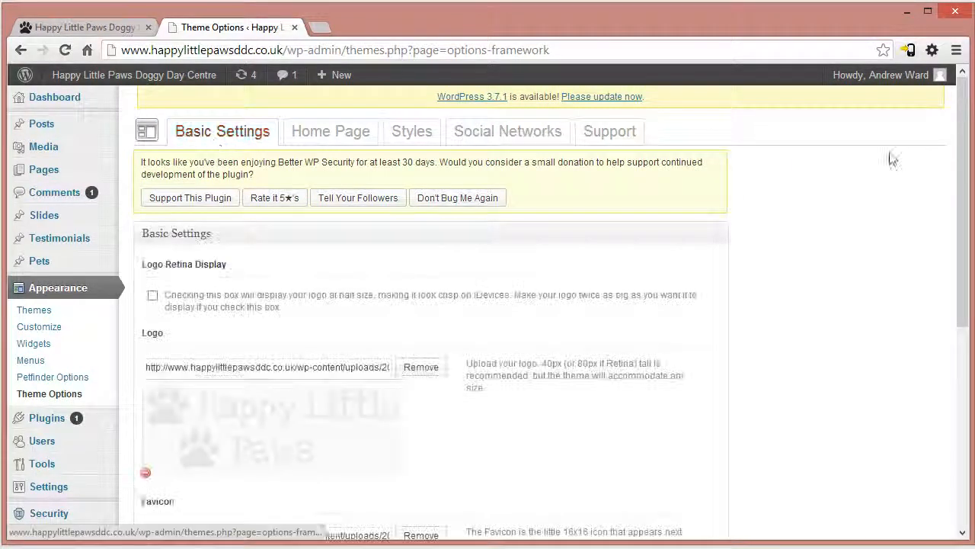
pyautogui.moveTo(964, 151); pyautogui.dragTo(962, 132)
pyautogui.click(312, 140)
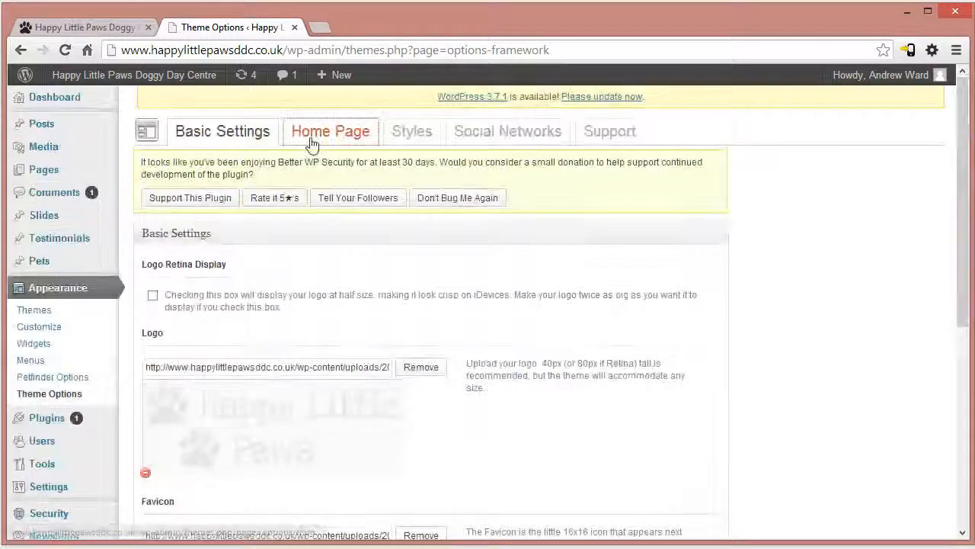
pyautogui.click(405, 135)
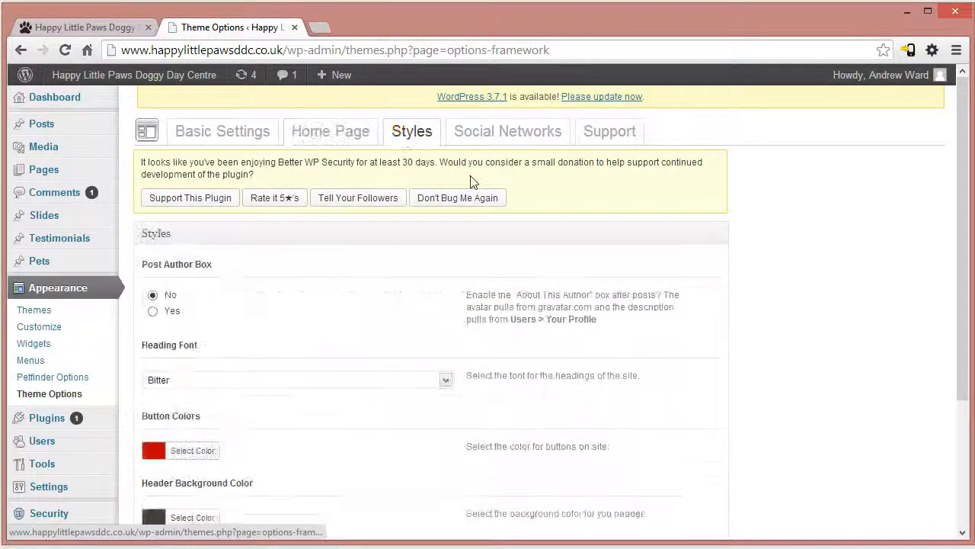
pyautogui.click(499, 134)
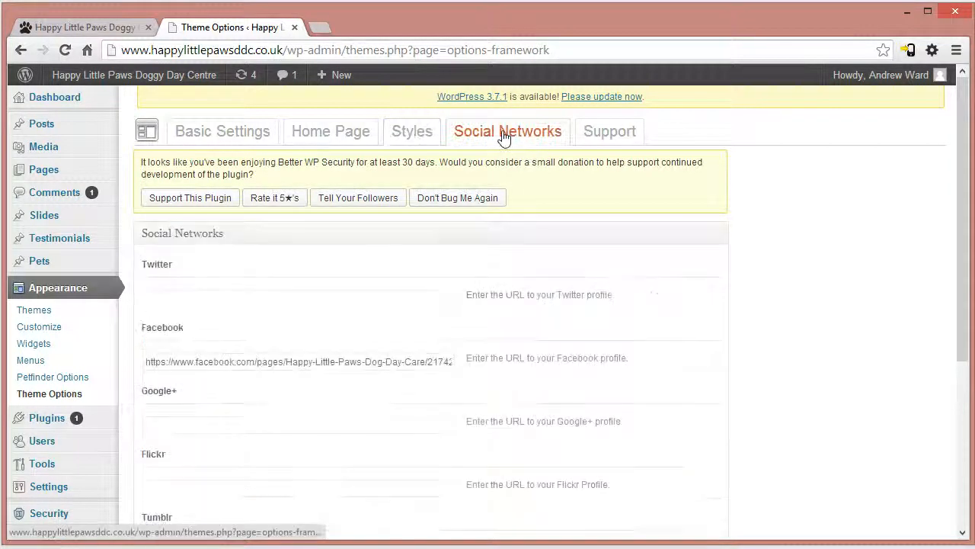
pyautogui.moveTo(966, 131); pyautogui.dragTo(959, 214)
# - Compare the social icons on the live homepage with the profile fields in the Social Networks settings
pyautogui.click(69, 27)
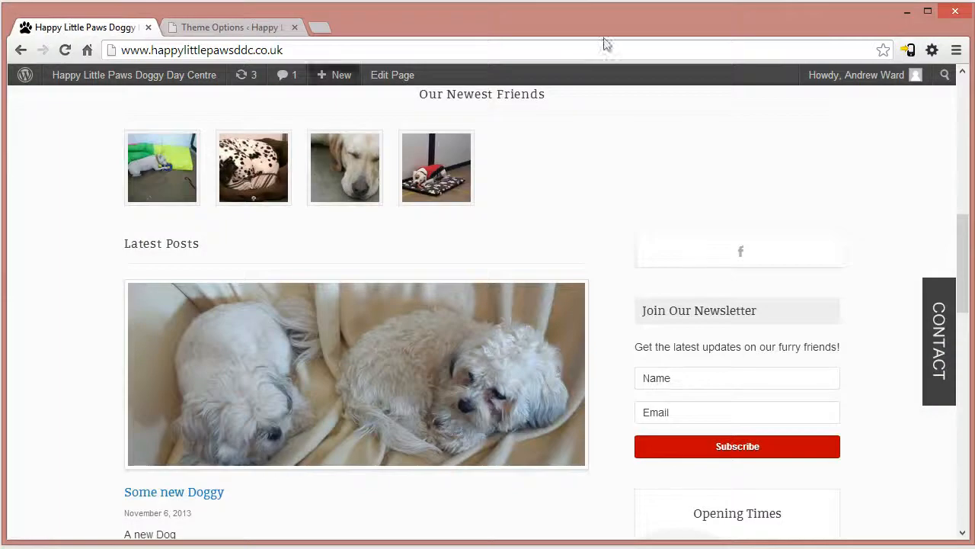
pyautogui.click(209, 29)
pyautogui.scroll(-2, 228, 236)
pyautogui.scroll(1, 183, 183)
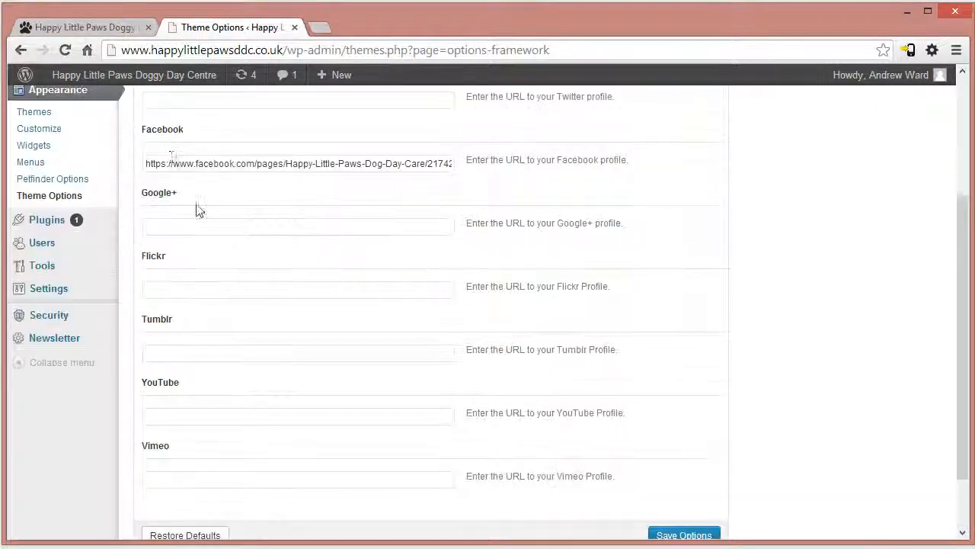
pyautogui.click(102, 28)
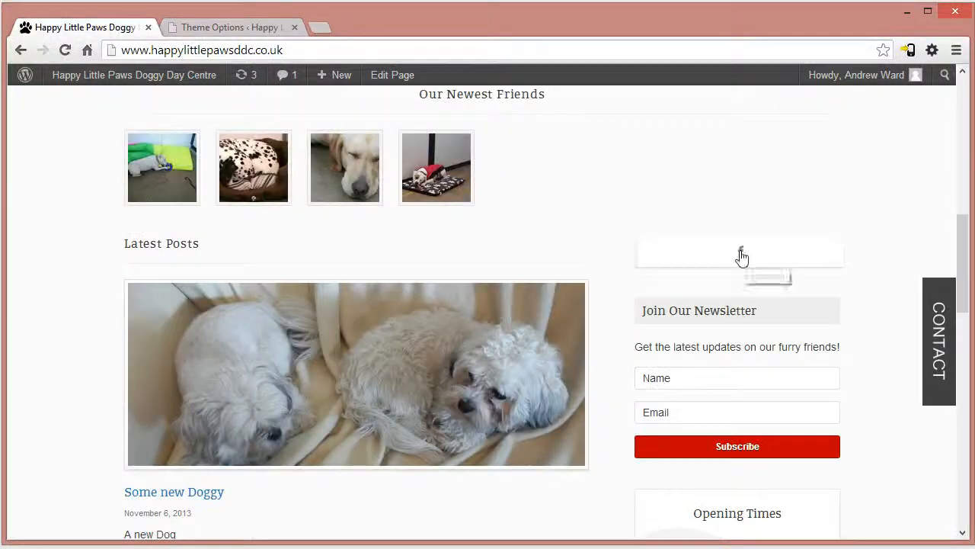
# - Enter "erg" as the Twitter profile URL in the Social Networks settings and save the options
pyautogui.click(257, 31)
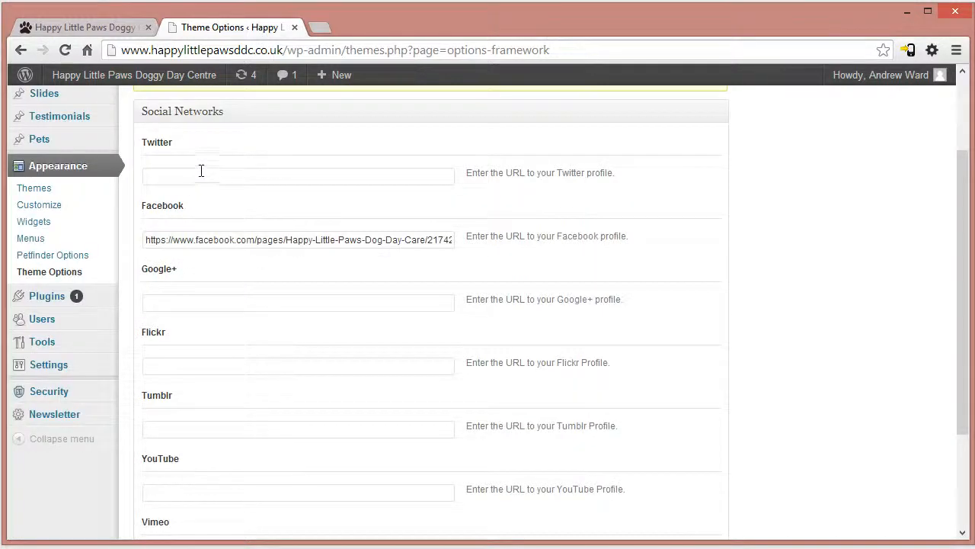
pyautogui.click(177, 180)
pyautogui.write('ergergerg')
pyautogui.scroll(-3, 792, 303)
pyautogui.click(680, 463)
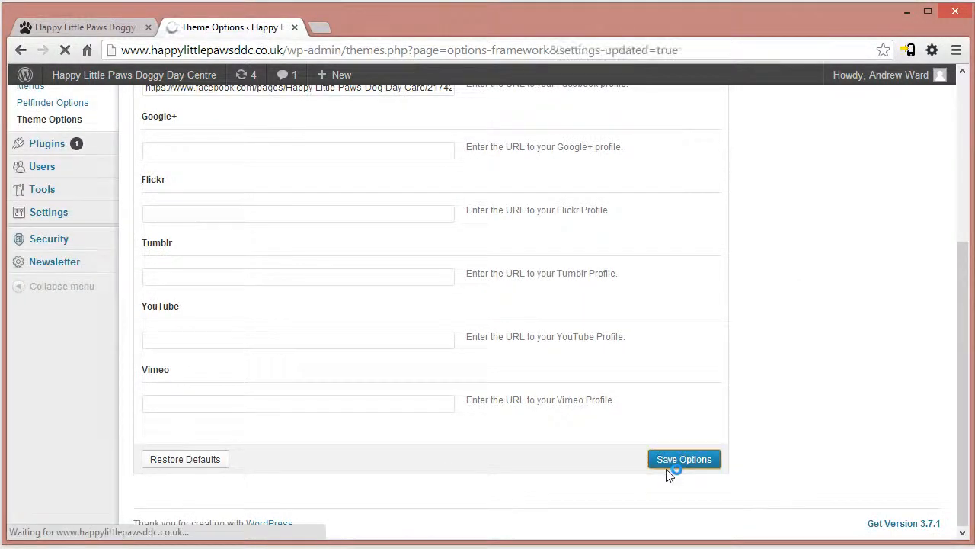
# - Reload the live homepage and check the Twitter and Facebook icons above the newsletter sign-up
pyautogui.click(90, 29)
pyautogui.click(150, 49)
pyautogui.press('Return')
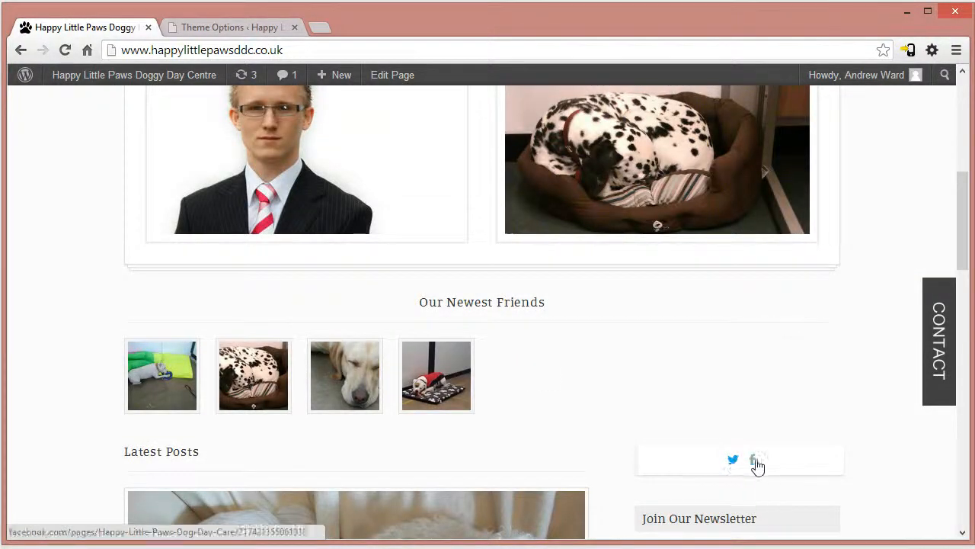
pyautogui.click(193, 27)
pyautogui.click(177, 298)
pyautogui.doubleClick(176, 298)
pyautogui.write('http://')
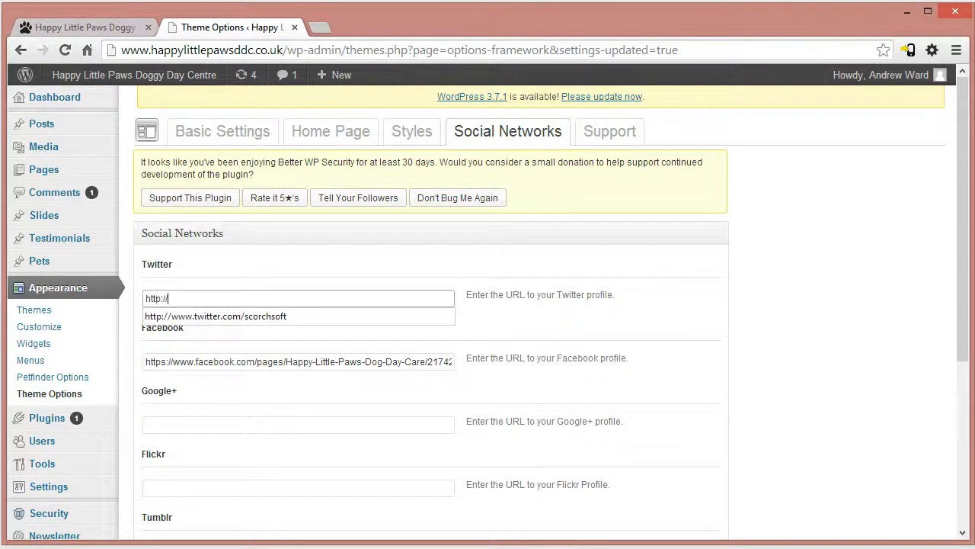
pyautogui.write('www')
pyautogui.click(189, 317)
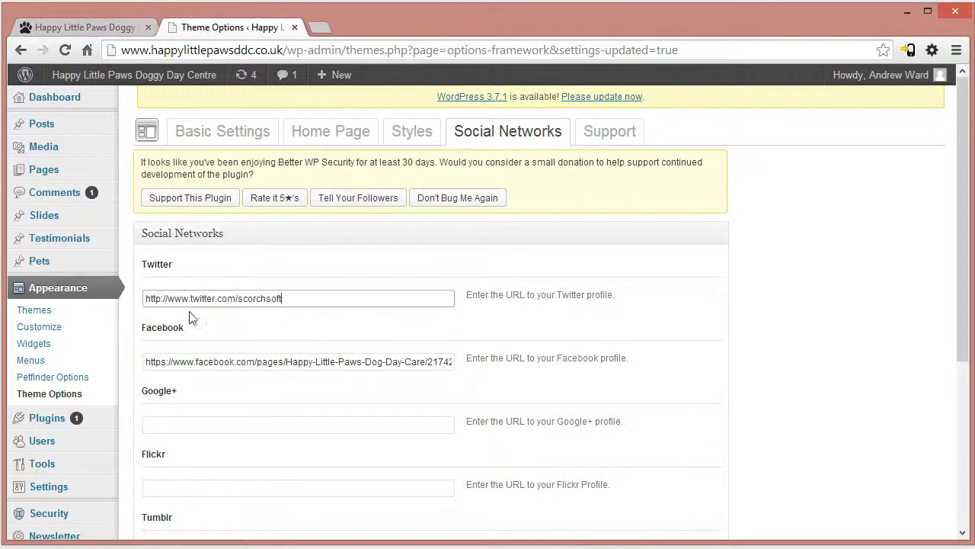
pyautogui.scroll(-5, 758, 490)
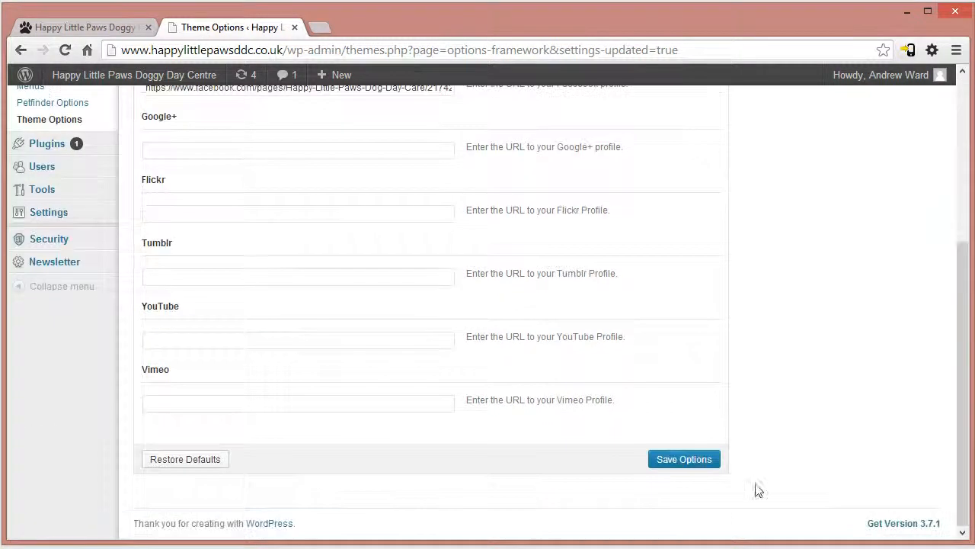
pyautogui.click(675, 460)
# - Reload the live homepage and open the Twitter link above the newsletter sign-up
pyautogui.click(89, 28)
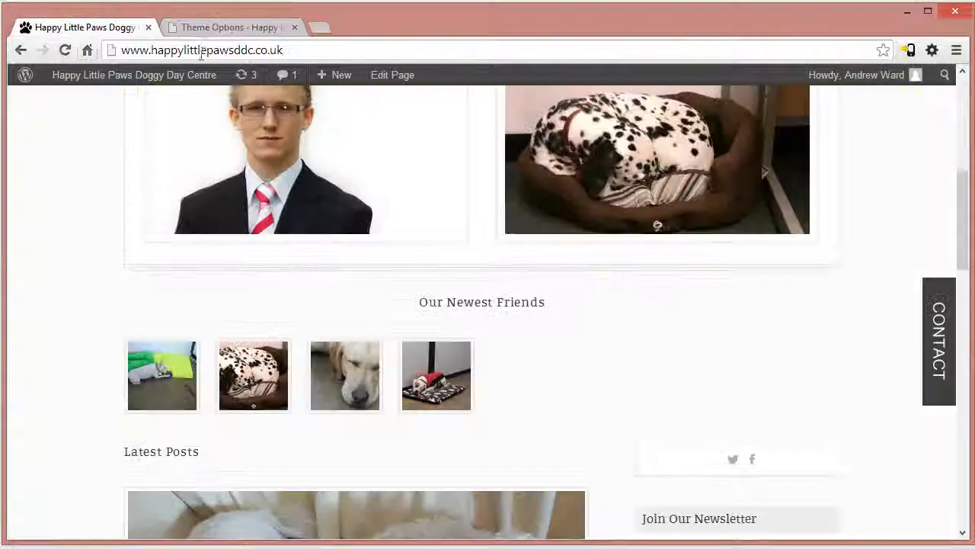
pyautogui.press('F5')
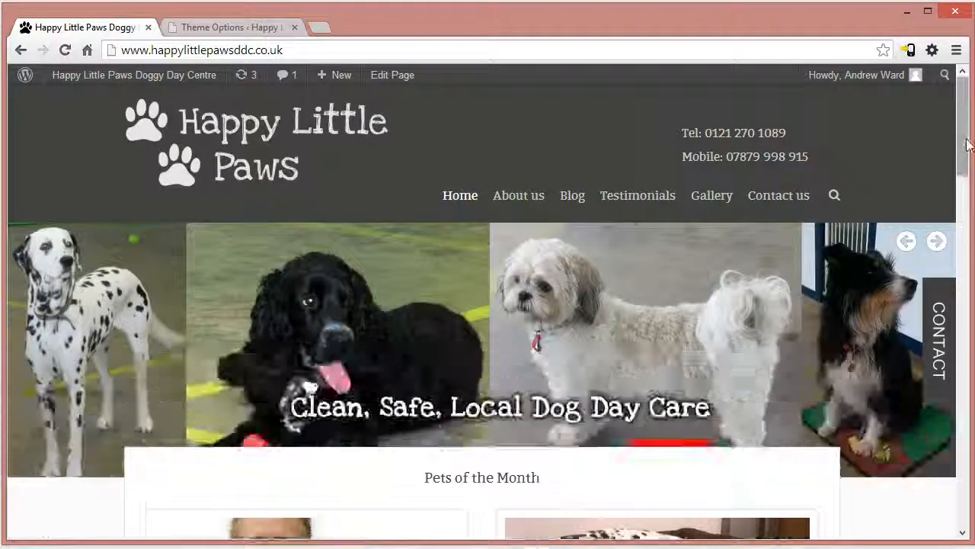
pyautogui.moveTo(965, 155); pyautogui.dragTo(964, 288)
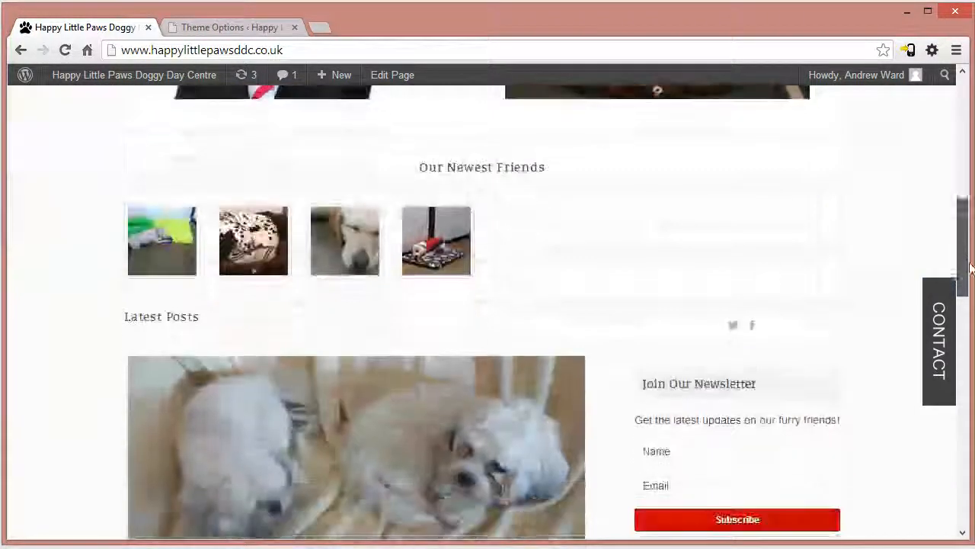
pyautogui.click(735, 326)
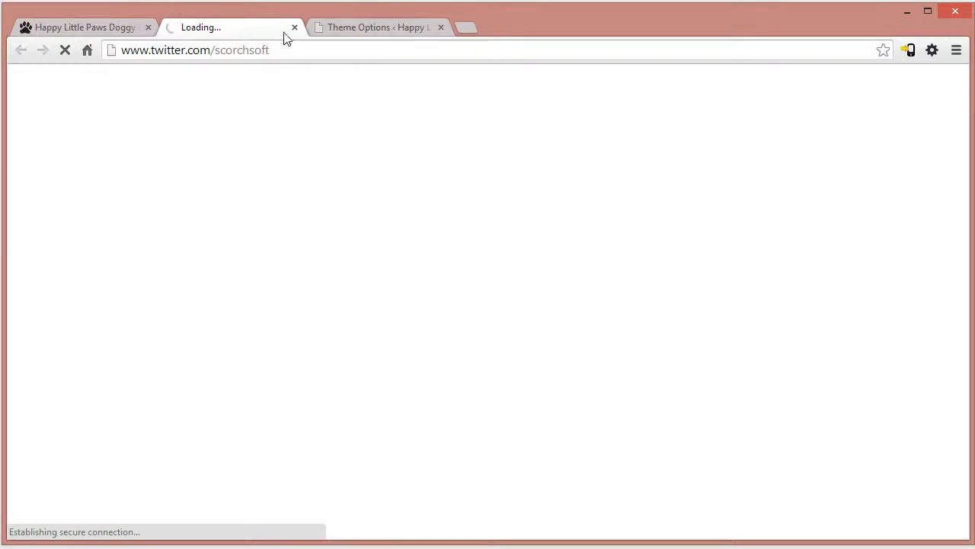
# - Clear the Twitter profile URL in the Social Networks theme options and save the options
pyautogui.click(358, 27)
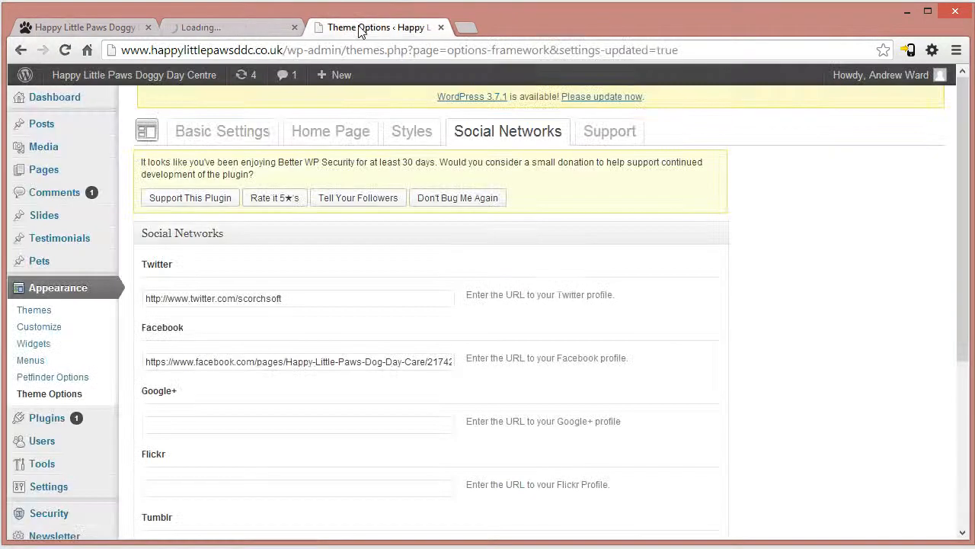
pyautogui.moveTo(302, 291); pyautogui.dragTo(91, 293)
pyautogui.press('BackSpace')
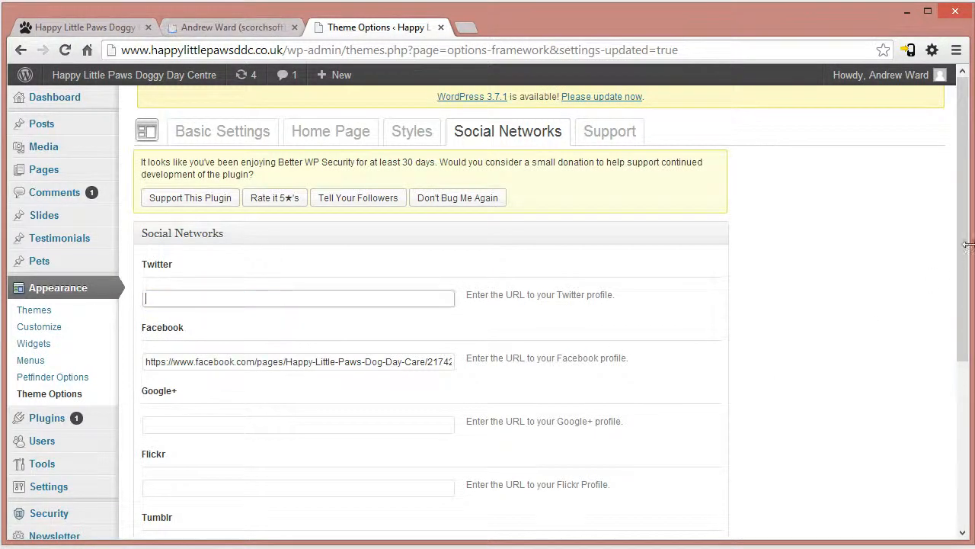
pyautogui.scroll(-5, 932, 281)
pyautogui.click(660, 461)
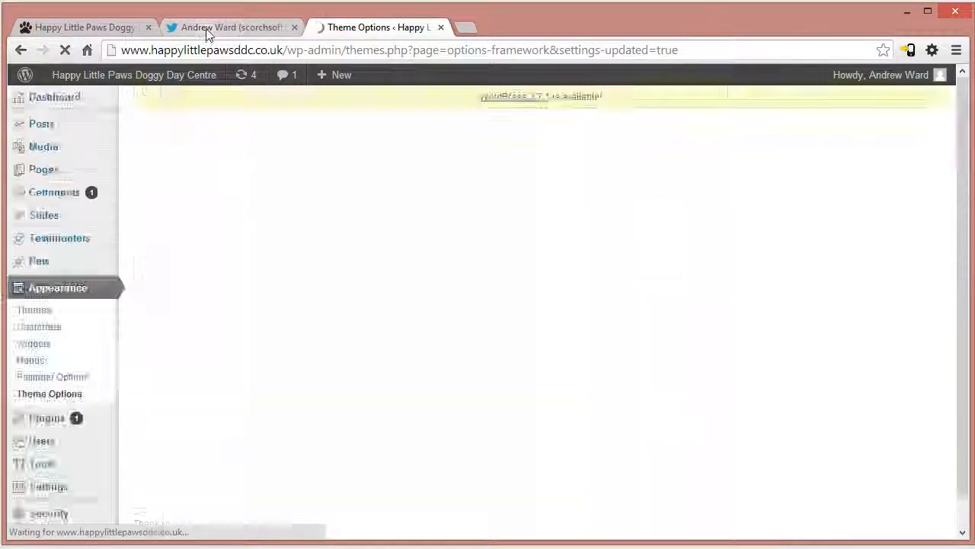
# - View the opened Twitter profile and close it, glance at the live homepage, and return to the theme options
pyautogui.click(210, 28)
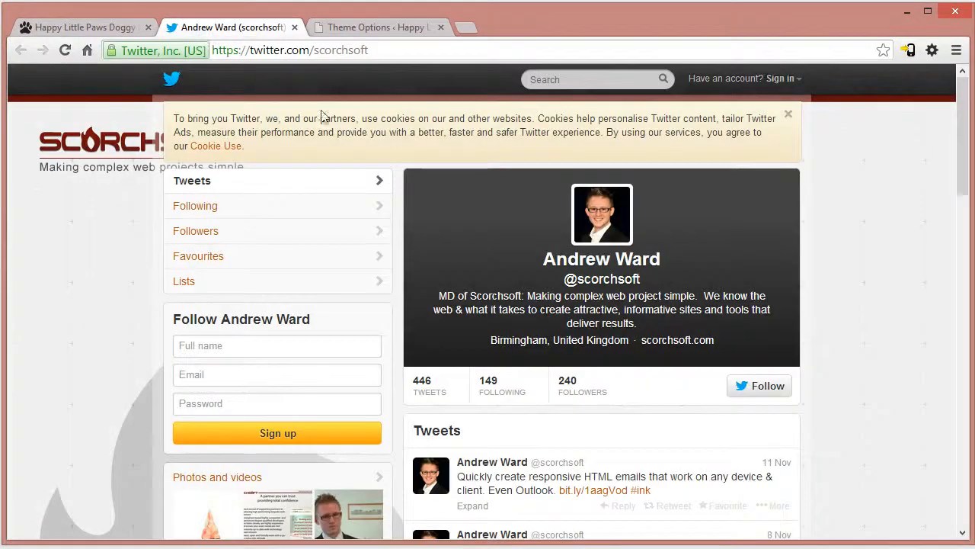
pyautogui.click(295, 28)
pyautogui.click(76, 27)
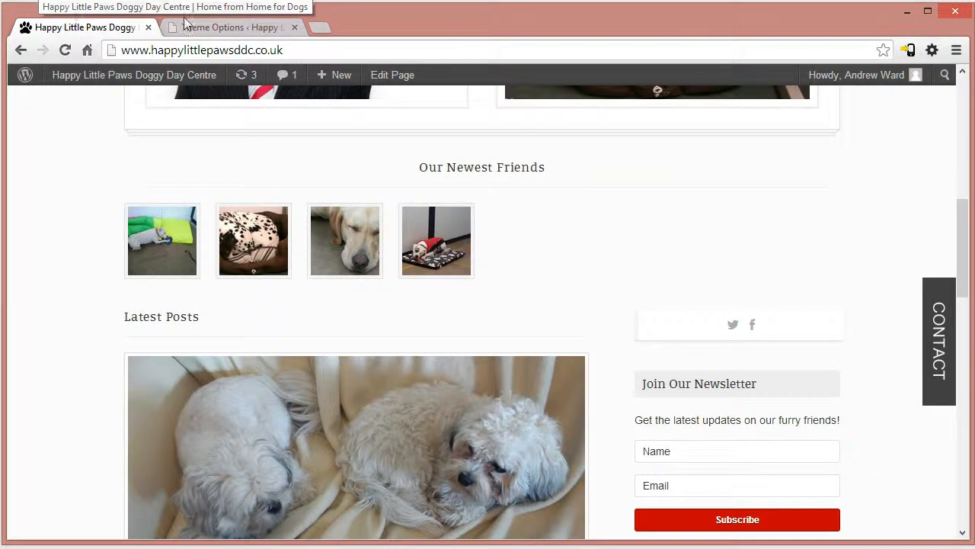
pyautogui.click(222, 29)
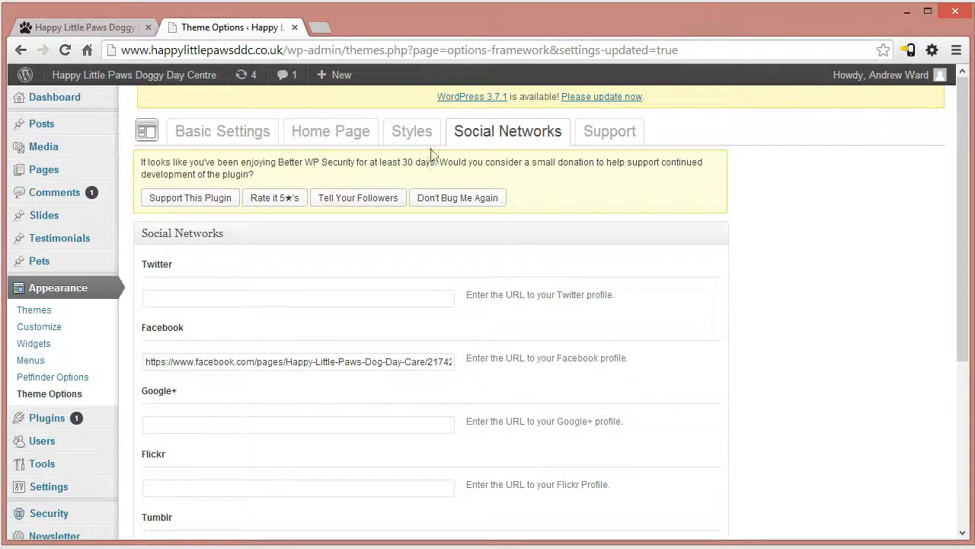